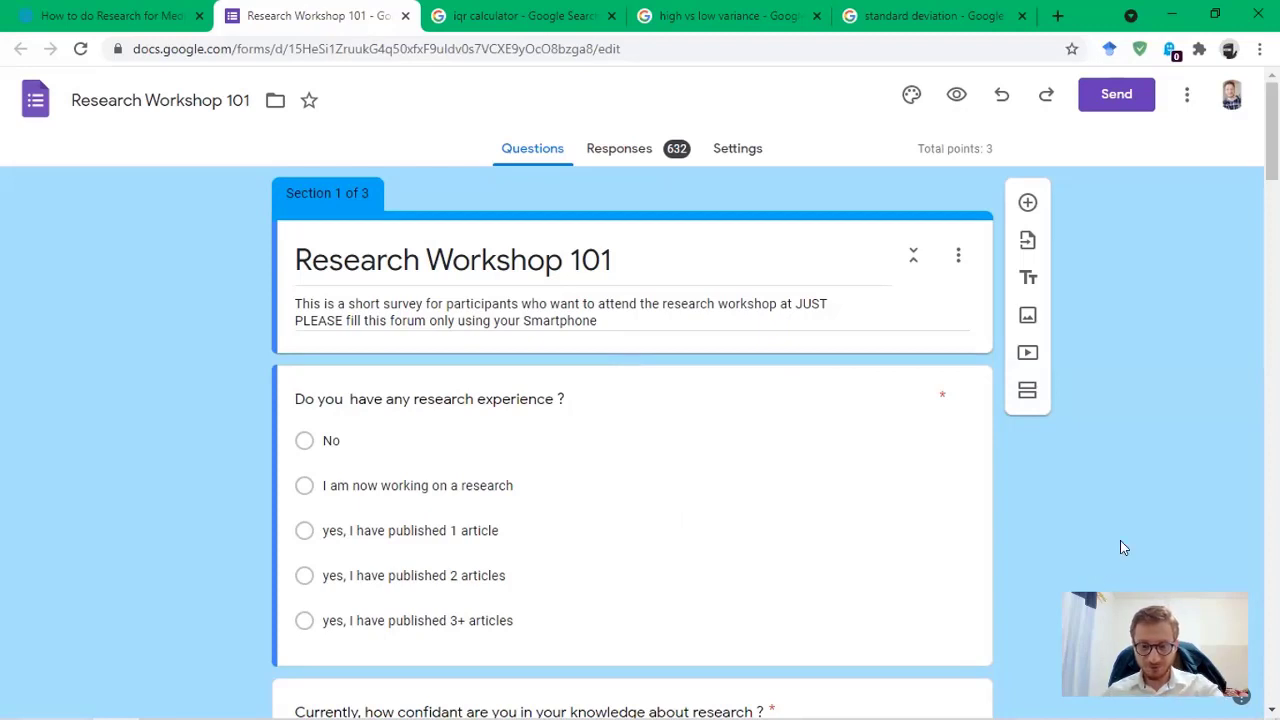
Show the form in full screen and read the section 1 questions on research experience and confidence in research knowledge.
key(F11)
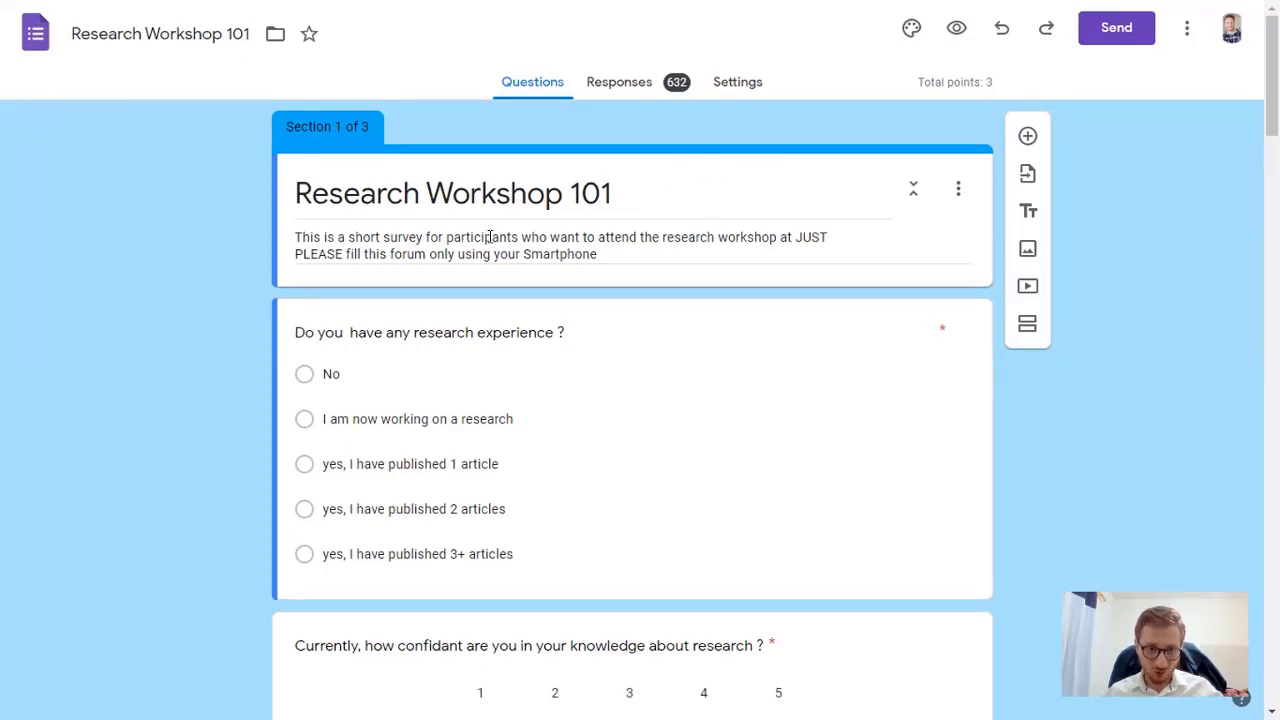
scroll(348, 143, down, 2)
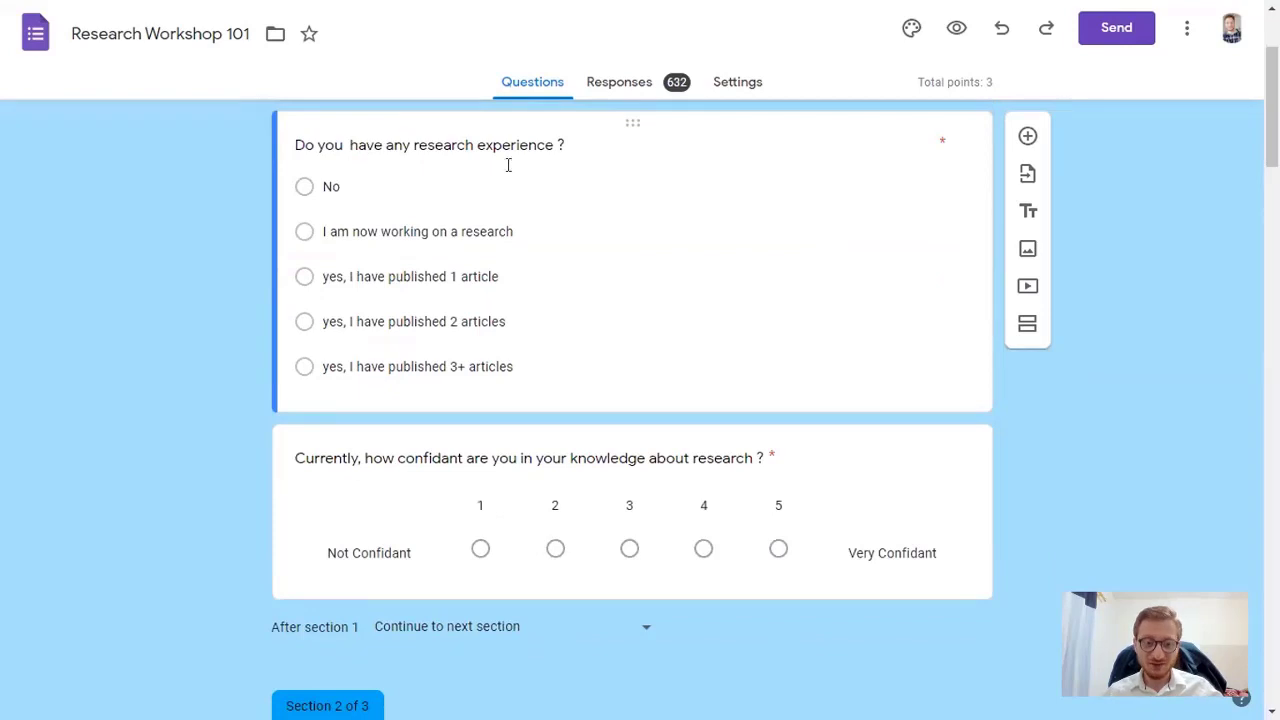
scroll(510, 173, down, 1)
scroll(514, 194, up, 1)
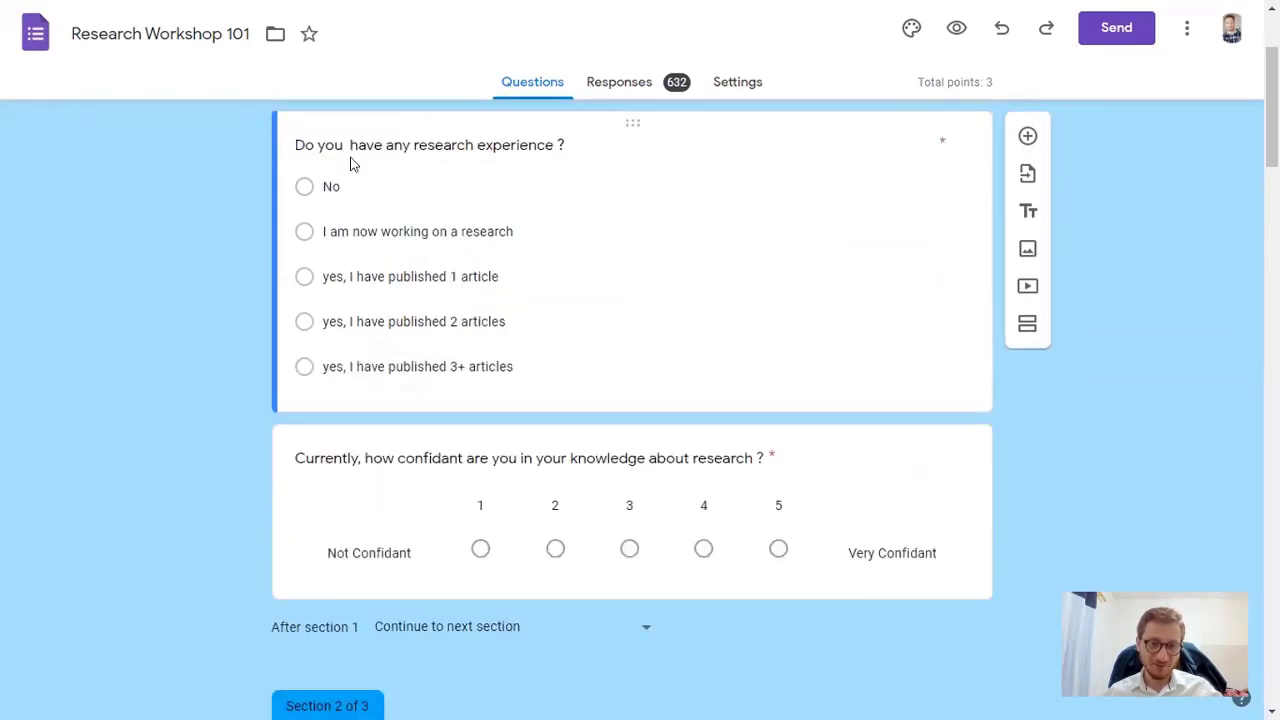
scroll(452, 306, down, 2)
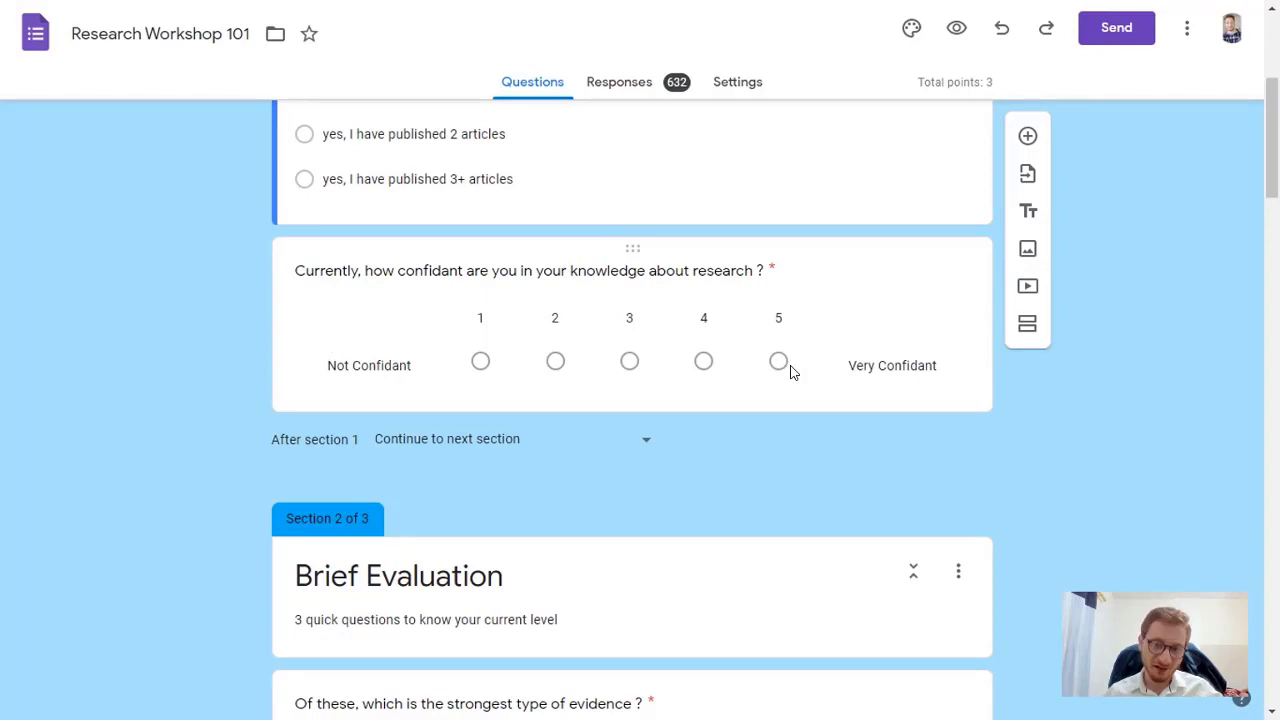
Read the Brief Evaluation questions on the strongest evidence type, the GPA hypothesis test and the Covid-19 risk factor analysis.
scroll(786, 362, down, 4)
scroll(437, 252, down, 1)
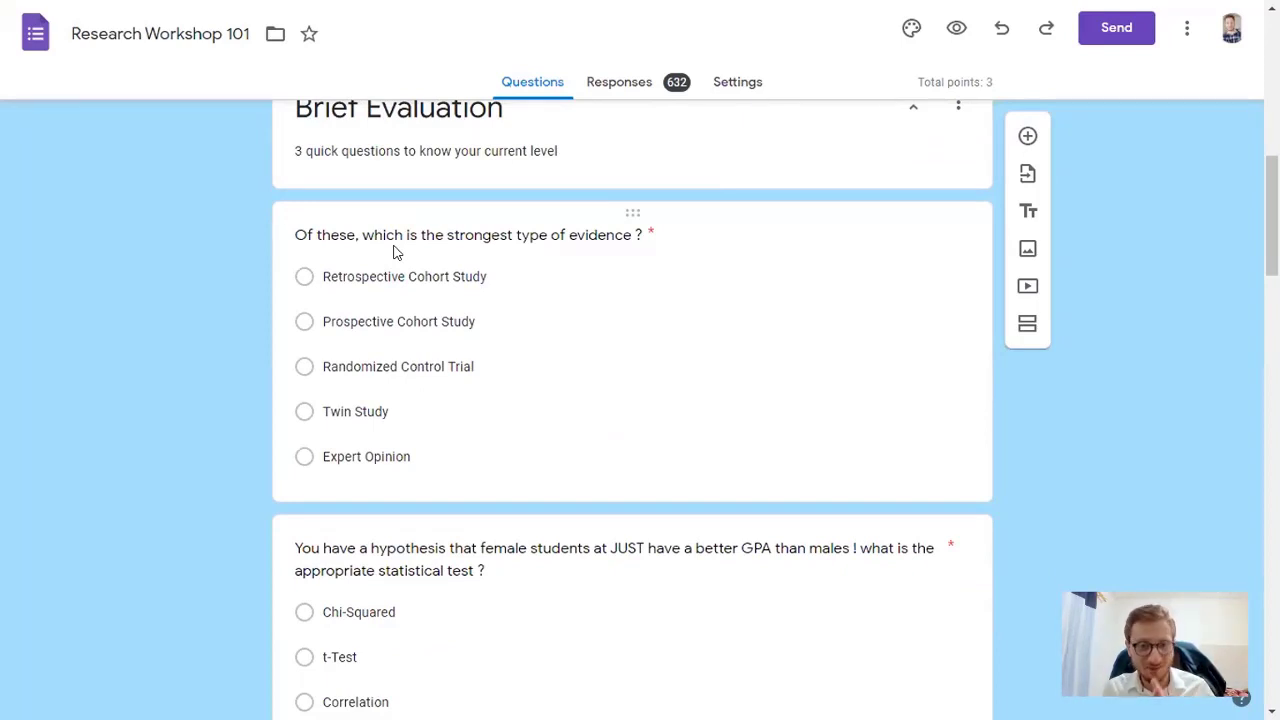
scroll(362, 257, down, 2)
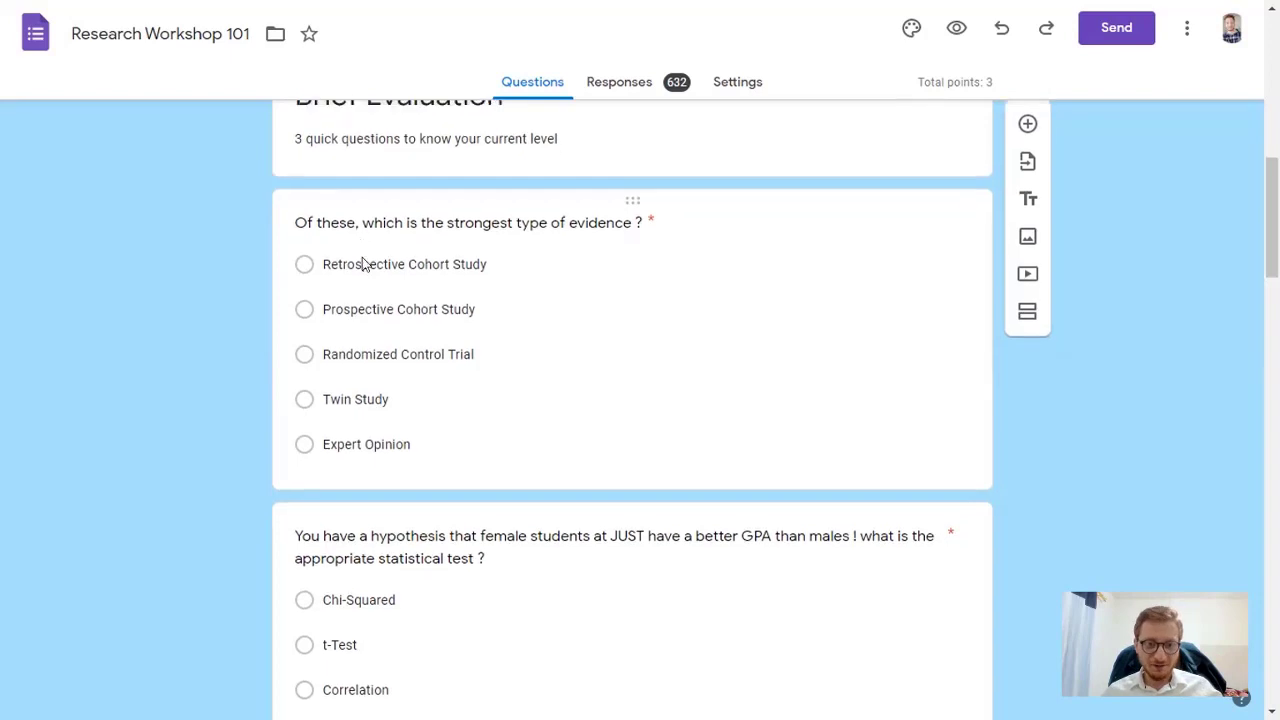
scroll(340, 230, up, 1)
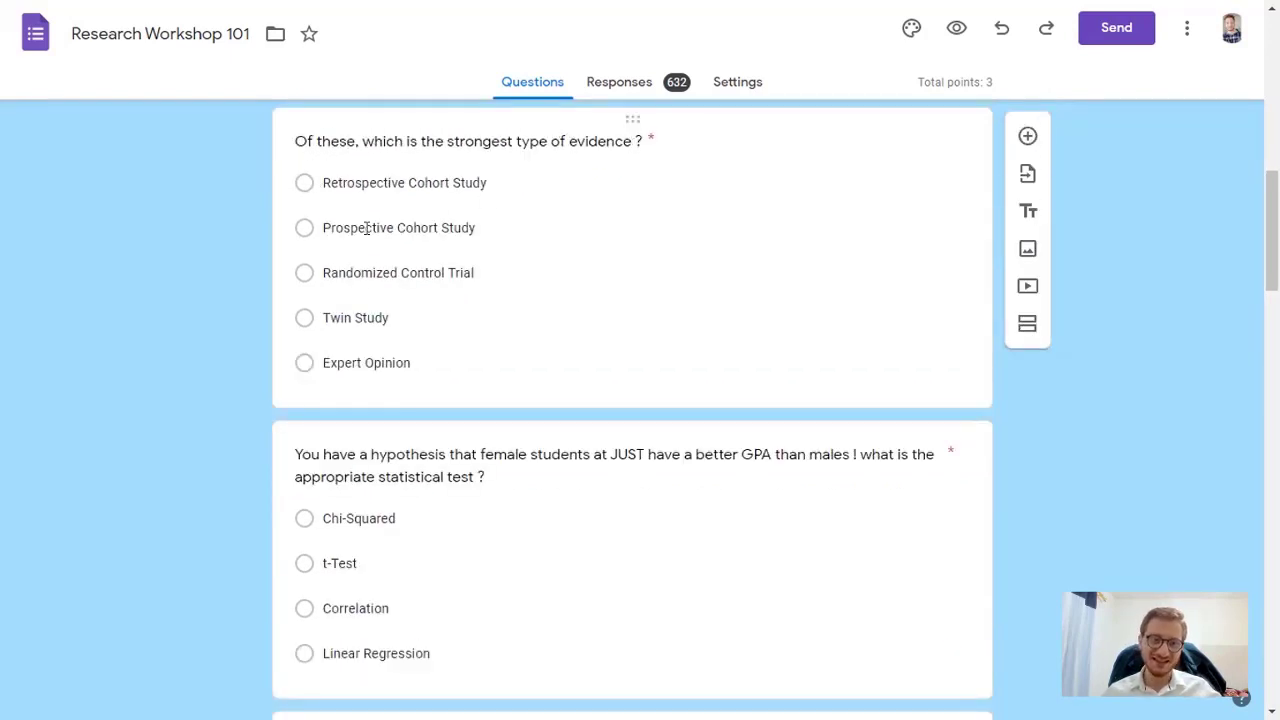
scroll(469, 280, down, 3)
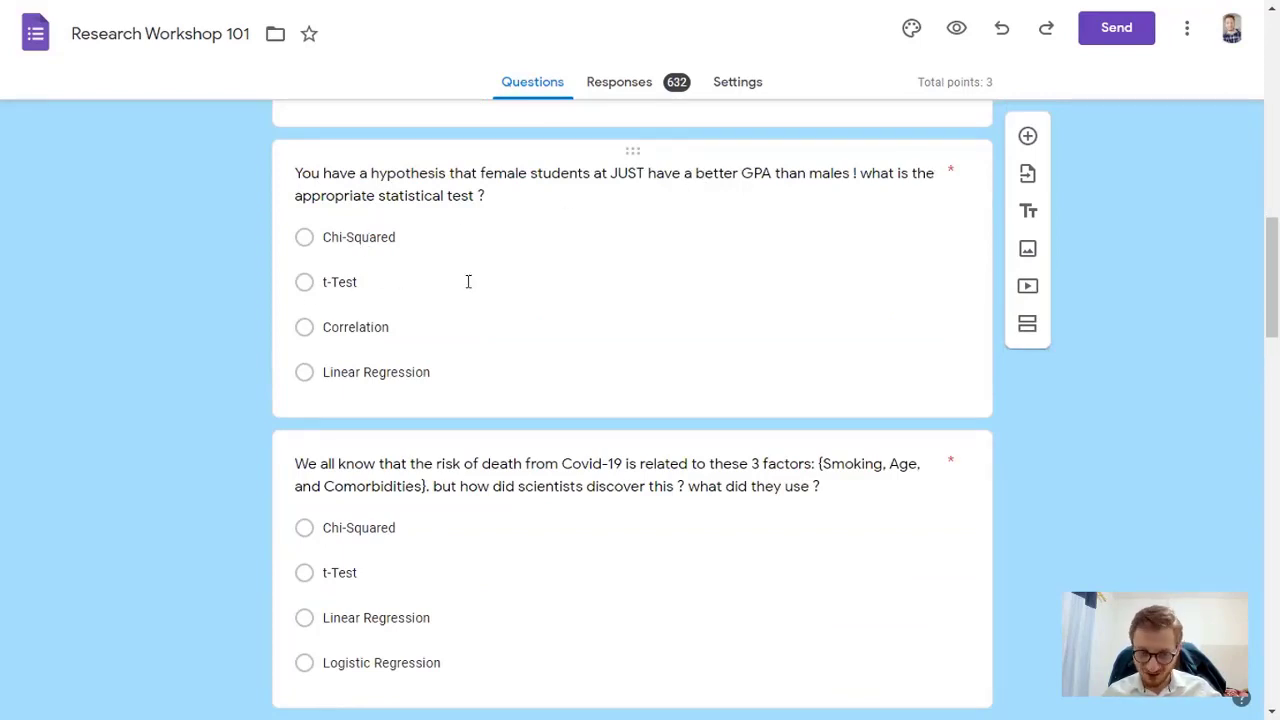
scroll(500, 290, down, 1)
scroll(530, 300, down, 2)
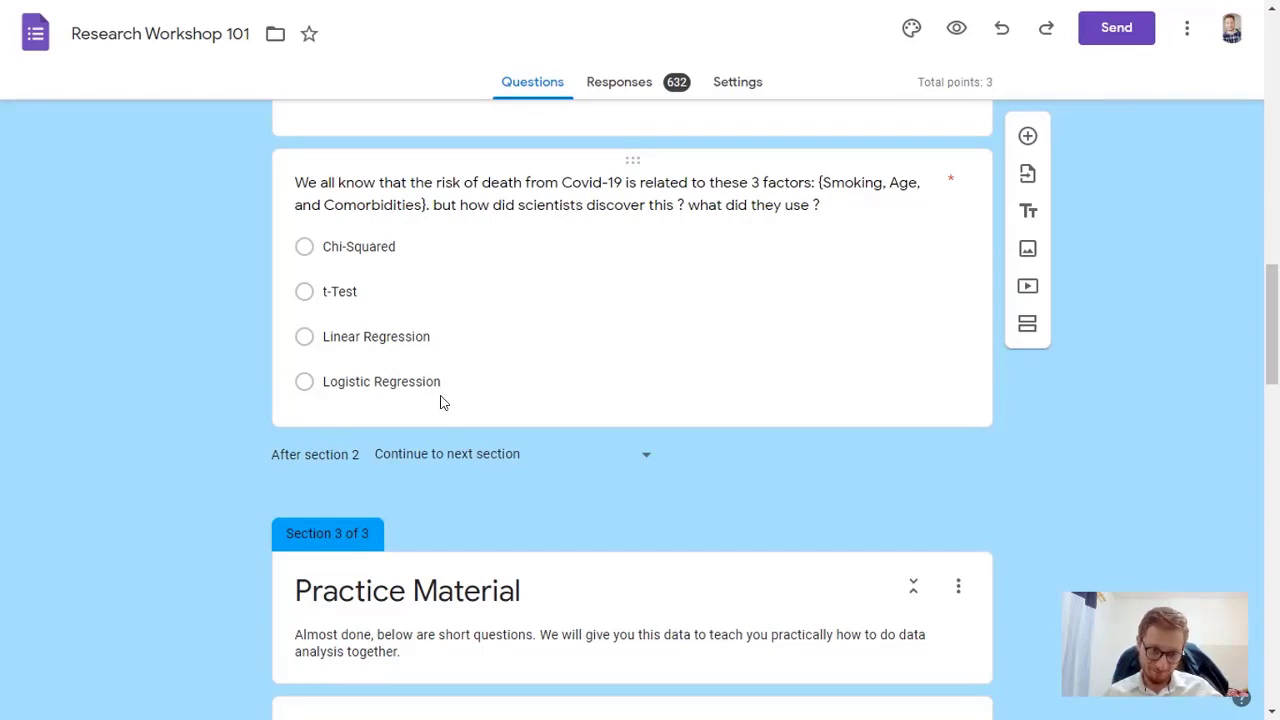
Read the introduction of the Practice Material section and its first demographic questions.
scroll(446, 409, down, 2)
scroll(466, 420, down, 1)
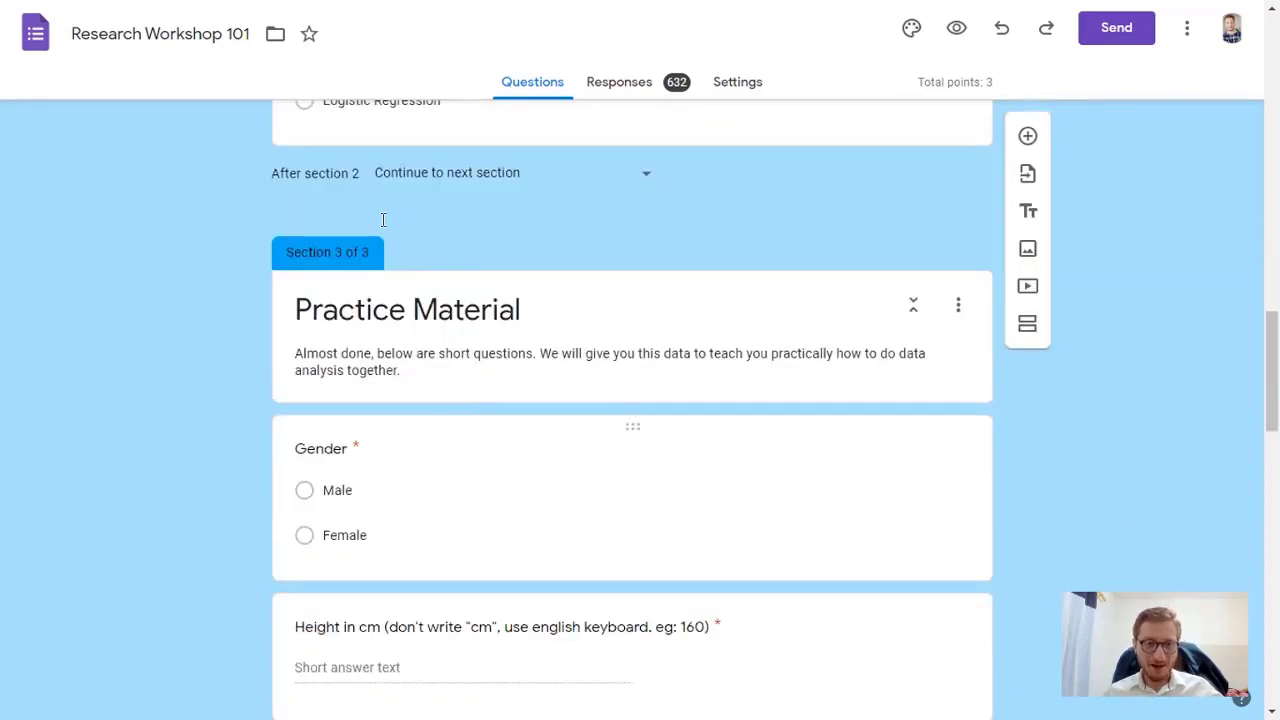
scroll(398, 245, down, 1)
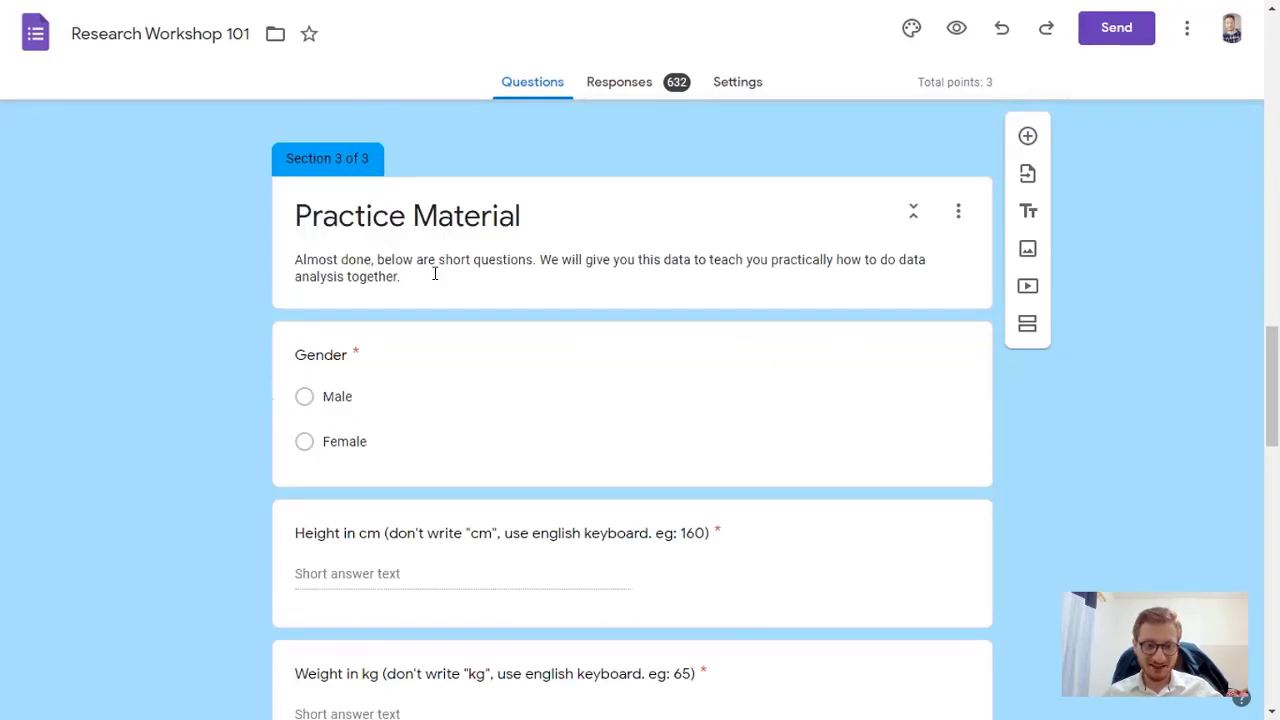
scroll(435, 274, down, 1)
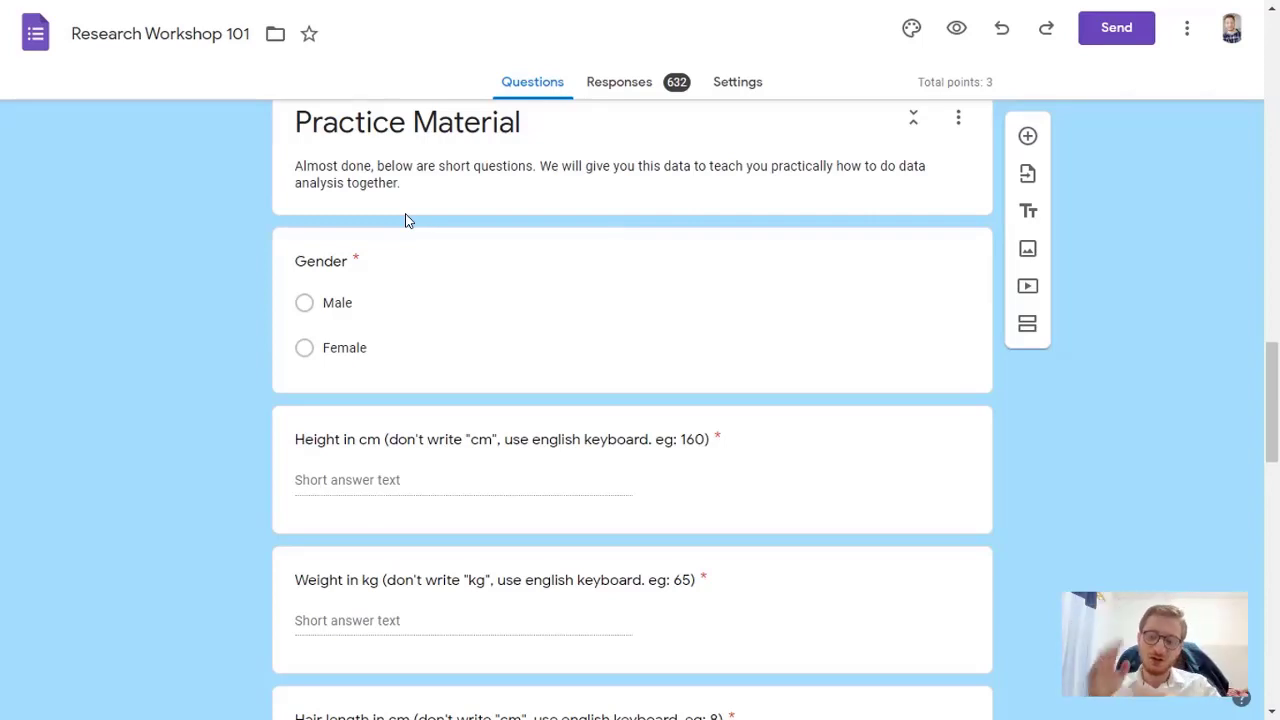
Return to section 1 and skim through the whole survey again as far as the Practice Material section.
scroll(380, 230, up, 20)
scroll(377, 397, down, 2)
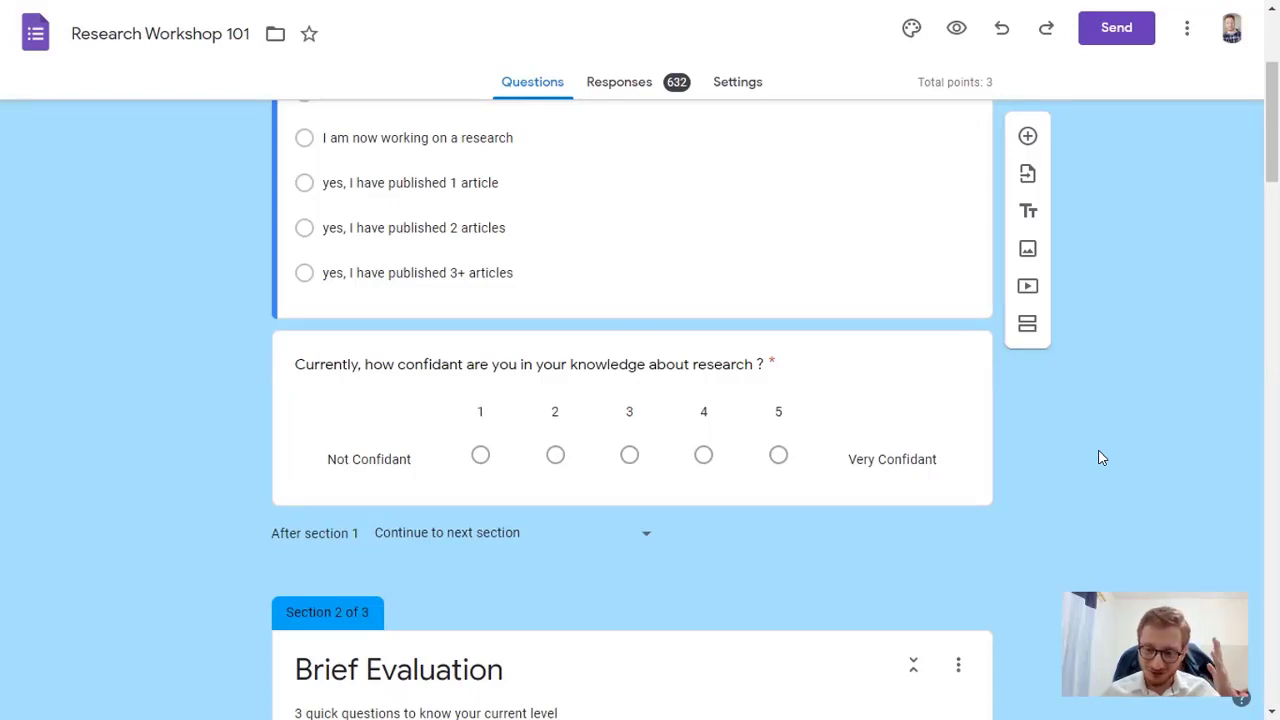
scroll(1076, 467, down, 4)
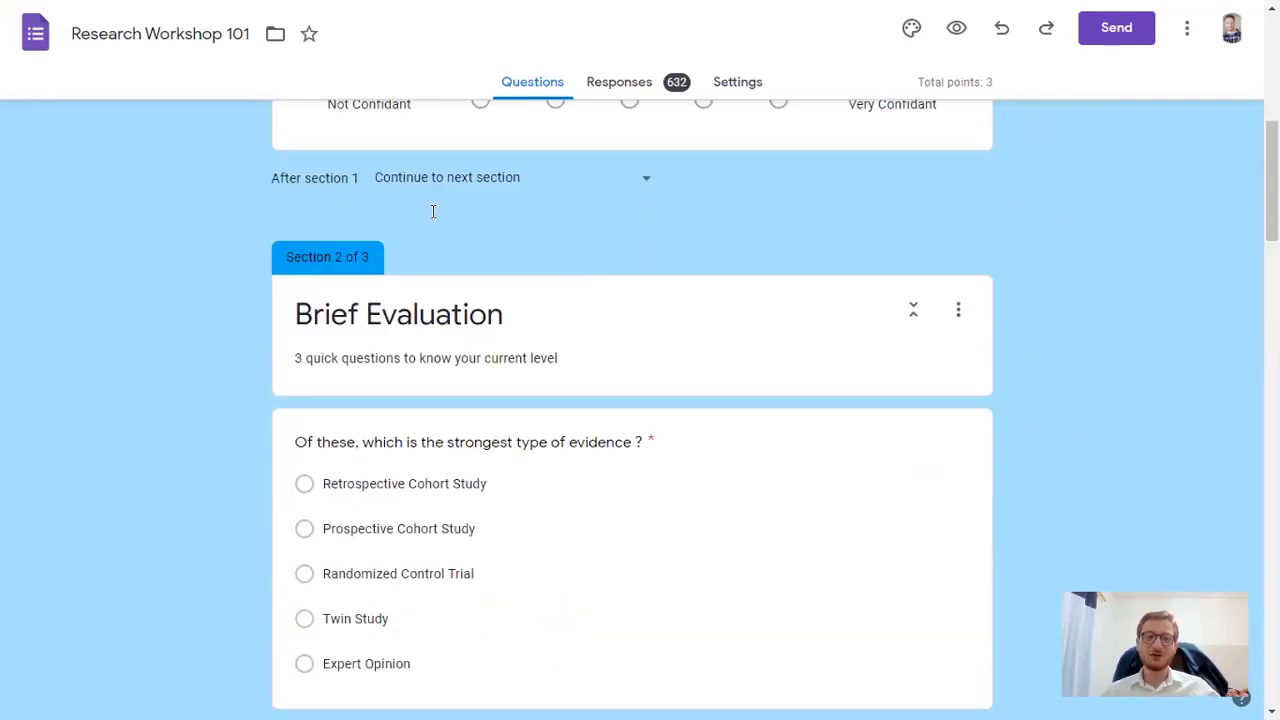
scroll(977, 389, down, 2)
scroll(991, 534, down, 3)
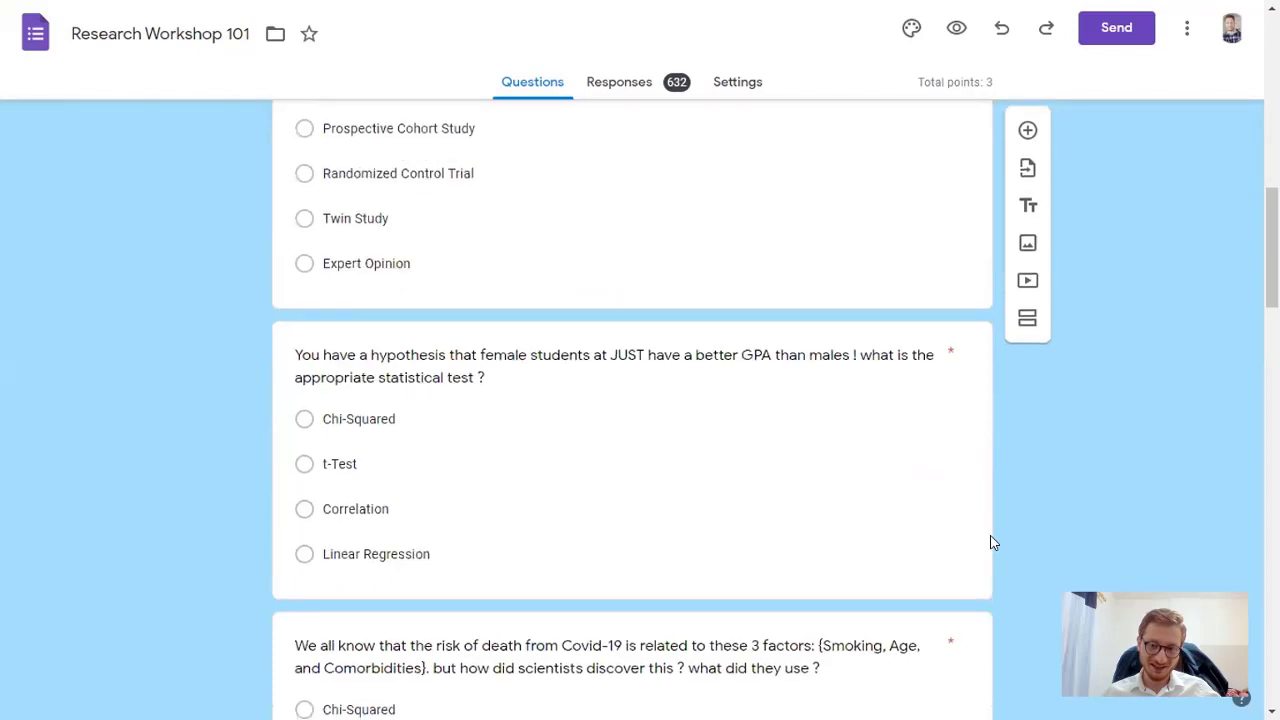
scroll(820, 482, down, 3)
scroll(797, 407, down, 3)
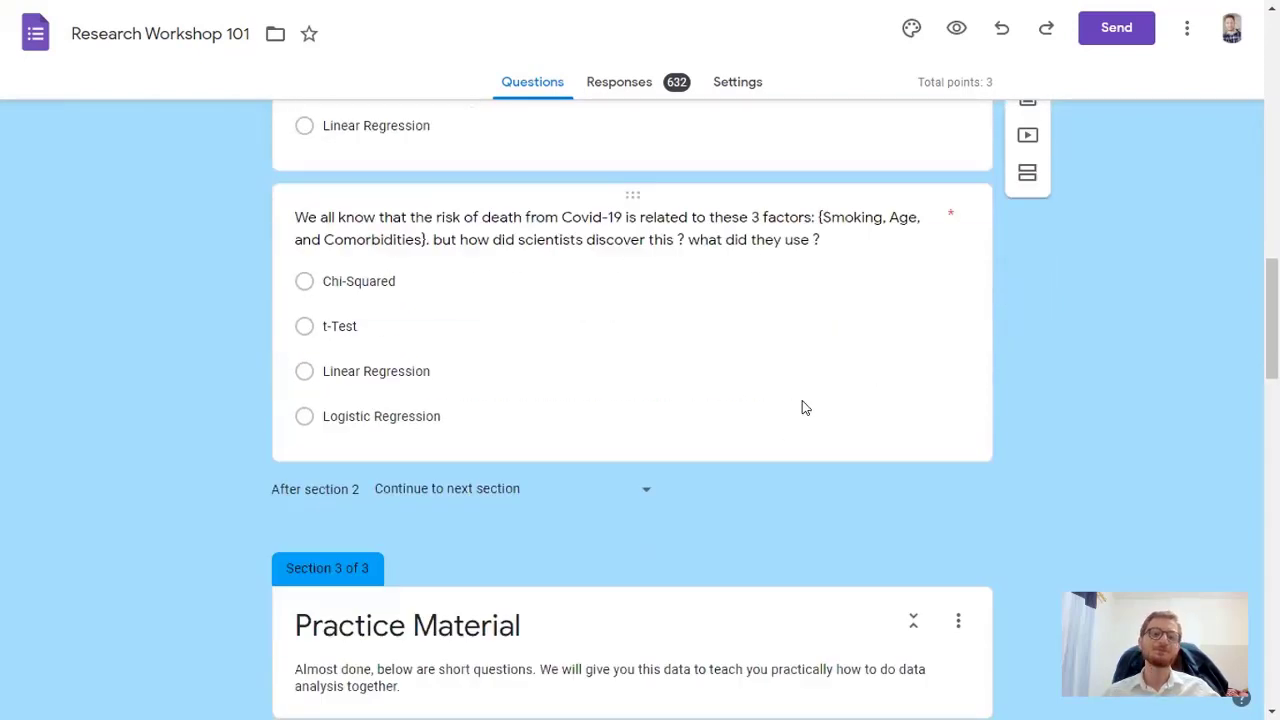
scroll(810, 400, down, 3)
scroll(806, 409, down, 1)
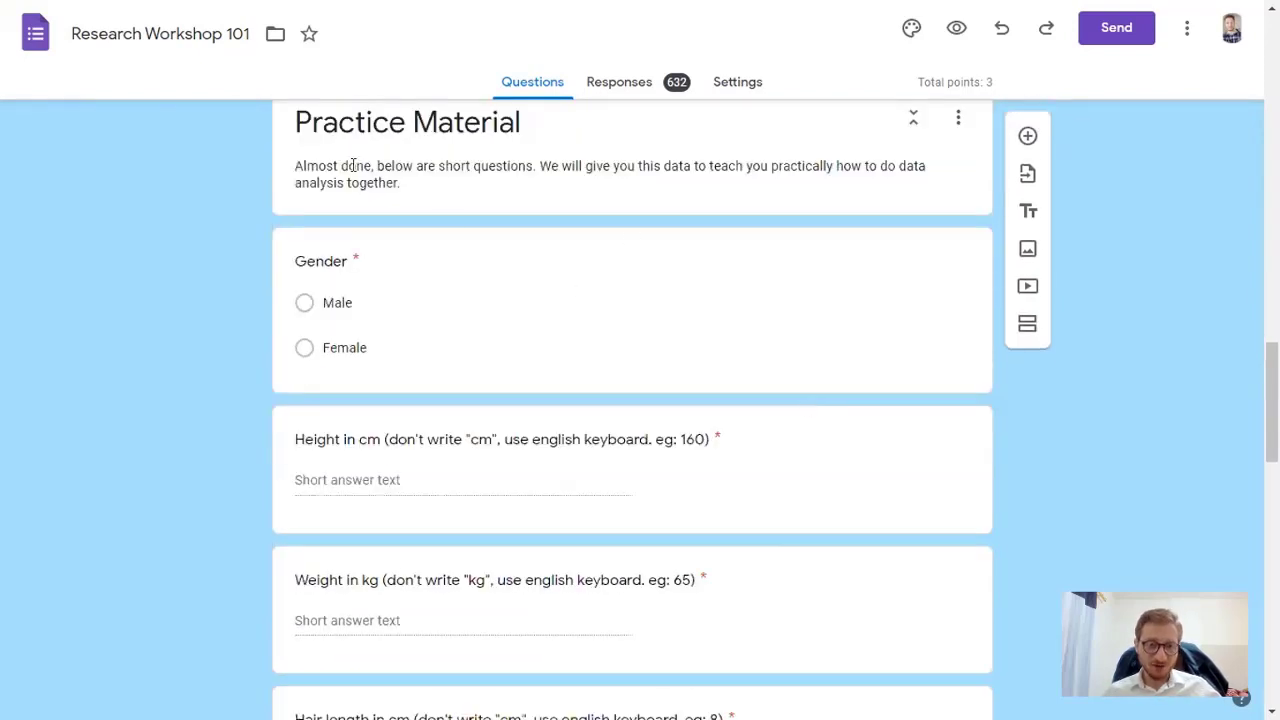
Enlarge the page to 125% and examine the gender, height and weight questions, including the height question's answer type.
scroll(315, 315, down, 2)
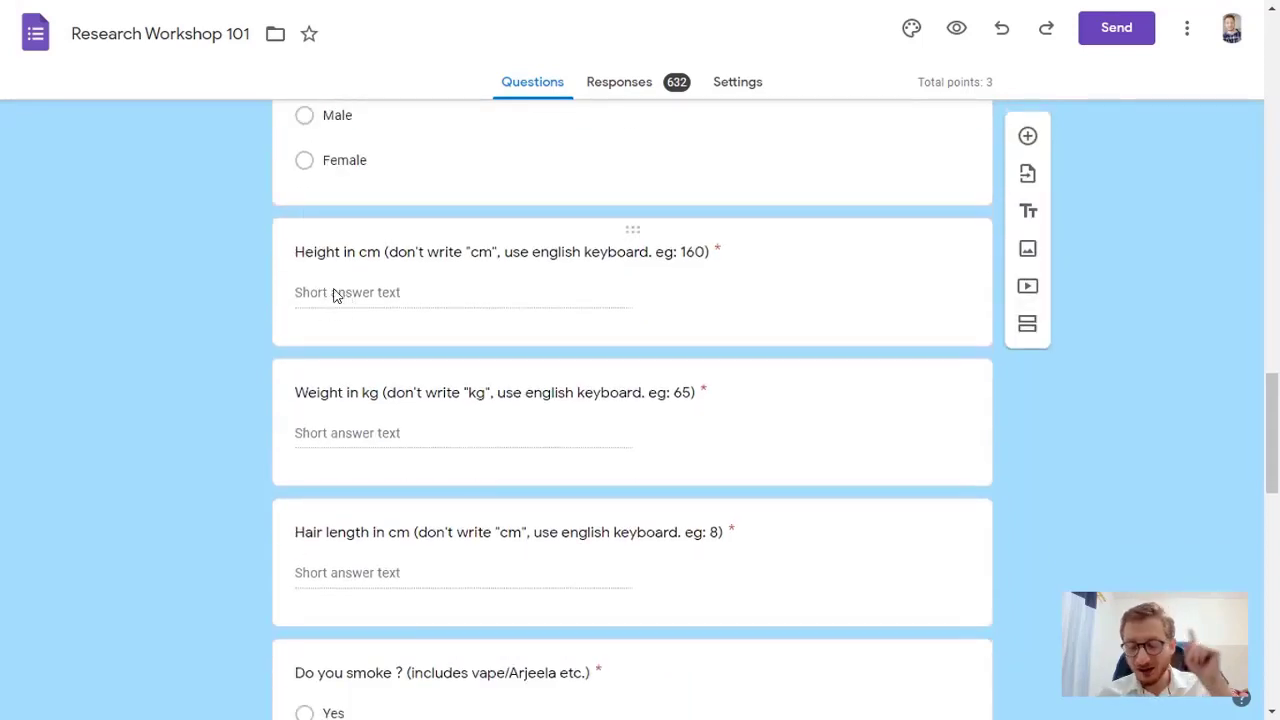
key(ctrl+plus)
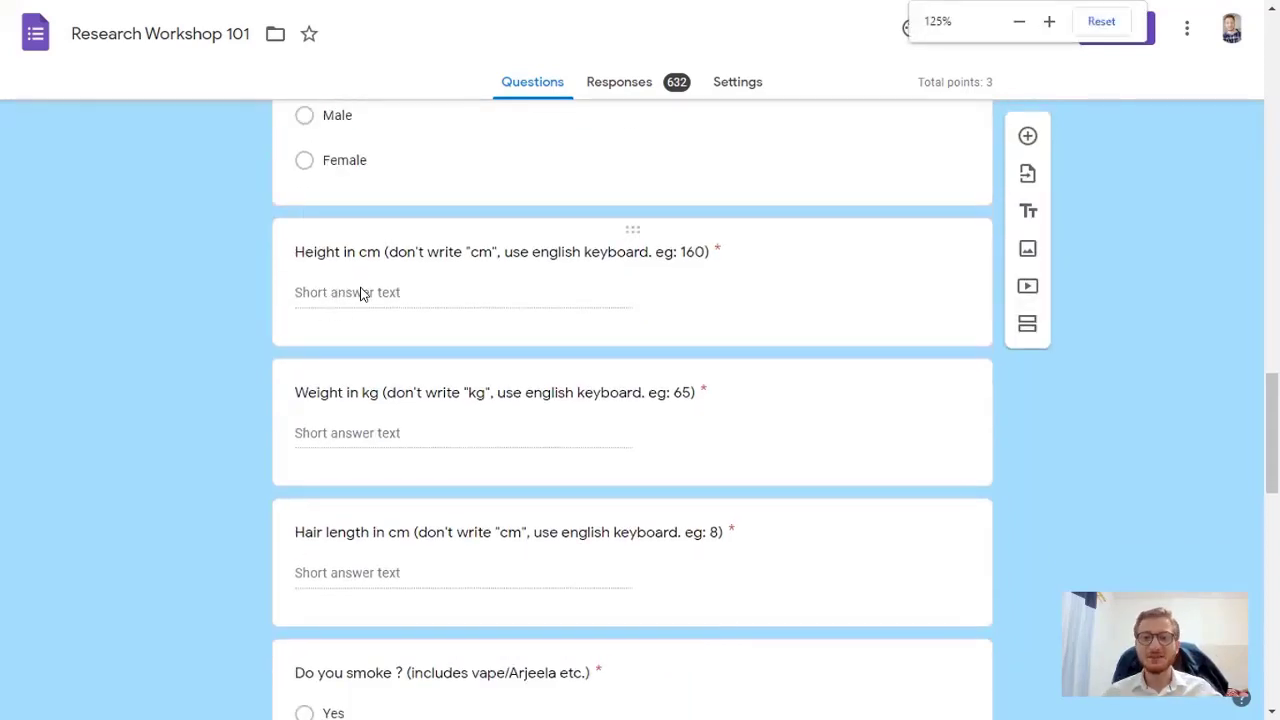
scroll(415, 340, down, 1)
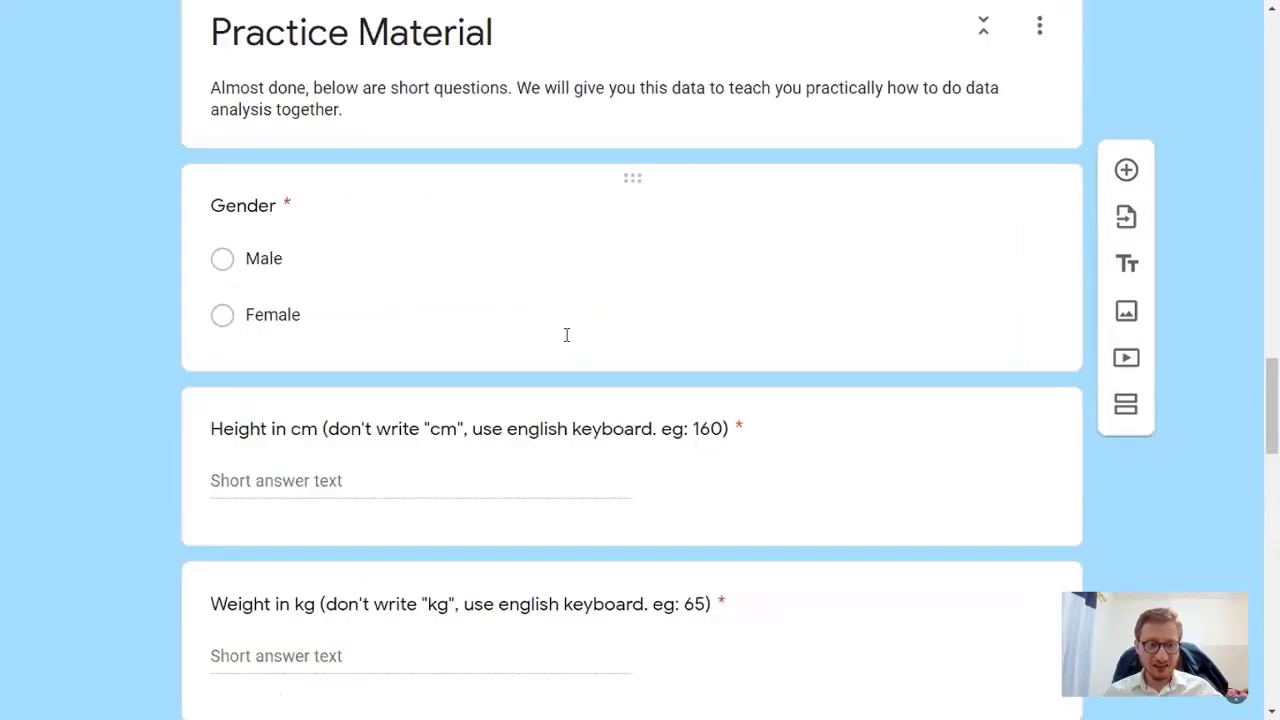
scroll(566, 335, down, 2)
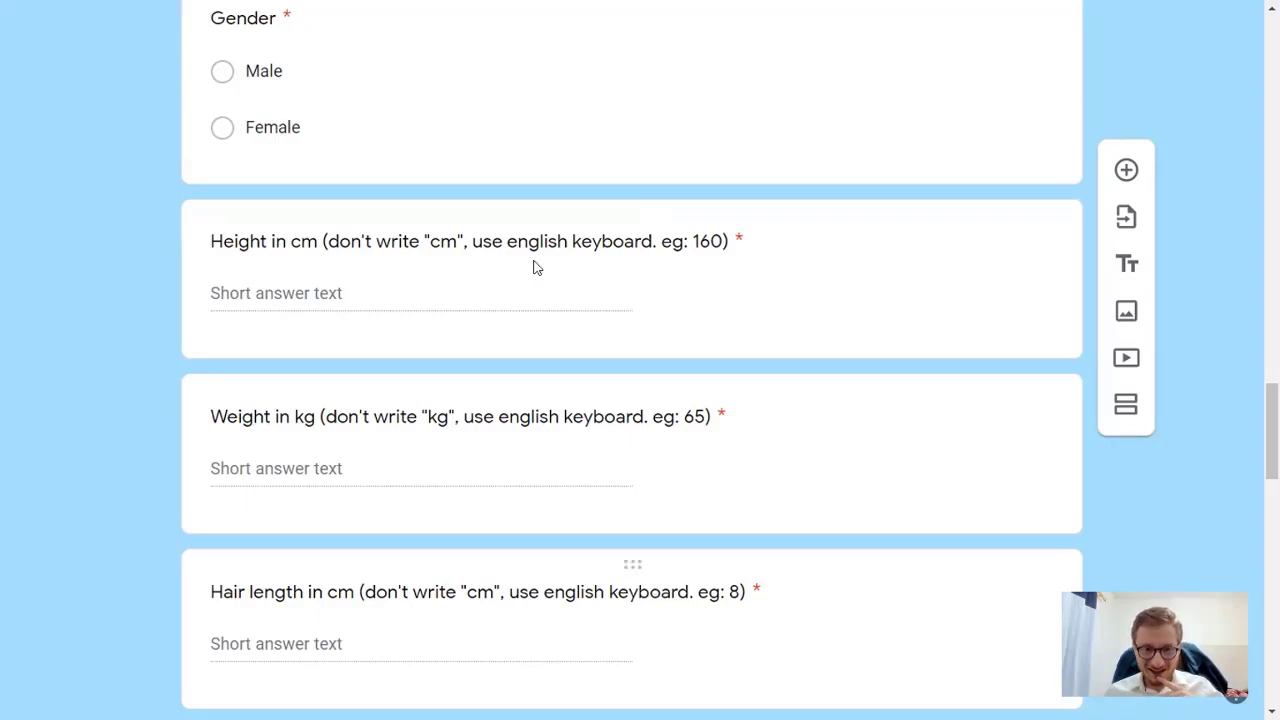
click(313, 294)
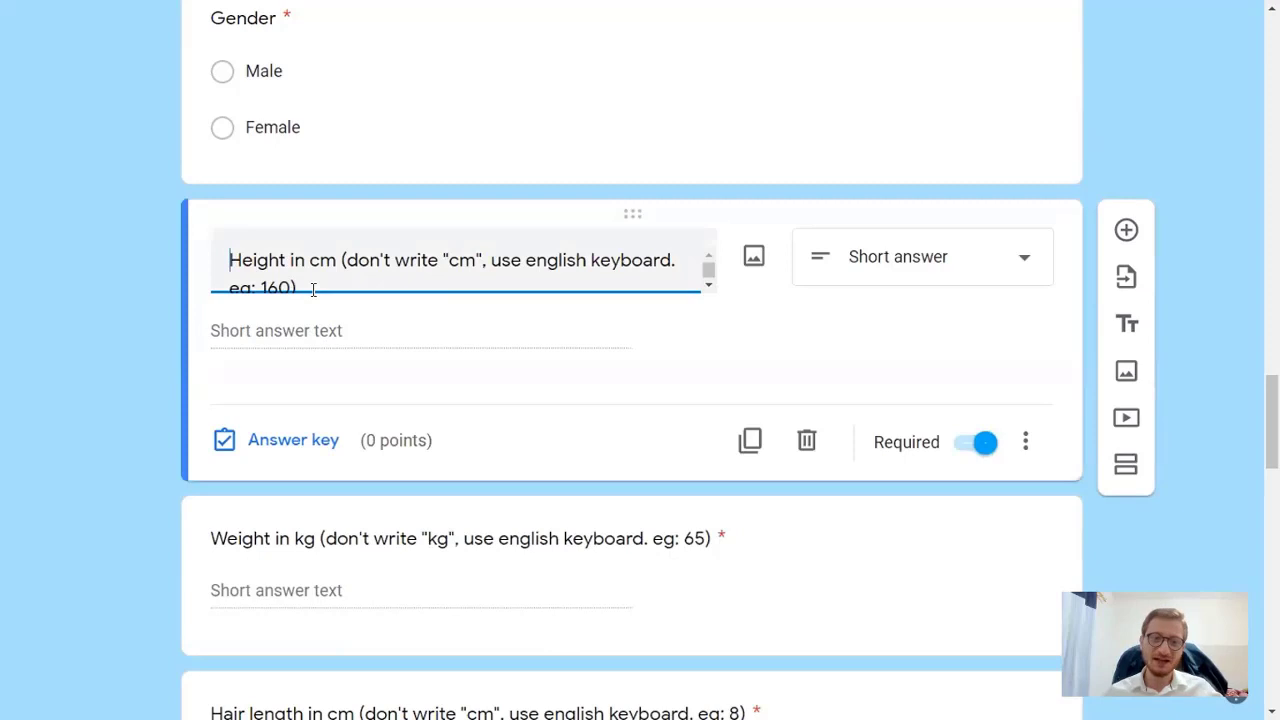
scroll(180, 338, down, 1)
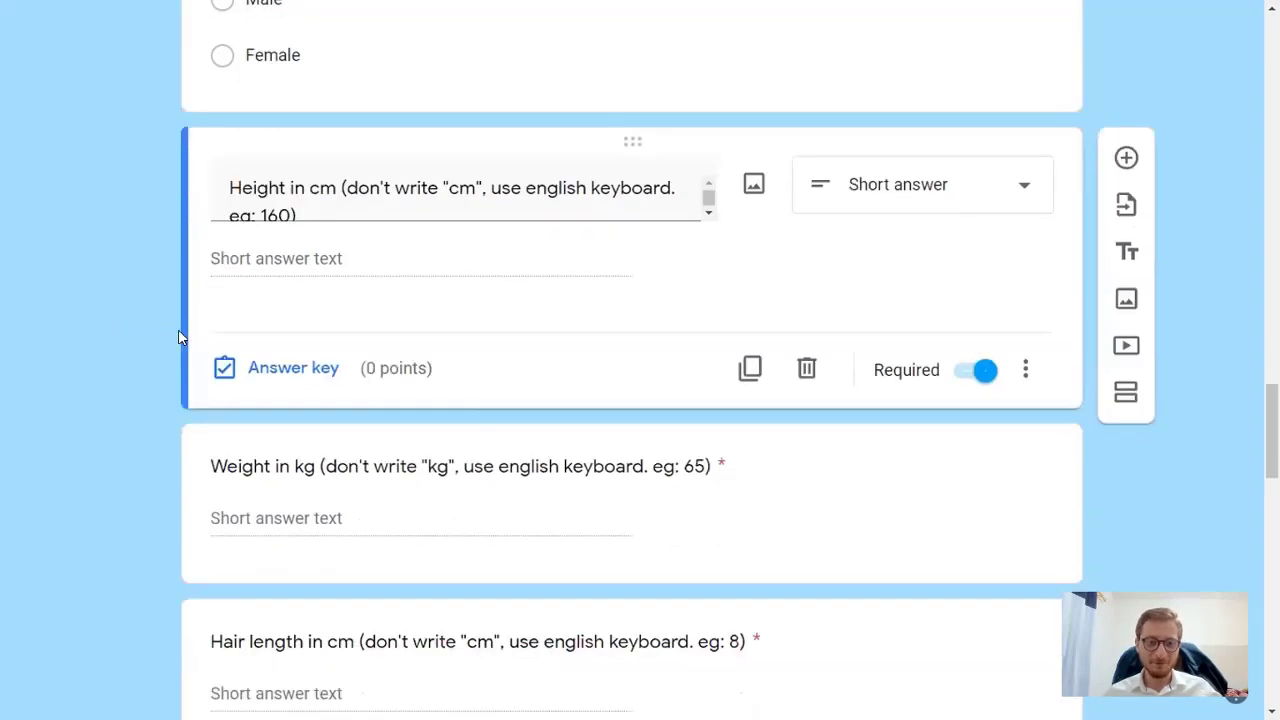
scroll(283, 249, down, 3)
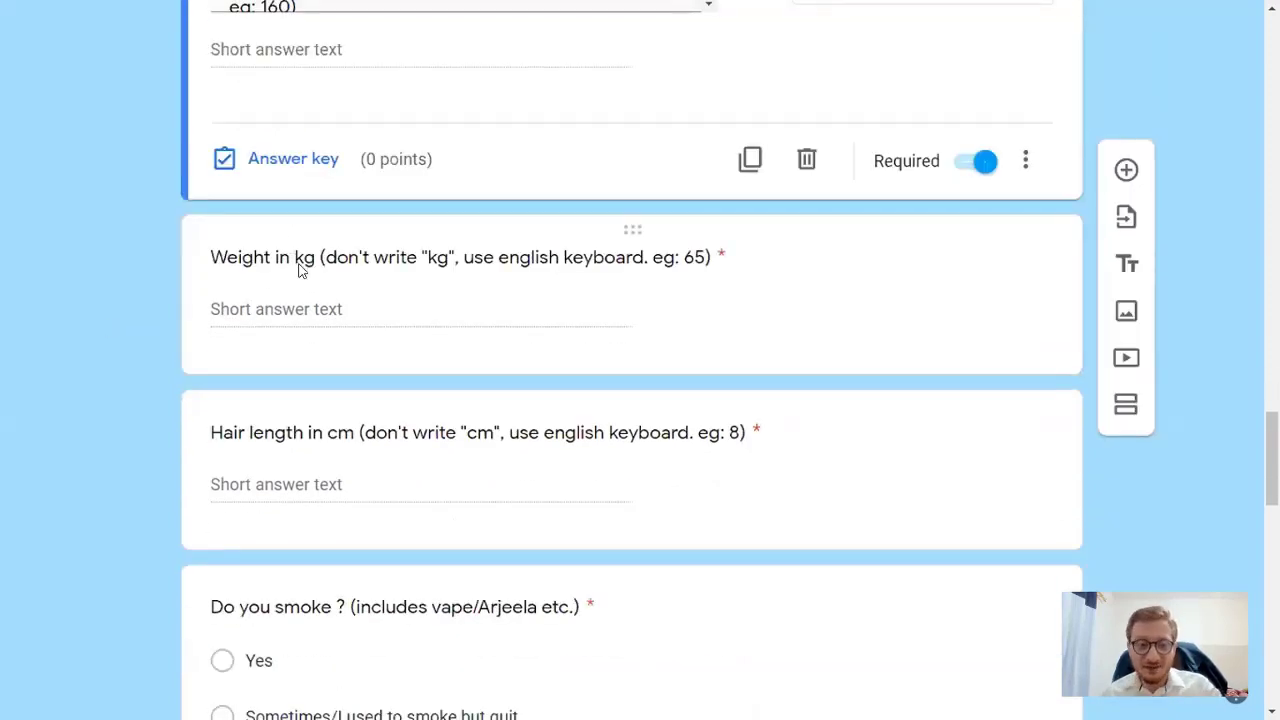
Examine the remaining Practice Material questions, from hair length, smoking, diet and weight loss to student ID, university major and year of study.
scroll(300, 271, down, 2)
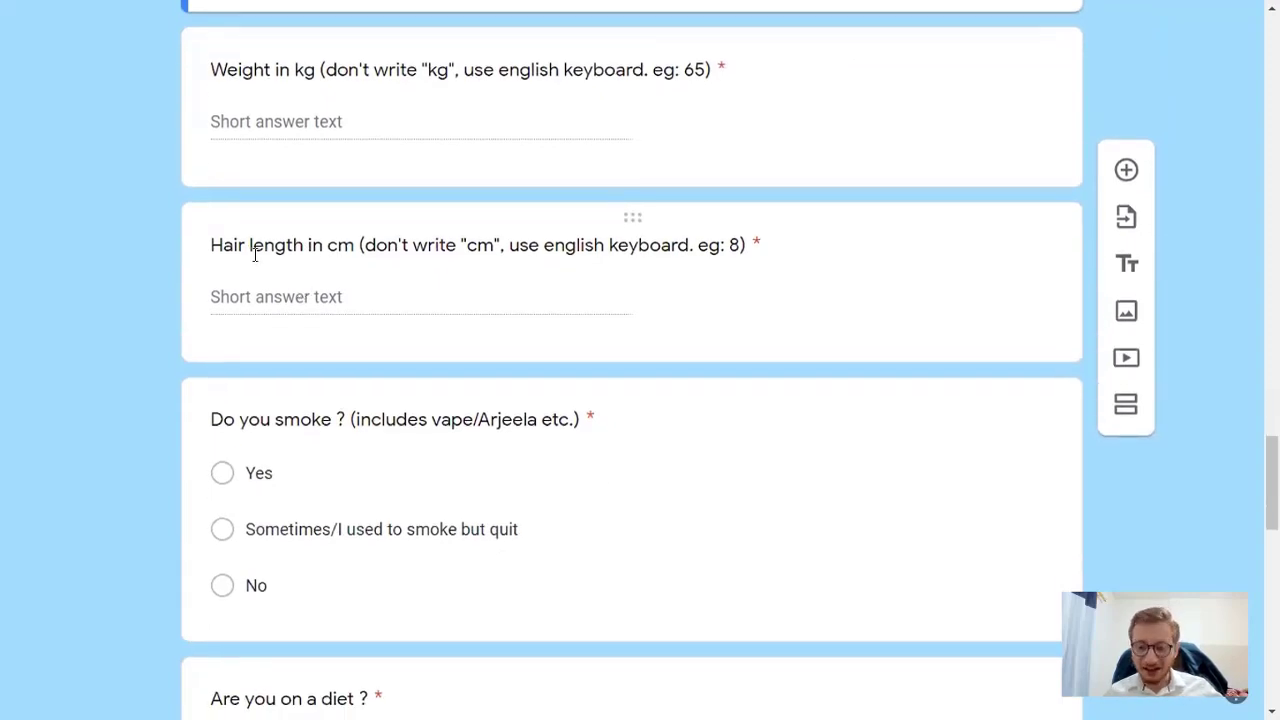
scroll(255, 255, down, 1)
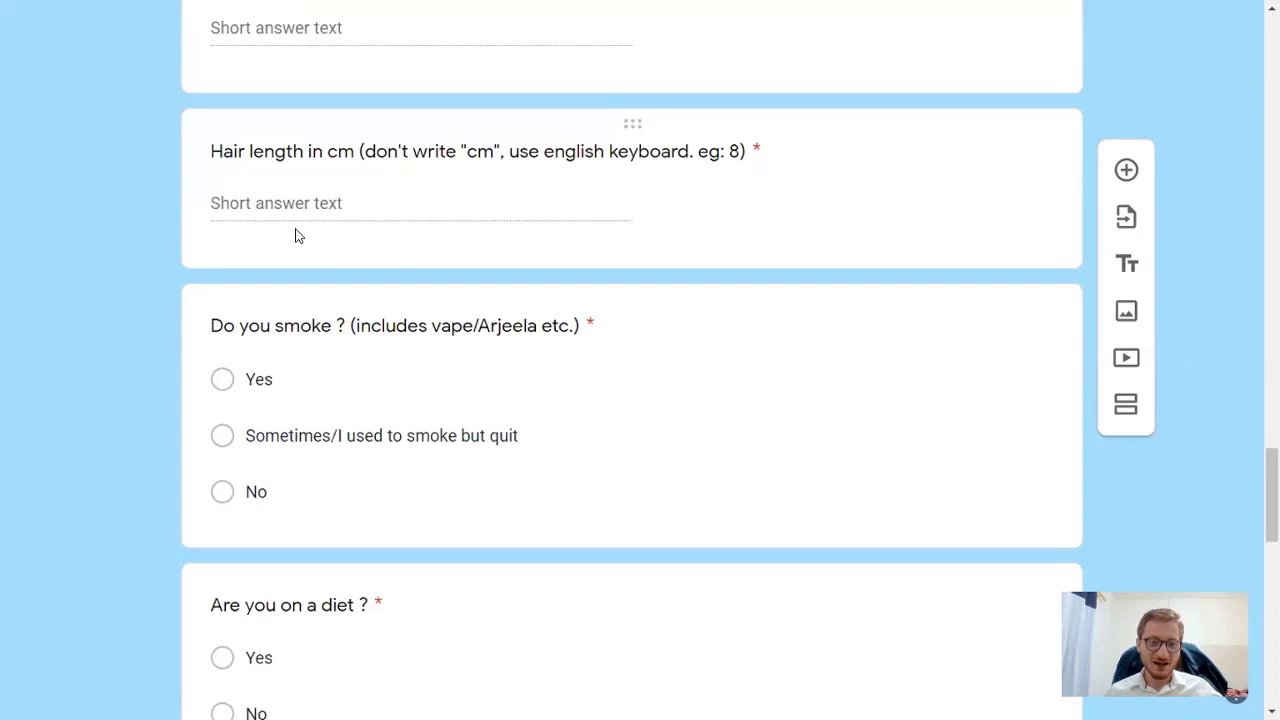
scroll(295, 235, down, 1)
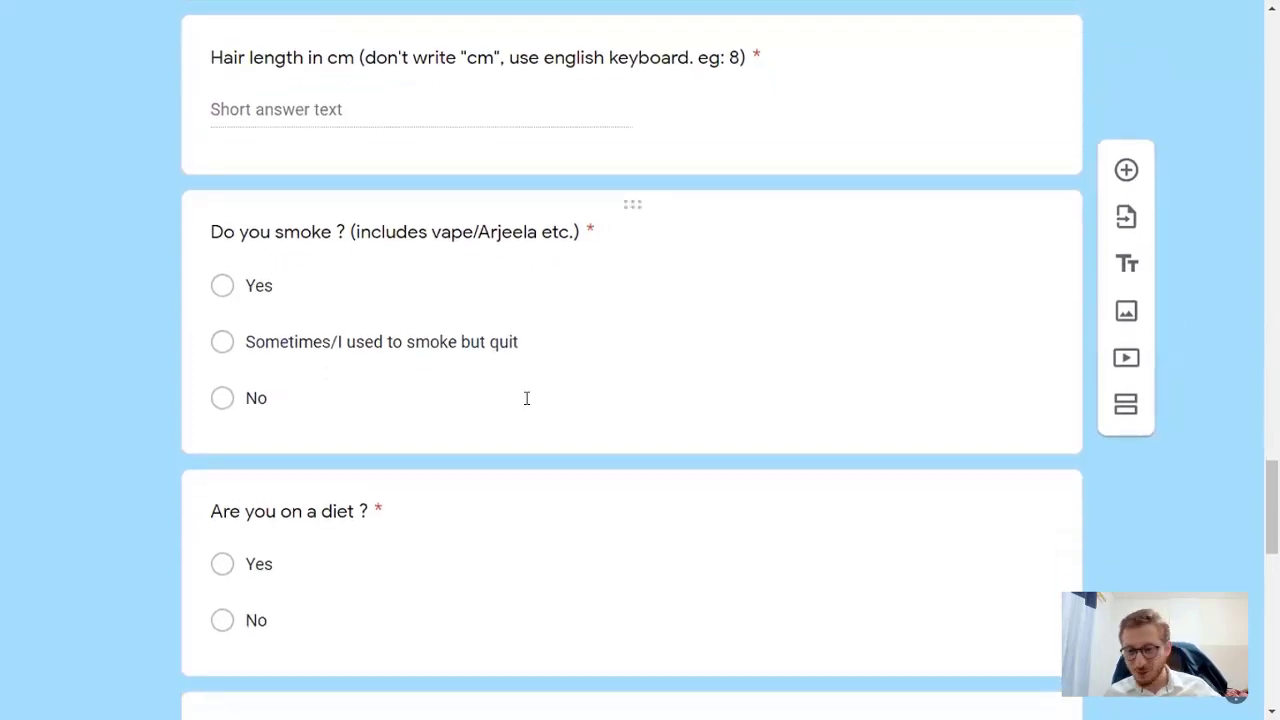
scroll(543, 401, down, 1)
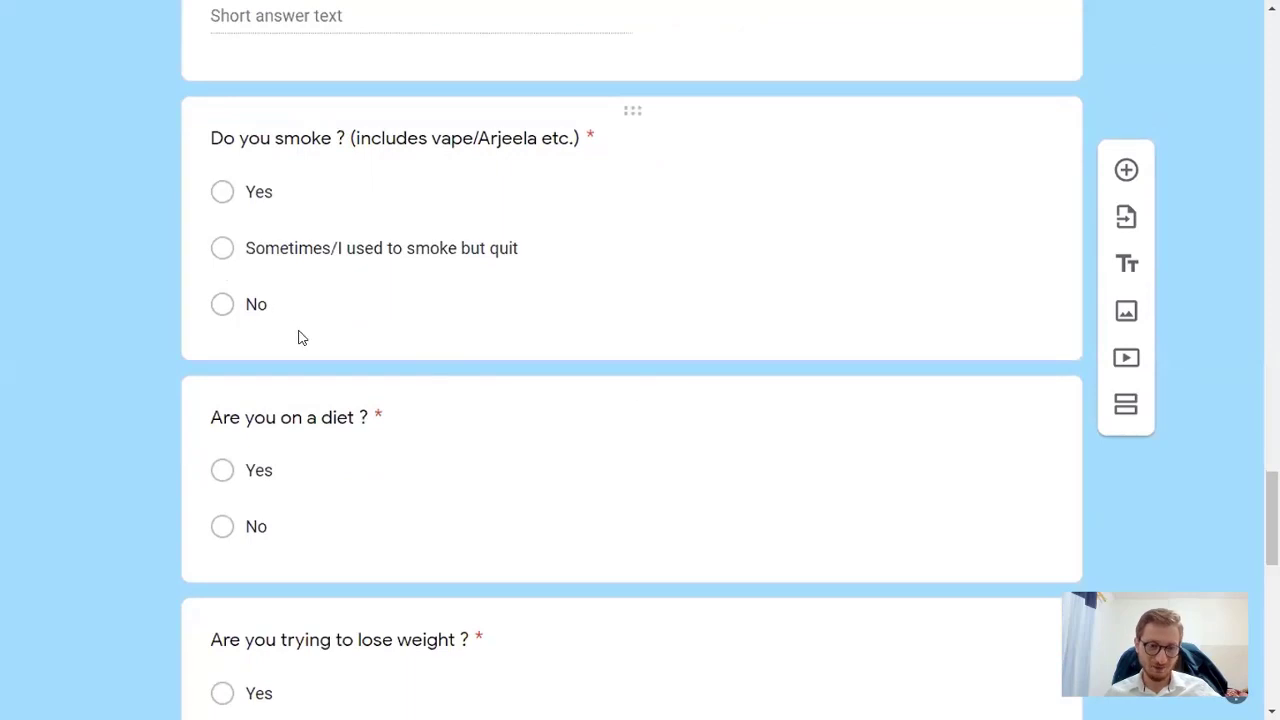
scroll(299, 336, down, 3)
scroll(317, 286, down, 3)
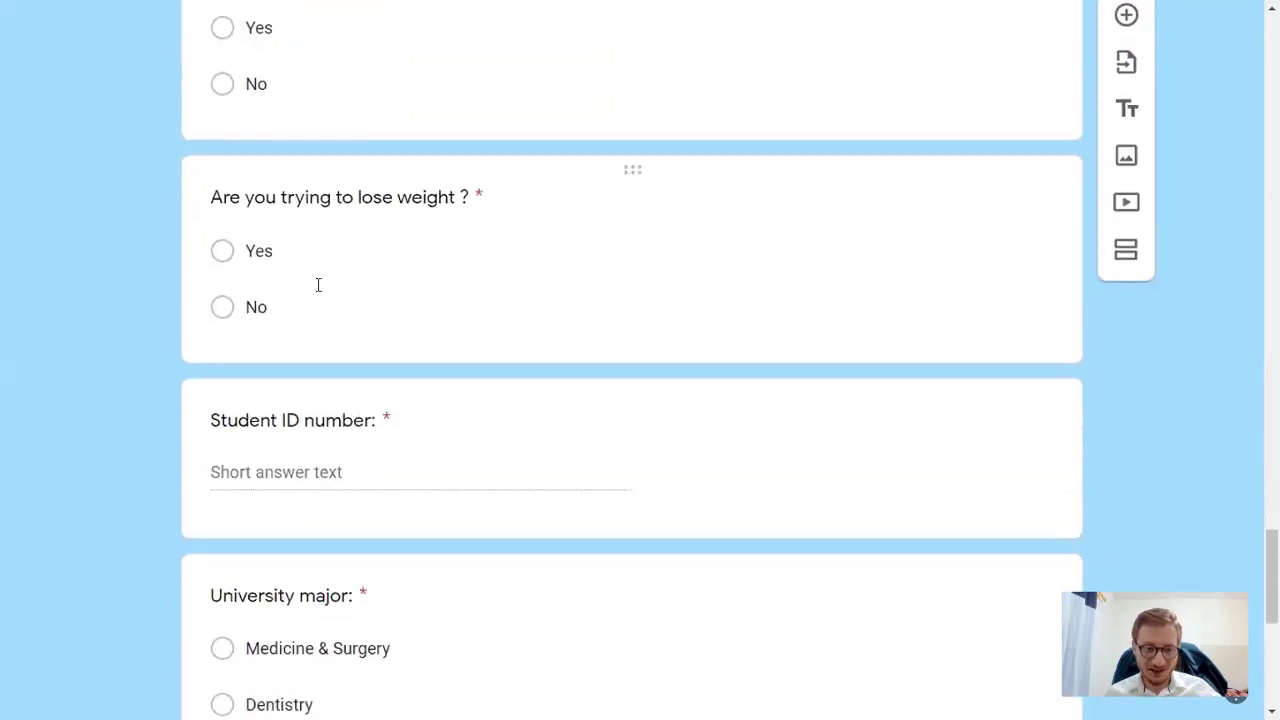
scroll(318, 285, down, 2)
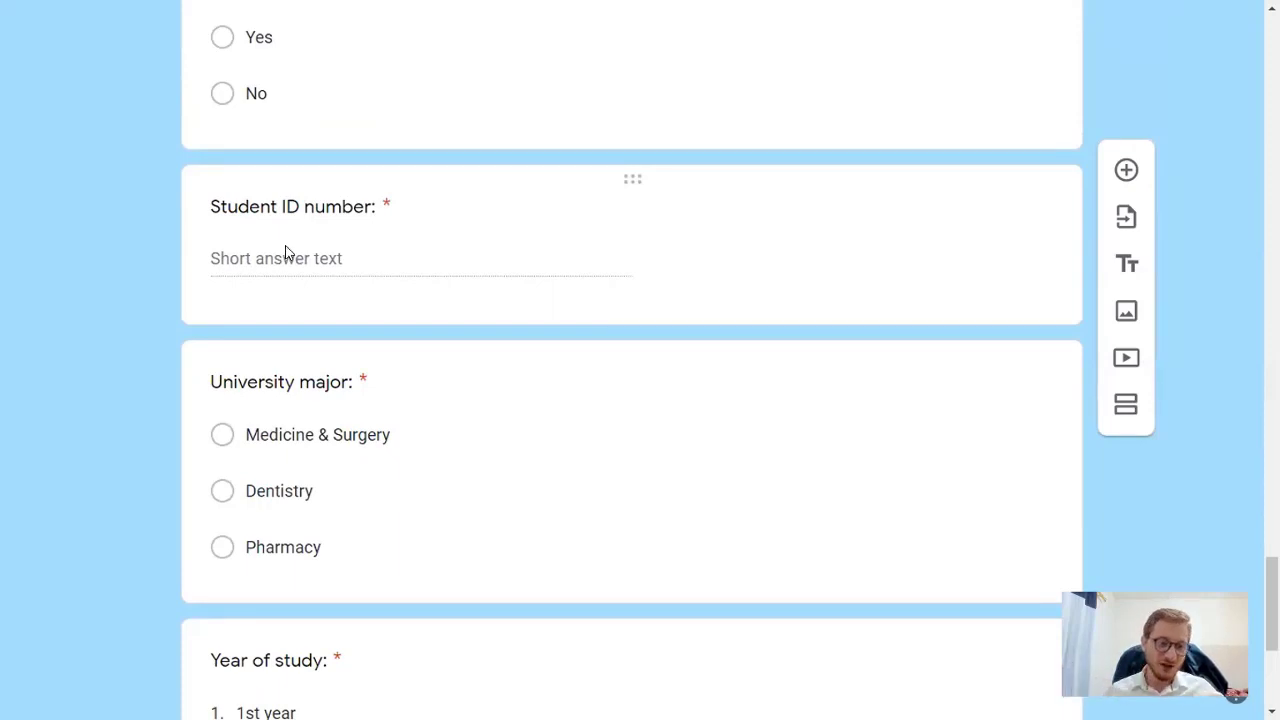
scroll(285, 260, down, 2)
scroll(274, 289, down, 1)
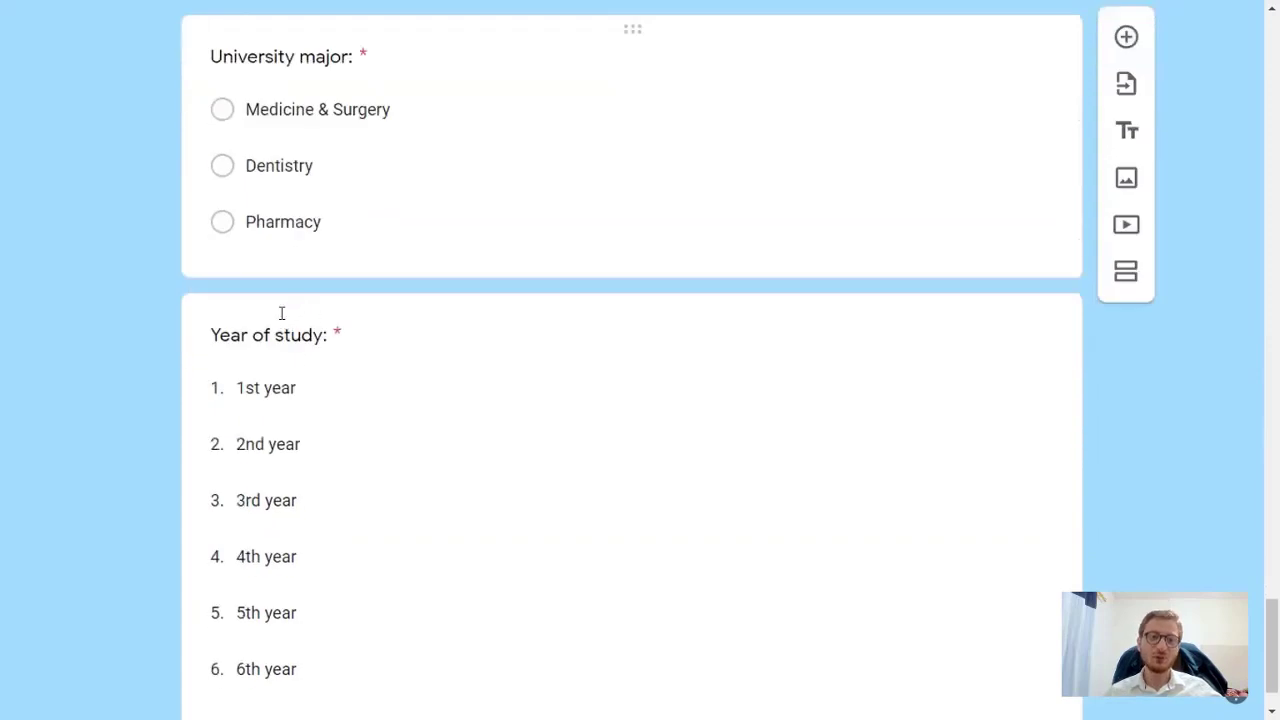
scroll(281, 313, down, 2)
Leave full screen and return to the form's title and description at the beginning of section 1.
key(F11)
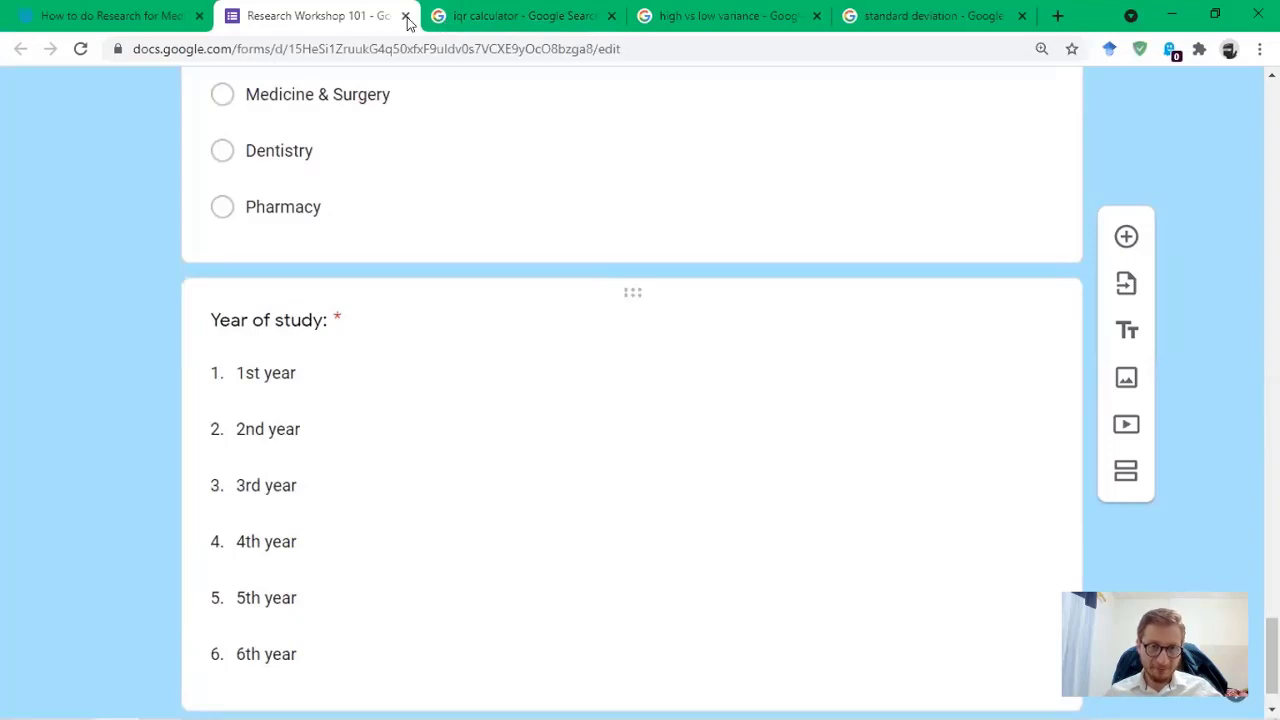
scroll(1183, 389, up, 10)
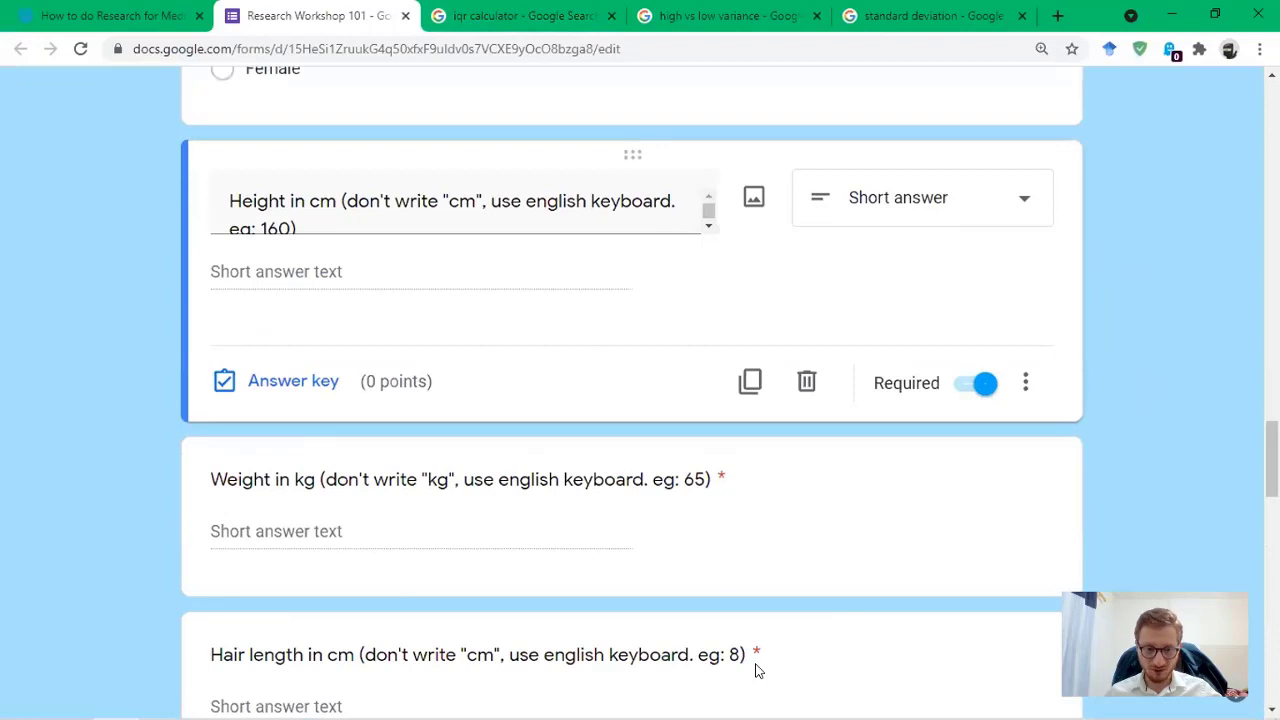
scroll(757, 670, up, 10)
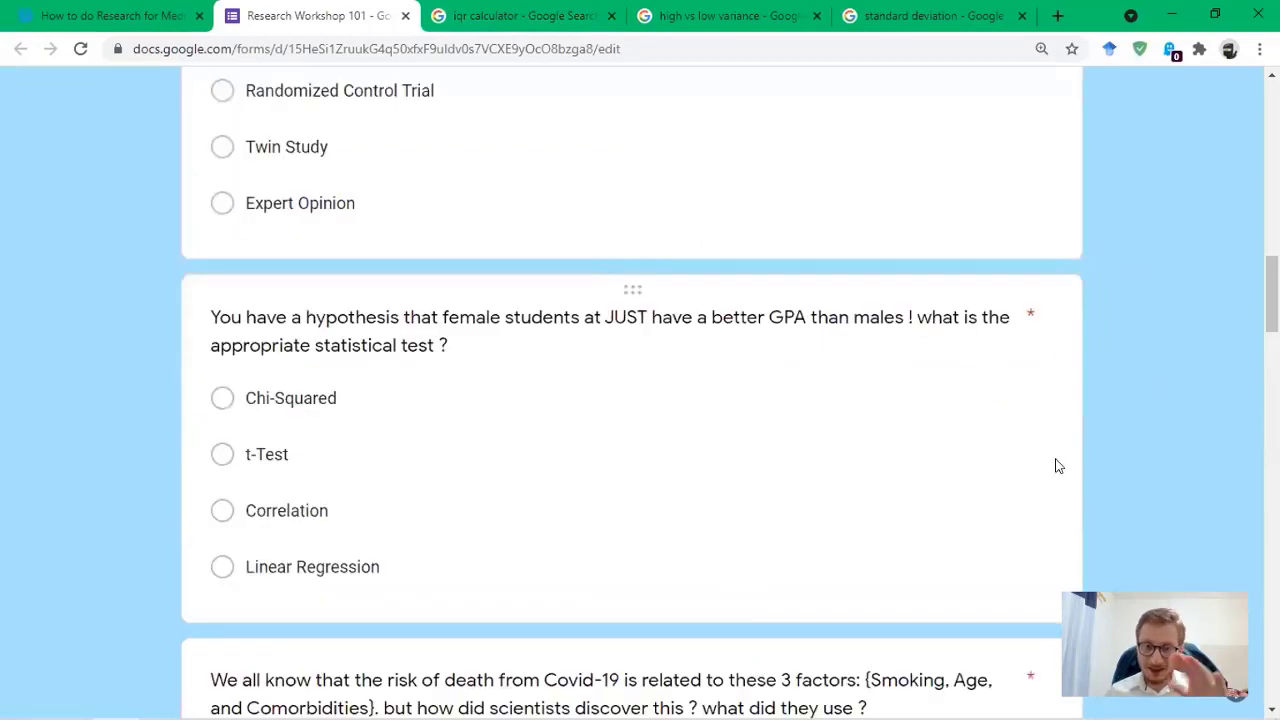
scroll(629, 177, up, 10)
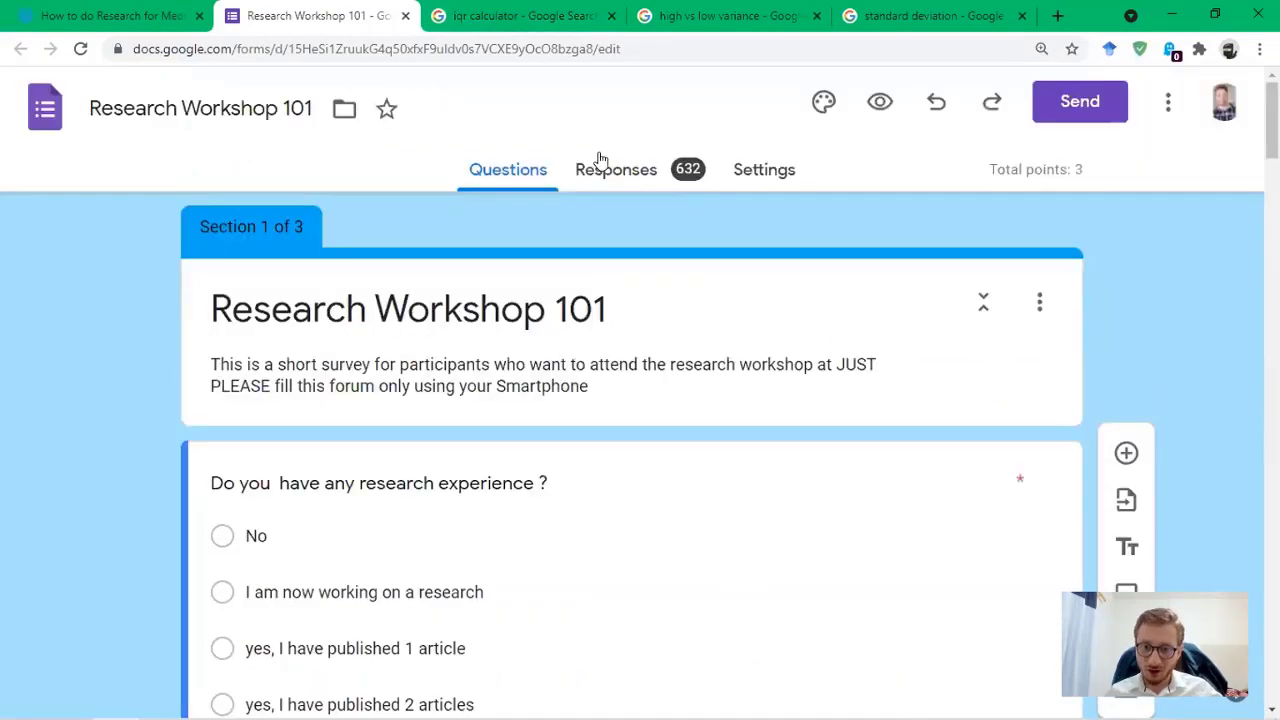
Open the form's responses summary and examine the Insights section, including the average score and the total points distribution.
click(652, 178)
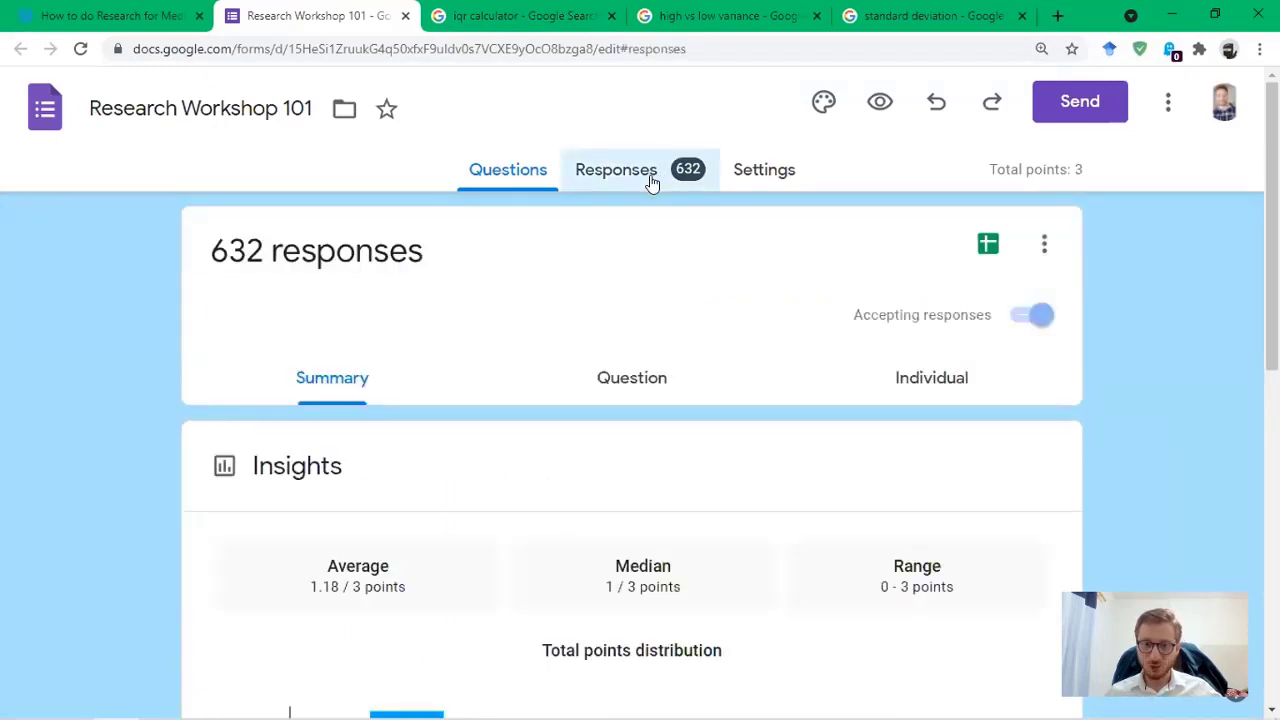
scroll(742, 247, down, 1)
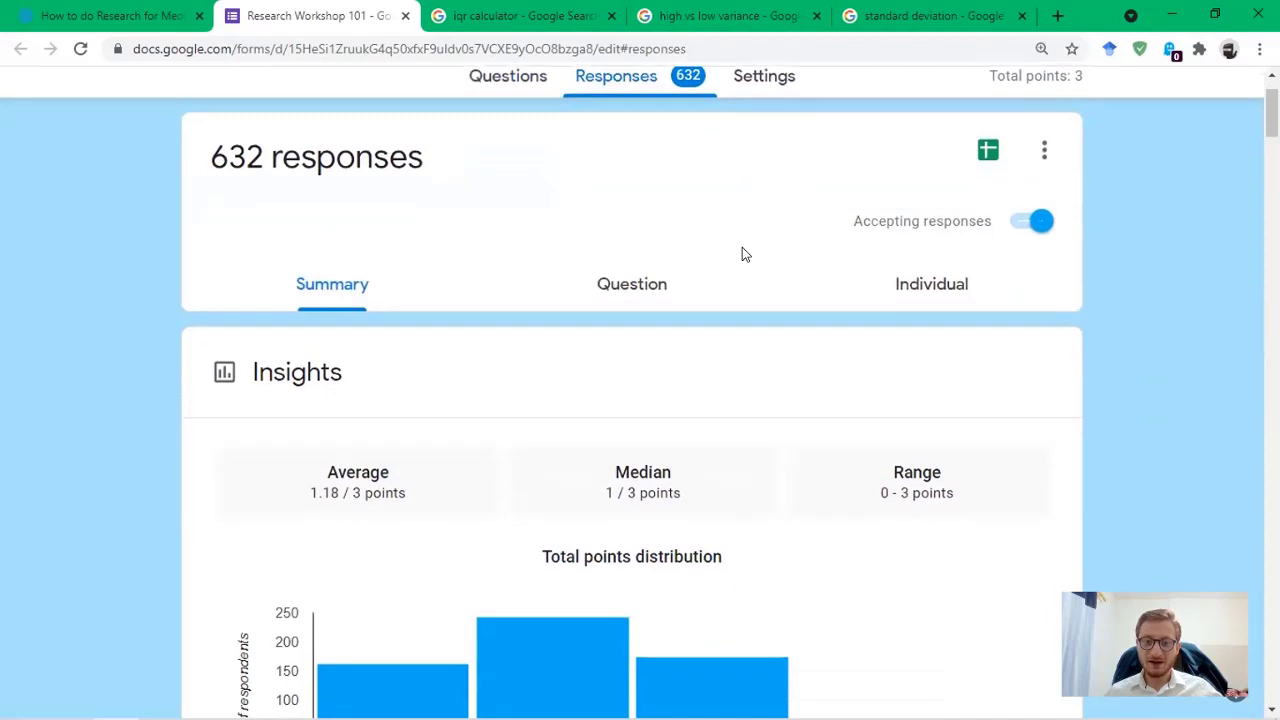
scroll(812, 276, down, 2)
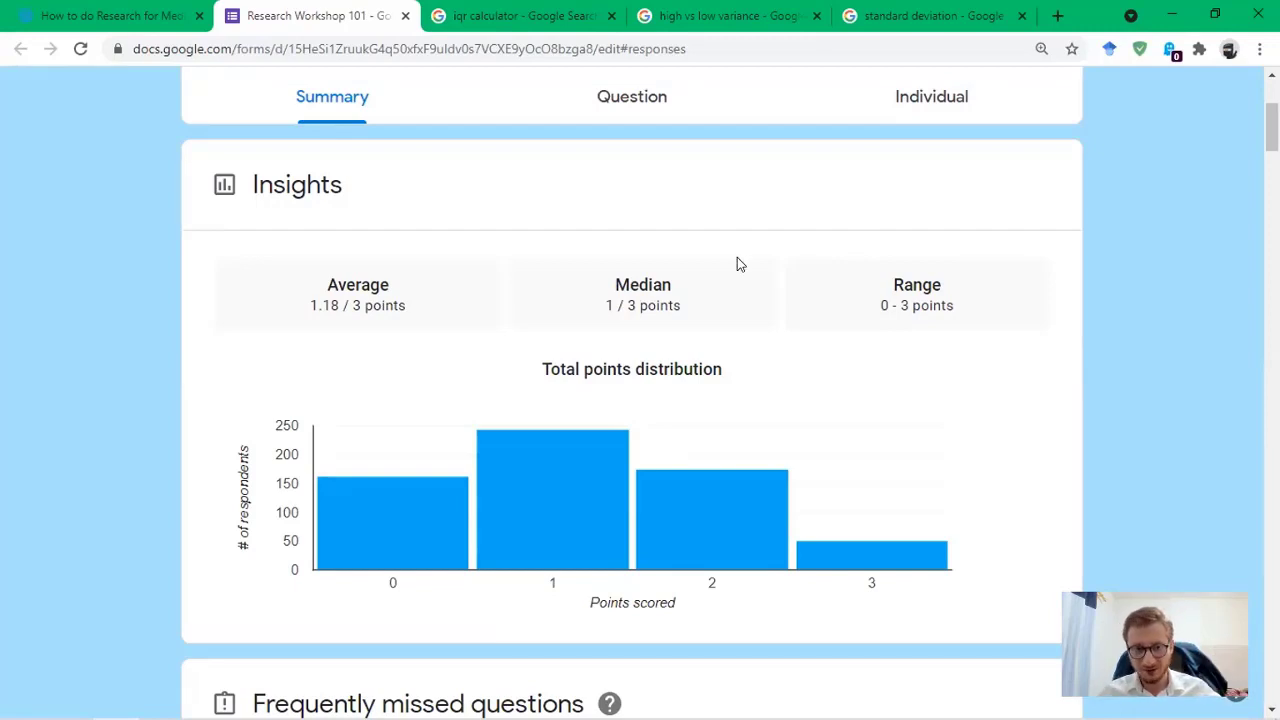
scroll(737, 260, down, 2)
scroll(737, 266, up, 1)
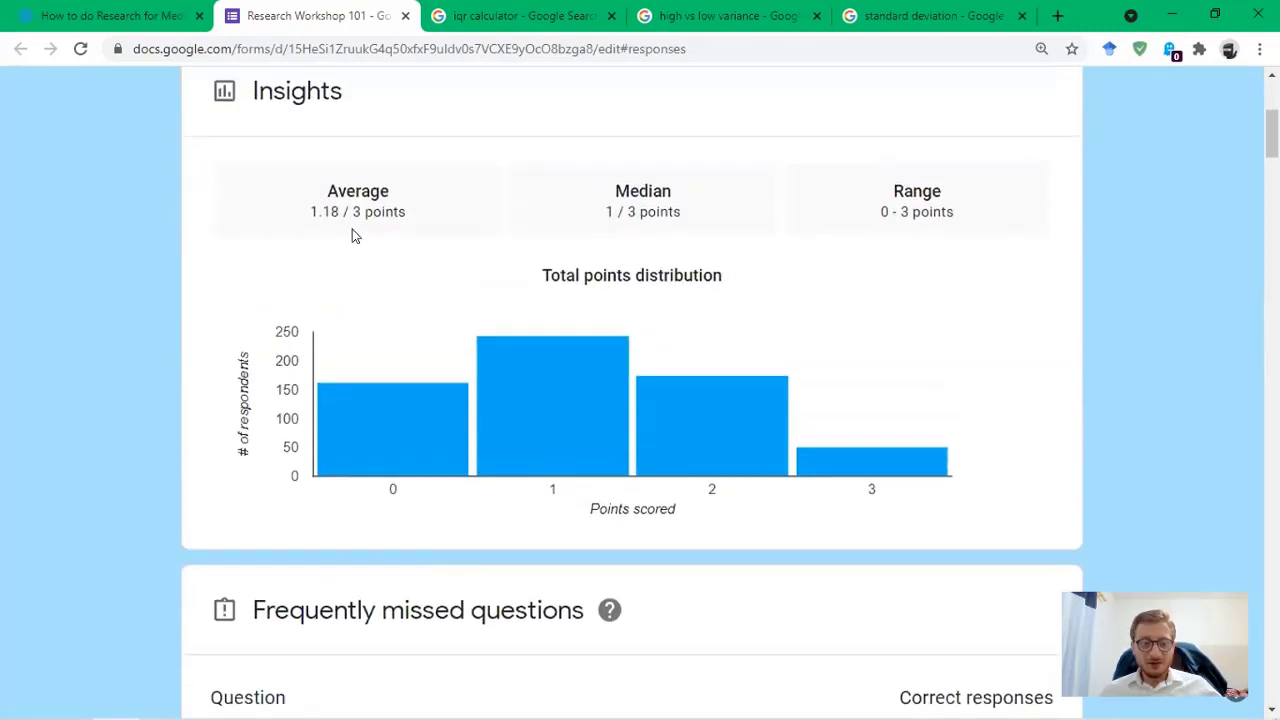
drag(311, 211, 402, 218)
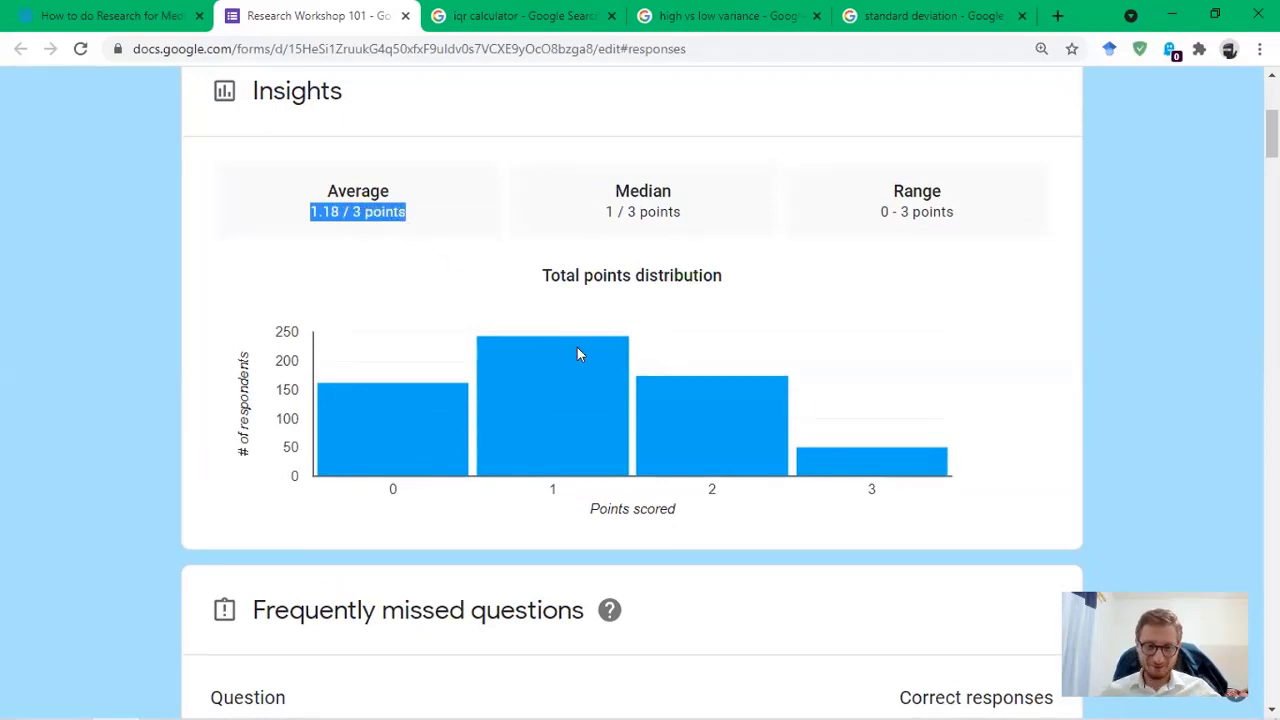
mouse_move(726, 422)
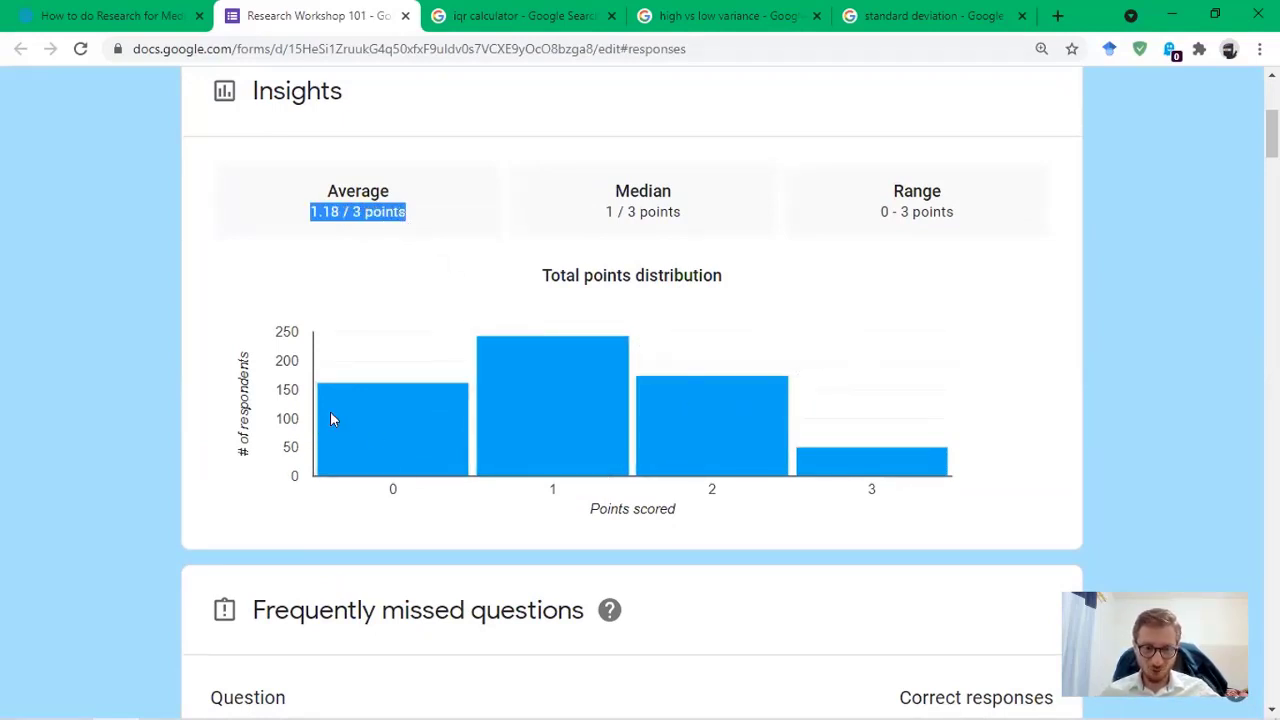
Download all the form's responses as a CSV file.
scroll(1007, 448, up, 4)
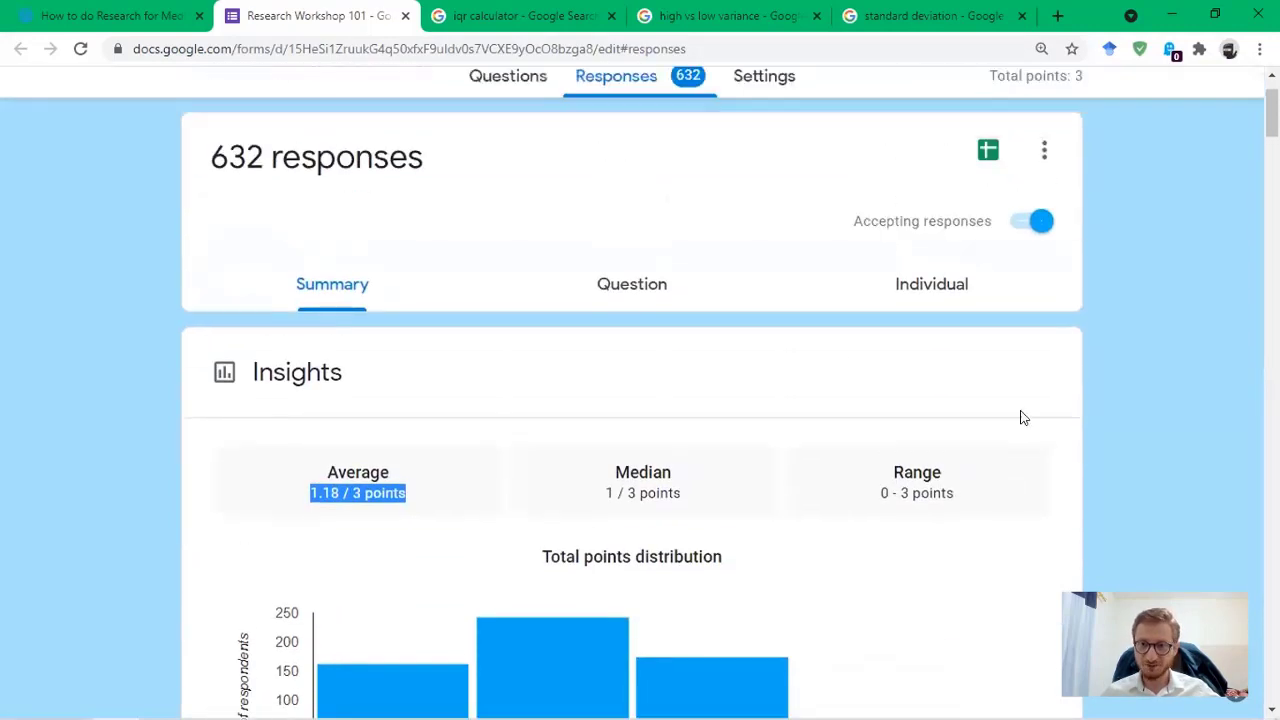
click(1042, 248)
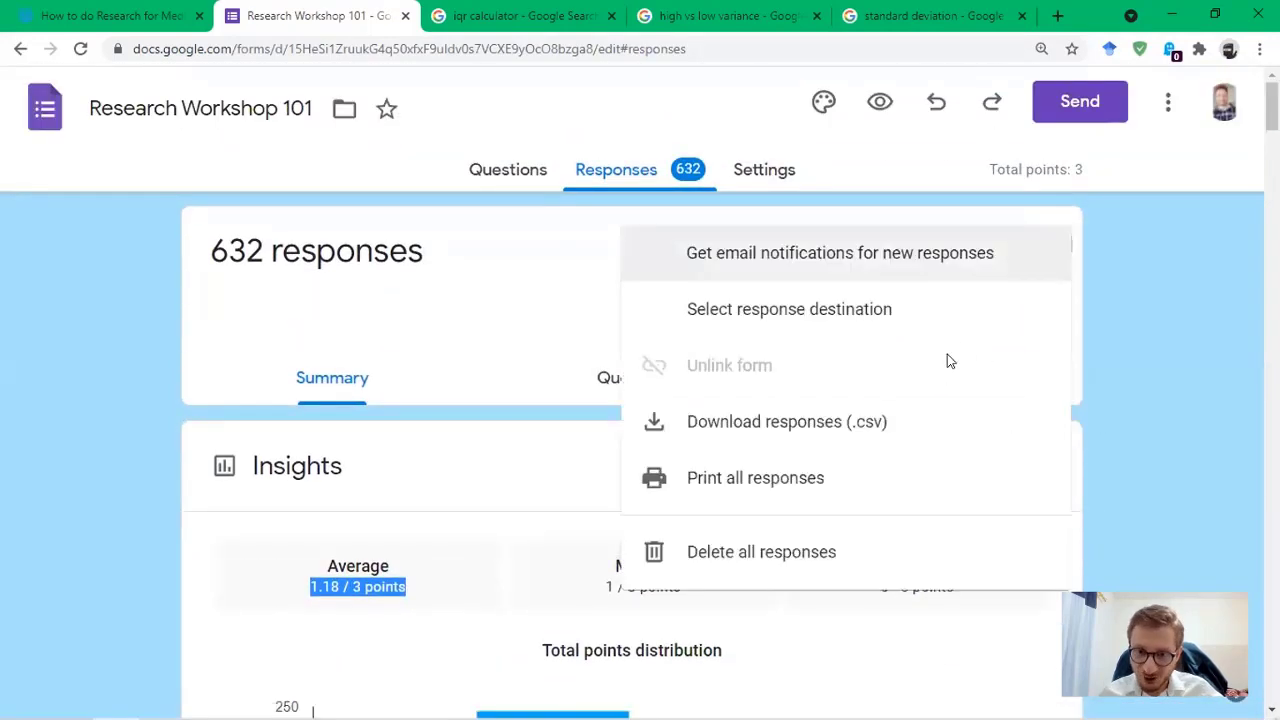
click(848, 430)
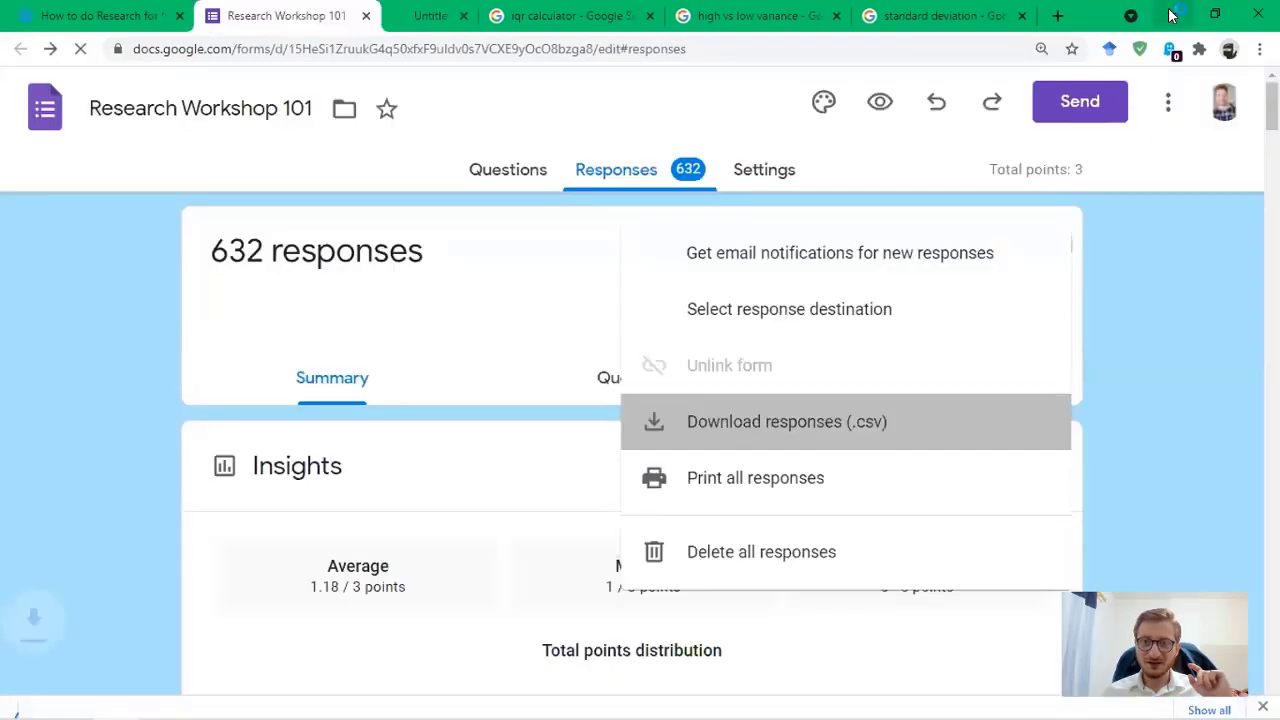
Leave the browser for the Research Workshop folder and show the available actions for the compressed Research Workshop 101.csv archive.
click(1172, 14)
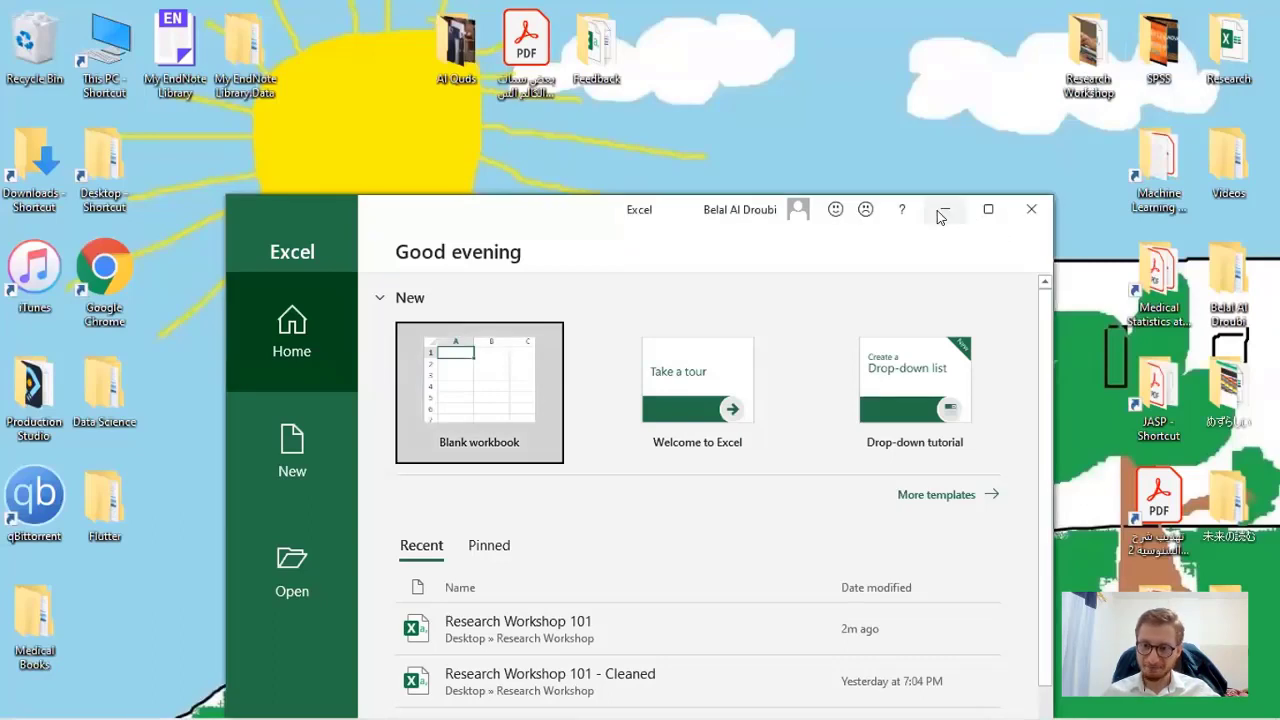
click(496, 373)
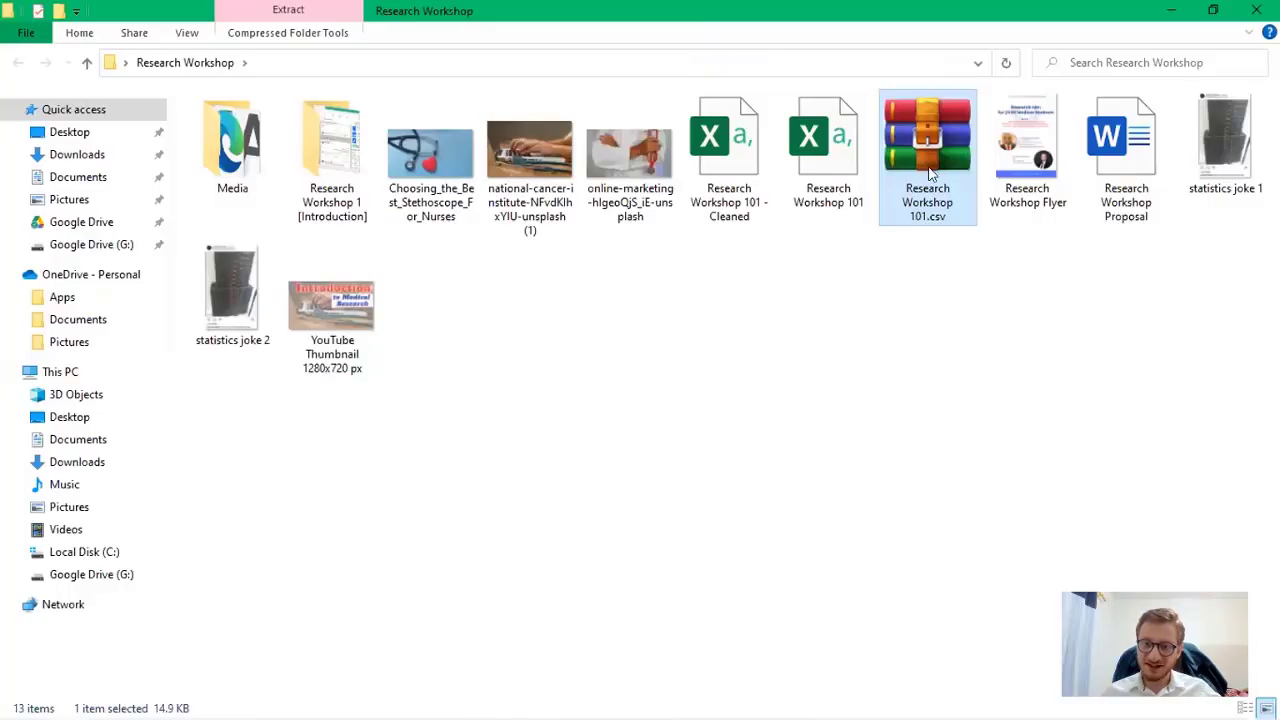
click(930, 173)
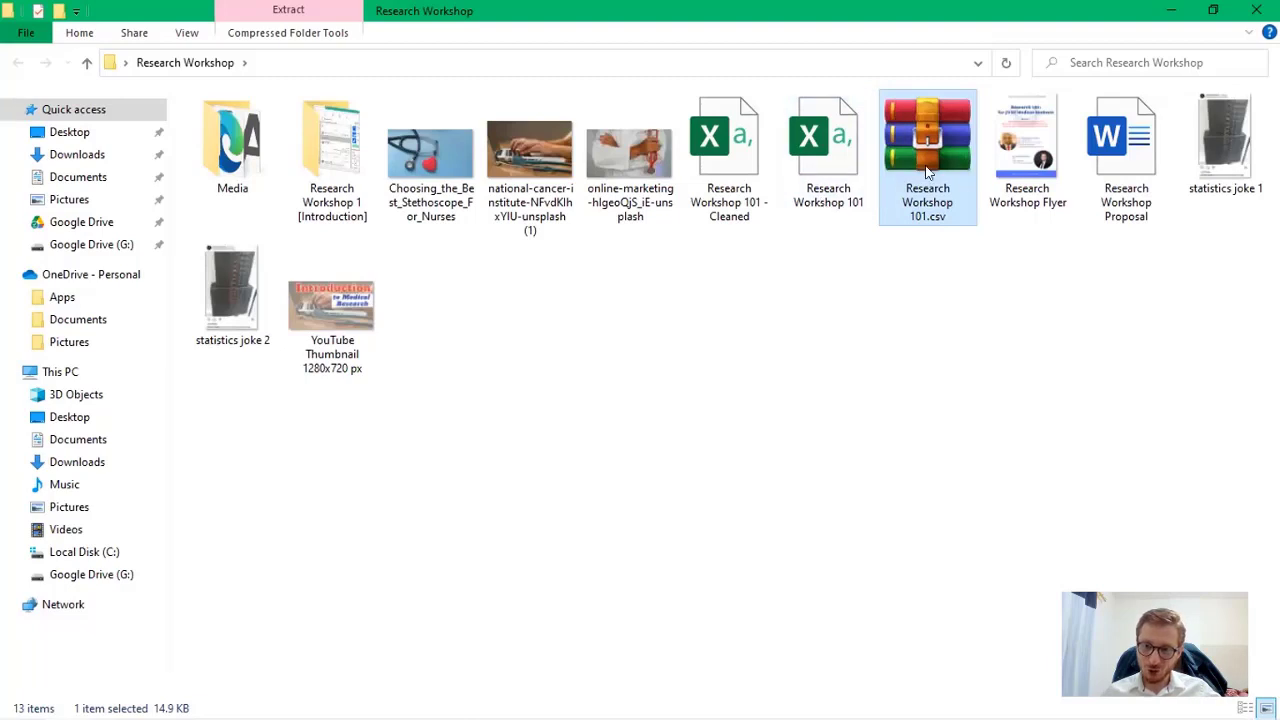
key(Menu)
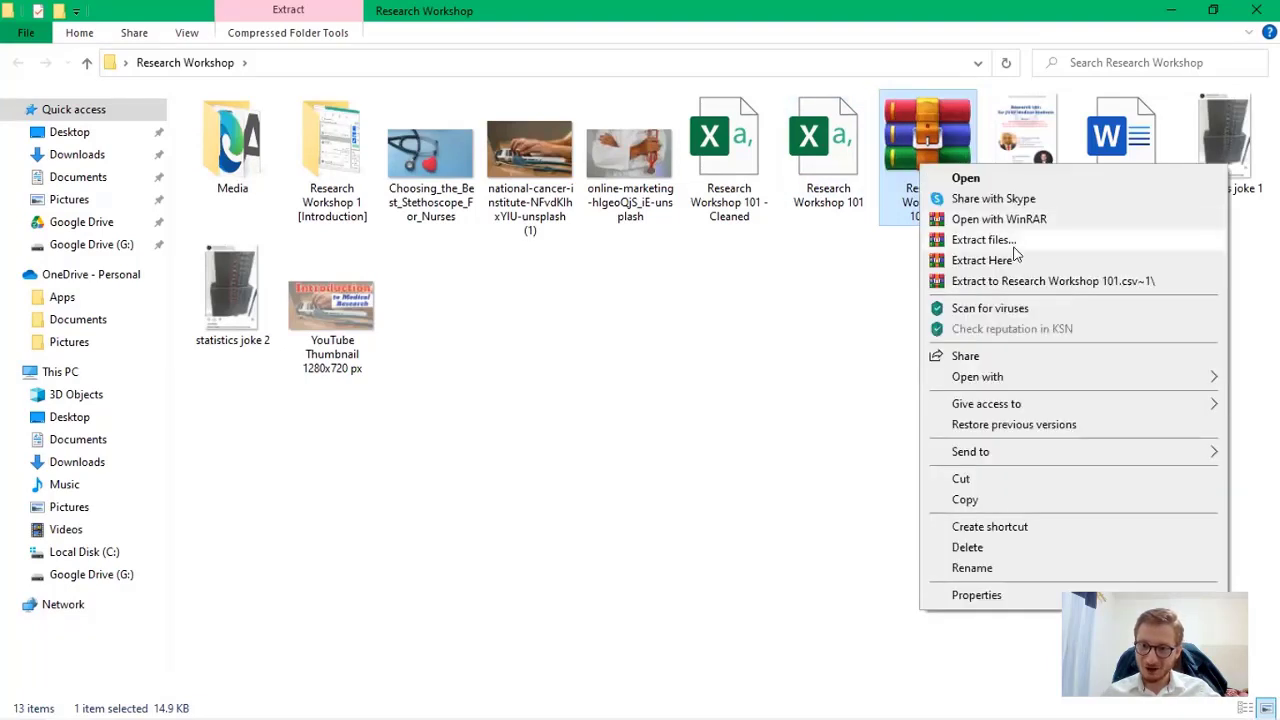
Open the extracted Research Workshop 101 file in Excel, collapse the ribbon and dismiss the licence notice.
double_click(820, 201)
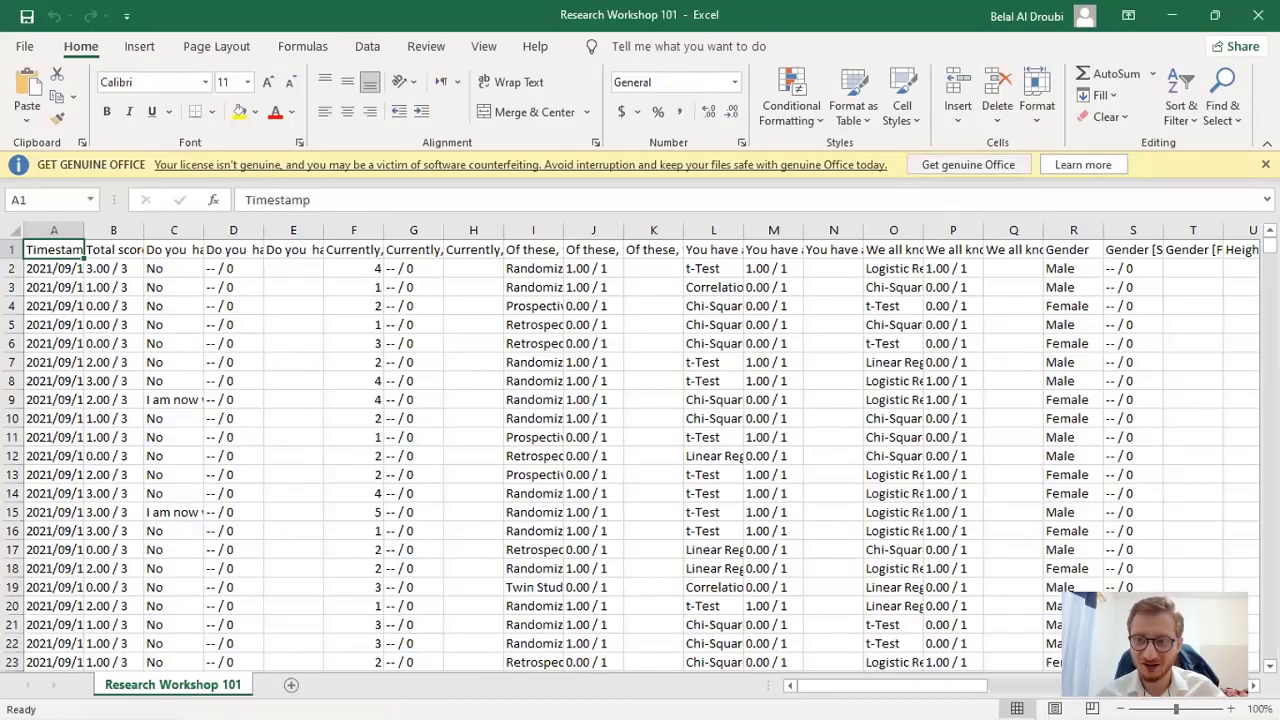
key(ctrl+F1)
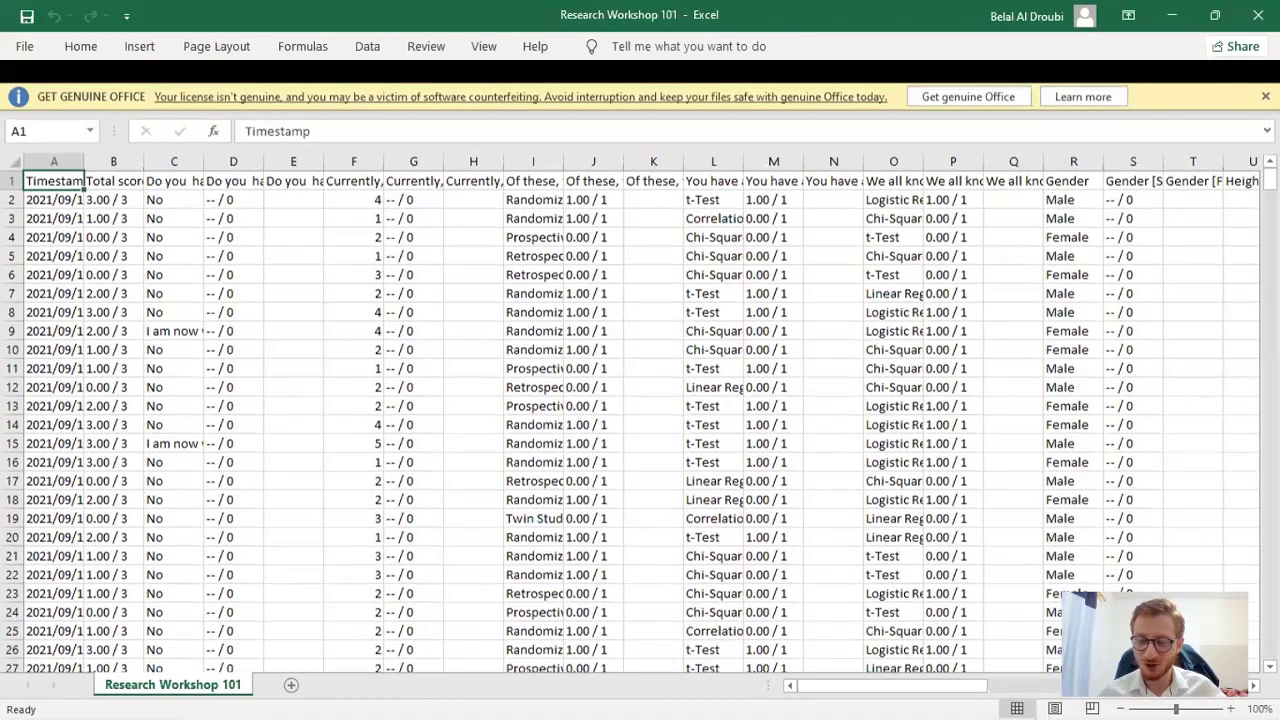
click(1265, 96)
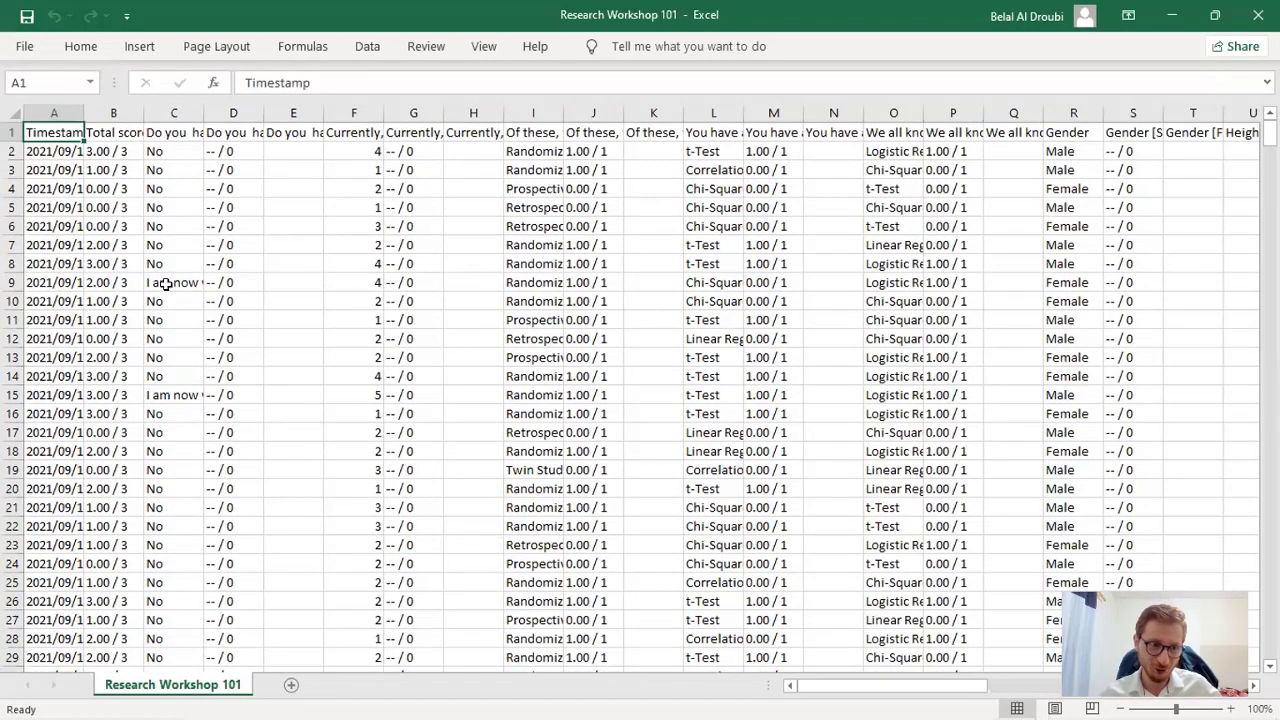
Widen the Timestamp, Total score and first research experience columns so their contents are readable.
click(54, 113)
drag(84, 113, 187, 113)
drag(60, 151, 60, 189)
click(60, 151)
drag(246, 113, 360, 113)
drag(437, 117, 504, 121)
click(430, 132)
click(419, 186)
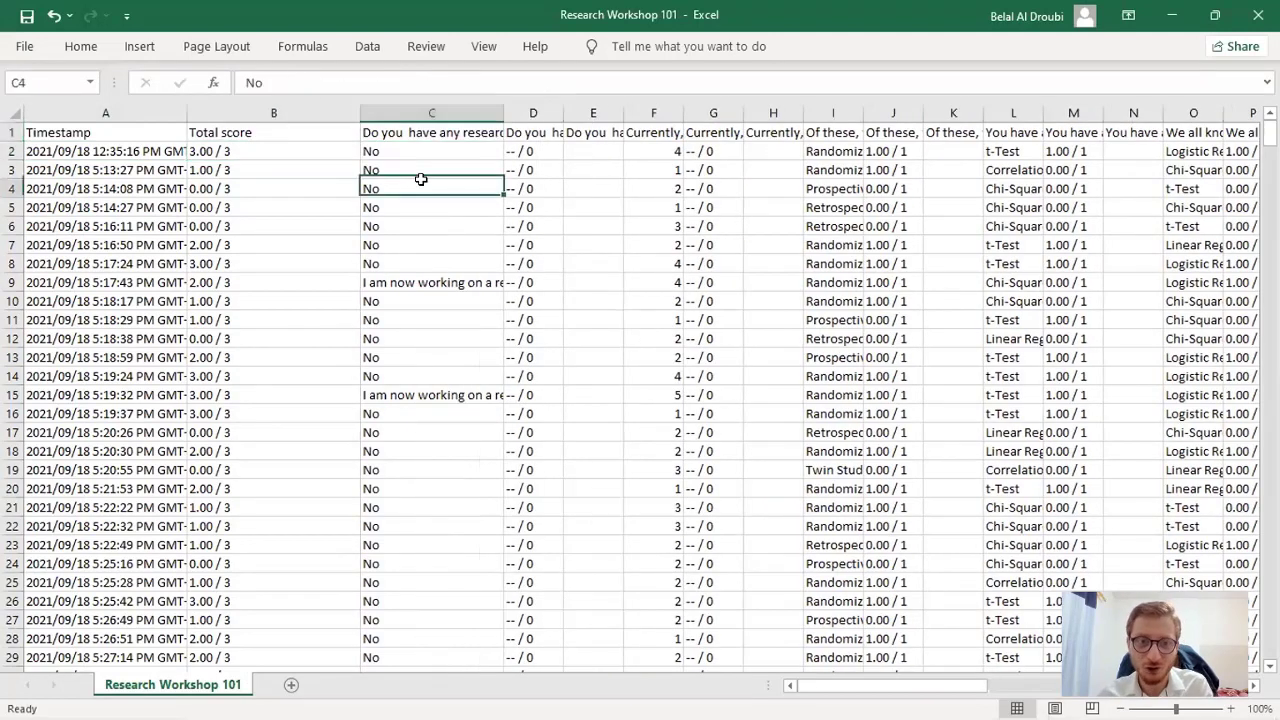
Examine the research experience question's Score column in D, its header and the entries in its first rows.
click(546, 130)
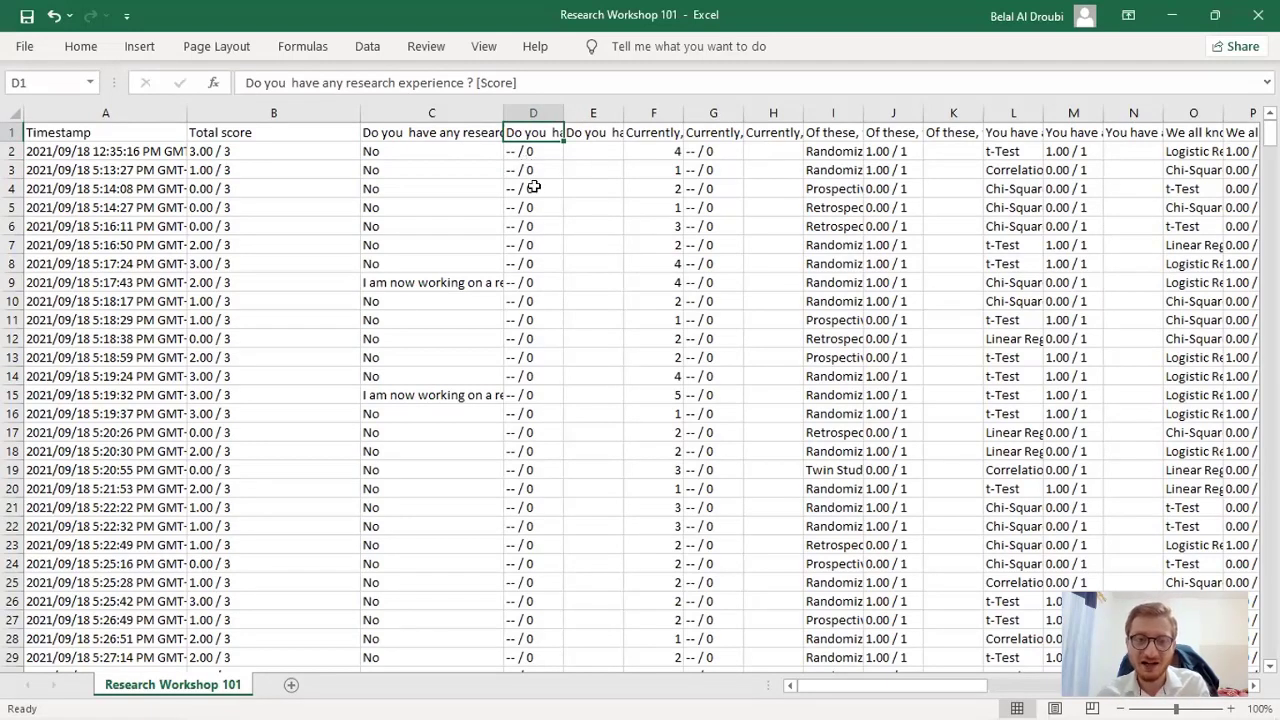
key(Down)
key(Right)
key(Right)
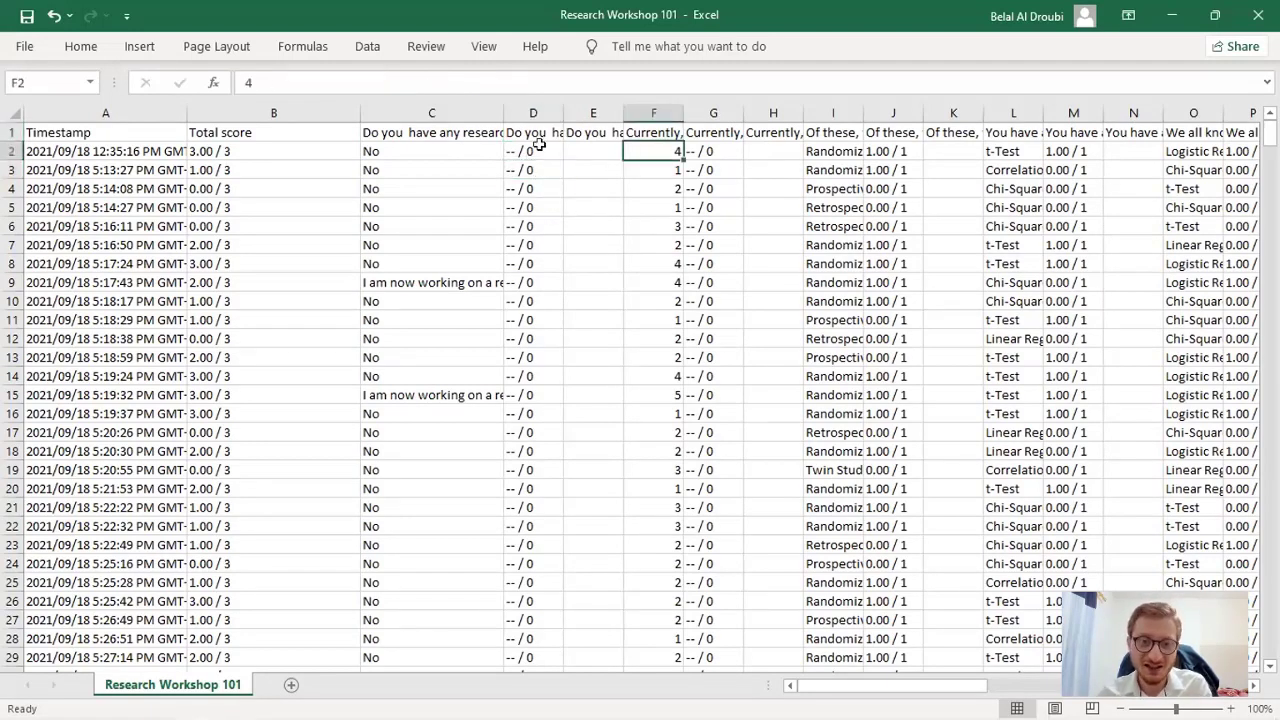
click(538, 154)
key(Down)
key(shift+Down)
key(shift+Down)
key(shift+Down)
key(shift+Down)
key(shift+Down)
key(shift+Down)
key(shift+Down)
key(shift+Down)
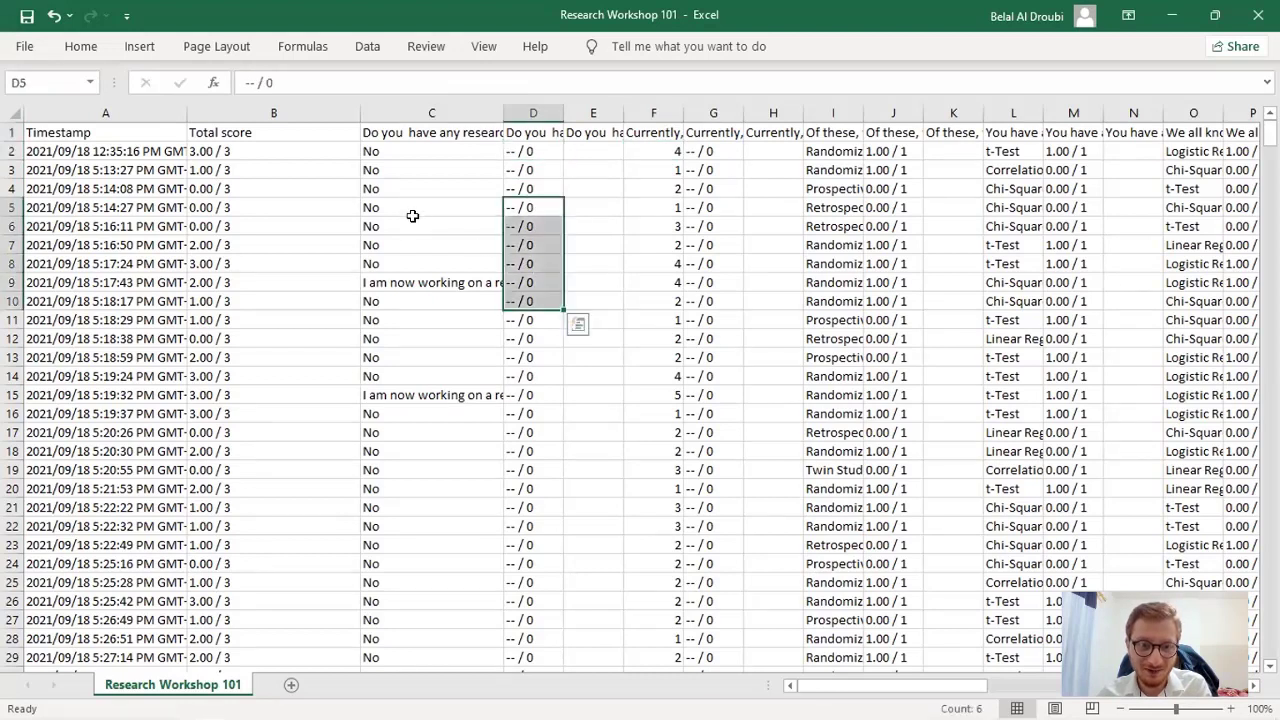
click(540, 168)
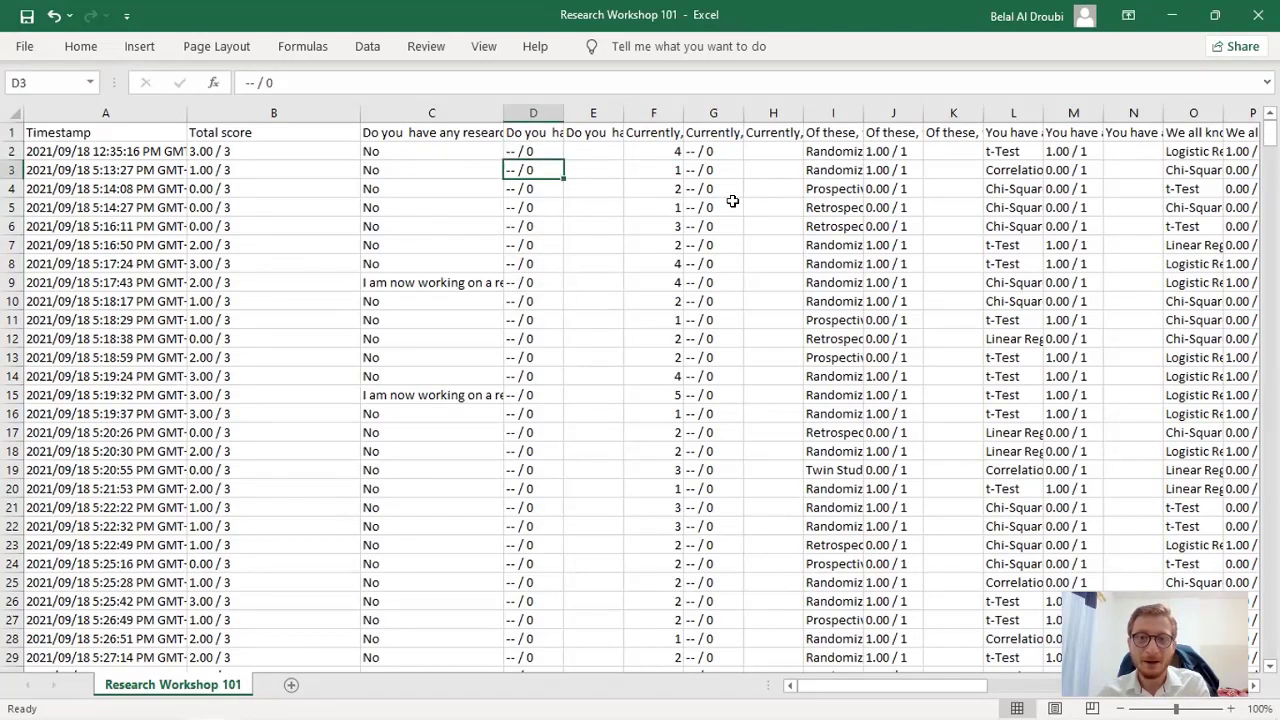
Examine the answer, Score and Feedback columns exported for the research confidence and strongest type of evidence questions.
key(Right)
key(Right)
key(Right)
key(Right)
key(Right)
key(Right)
click(826, 164)
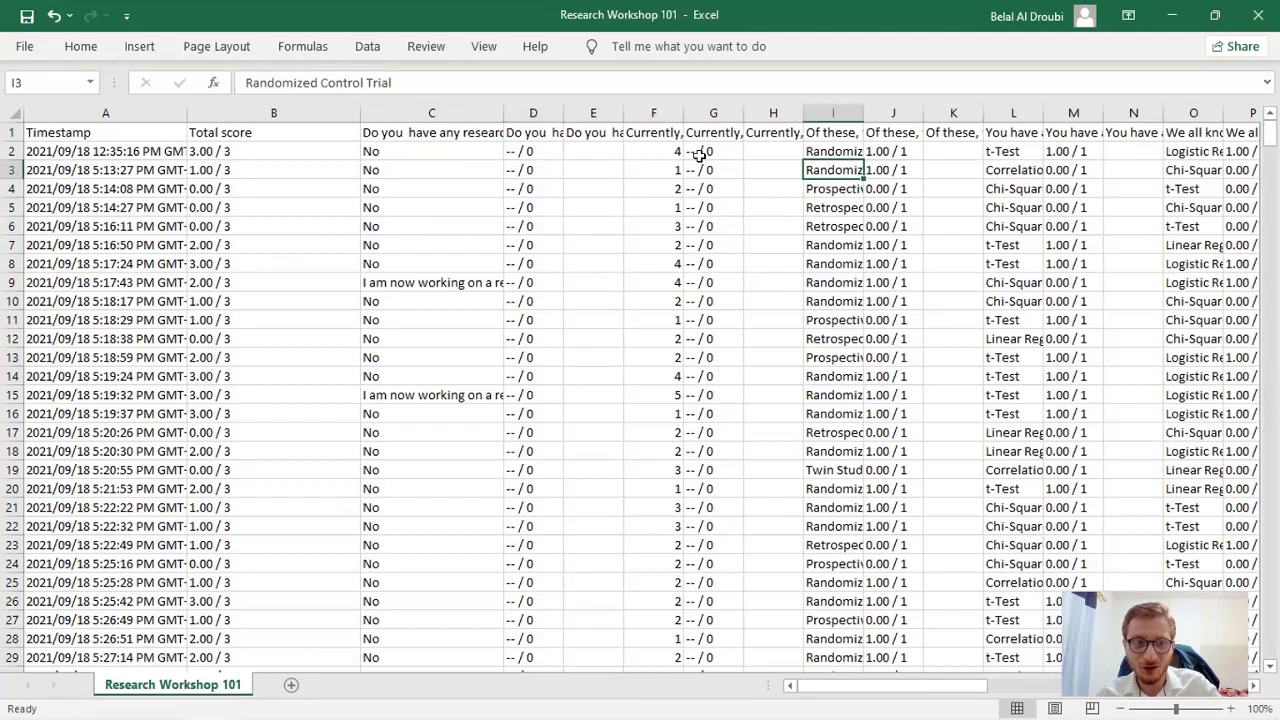
click(776, 132)
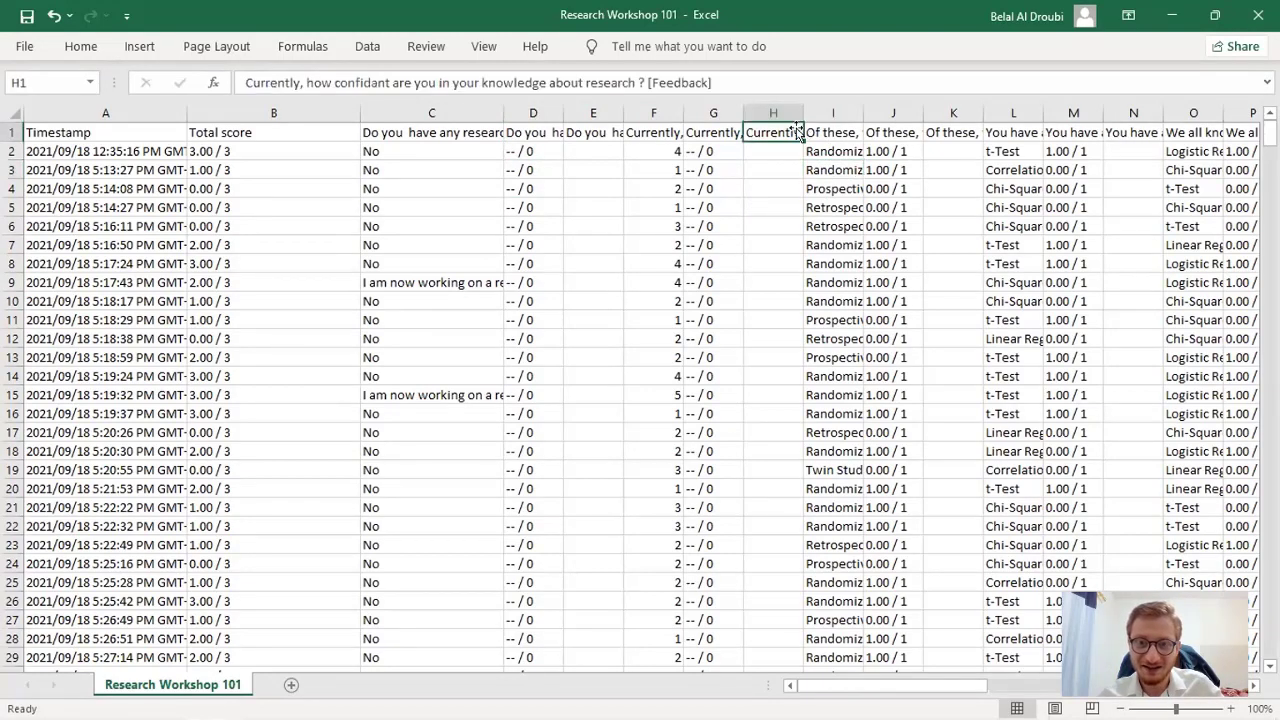
click(892, 132)
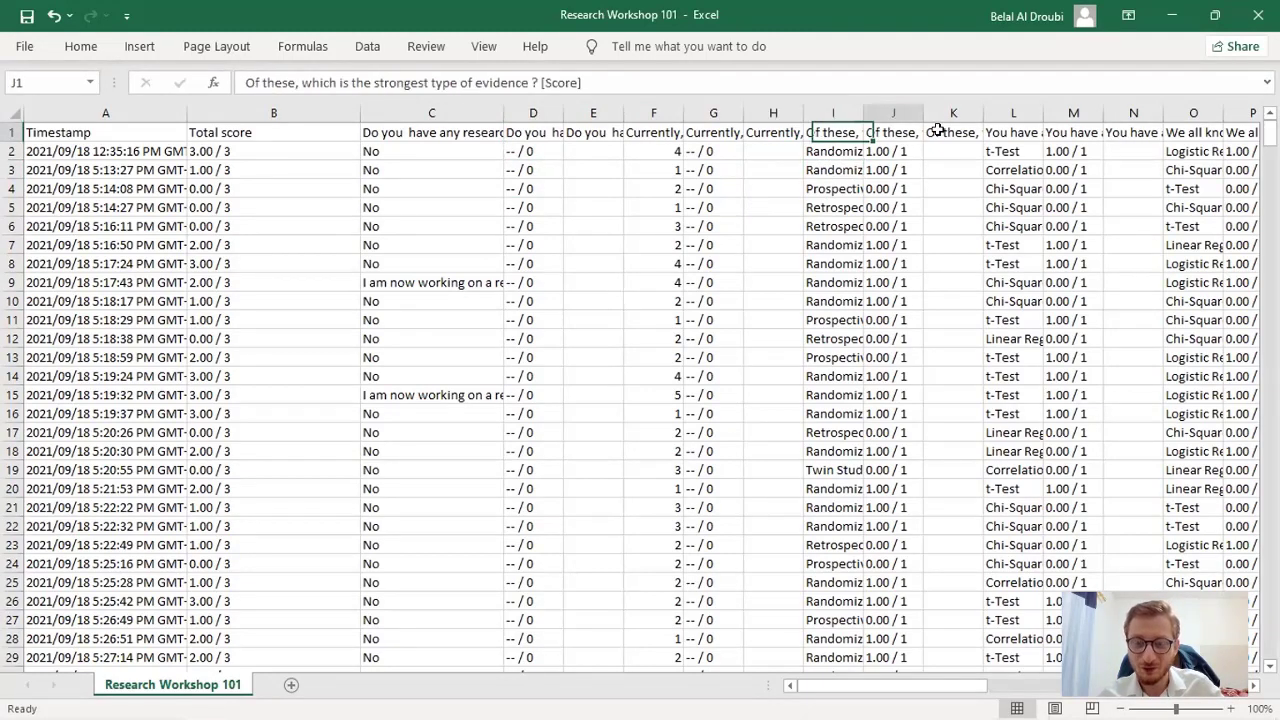
click(937, 131)
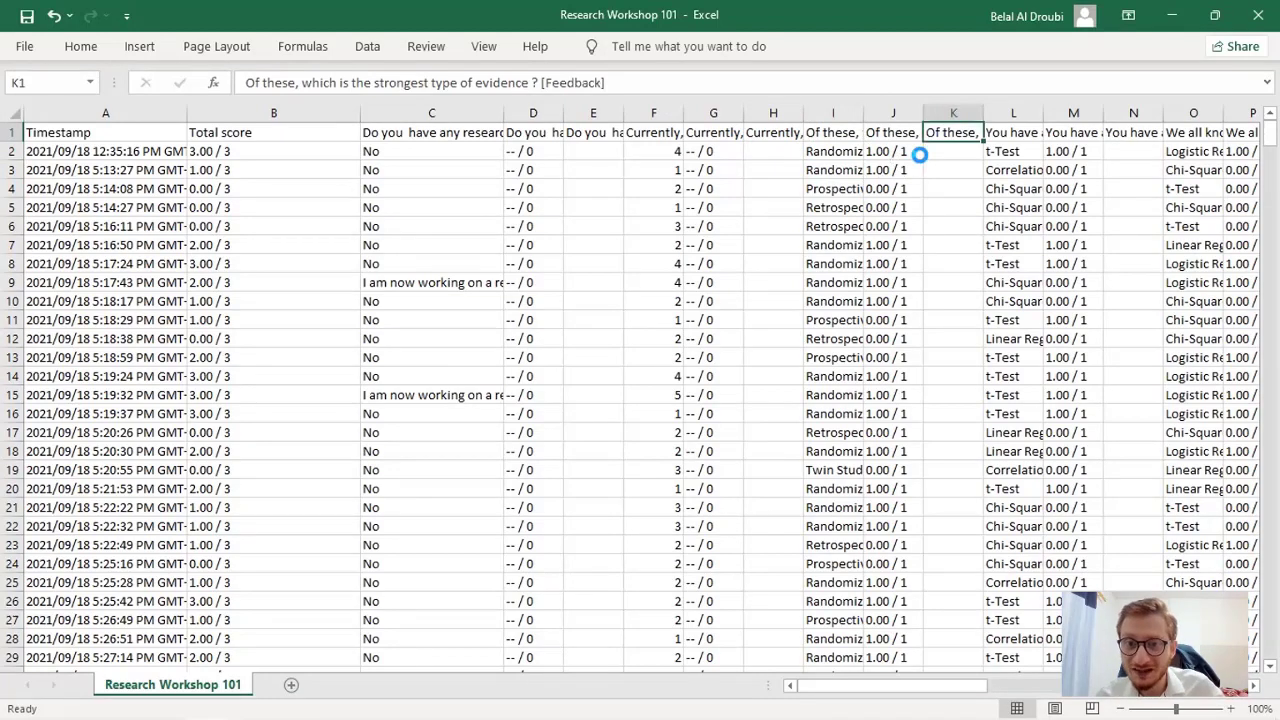
Enlarge the sheet and review the scored test questions' columns across to the Gender column.
click(912, 168)
scroll(999, 151, up, 7)
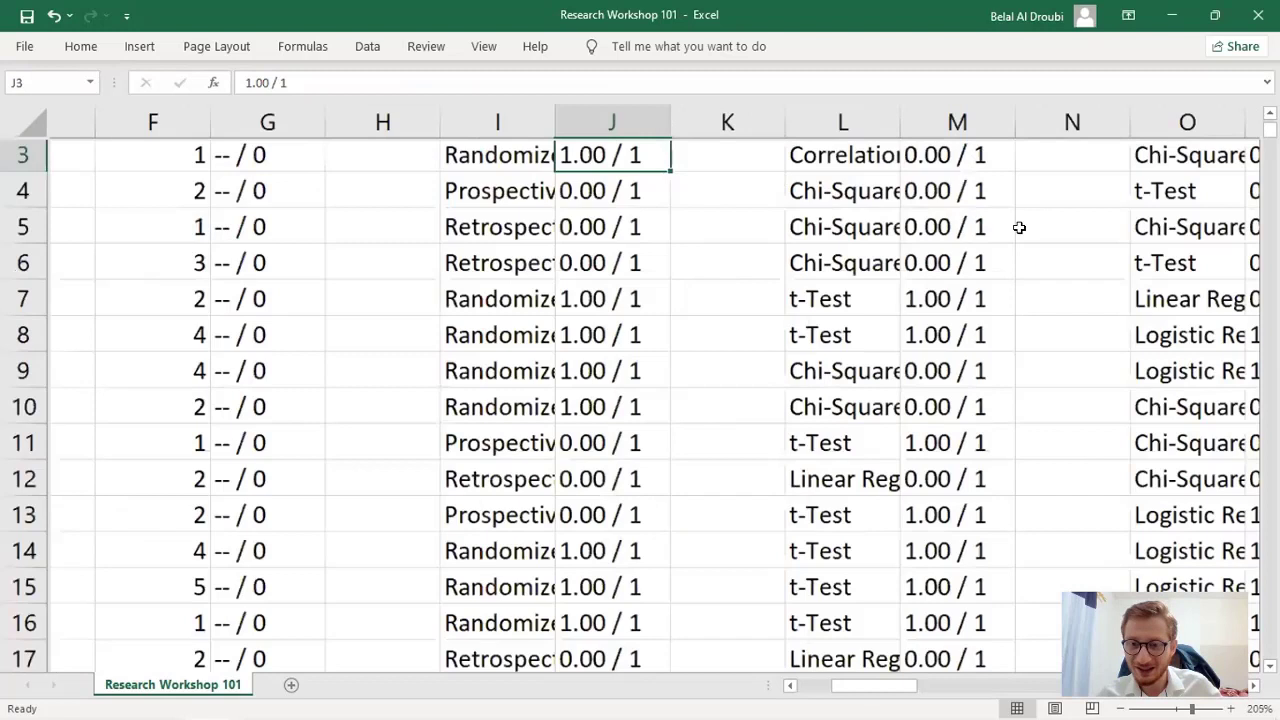
scroll(1109, 214, up, 1)
click(1105, 212)
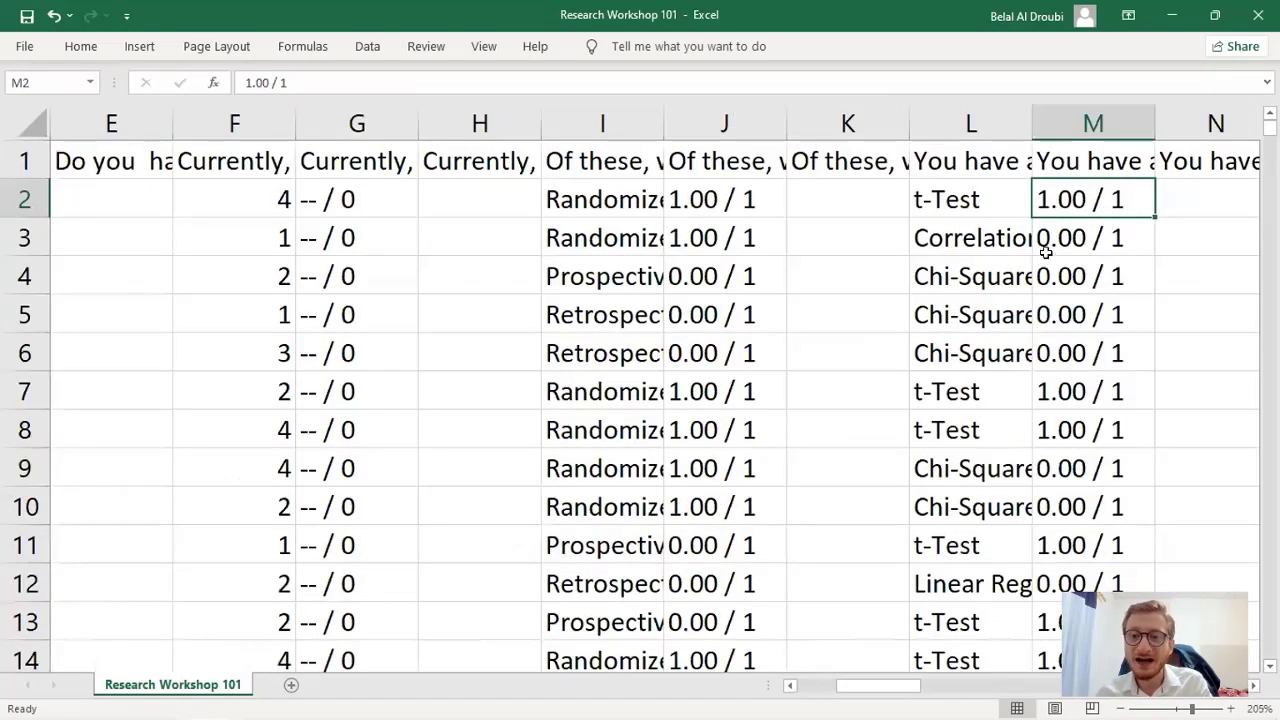
key(Right)
key(Right)
key(Right)
key(Right)
key(Right)
scroll(704, 302, down, 2)
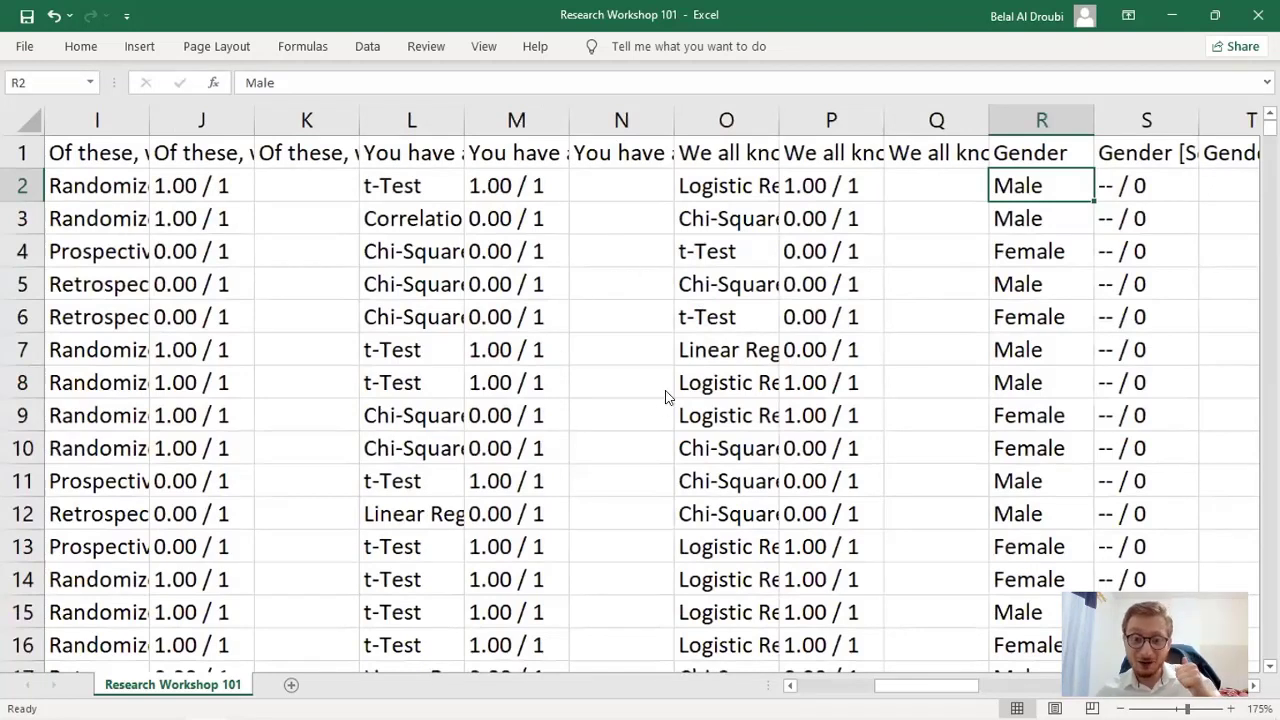
Close the raw responses file without saving and open Research Workshop 101 - Cleaned in a maximized window.
key(ctrl+w)
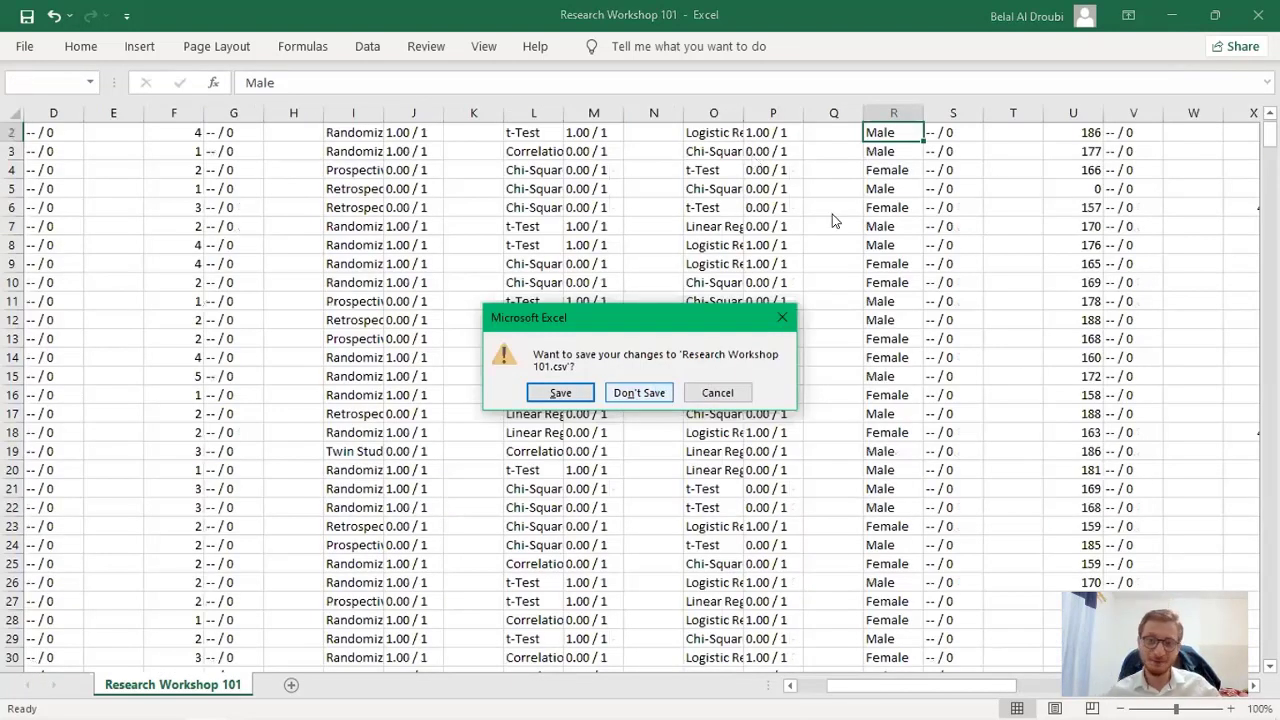
key(n)
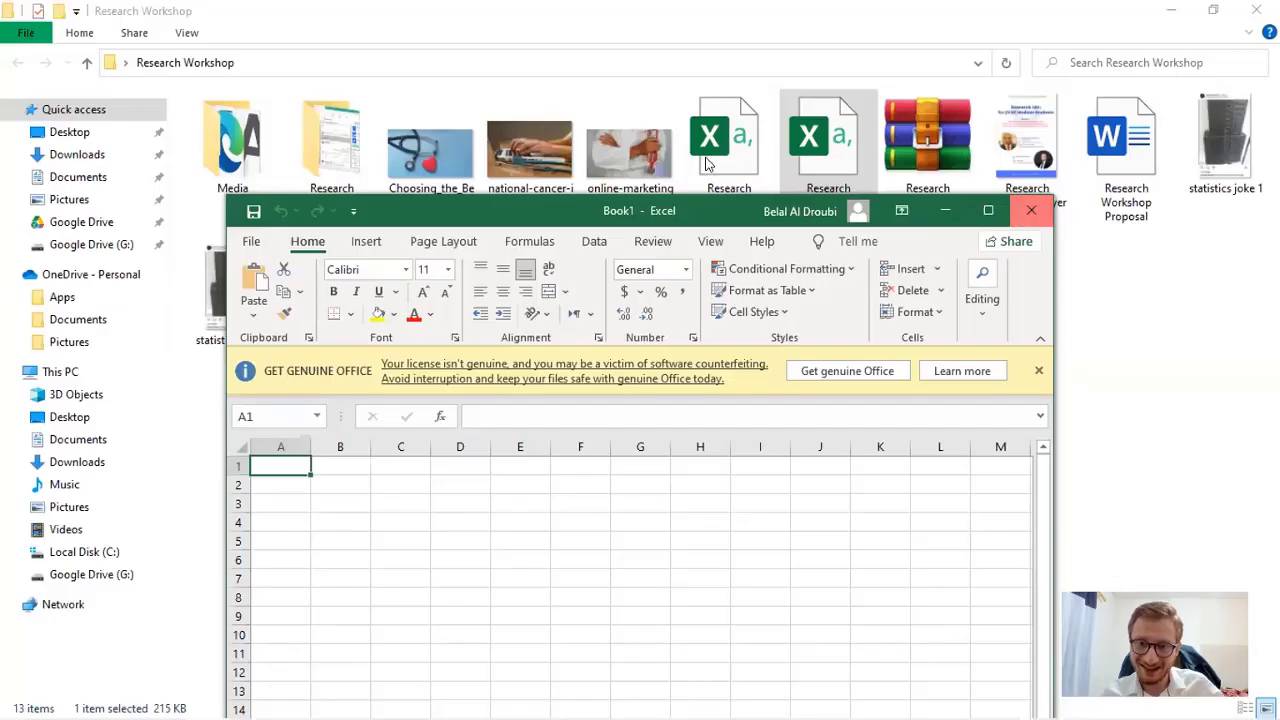
double_click(729, 208)
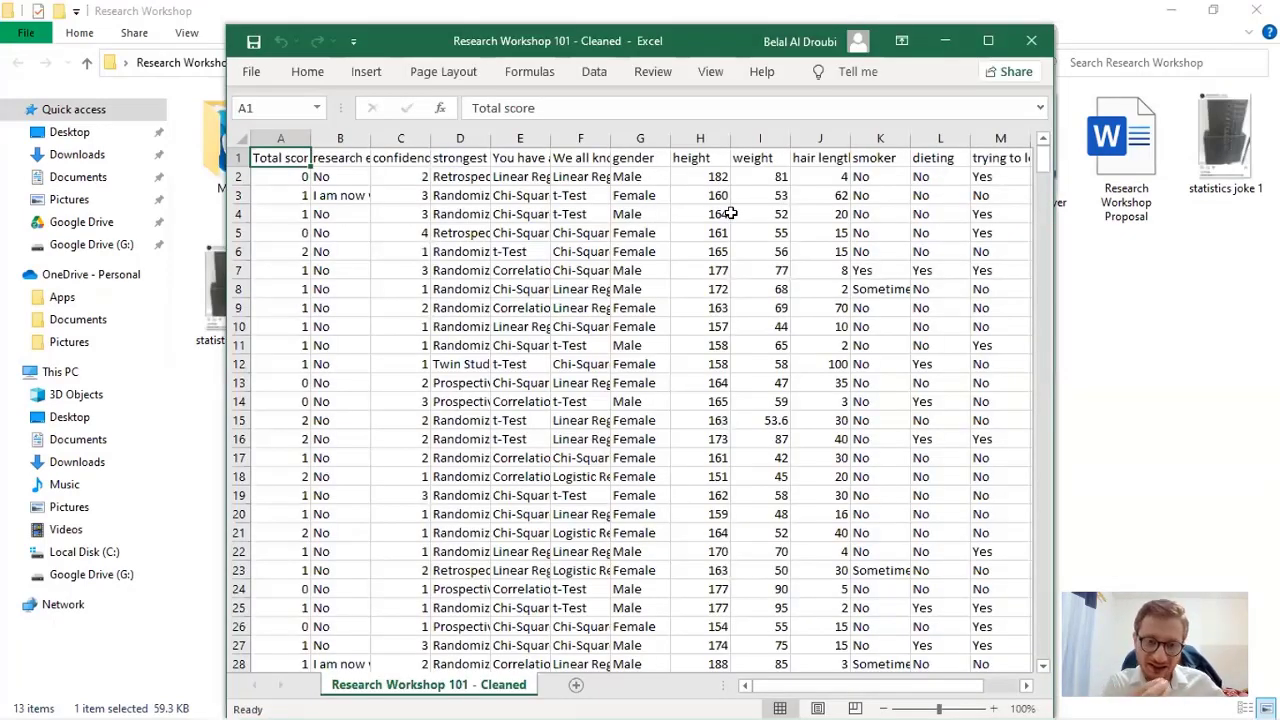
double_click(641, 42)
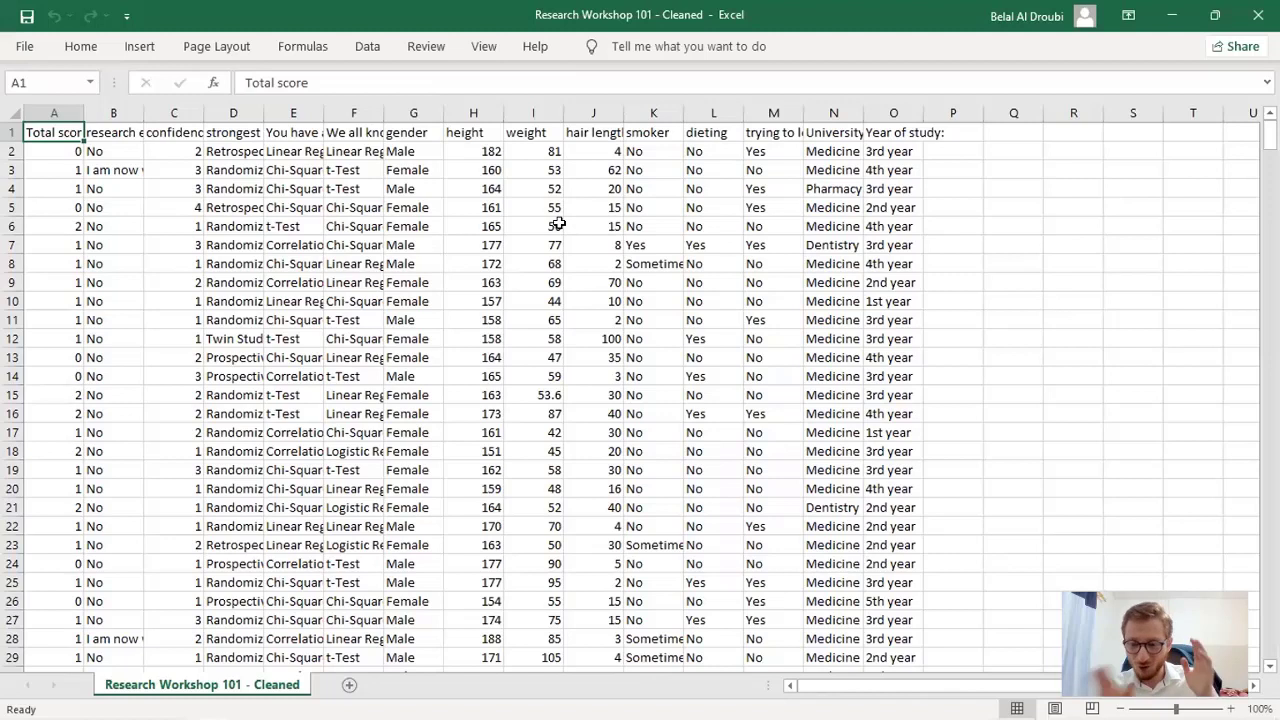
Enlarge the cleaned sheet to 265% with the header row and the Total score column in view.
click(185, 171)
click(45, 151)
click(60, 168)
ctrl+scroll(78, 150, up, 1)
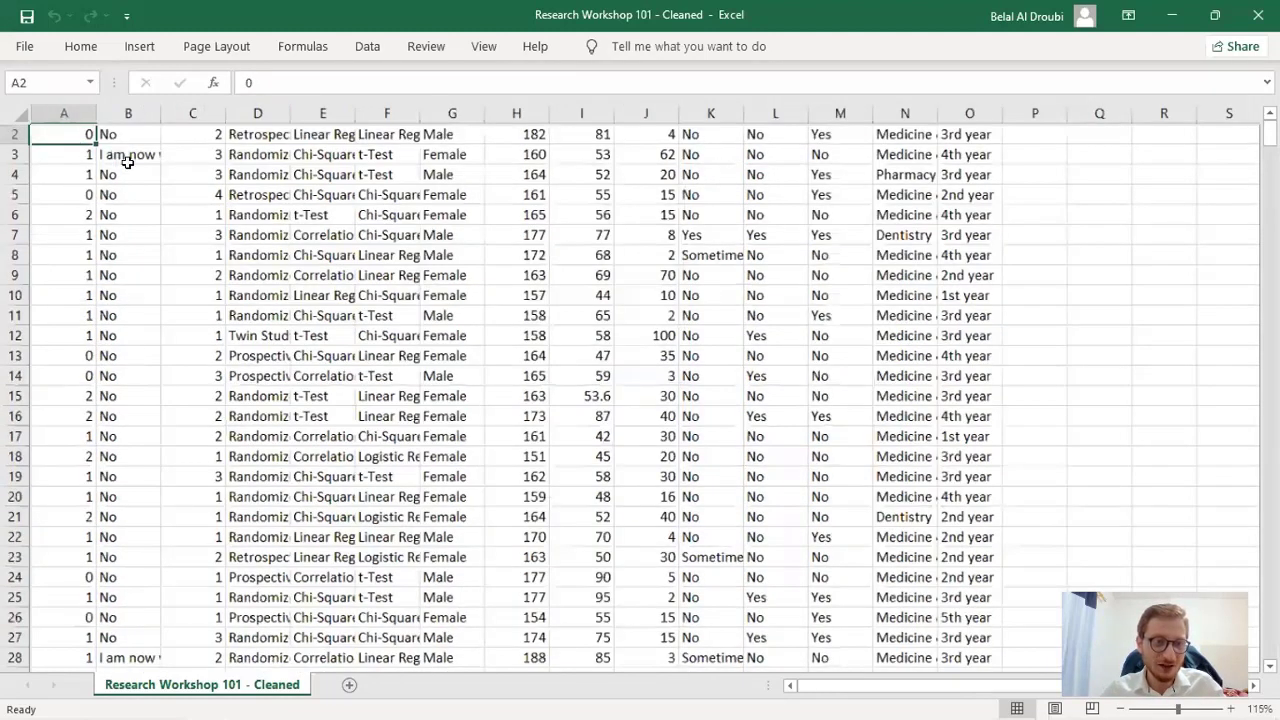
ctrl+scroll(184, 240, up, 10)
click(177, 263)
scroll(177, 263, up, 1)
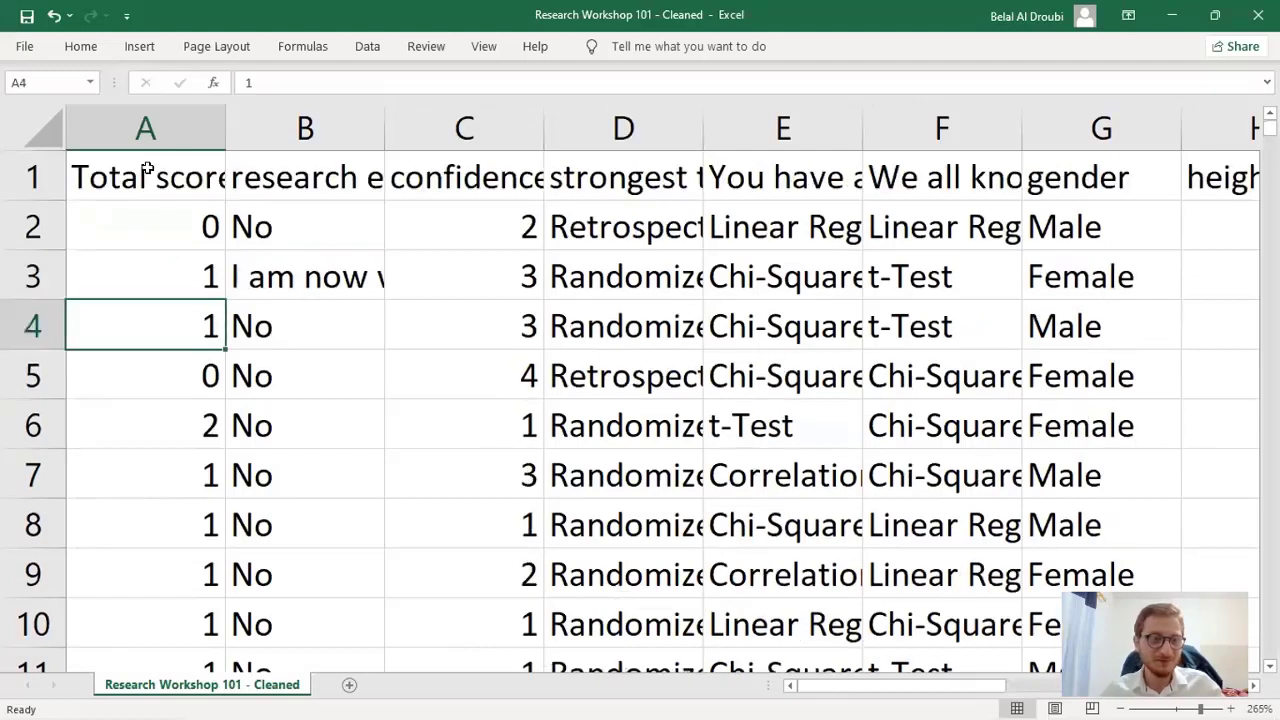
Inspect the Total score header and its values down to row 8, and reduce the zoom to 205%.
click(150, 175)
click(176, 310)
click(172, 378)
click(172, 426)
click(172, 476)
click(172, 522)
ctrl+scroll(250, 510, down, 4)
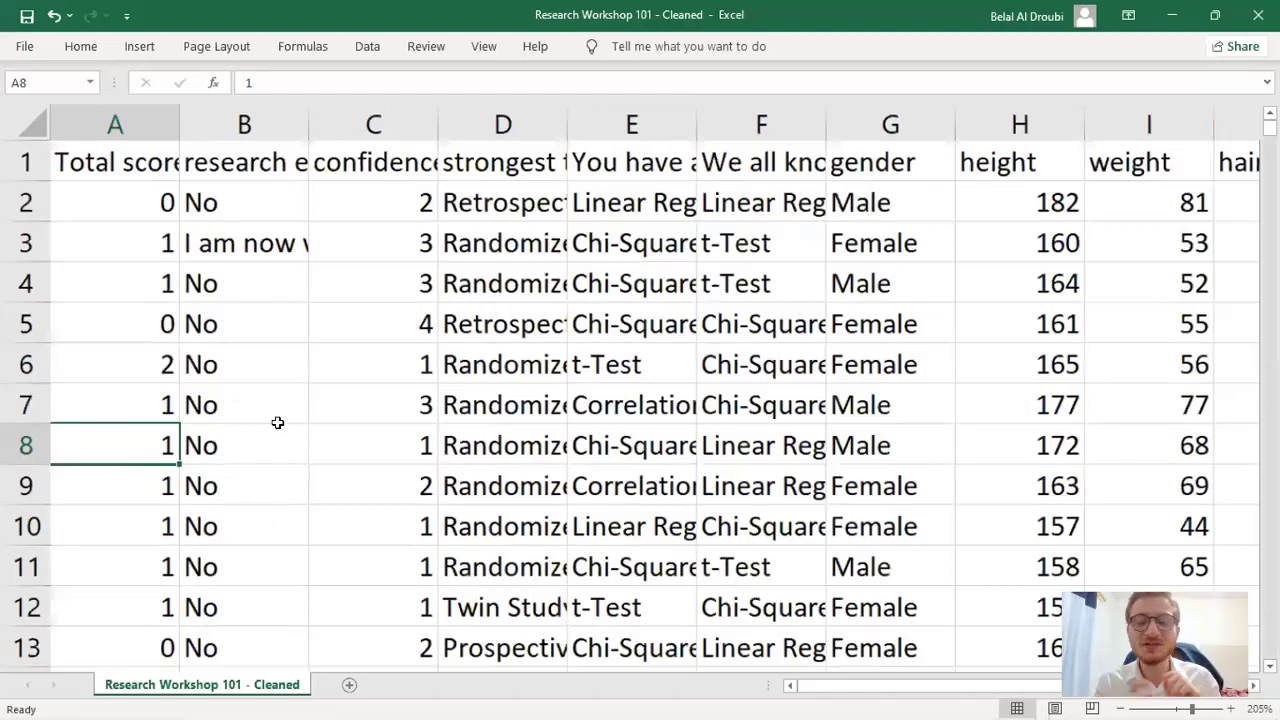
Reduce the cleaned sheet to 100% to show all its columns, and reopen the raw Research Workshop 101 file.
ctrl+scroll(277, 423, down, 4)
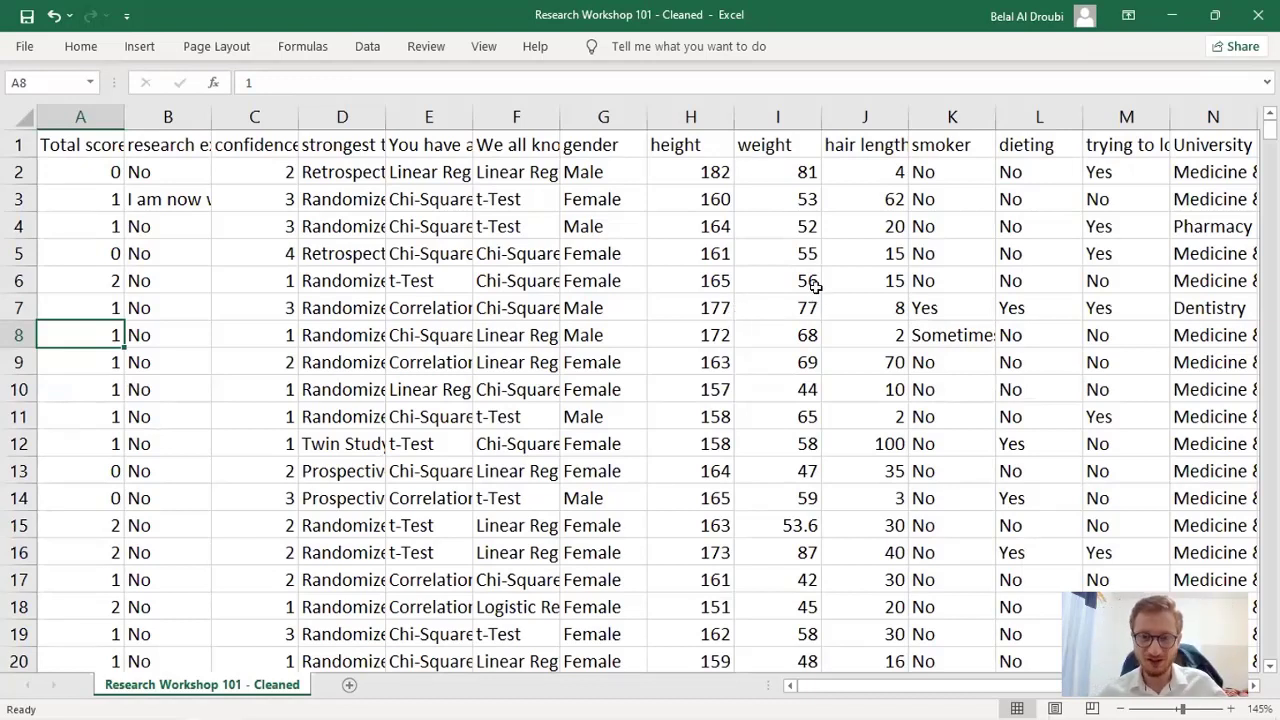
ctrl+scroll(814, 301, down, 3)
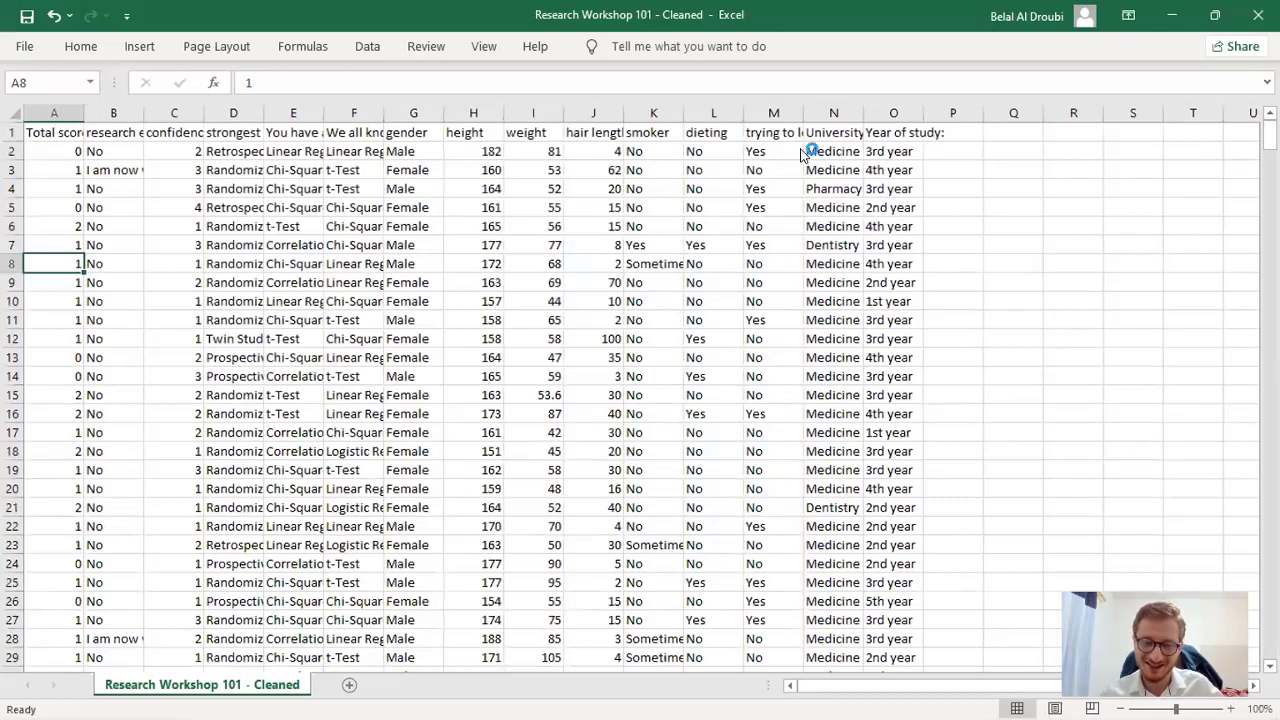
key(alt+Tab)
key(Return)
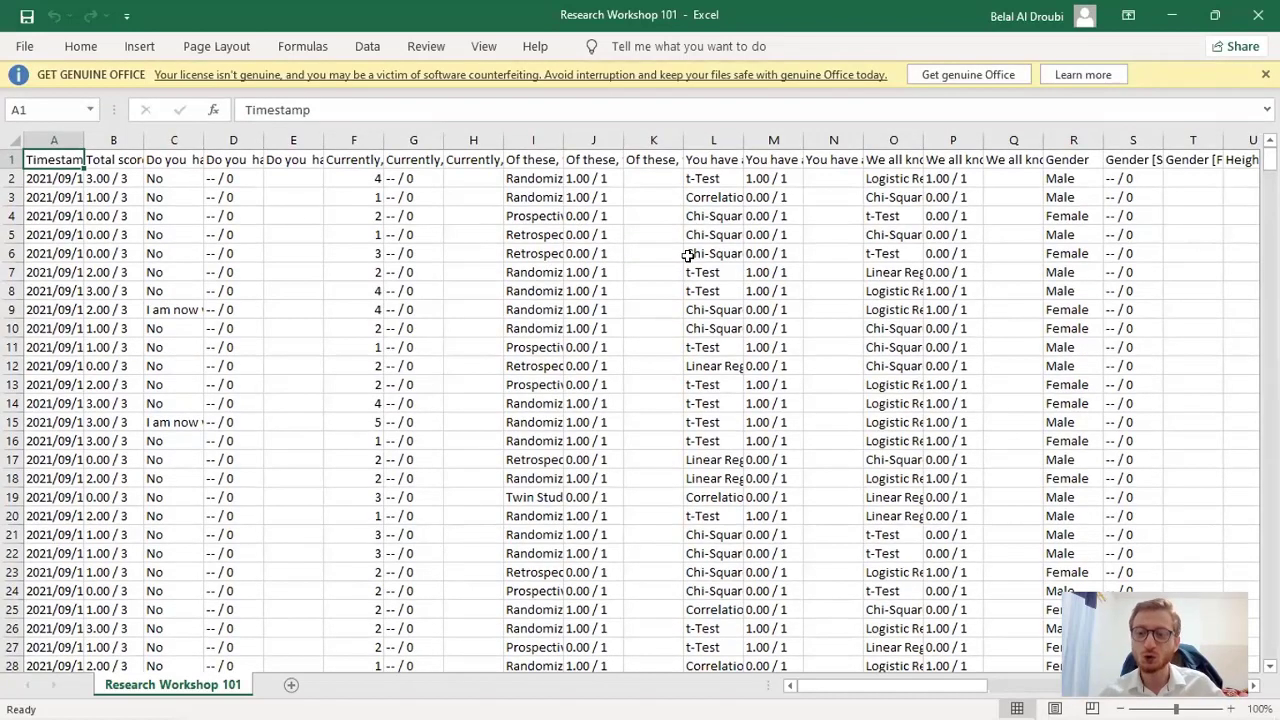
Review the raw file's columns from Gender across to Year of study, and return to the Height and Hair length columns.
scroll(688, 256, right, 5)
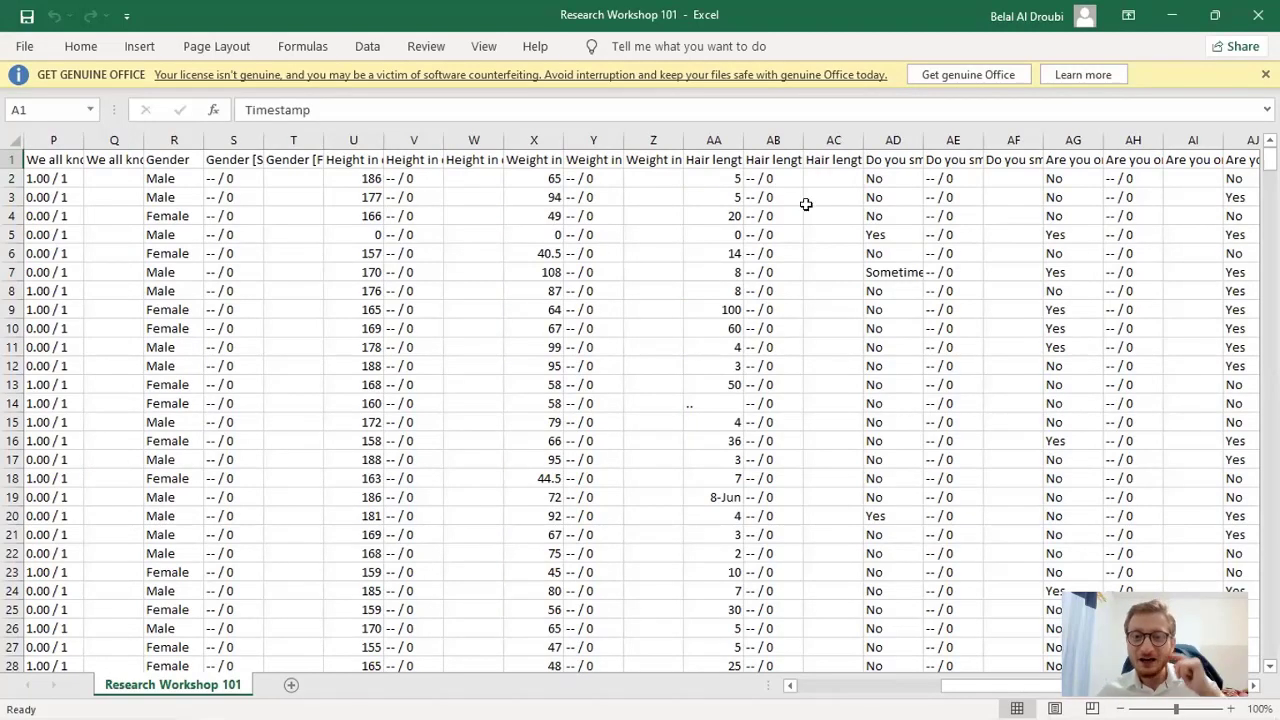
scroll(844, 249, right, 2)
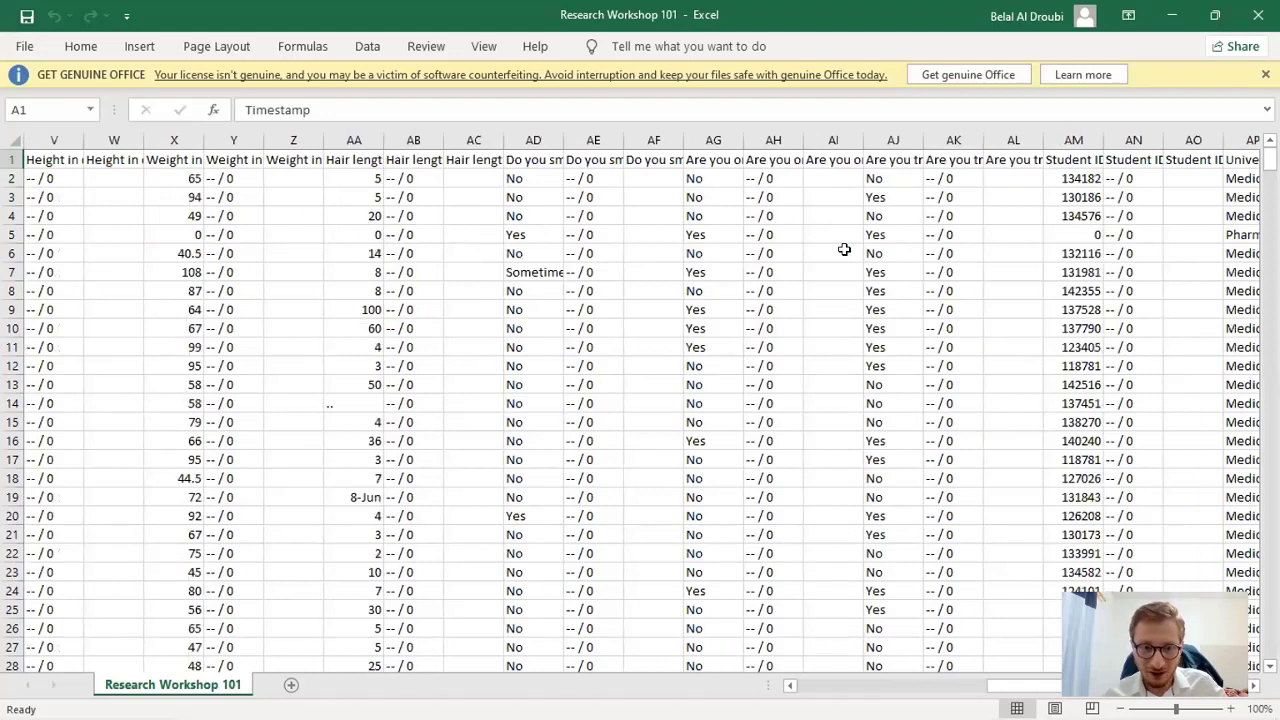
scroll(844, 249, right, 2)
scroll(844, 249, left, 1)
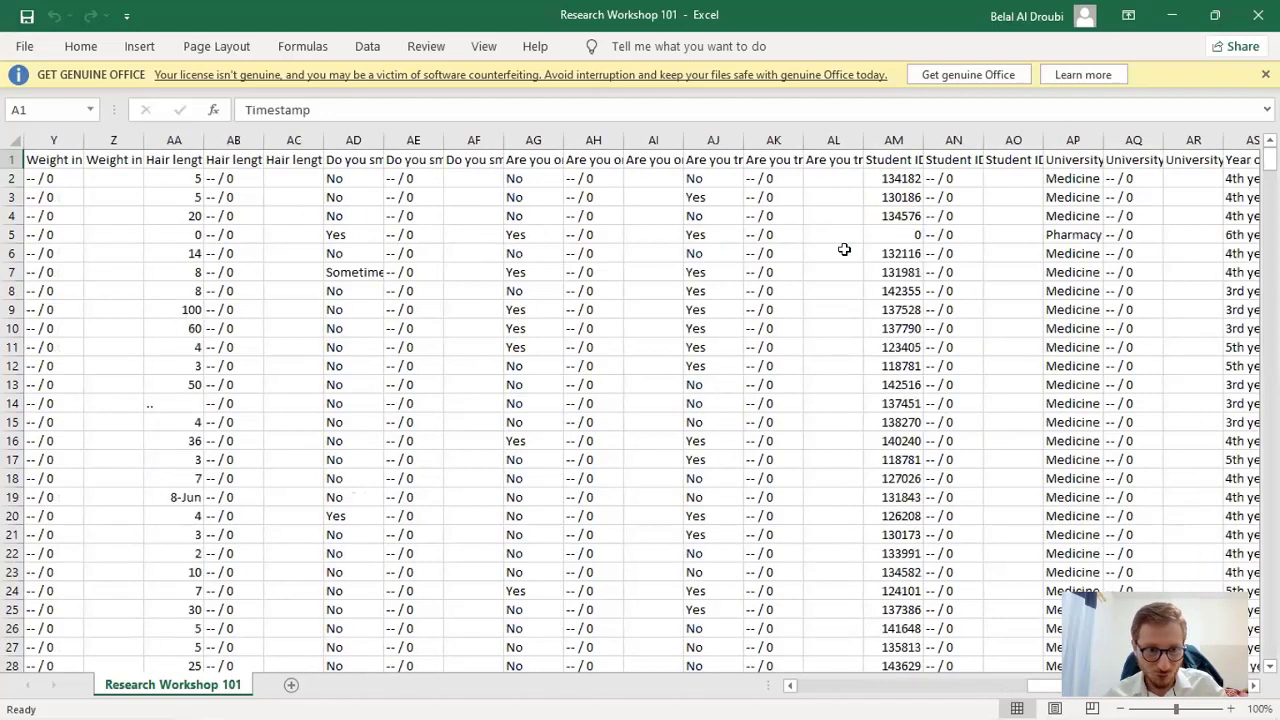
scroll(844, 249, left, 2)
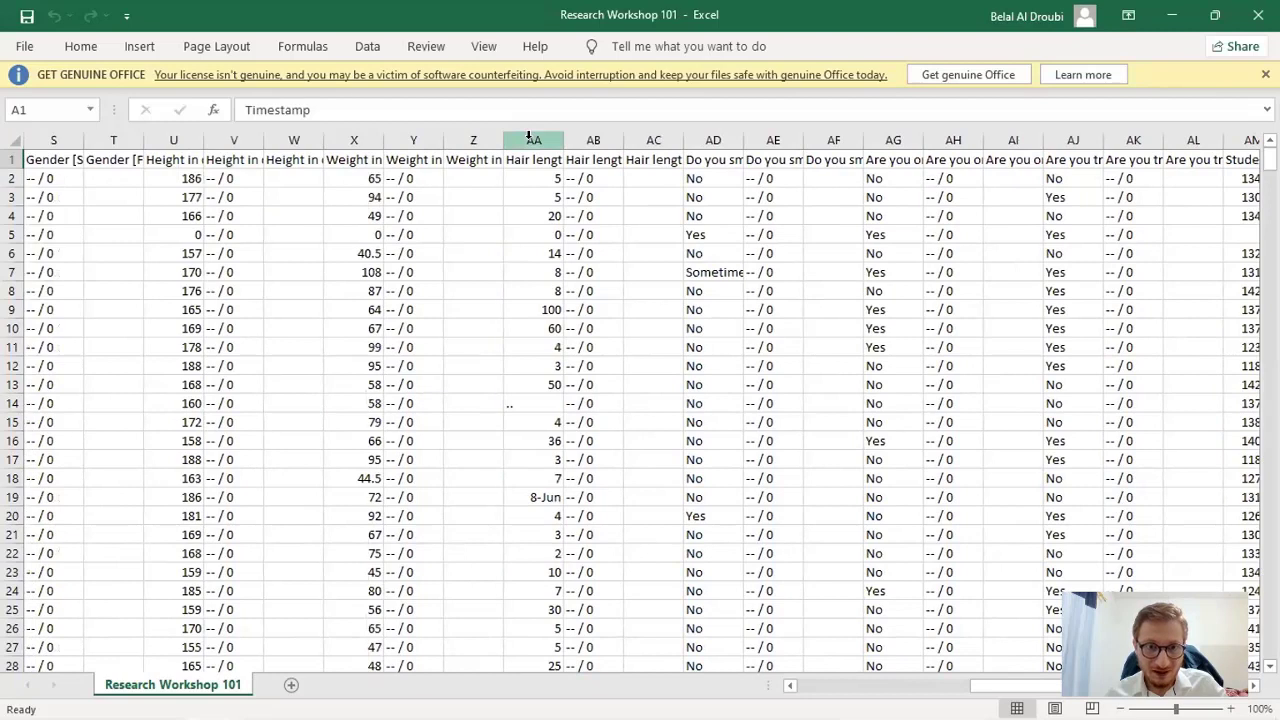
click(530, 140)
double_click(80, 46)
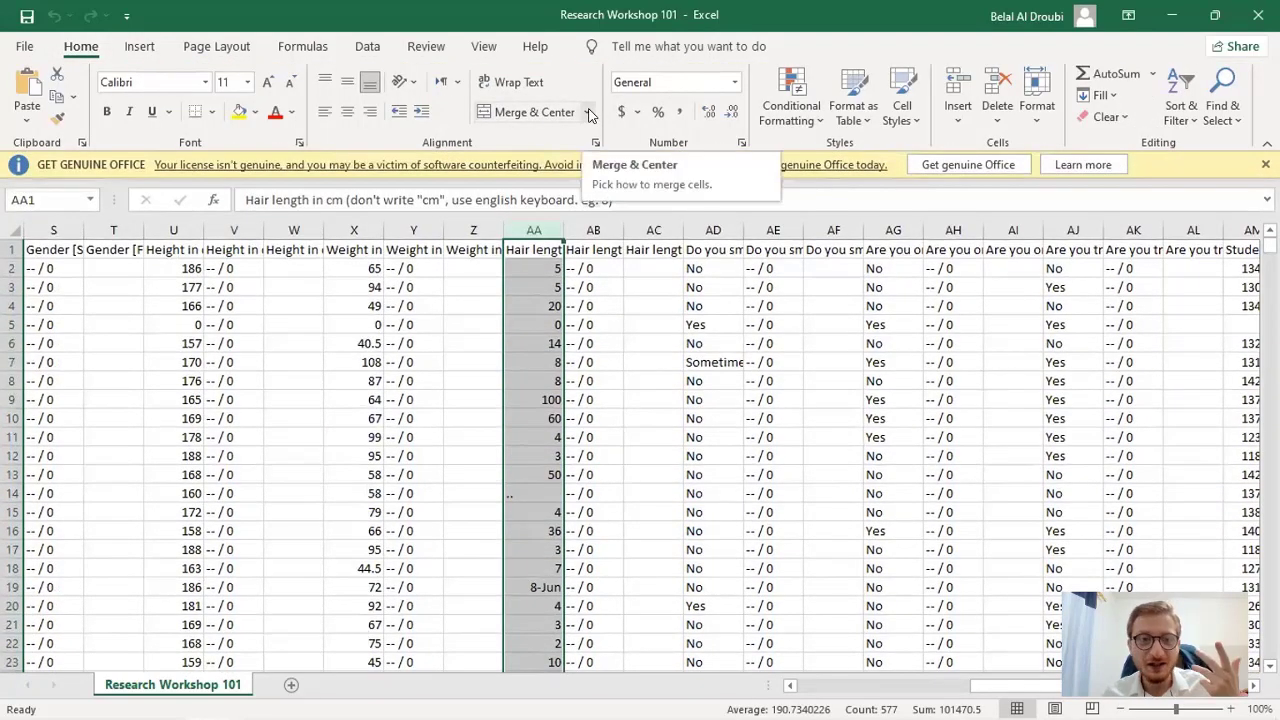
click(588, 112)
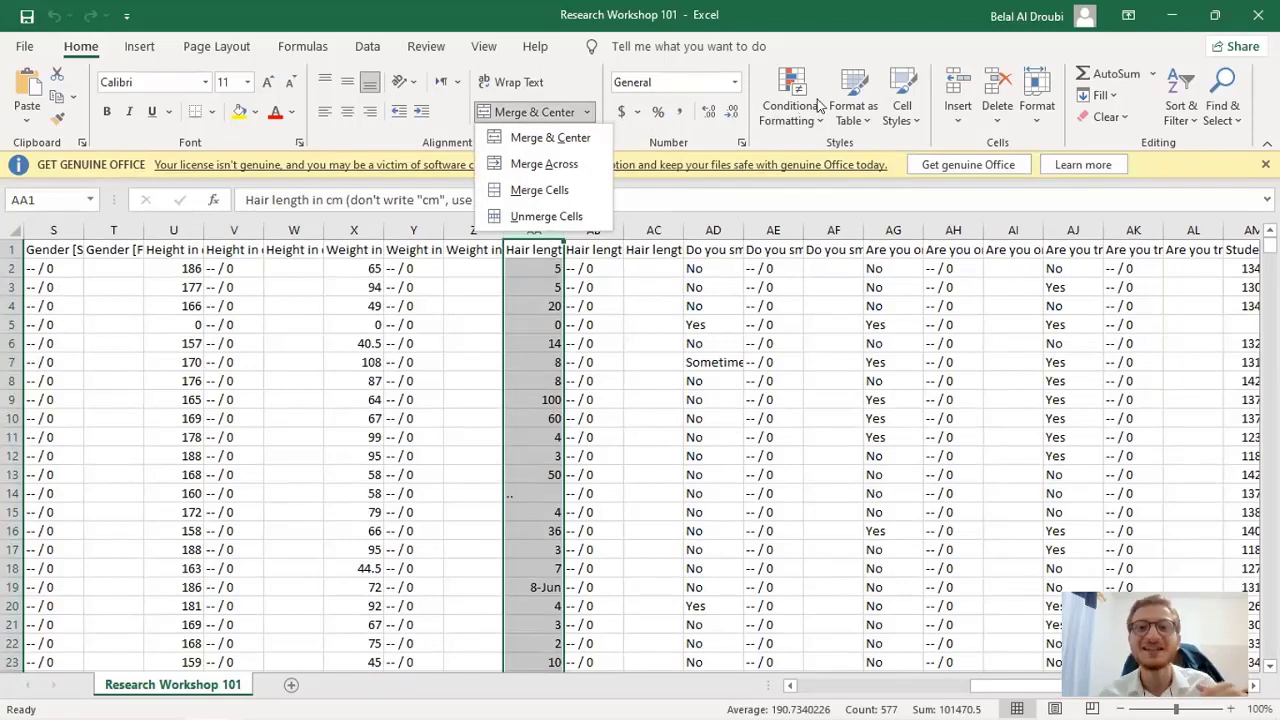
Try to sort the whole raw sheet by a Height in cm column, on cell values in A to Z order.
click(377, 47)
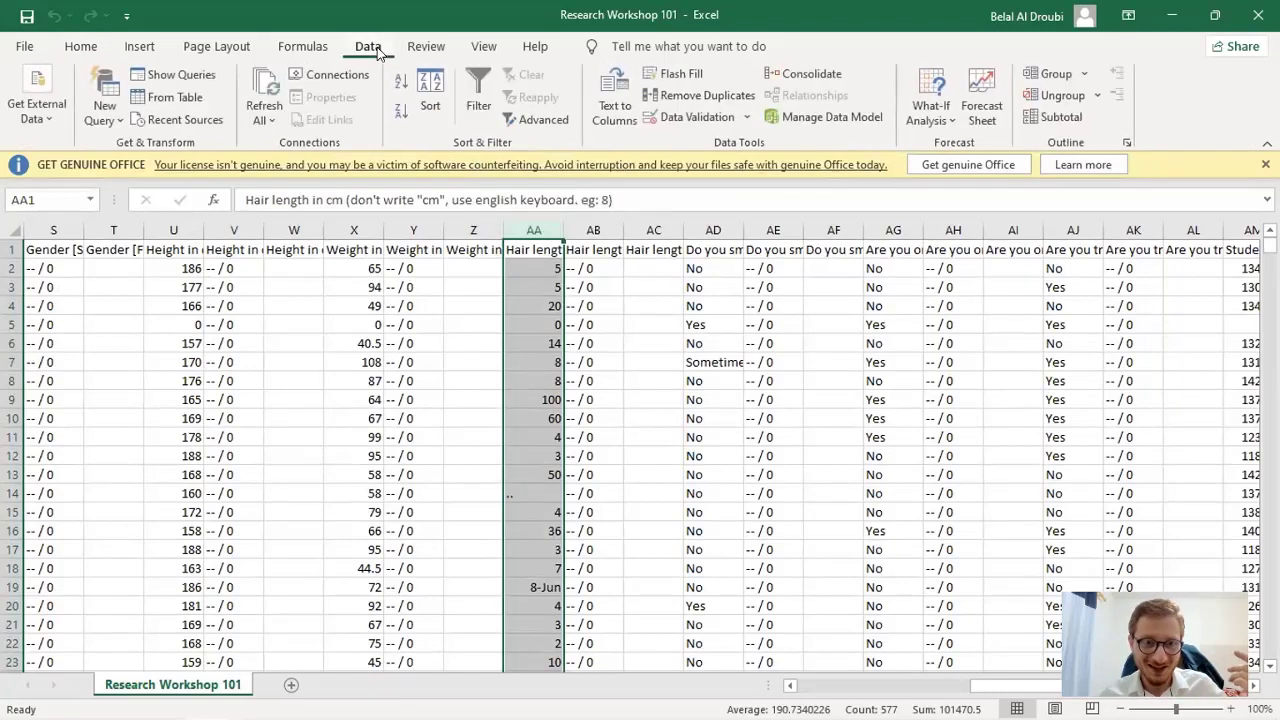
click(10, 226)
click(428, 115)
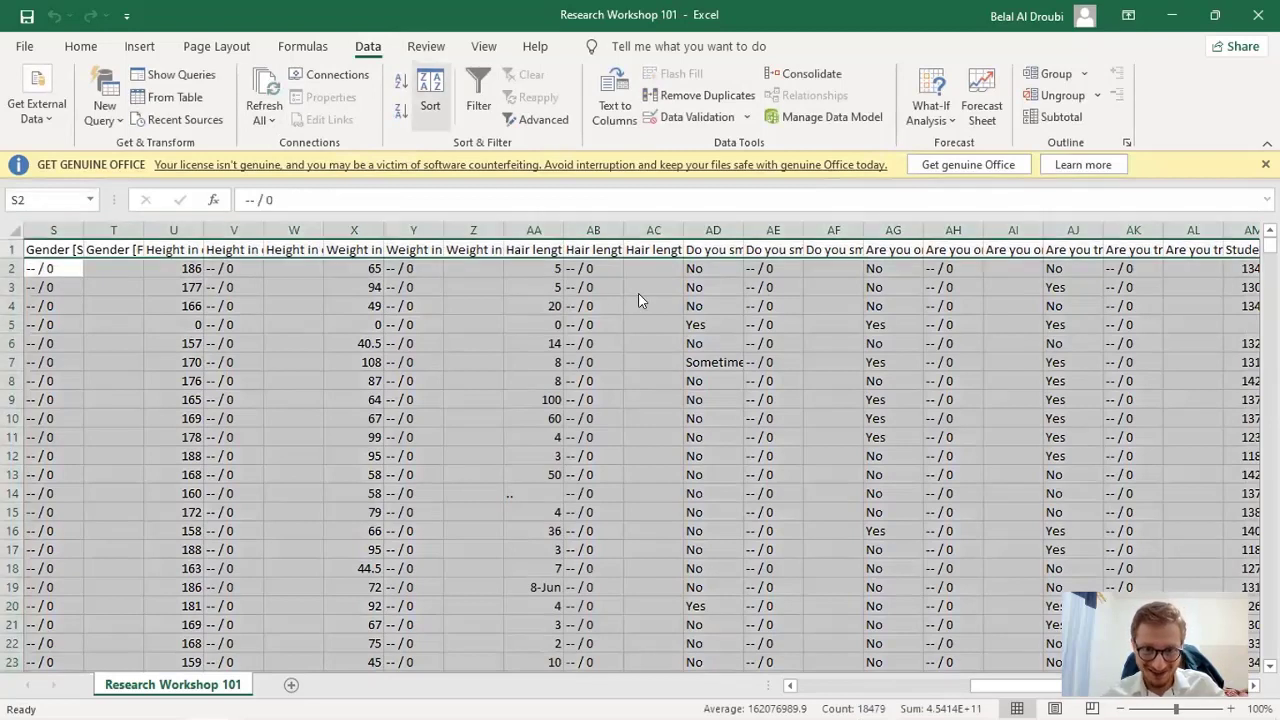
click(590, 281)
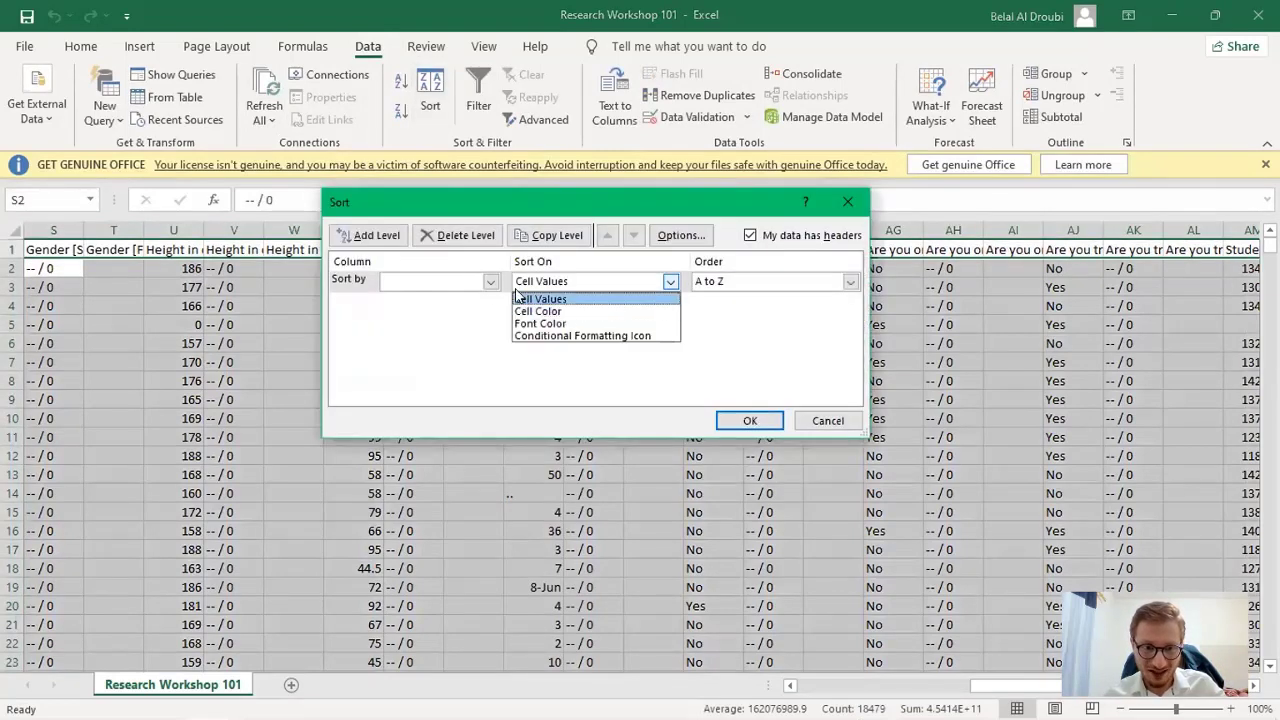
click(545, 296)
click(490, 283)
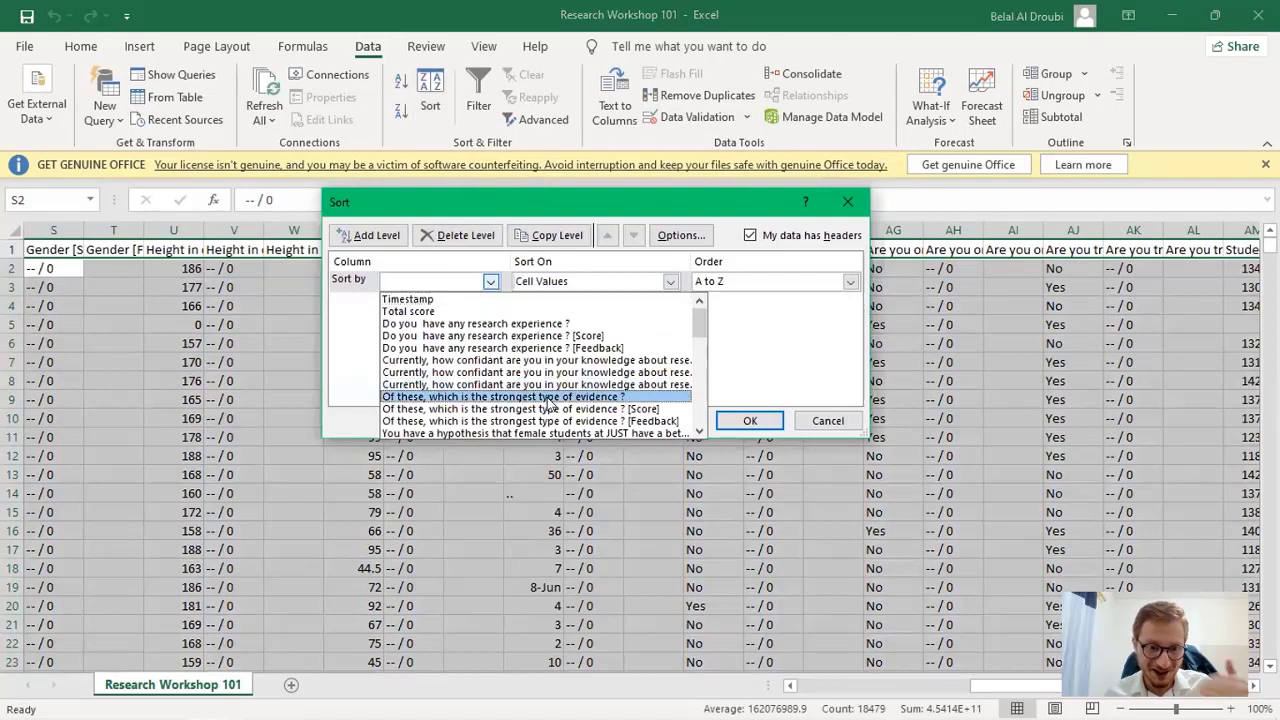
scroll(575, 422, down, 1)
scroll(576, 420, down, 5)
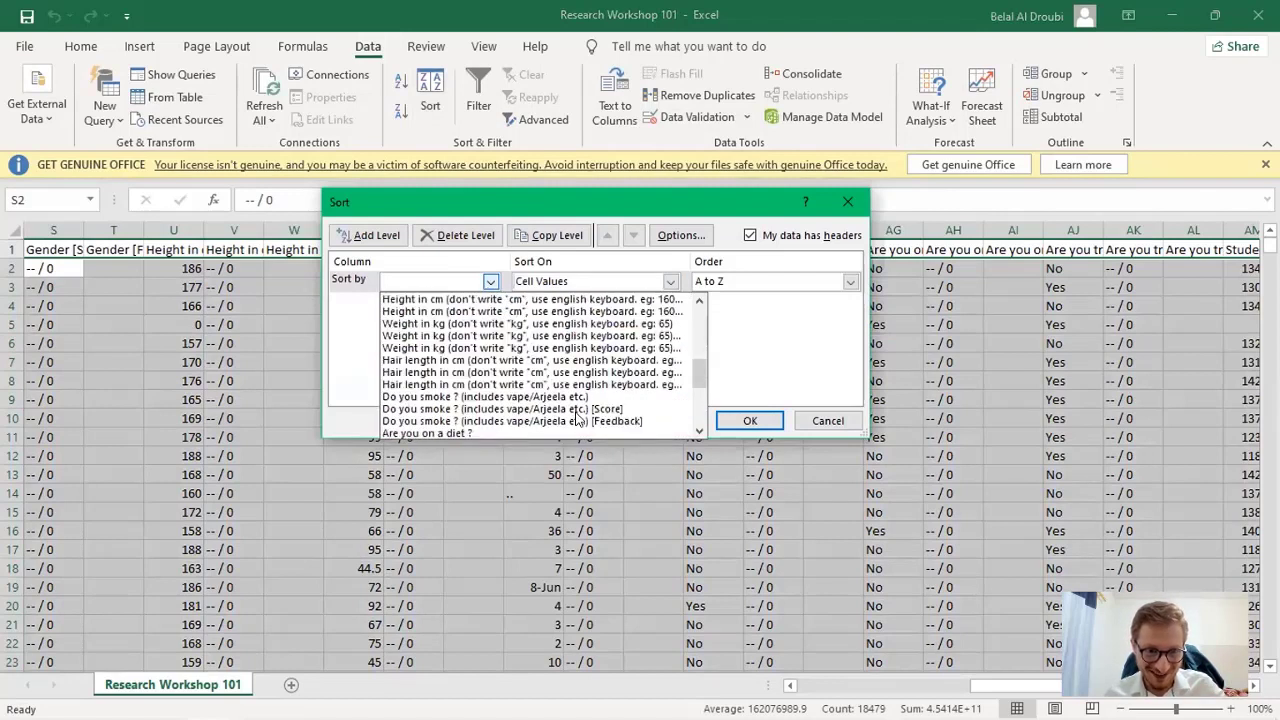
scroll(576, 420, down, 1)
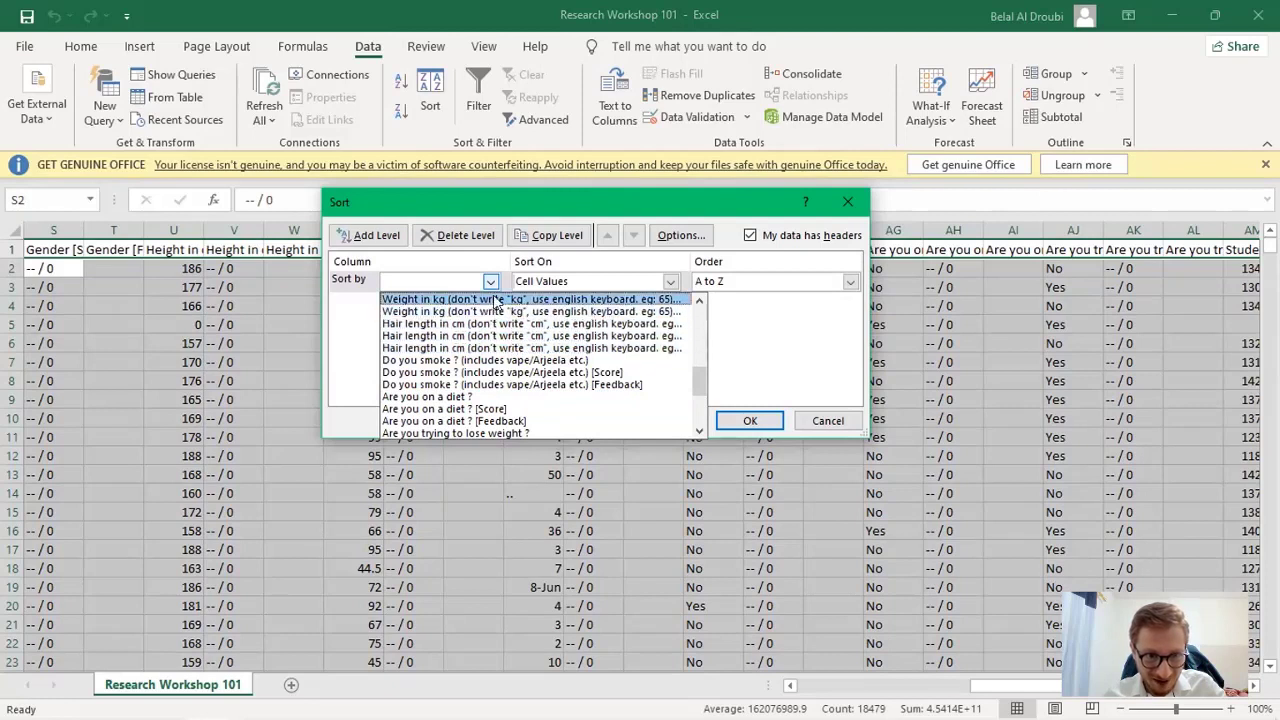
scroll(497, 305, up, 1)
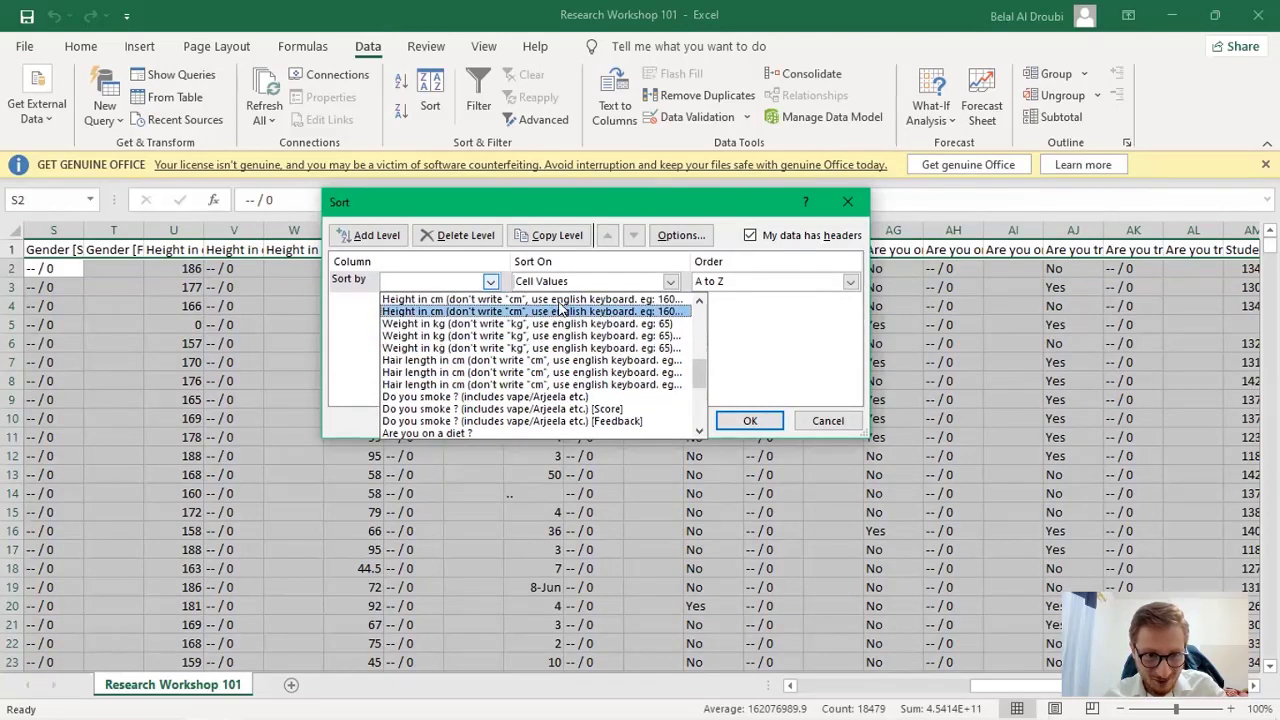
click(560, 305)
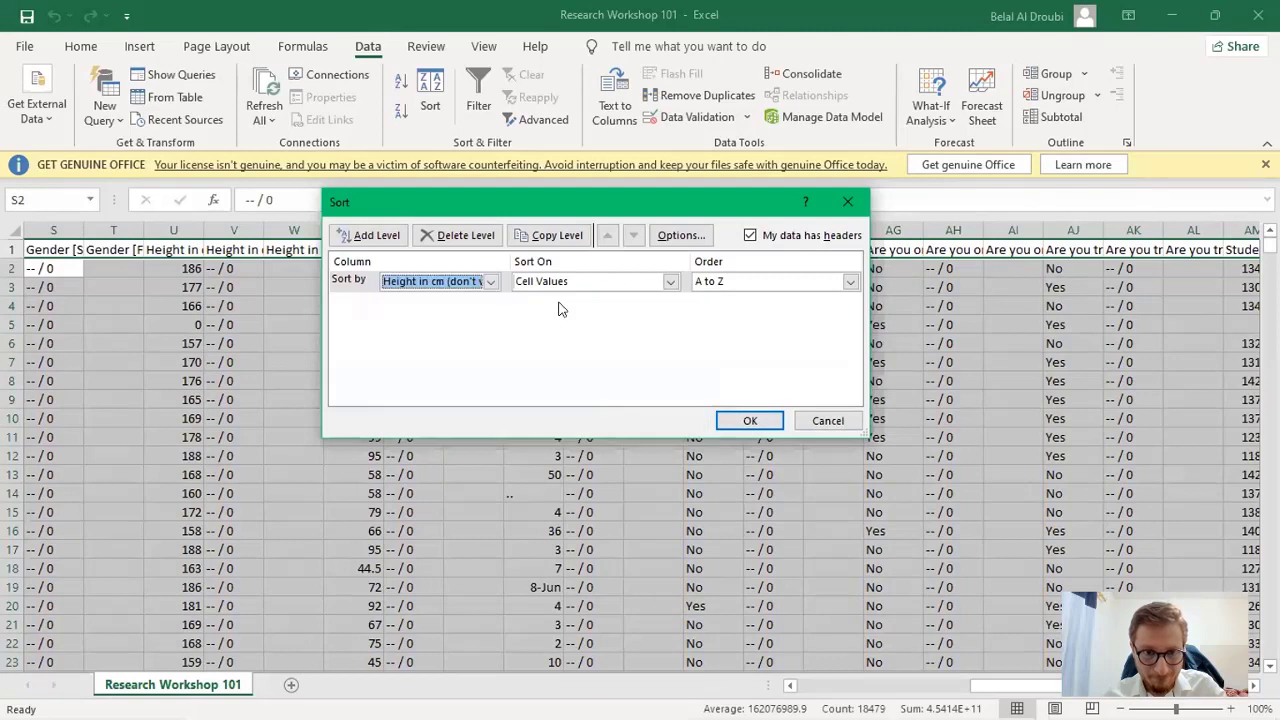
click(752, 421)
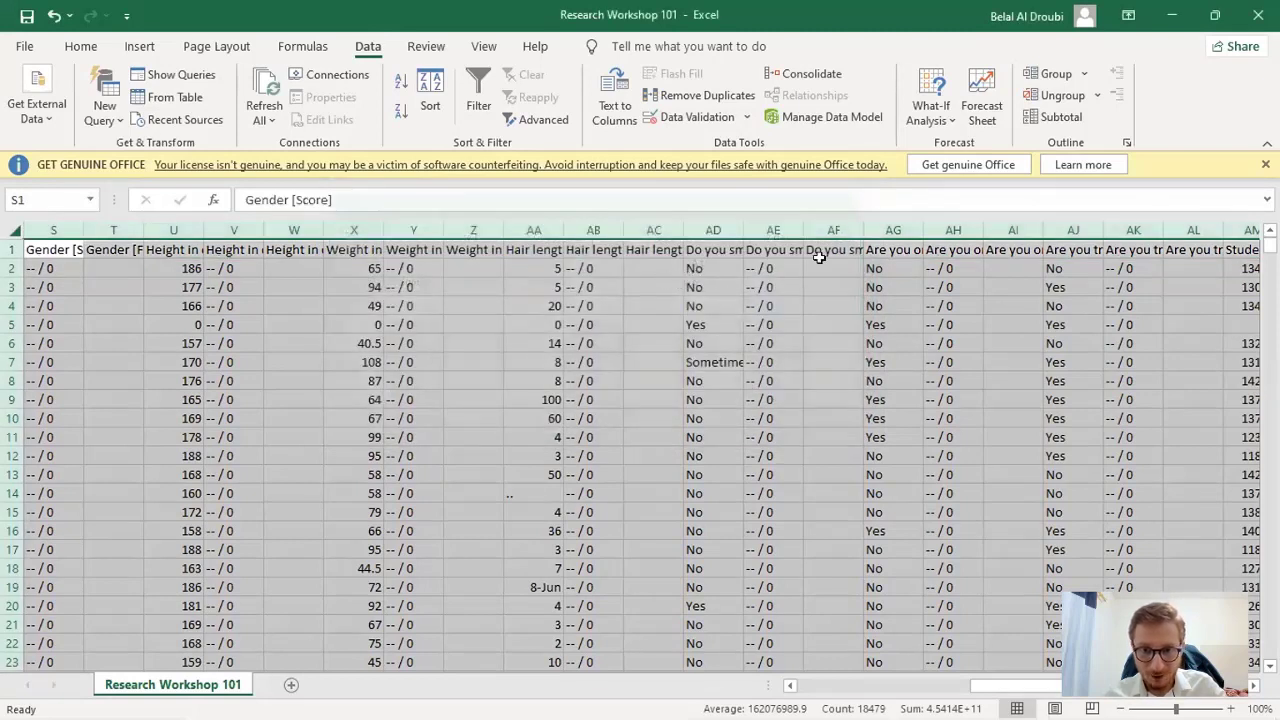
click(430, 105)
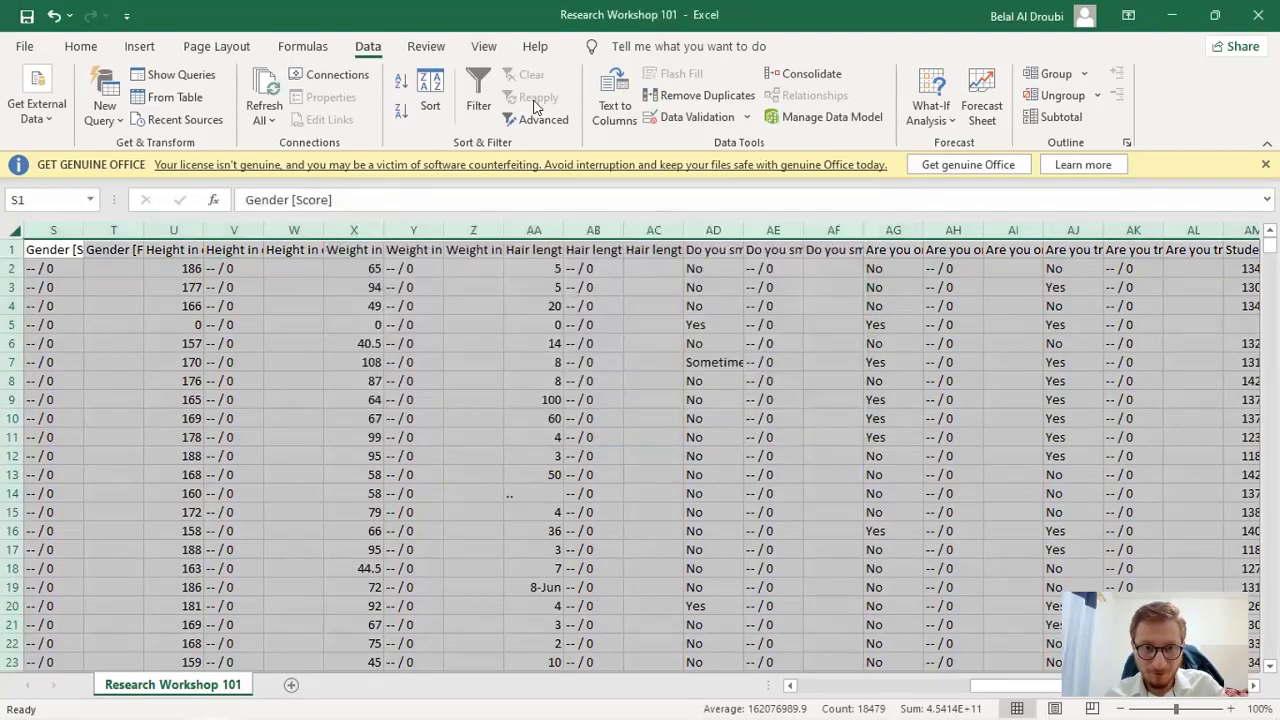
Turn on filters for the header row and sort the Height in cm column from largest to smallest.
click(479, 100)
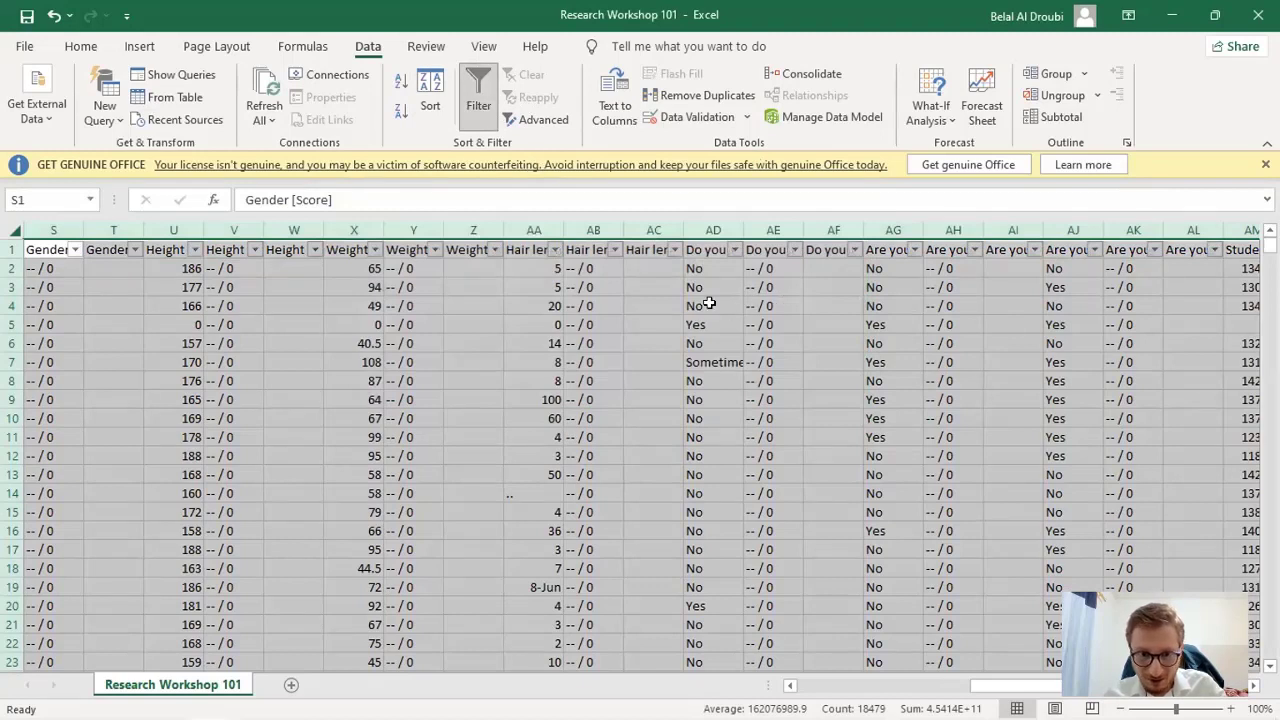
scroll(230, 251, left, 3)
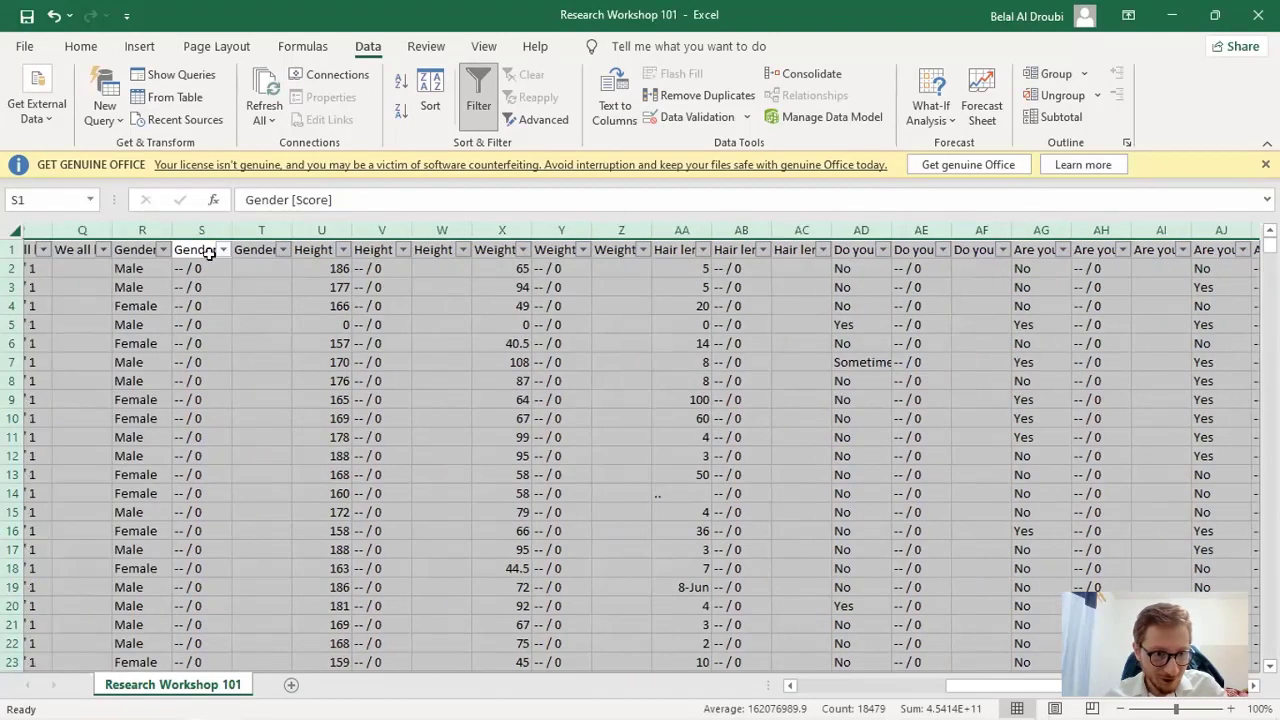
click(374, 249)
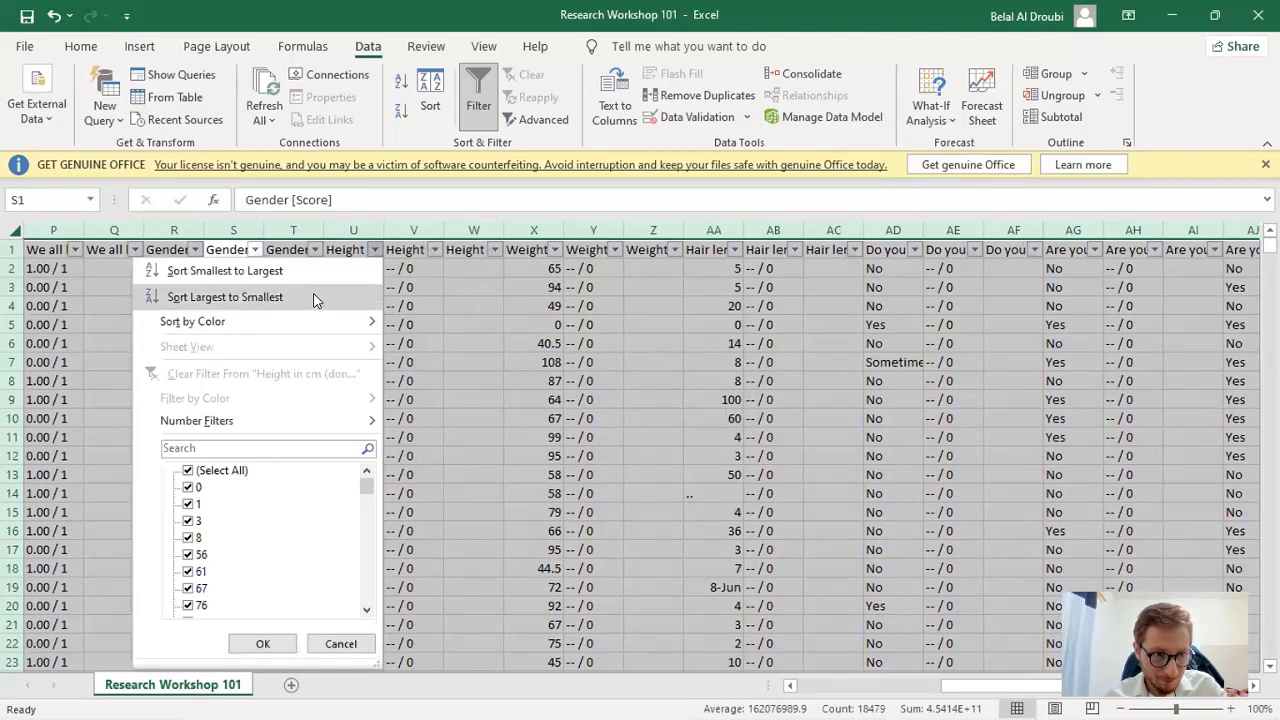
click(316, 297)
Inspect the Height in cm entries in the widened column for text and other non-numeric answers, from row 2 downward.
click(401, 338)
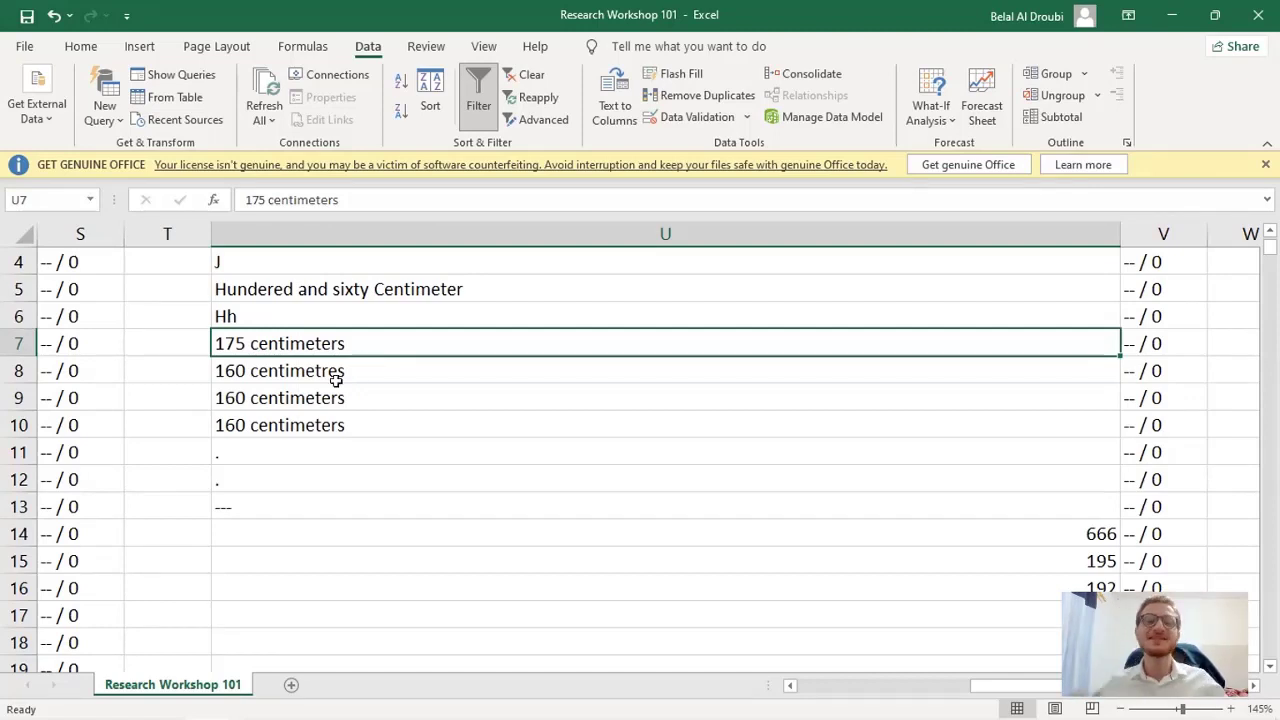
click(326, 283)
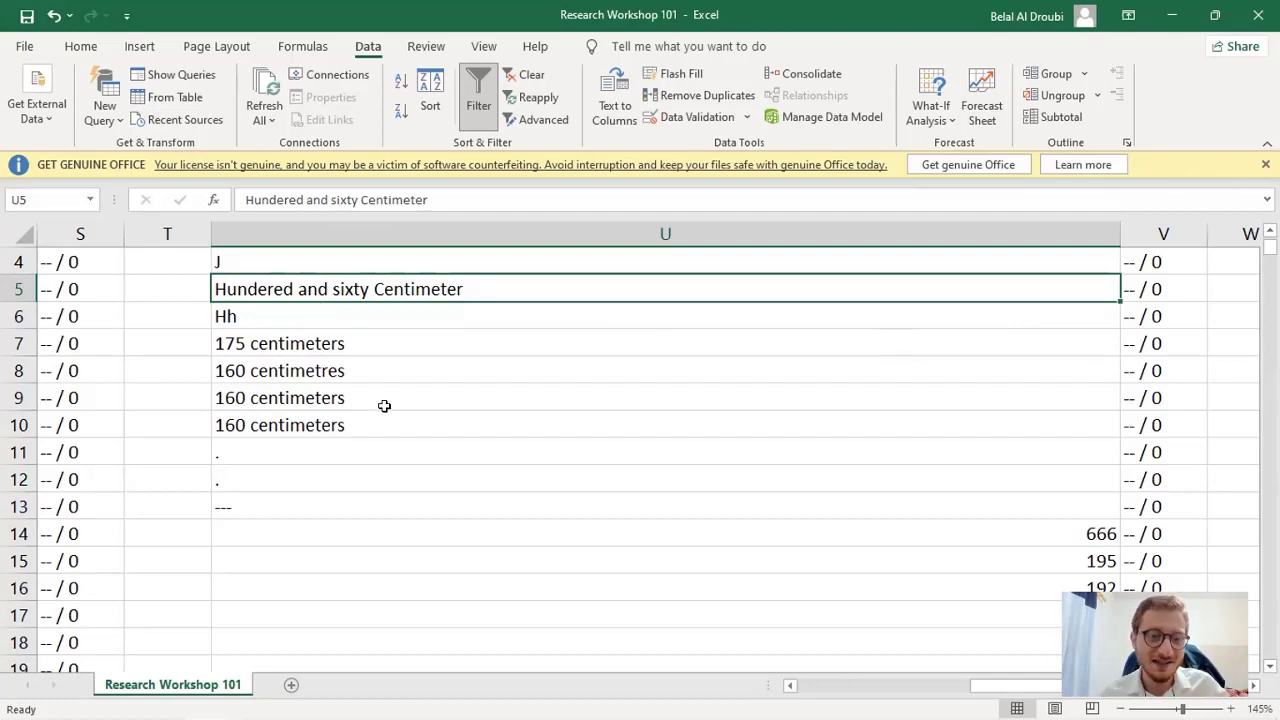
scroll(384, 407, down, 5)
scroll(389, 402, down, 8)
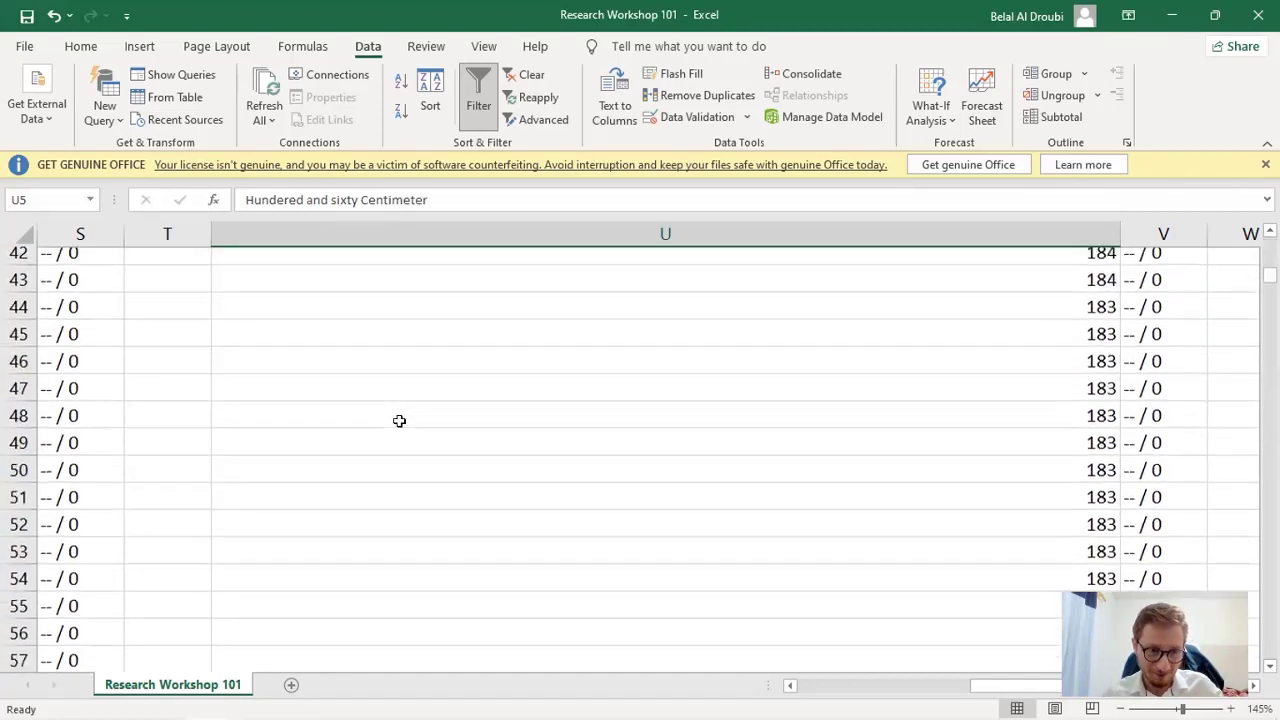
scroll(402, 420, up, 14)
click(361, 297)
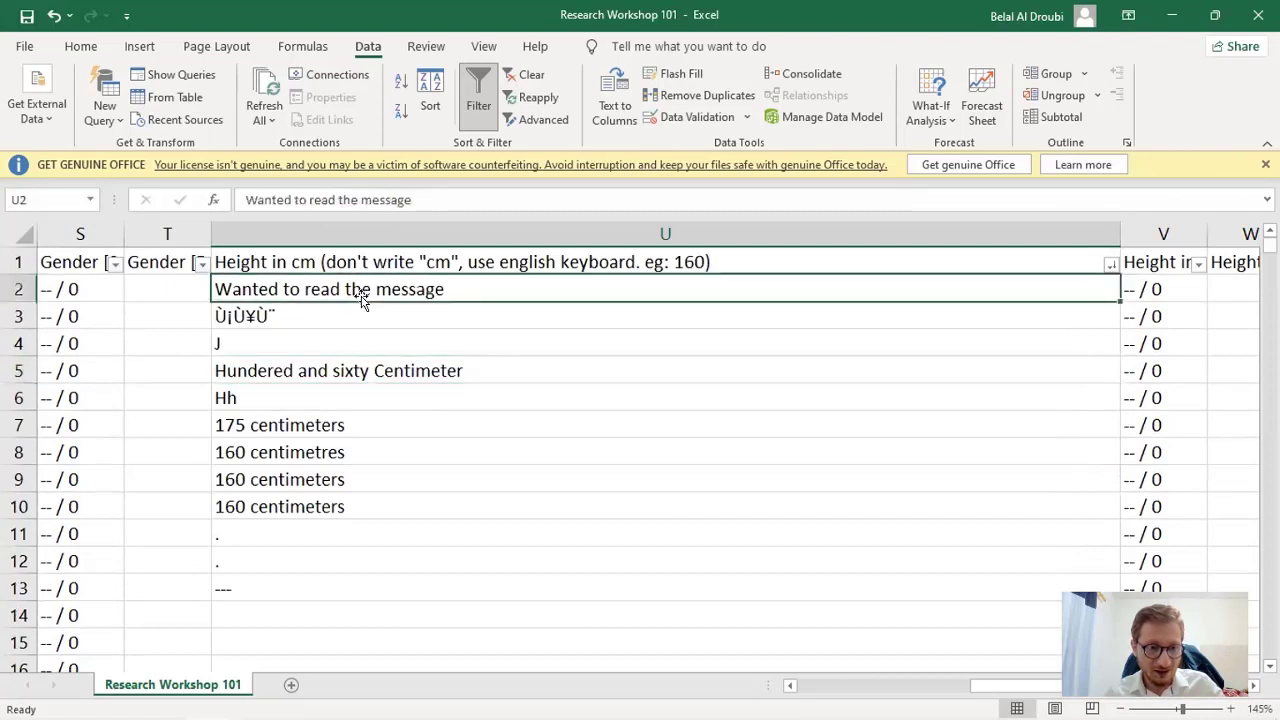
click(318, 307)
click(380, 291)
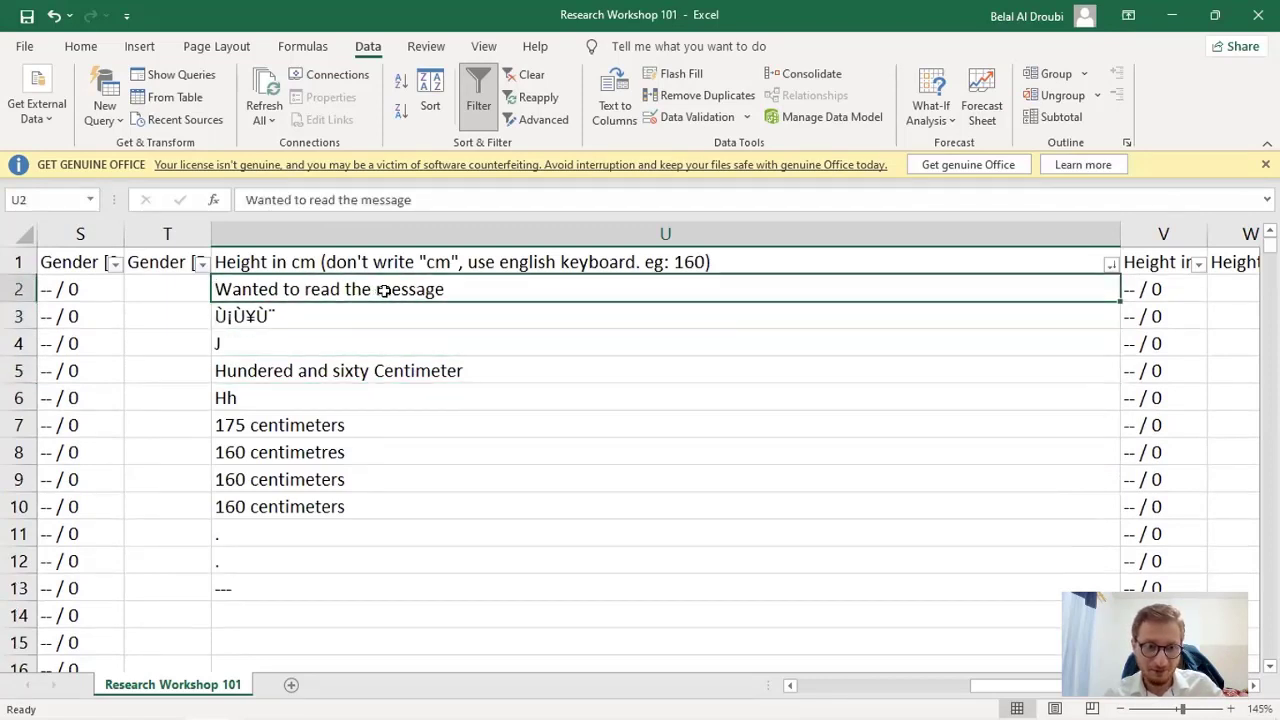
Look further down the raw responses, and close the file without saving the changes.
scroll(451, 306, down, 20)
scroll(460, 320, down, 20)
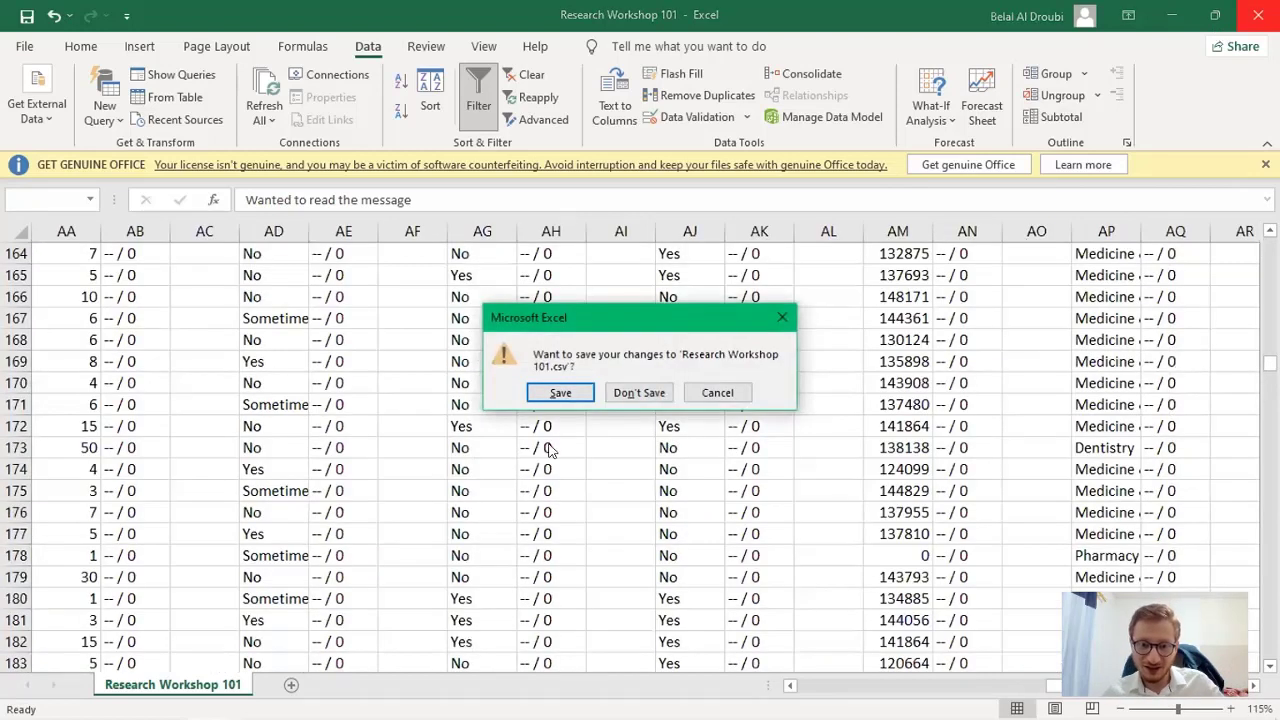
click(651, 392)
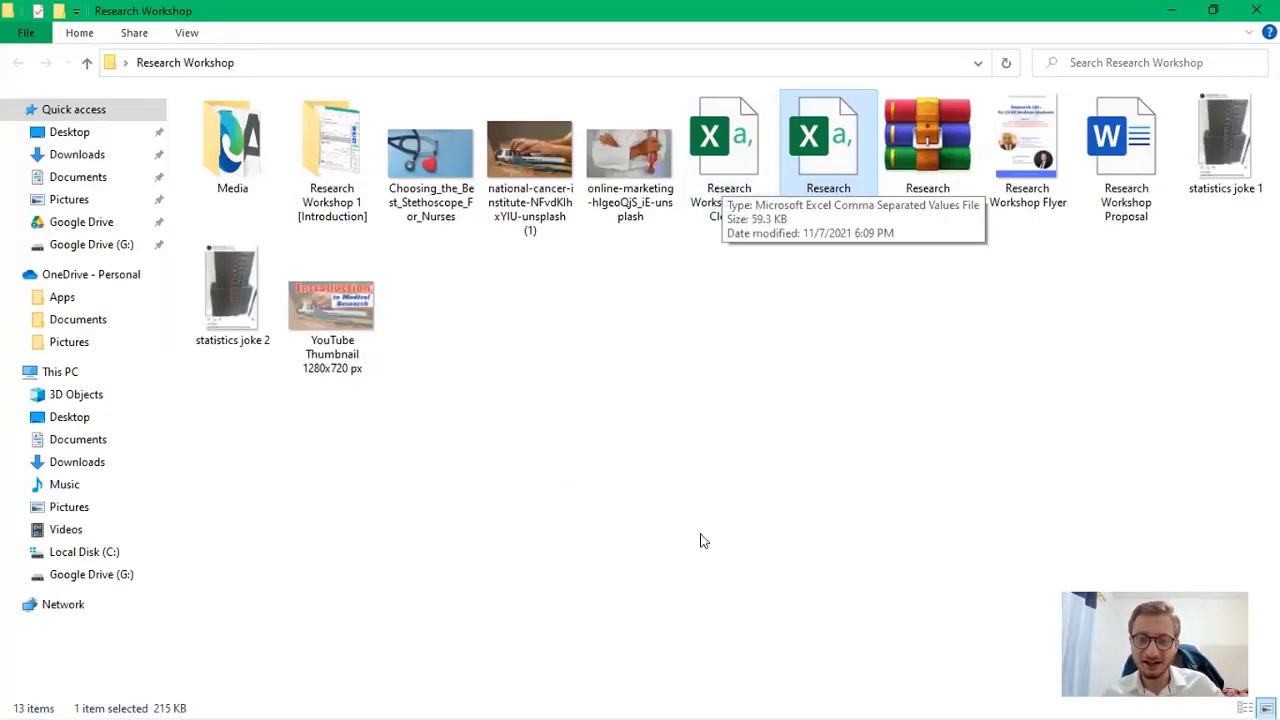
Launch JASP 0.15.0 and maximize its window.
mouse_move(22, 712)
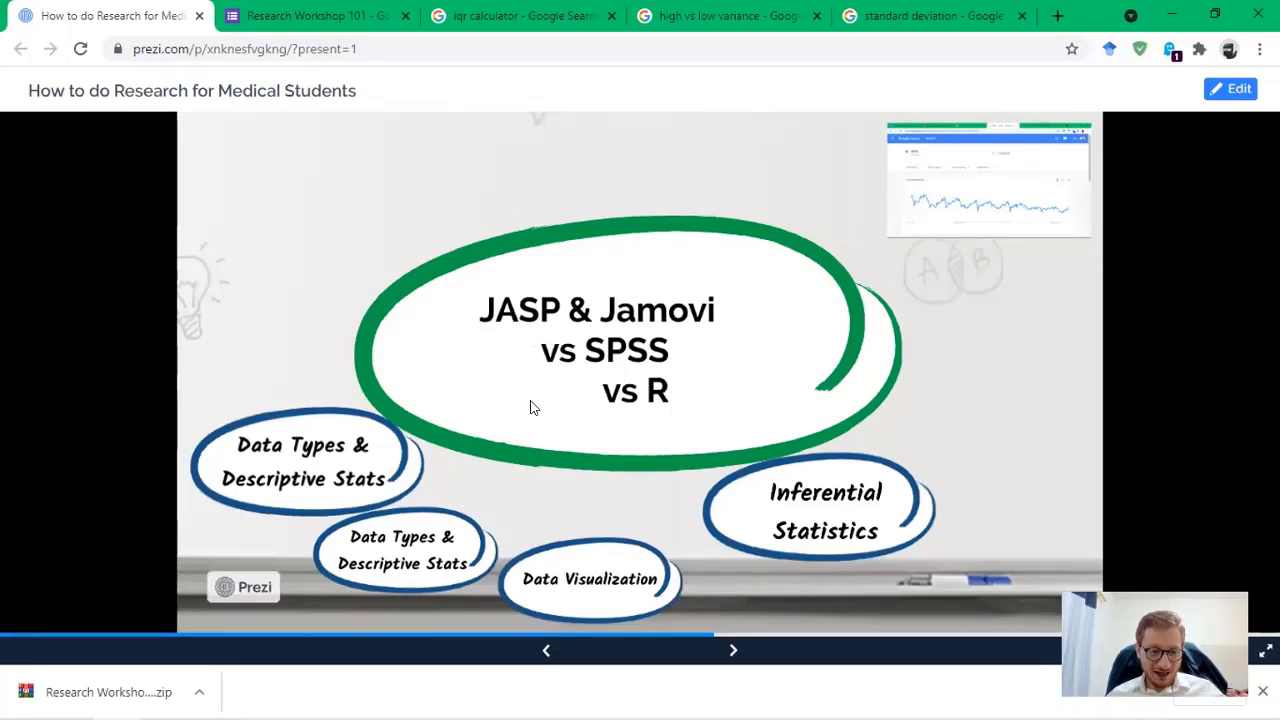
mouse_move(440, 715)
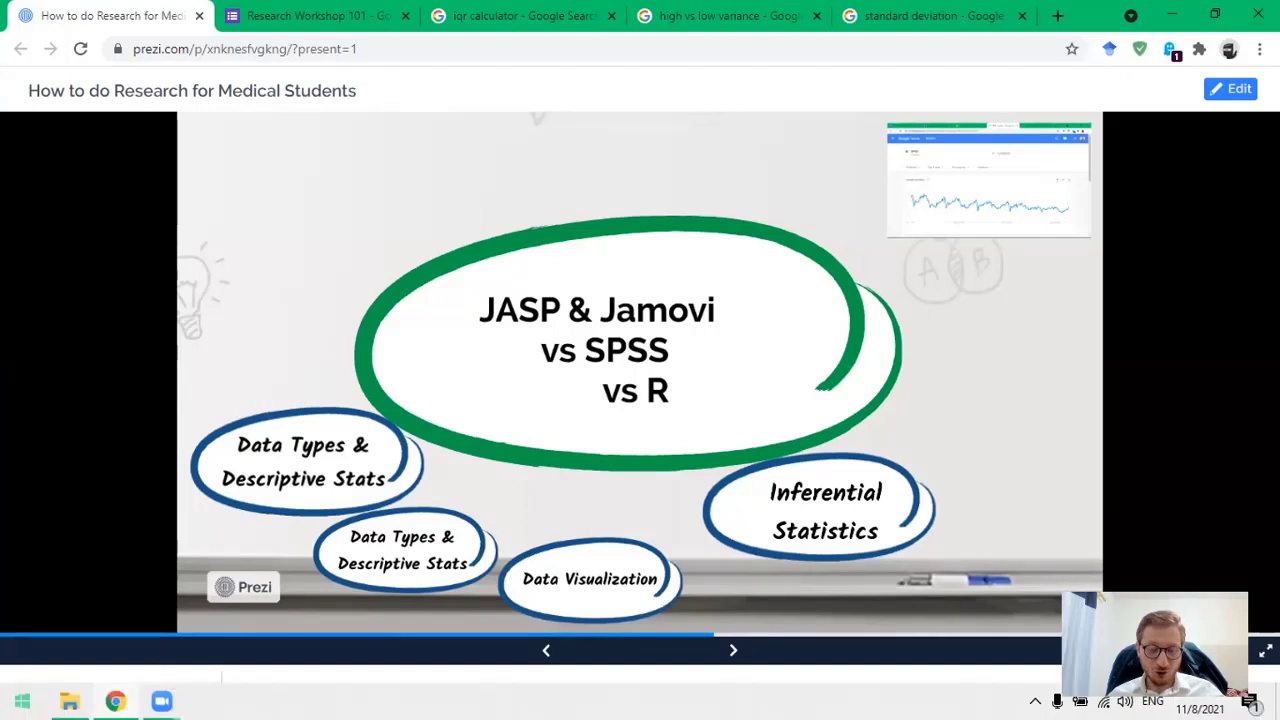
click(22, 701)
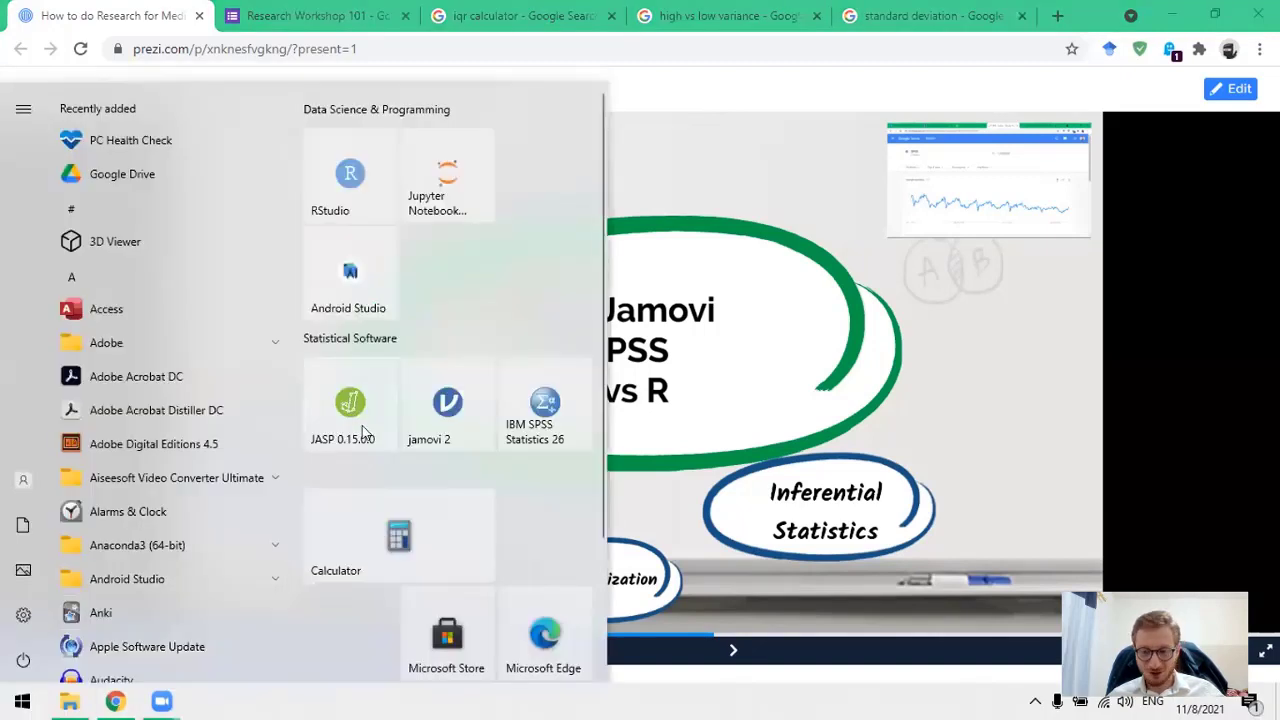
click(350, 402)
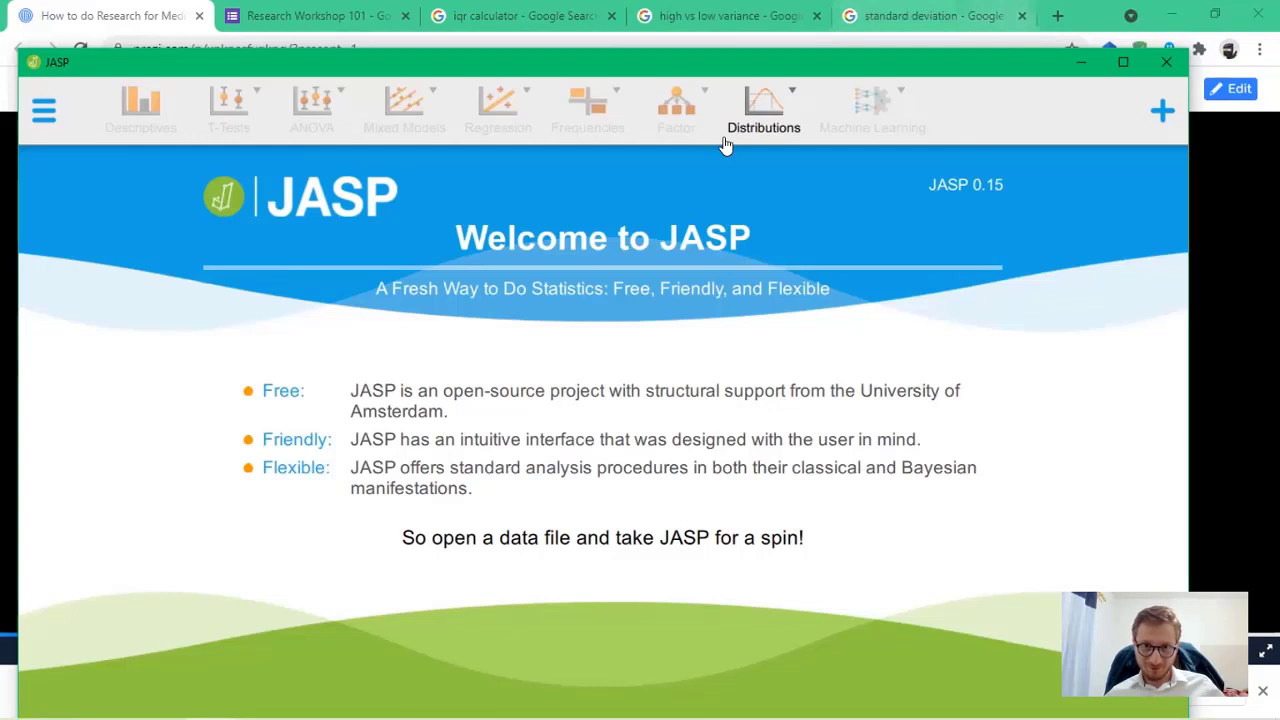
key(super+Up)
Open the data file Research Workshop 101 - Cleaned from the Research Workshop folder on the Desktop.
click(12, 56)
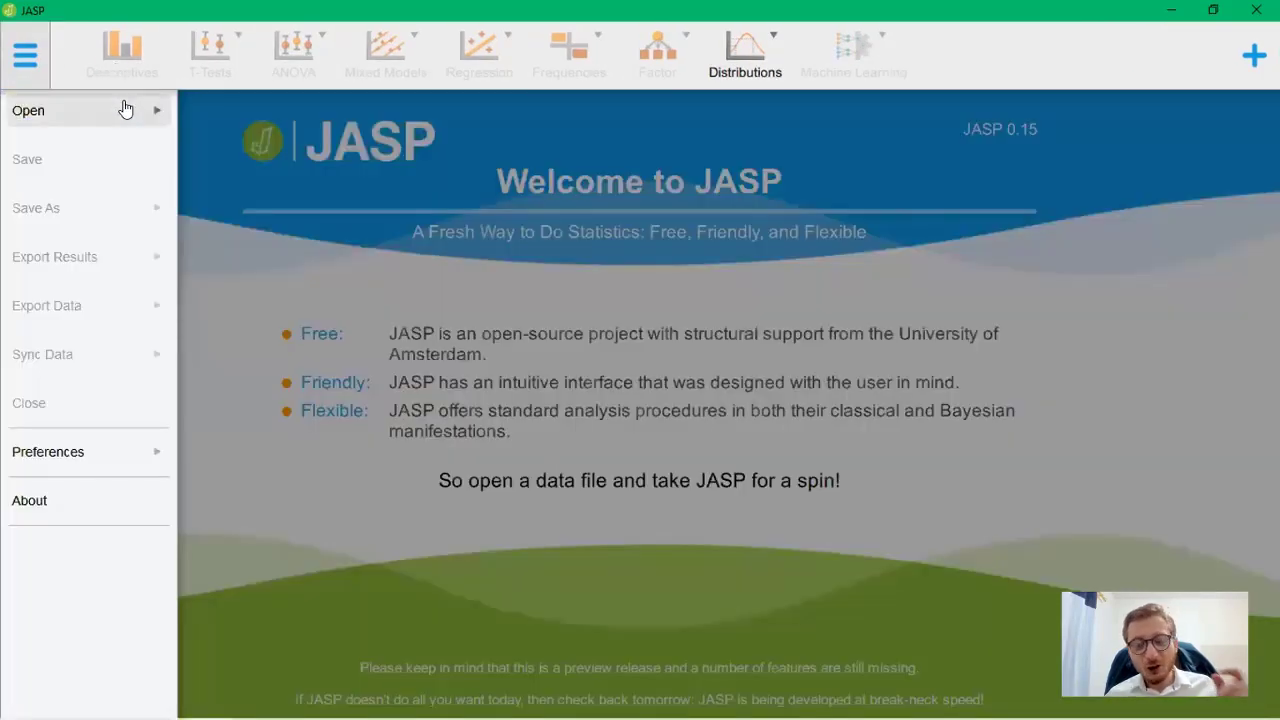
click(125, 110)
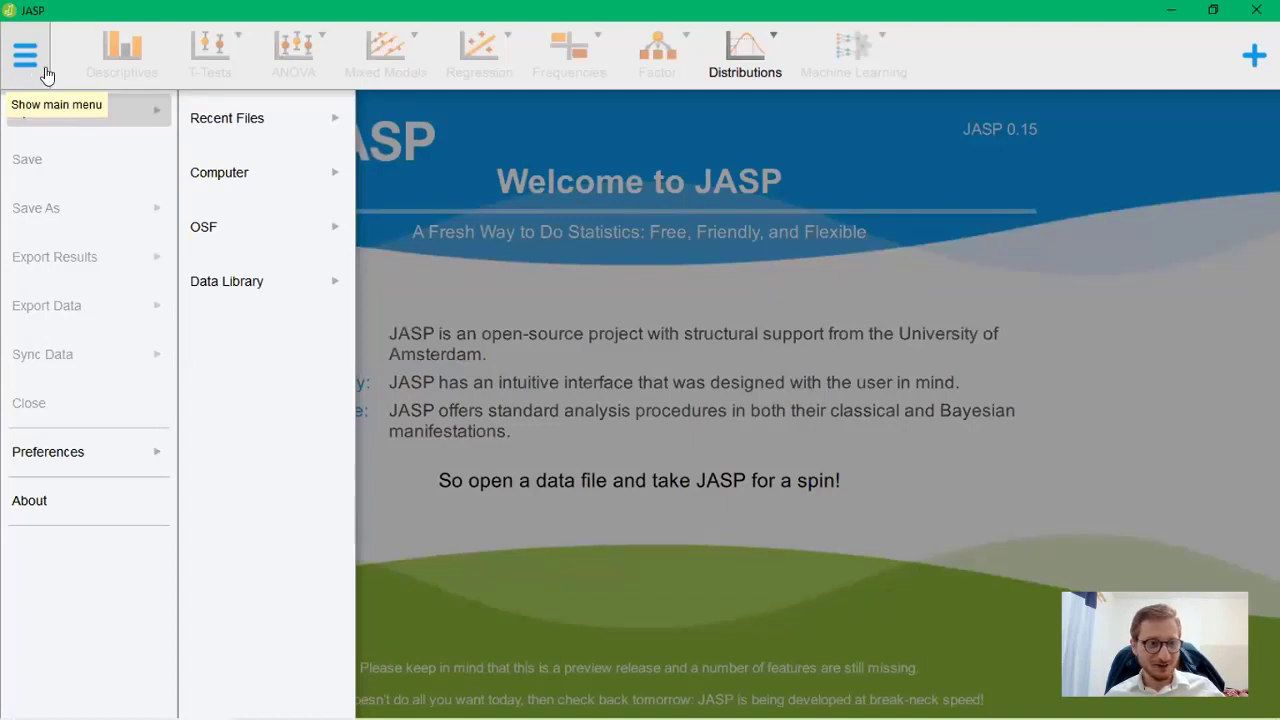
click(286, 123)
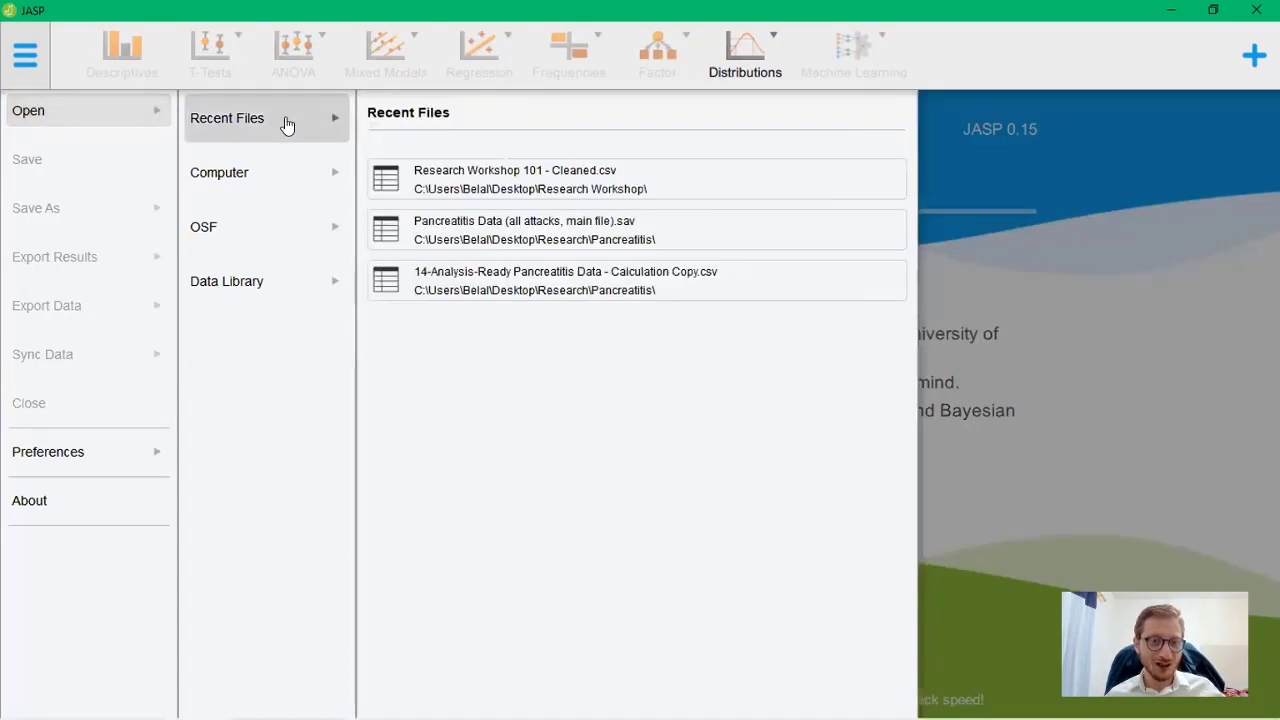
click(300, 184)
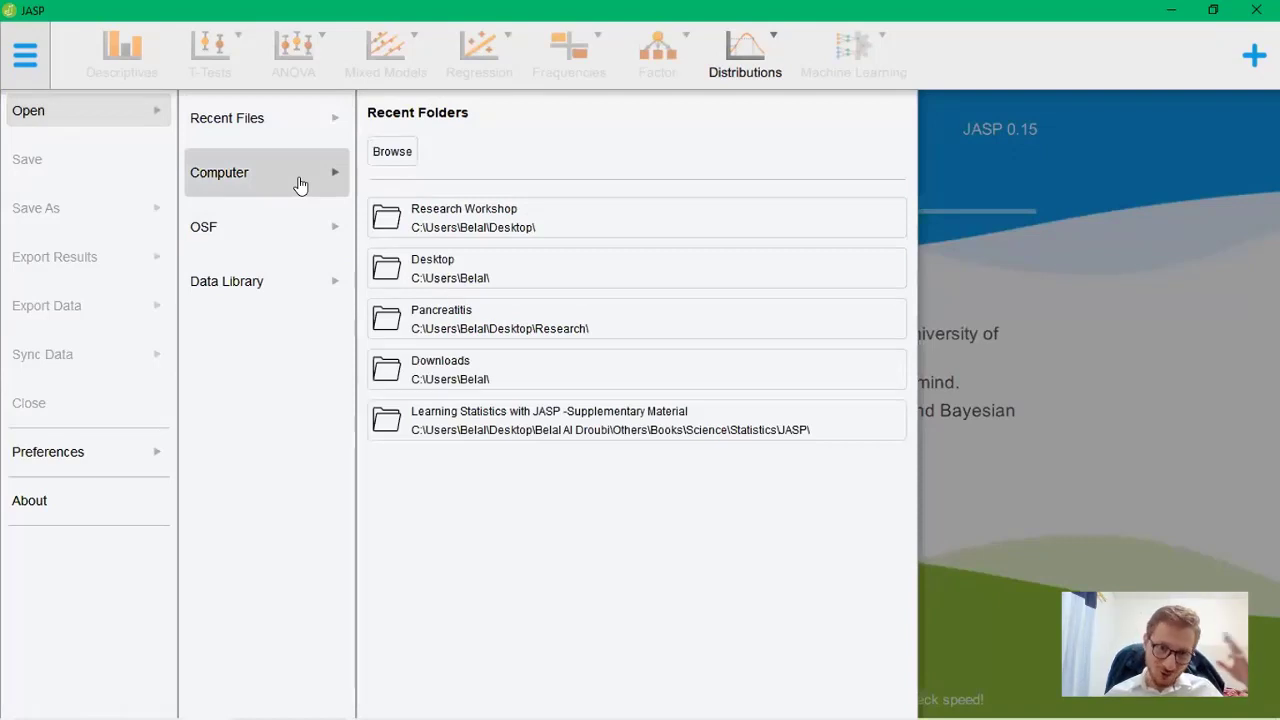
click(306, 133)
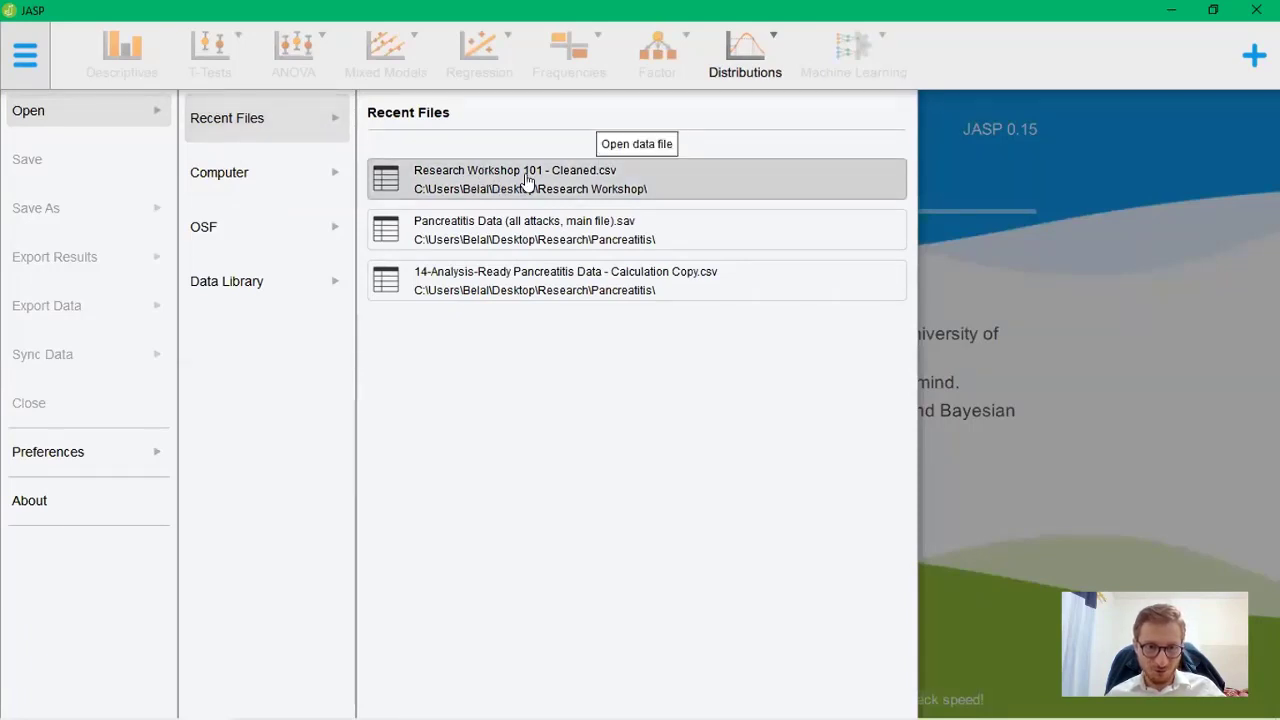
click(255, 172)
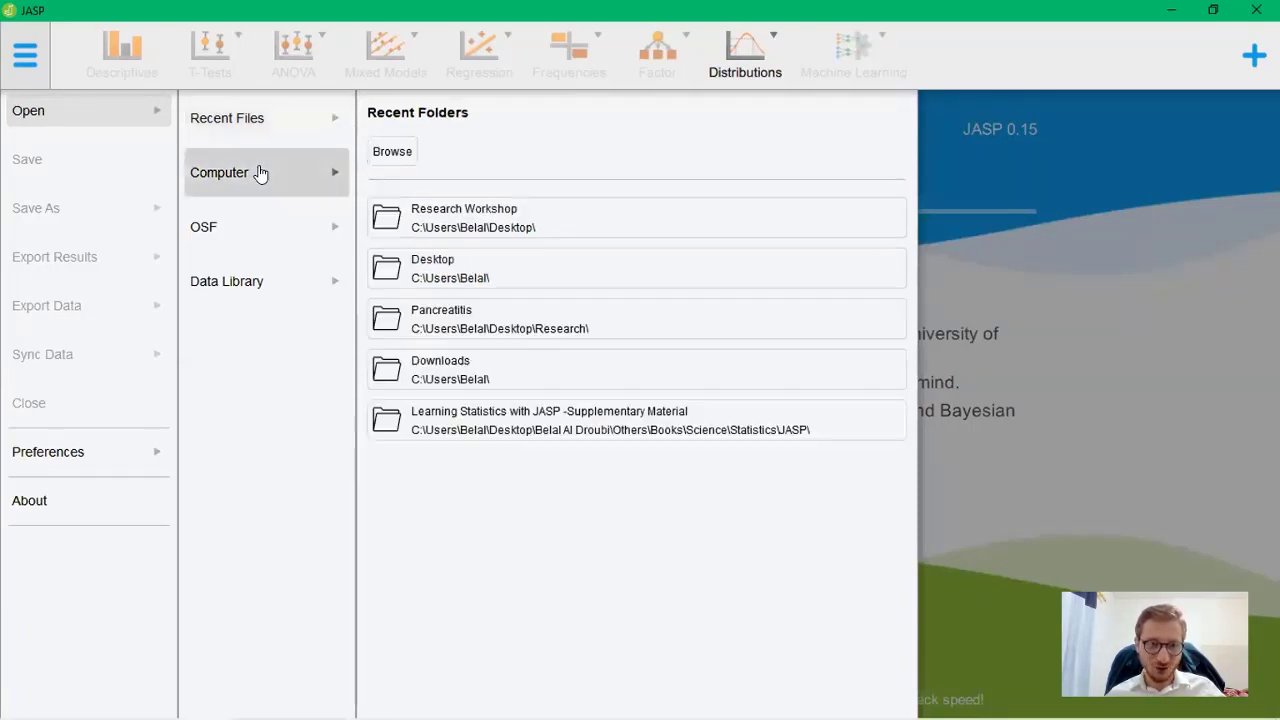
click(383, 152)
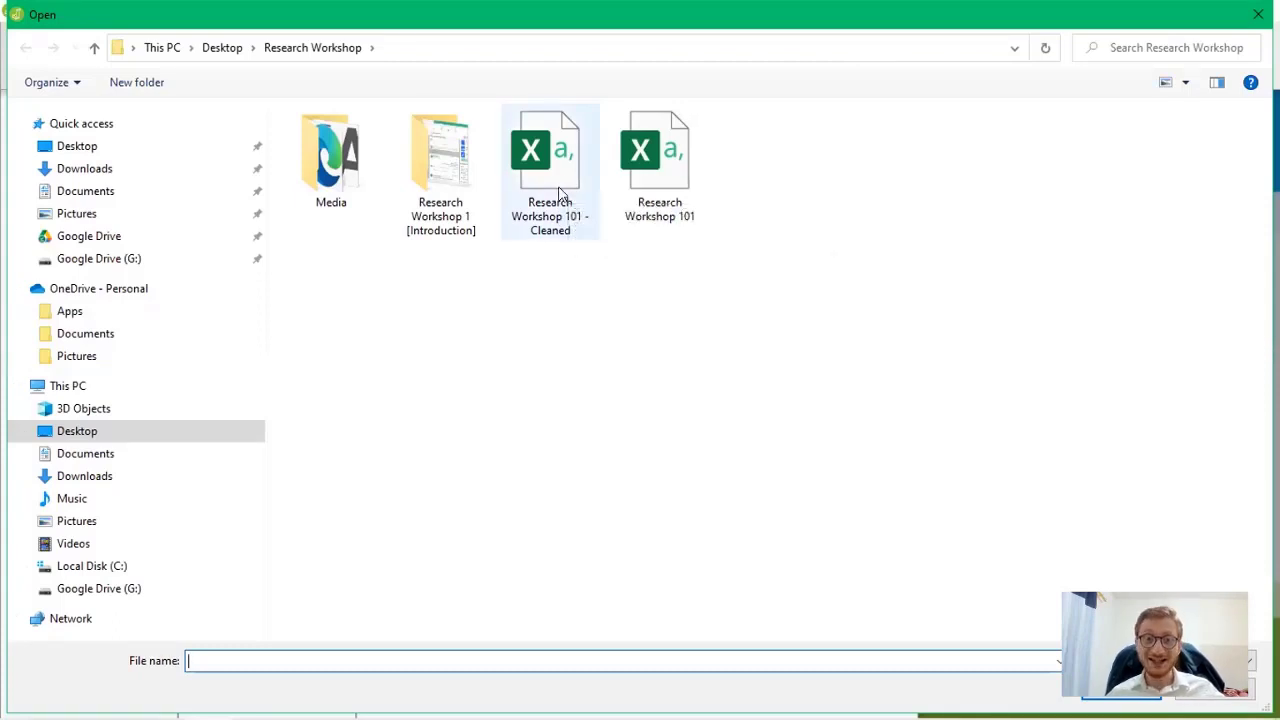
click(560, 193)
double_click(560, 193)
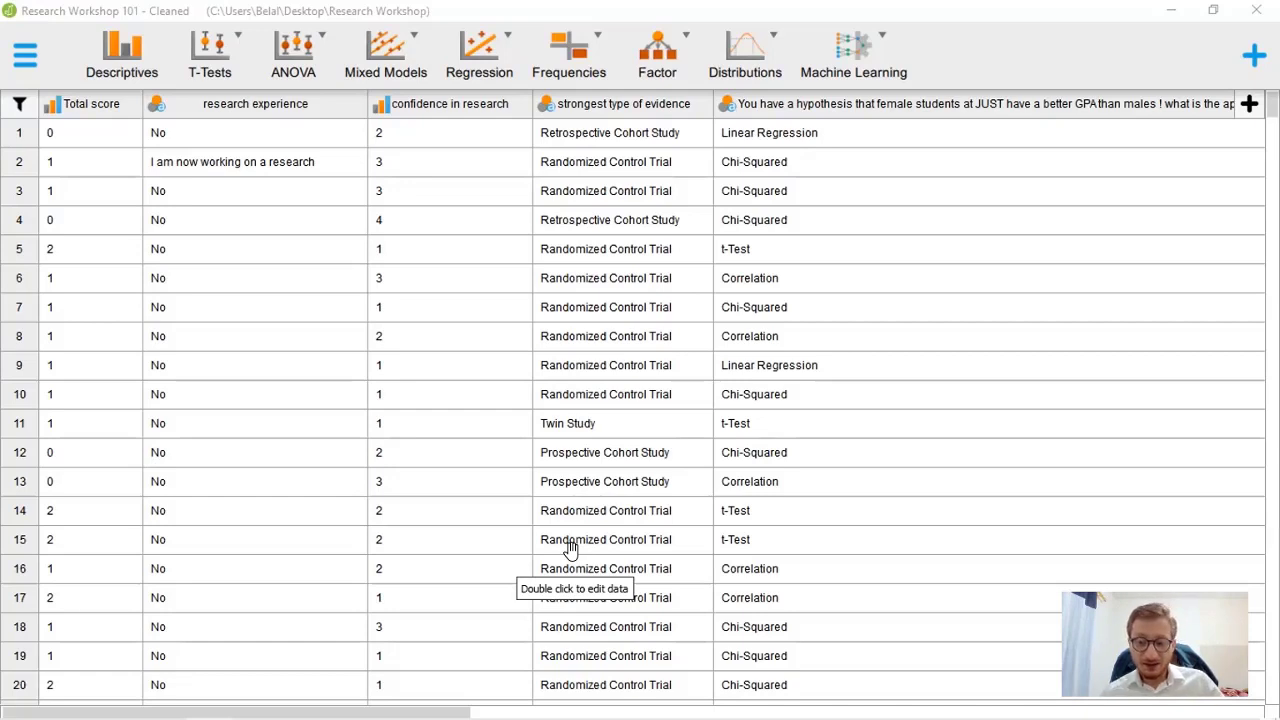
key(alt+Tab)
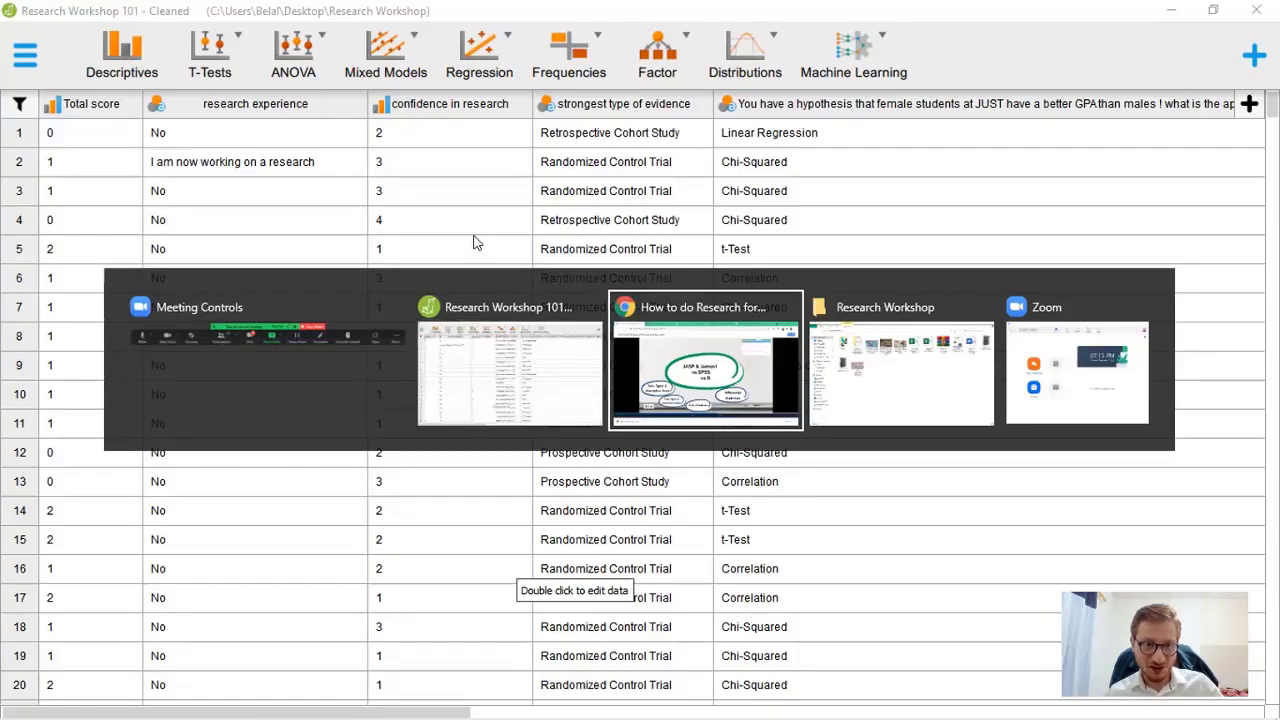
key(alt+Tab)
scroll(251, 220, down, 5)
scroll(258, 230, up, 5)
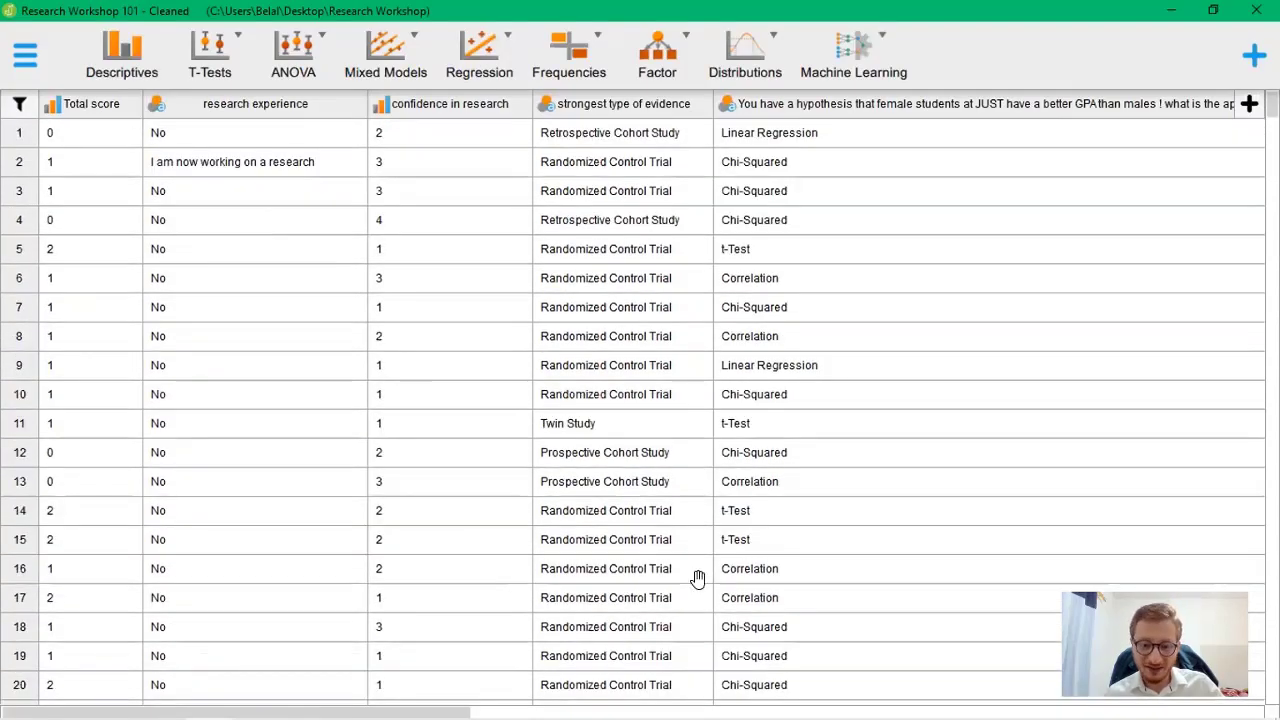
key(alt+Tab)
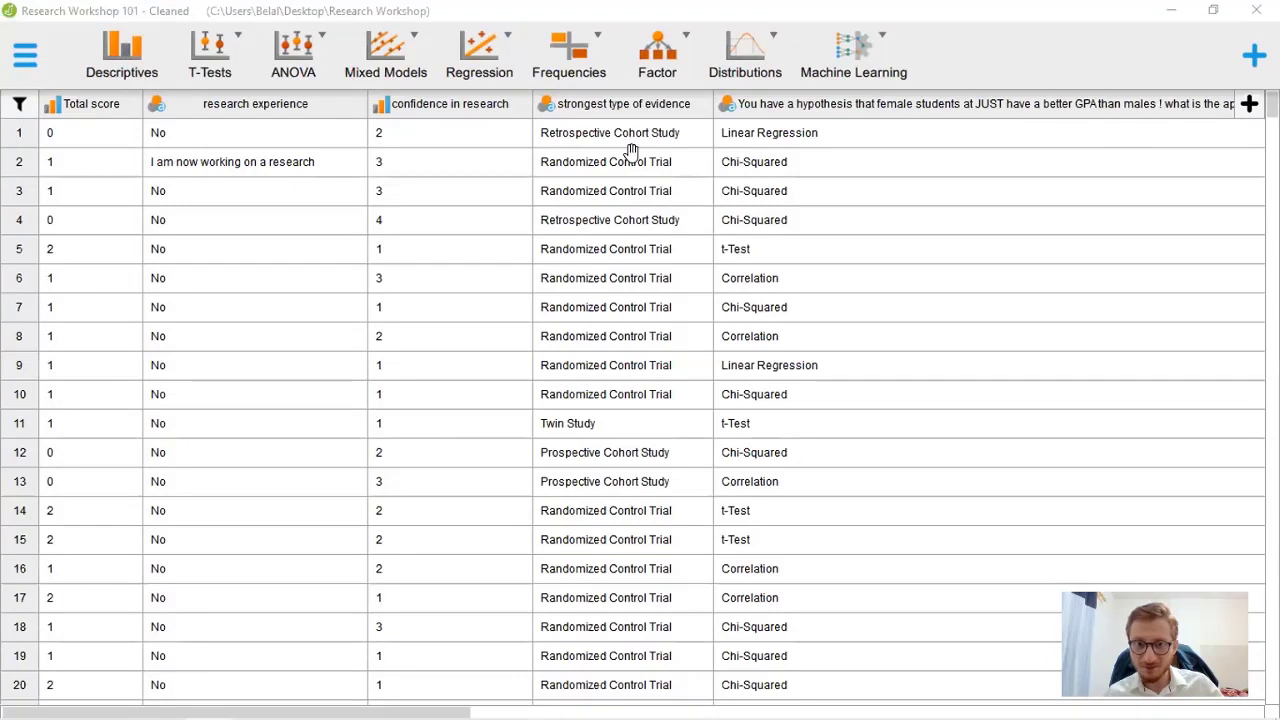
Examine the columns of the cleaned dataset from gender, height, weight and hair length through to Year of study.
scroll(631, 150, right, 15)
scroll(678, 256, down, 2)
scroll(683, 391, up, 1)
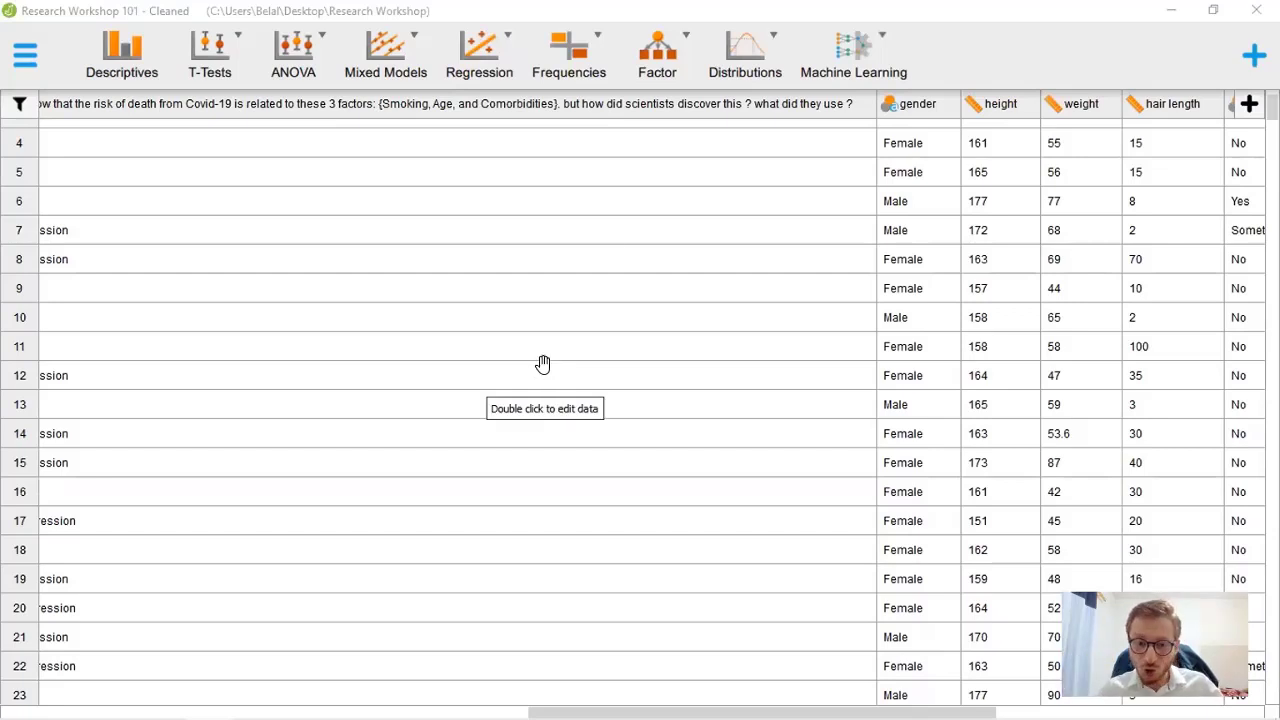
scroll(611, 240, down, 1)
scroll(612, 250, up, 2)
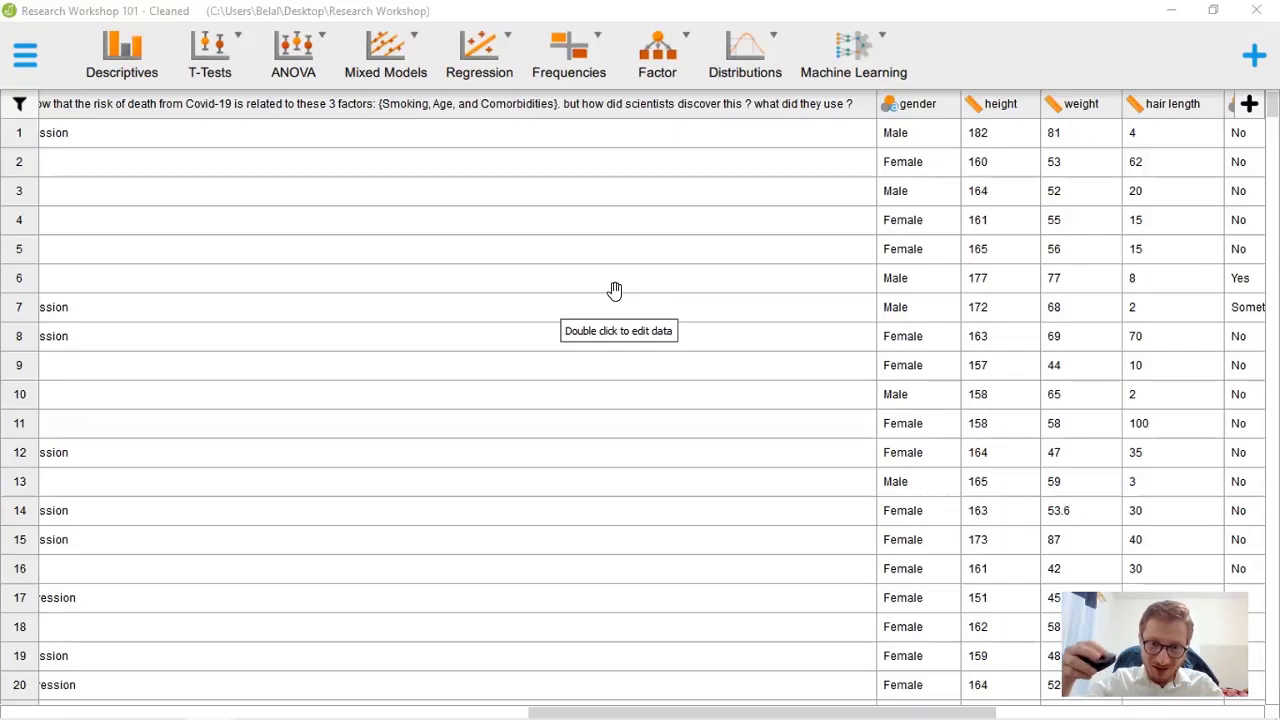
scroll(615, 290, right, 5)
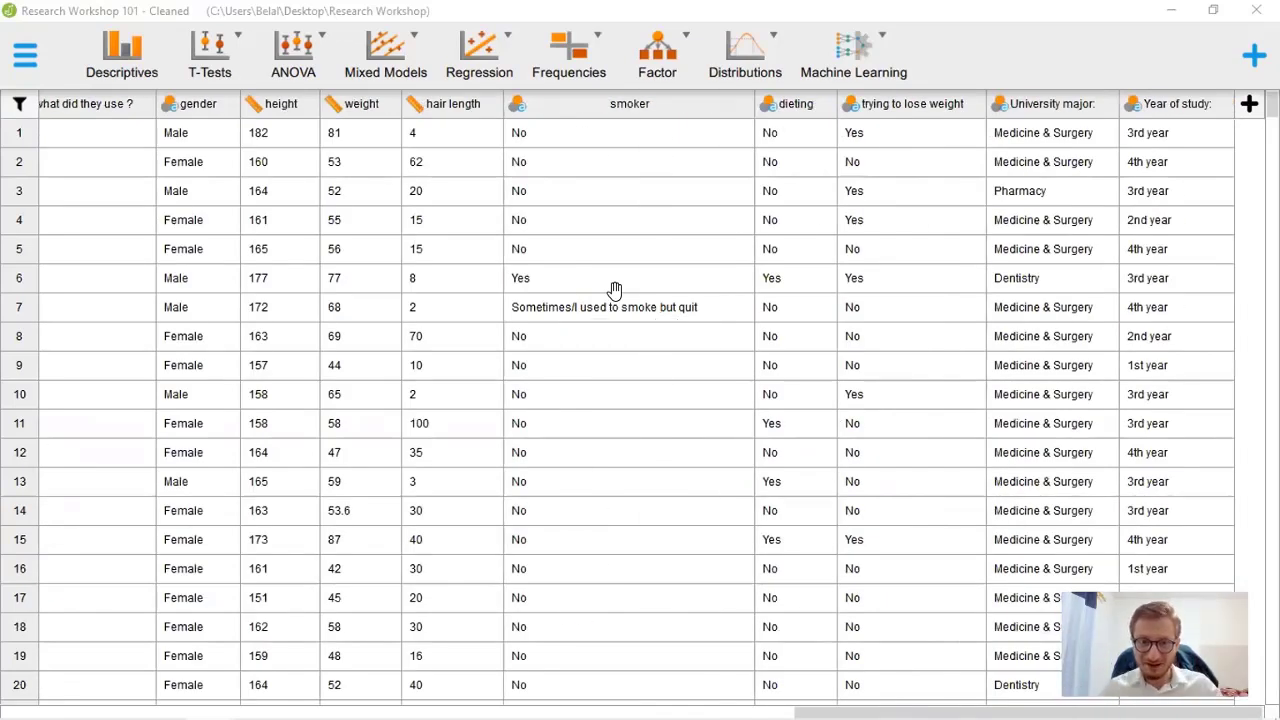
scroll(597, 154, left, 3)
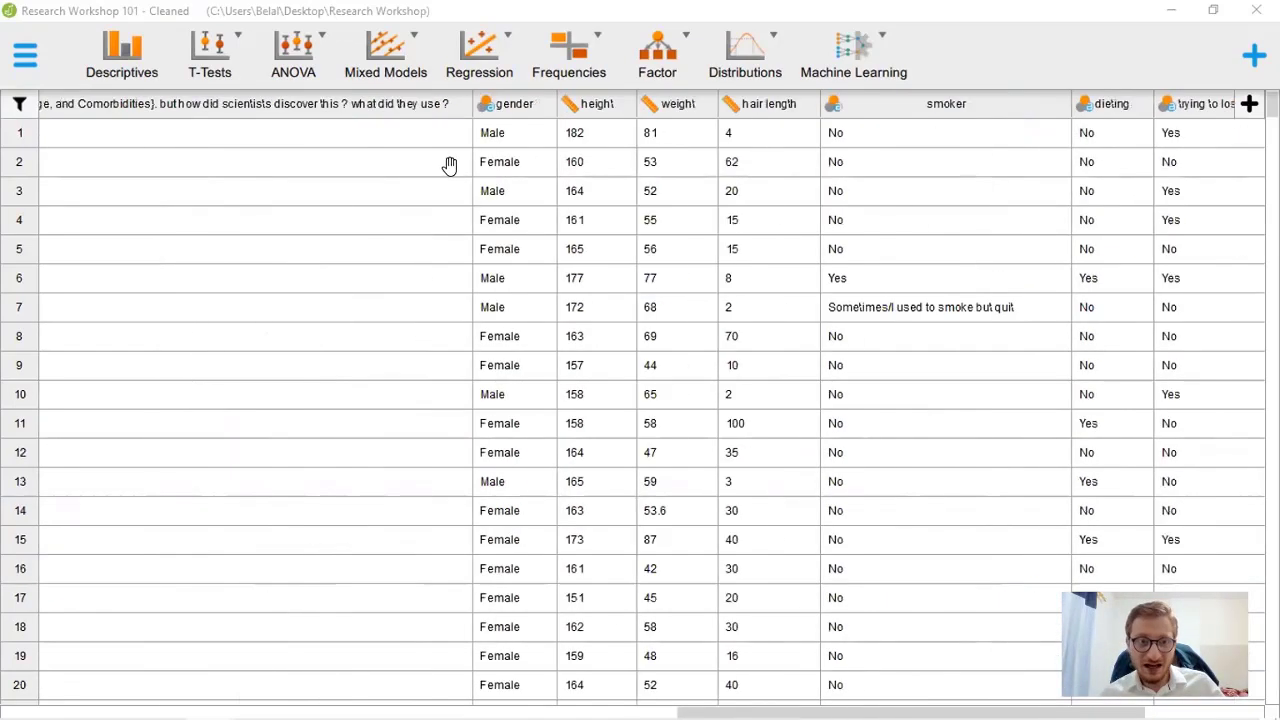
scroll(449, 168, left, 3)
scroll(300, 120, left, 1)
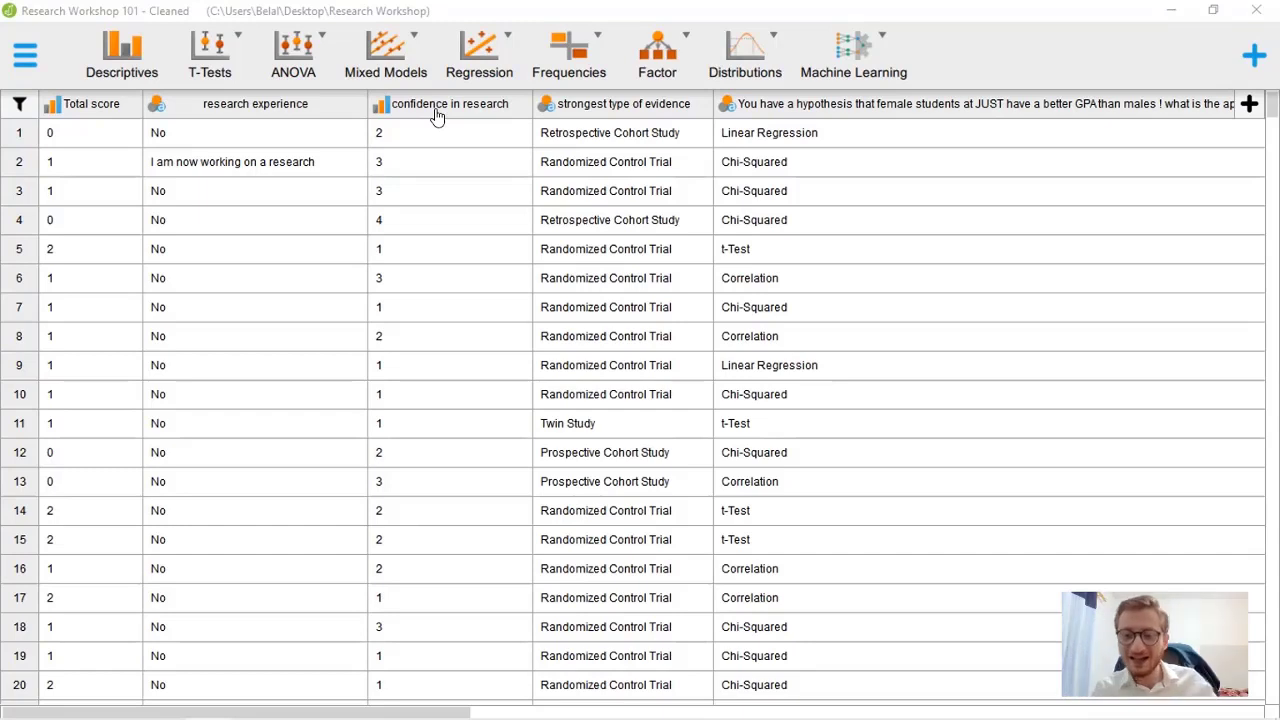
Compare the measurement types of the two statistical-test question columns with those of gender, height, weight, hair length and confidence in research.
scroll(437, 118, right, 10)
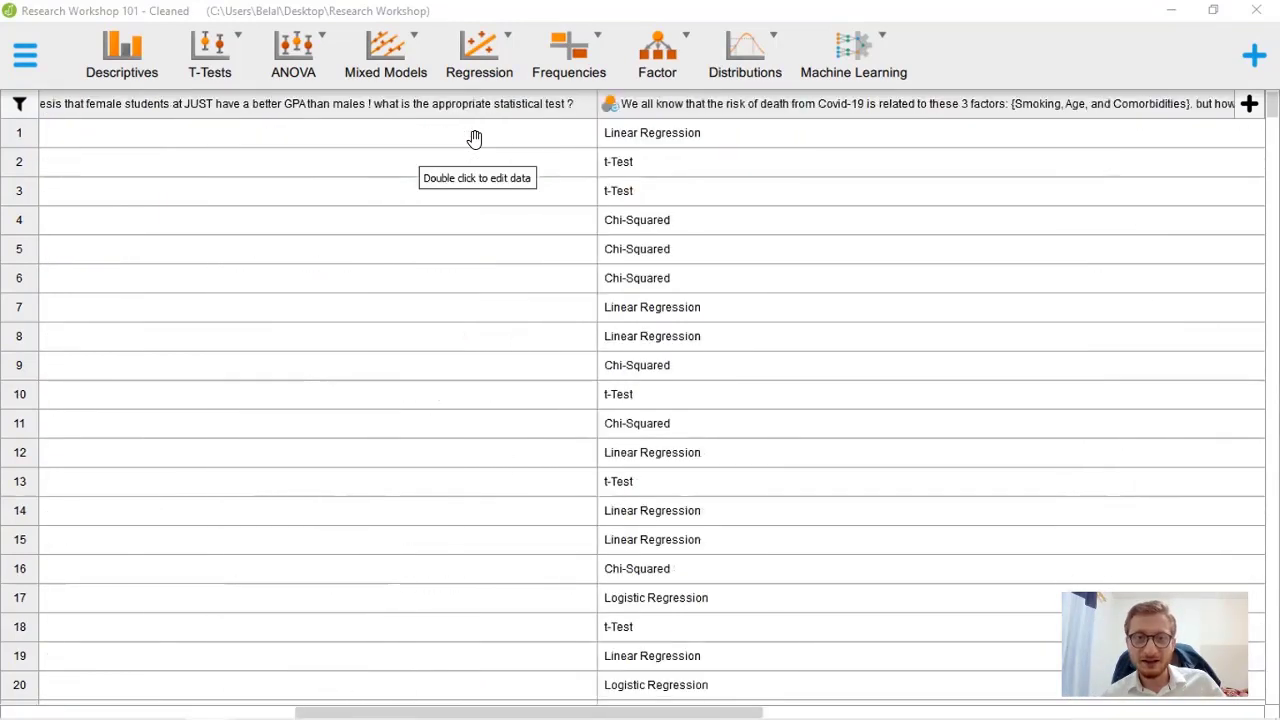
scroll(475, 138, right, 5)
scroll(500, 141, right, 8)
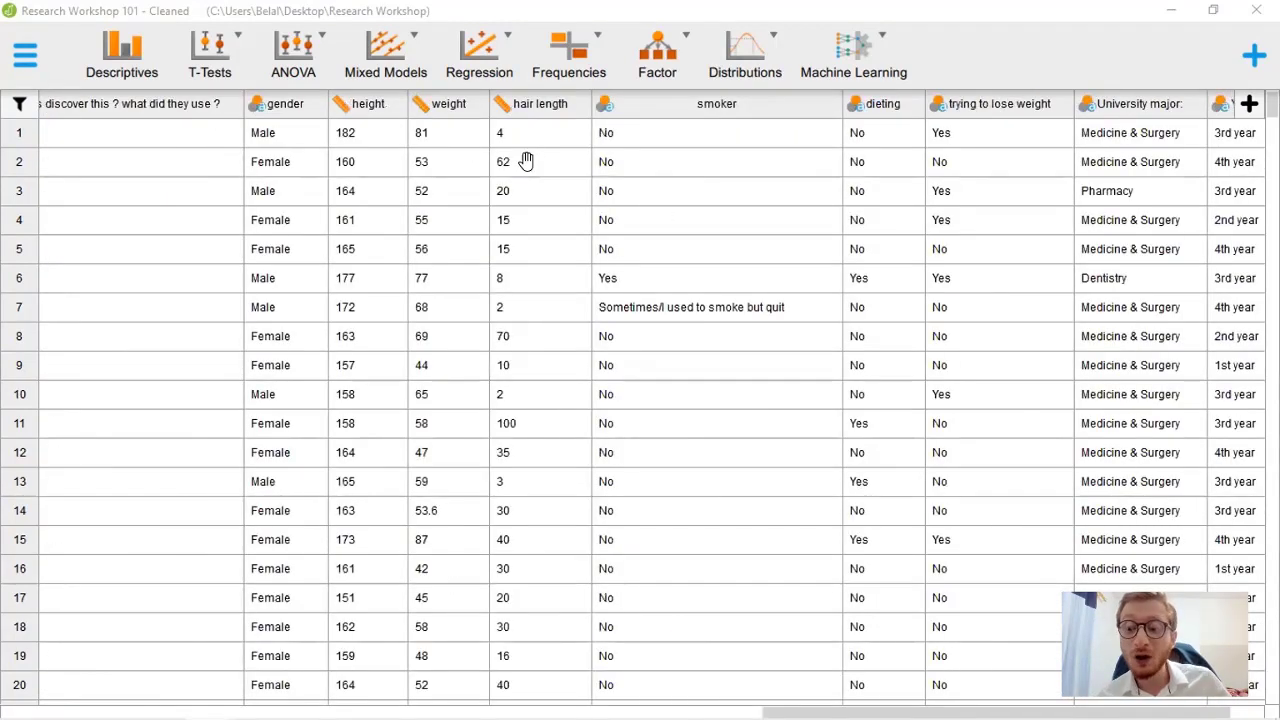
scroll(530, 180, left, 2)
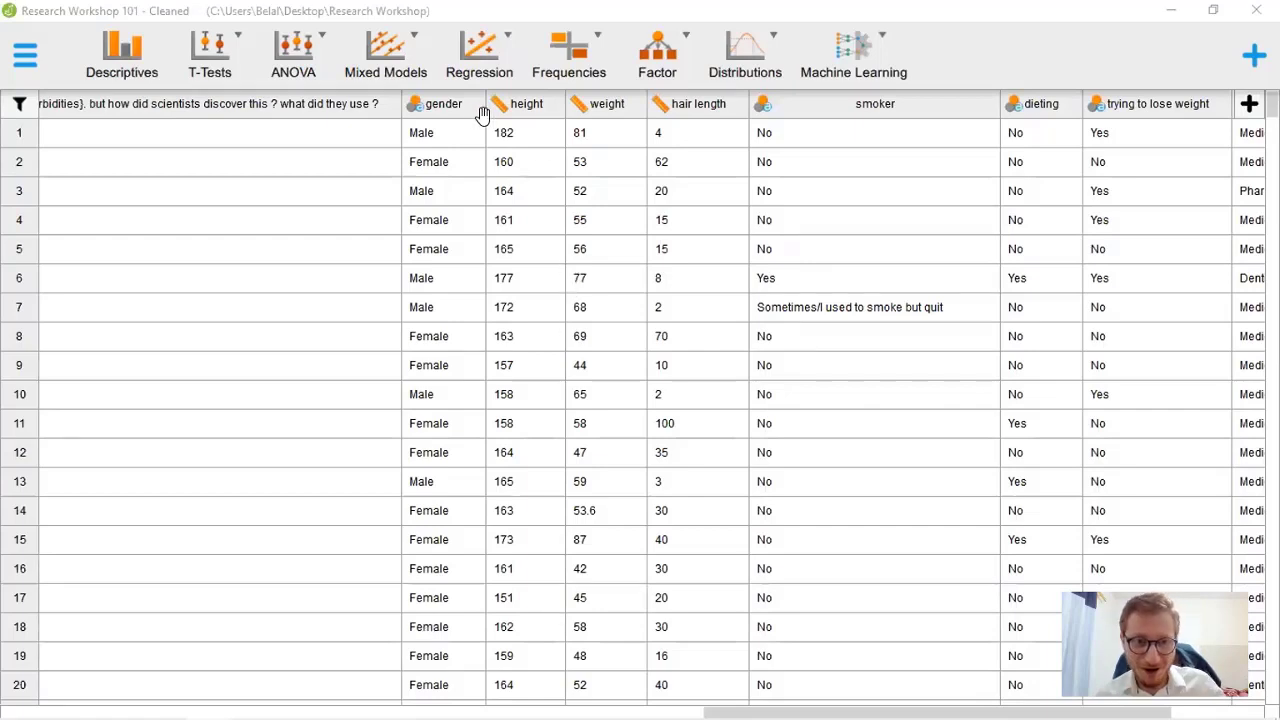
scroll(122, 131, left, 2)
scroll(180, 129, left, 4)
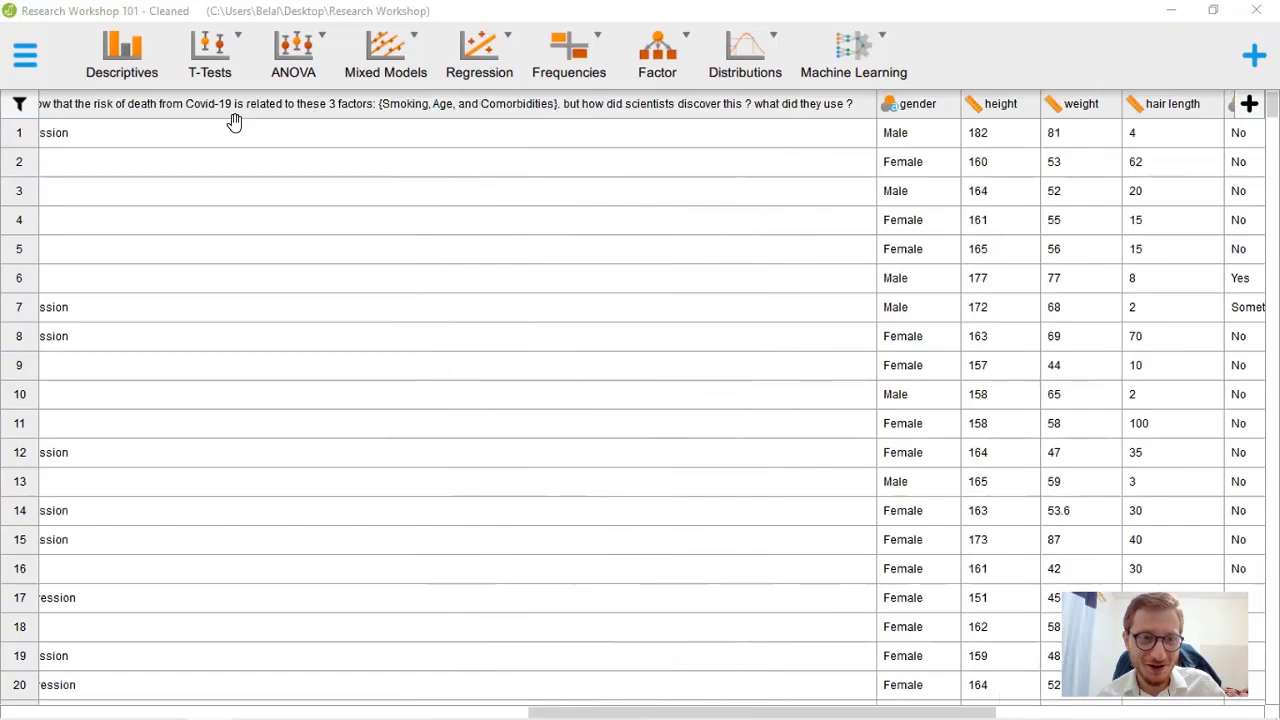
scroll(420, 118, right, 4)
scroll(645, 119, left, 15)
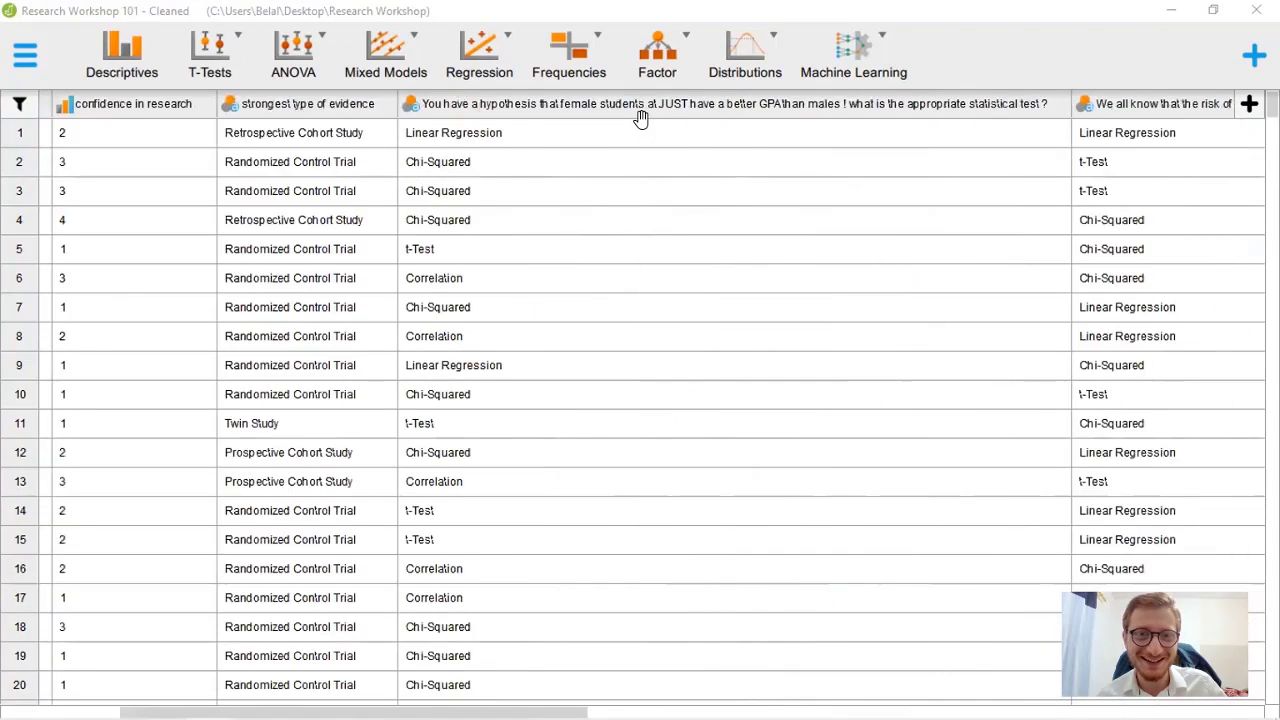
scroll(400, 115, left, 4)
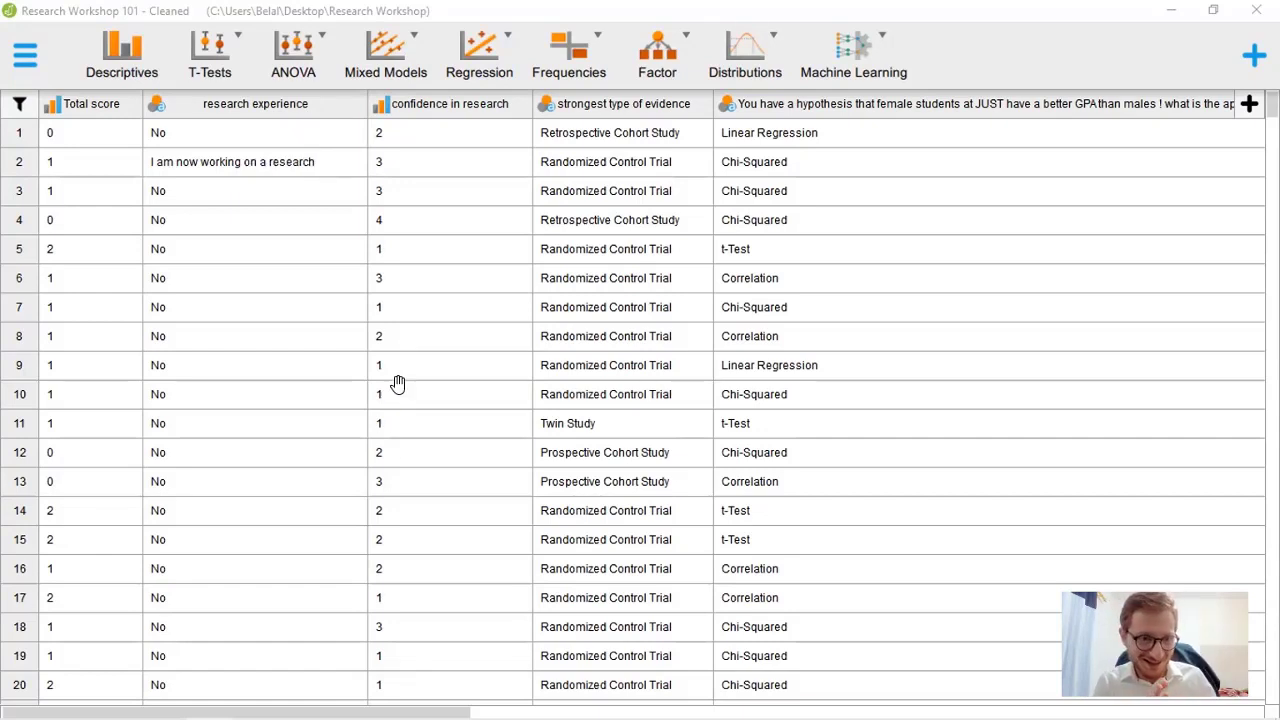
Review individual responses down the rows, and the smoker, dieting and trying to lose weight columns alongside the numeric hair length column.
scroll(429, 300, down, 5)
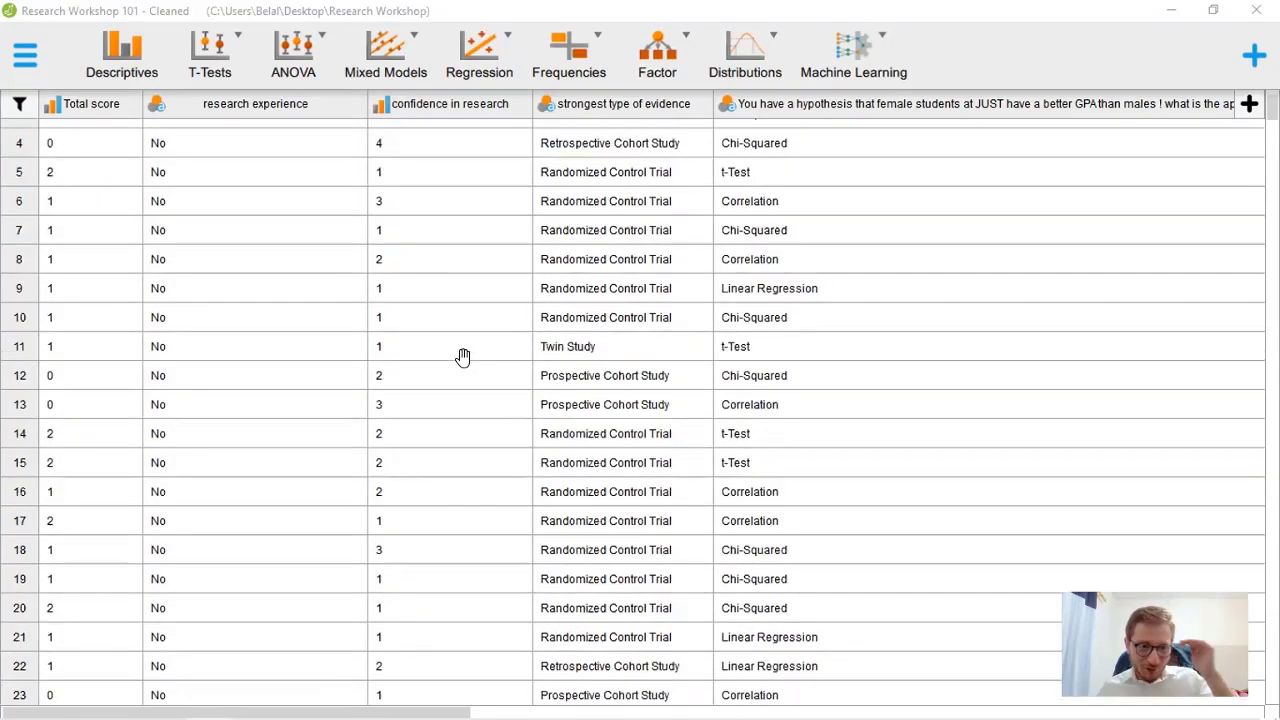
scroll(415, 413, down, 3)
scroll(400, 434, up, 8)
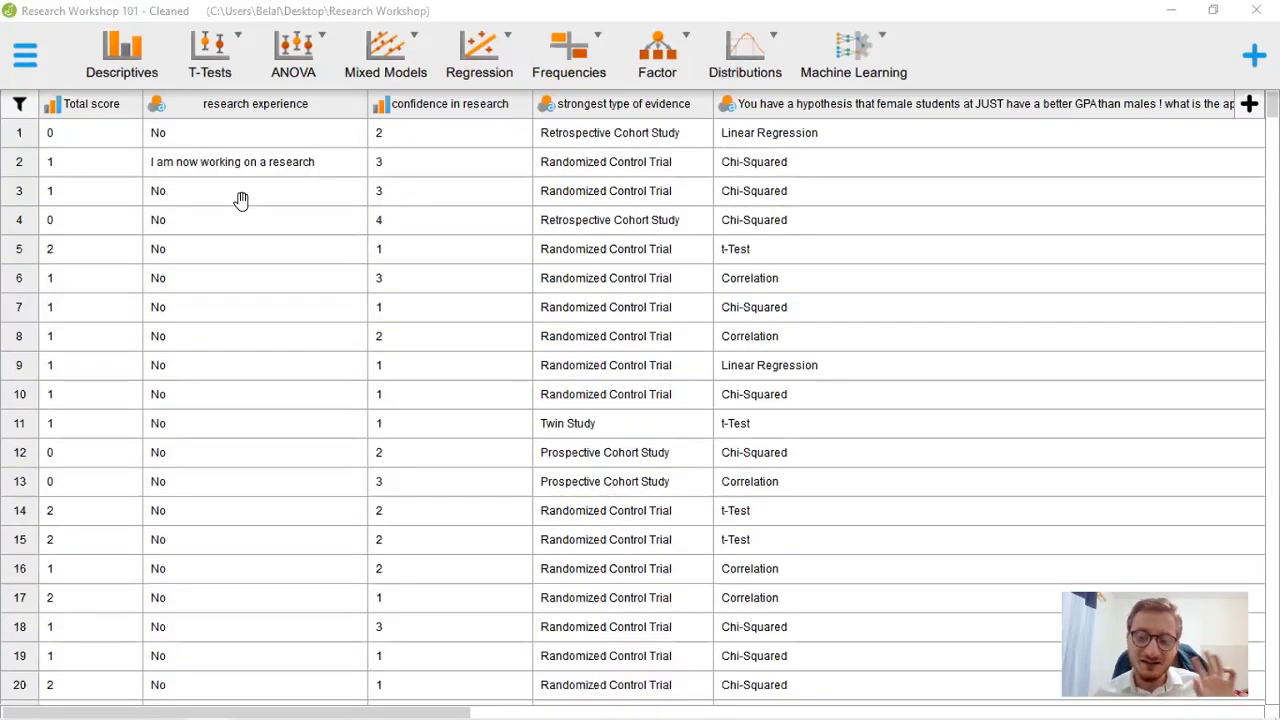
scroll(246, 207, down, 3)
scroll(248, 209, up, 3)
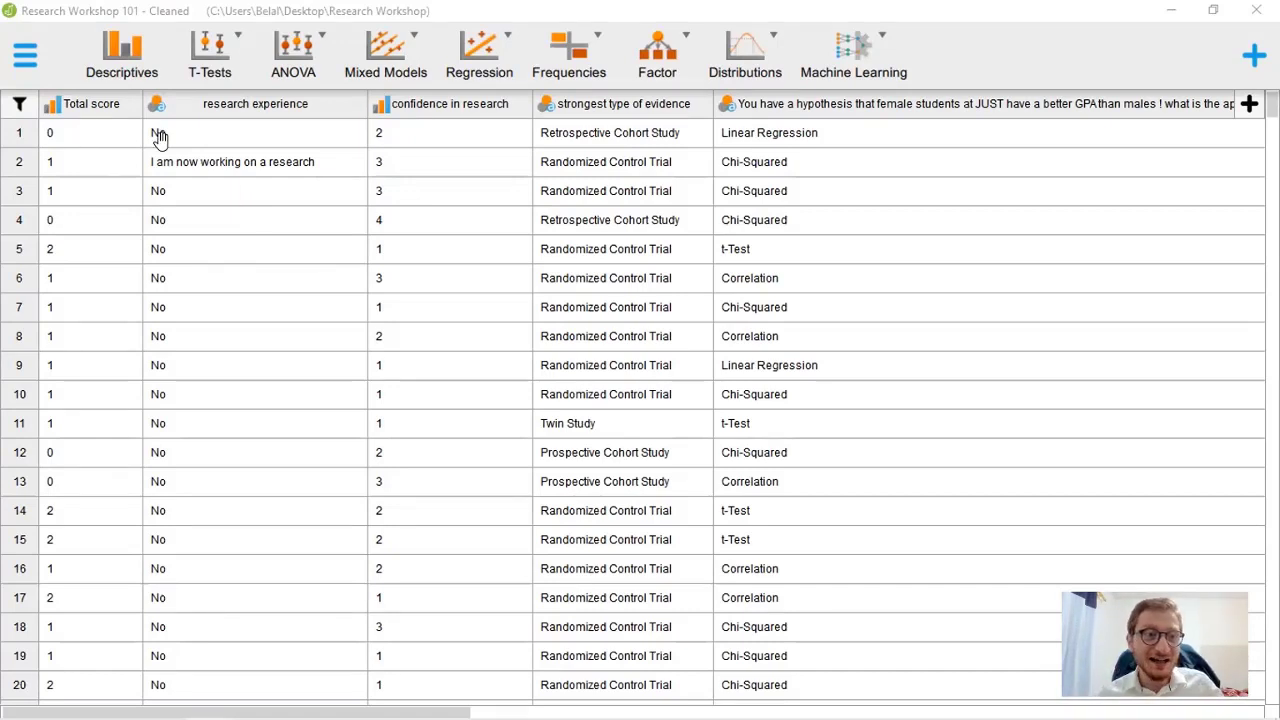
scroll(487, 170, right, 5)
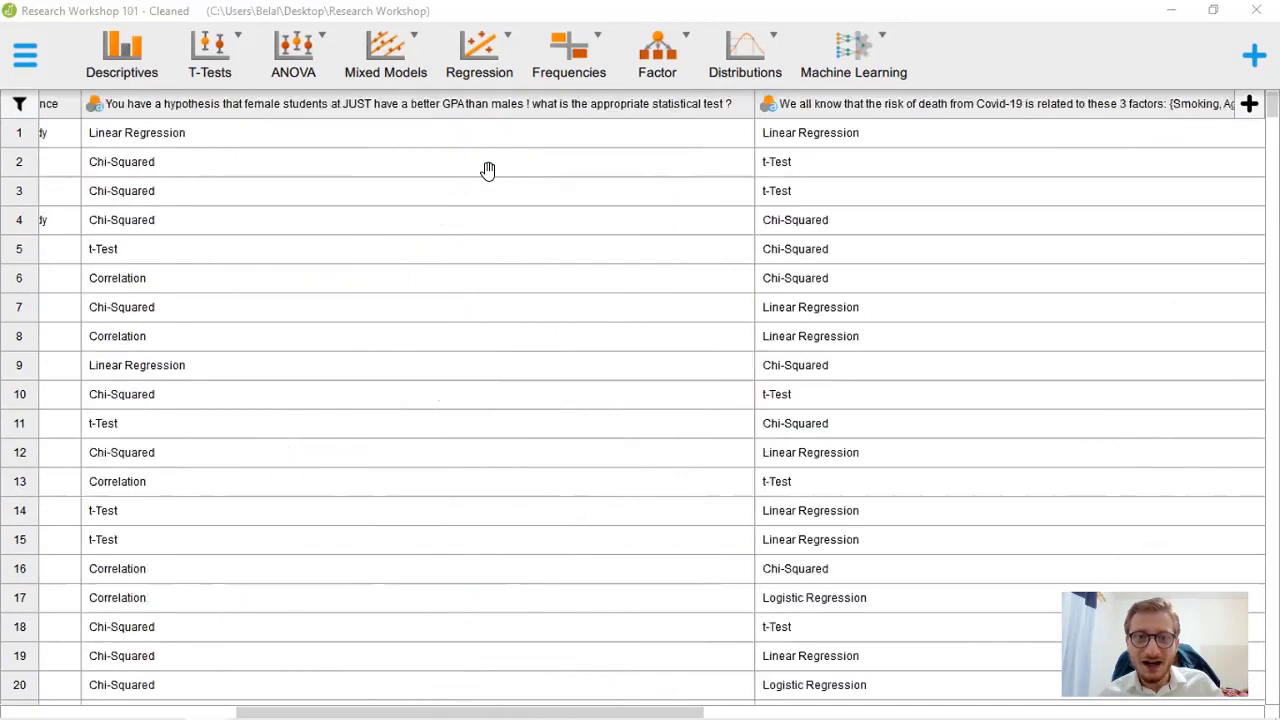
scroll(455, 125, left, 4)
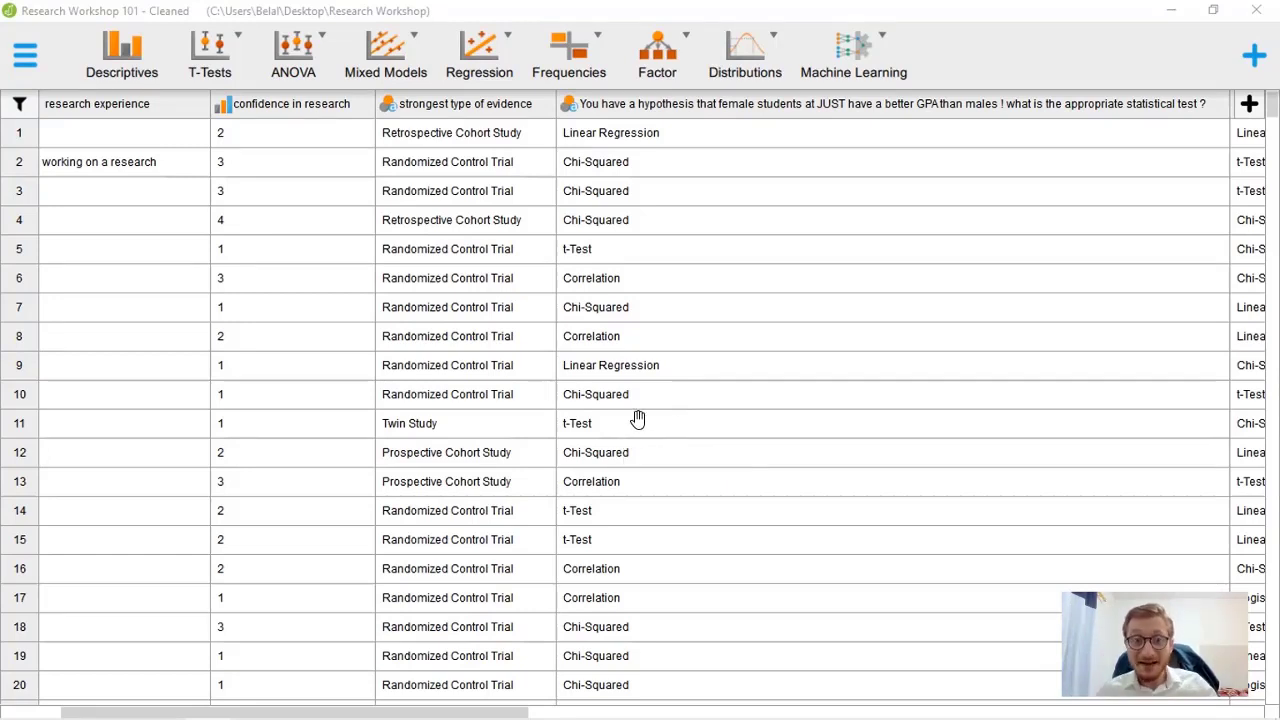
scroll(663, 328, right, 3)
scroll(663, 328, right, 5)
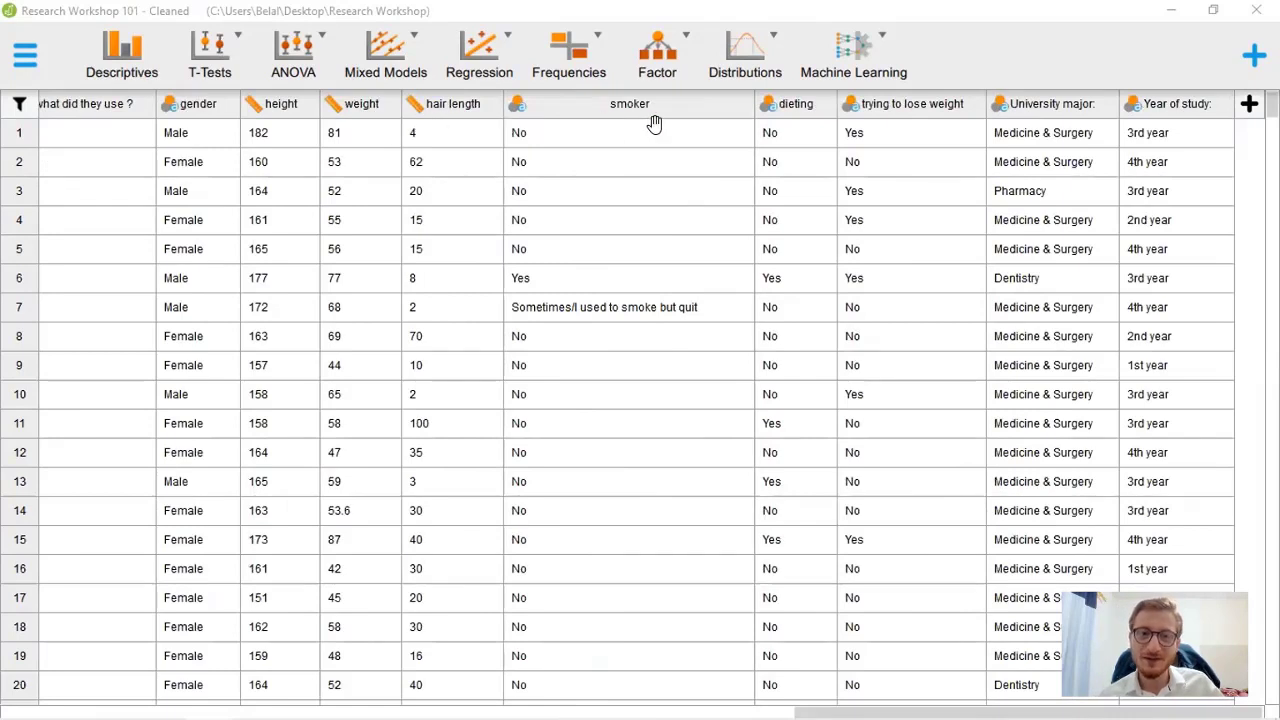
scroll(640, 123, left, 2)
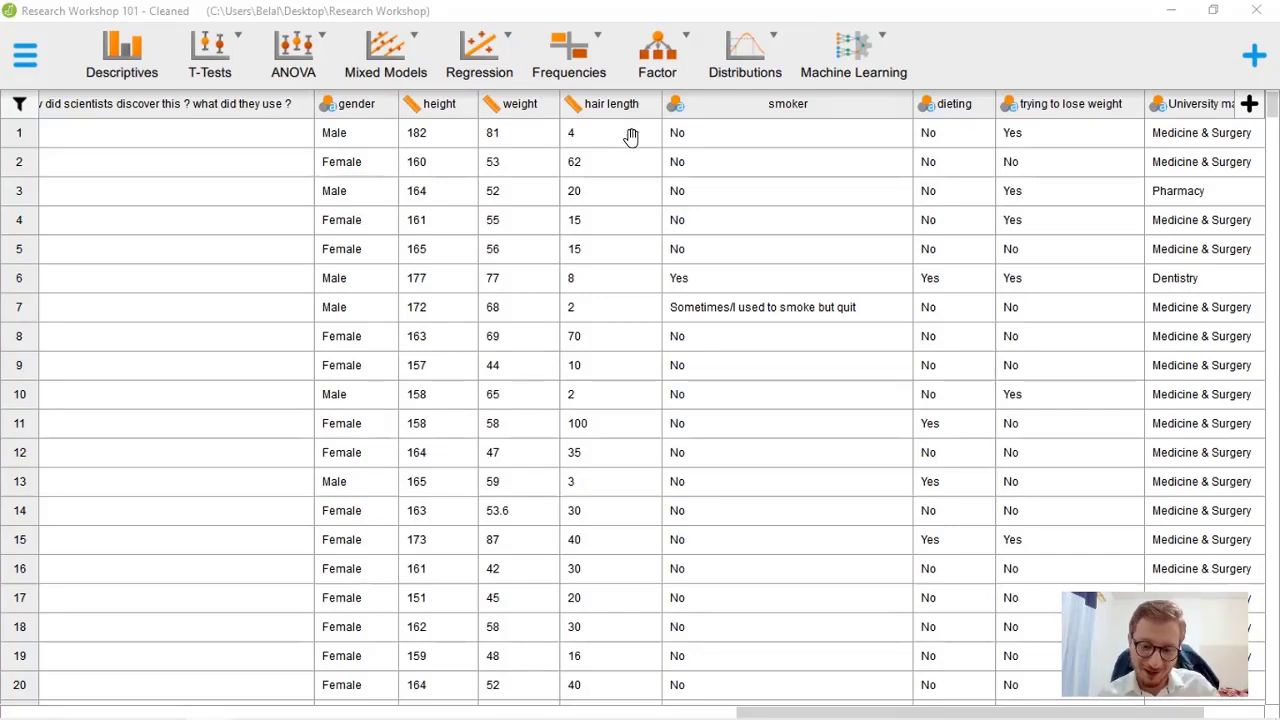
scroll(642, 148, down, 4)
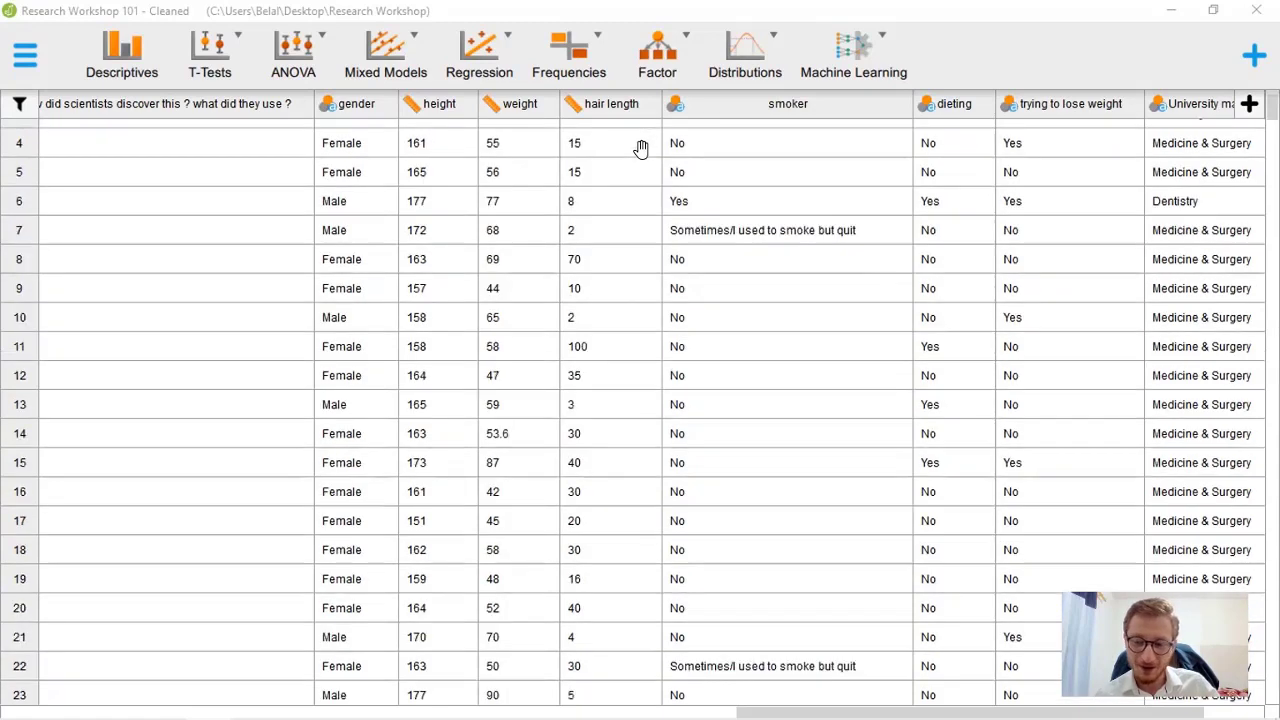
scroll(660, 148, up, 4)
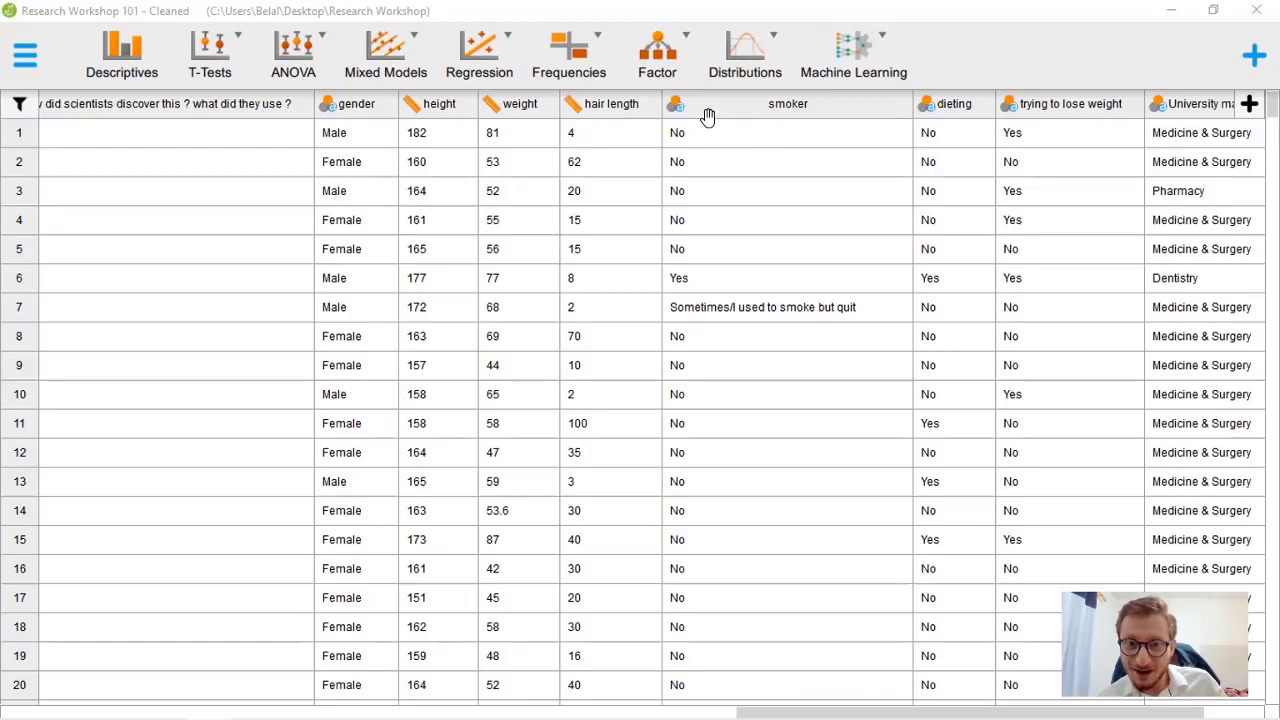
Switch to the Prezi presentation in Chrome and go to the first Data Types & Descriptive Stats topic.
key(alt+Tab)
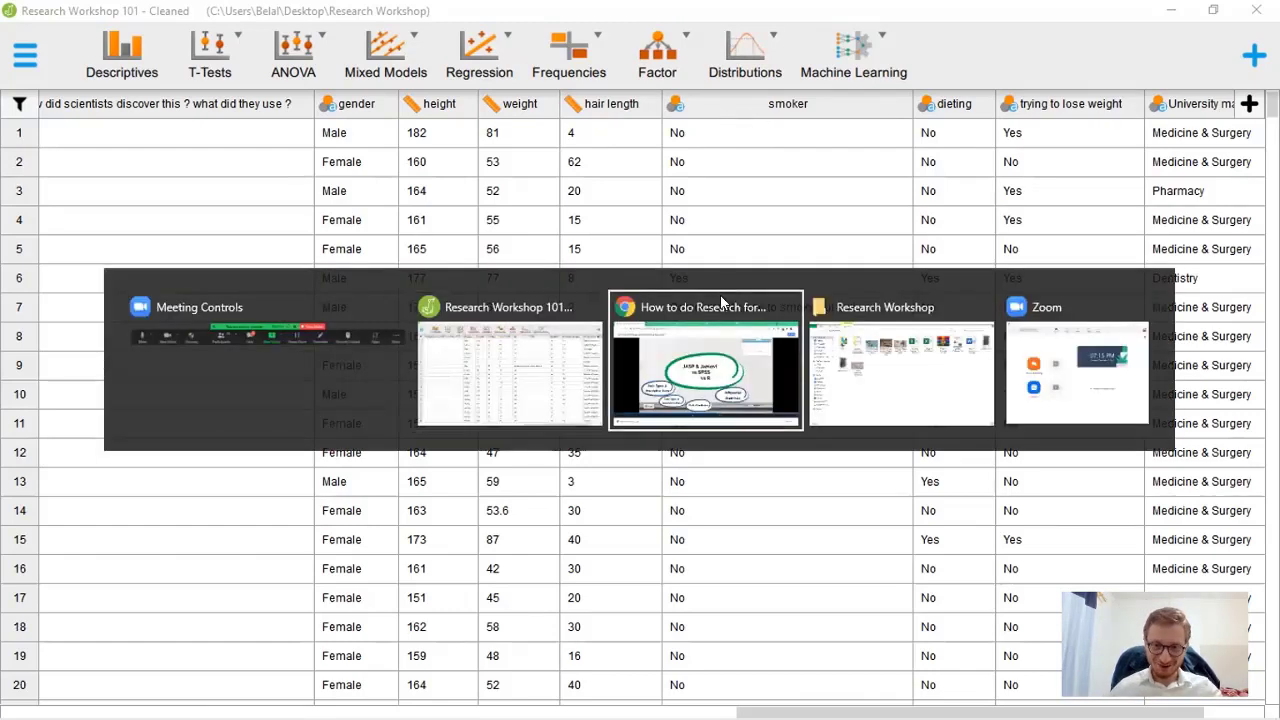
click(640, 345)
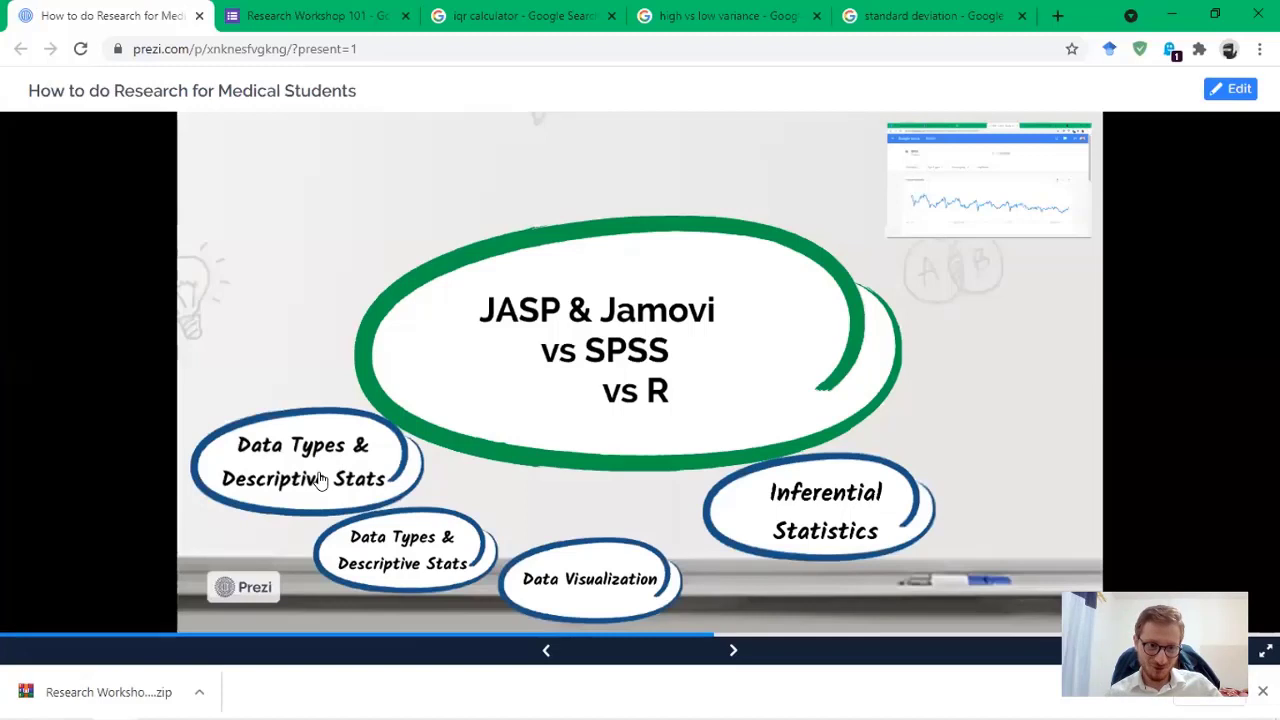
click(320, 478)
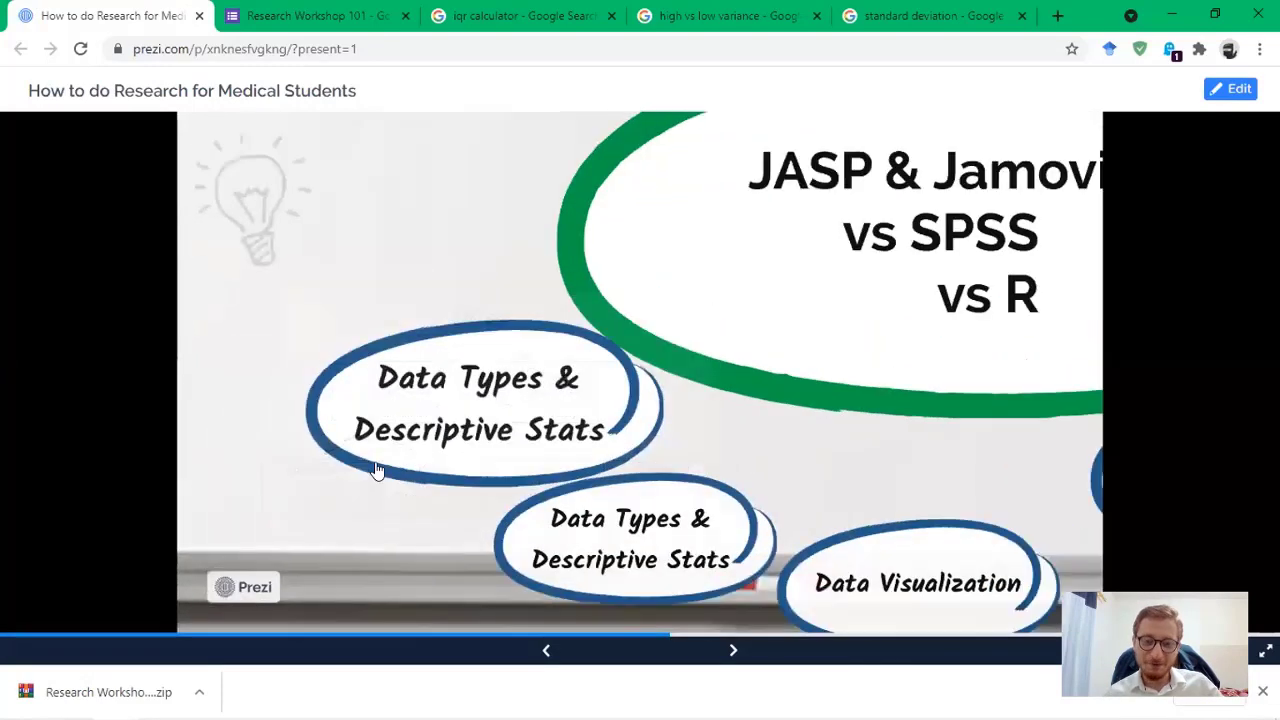
click(315, 482)
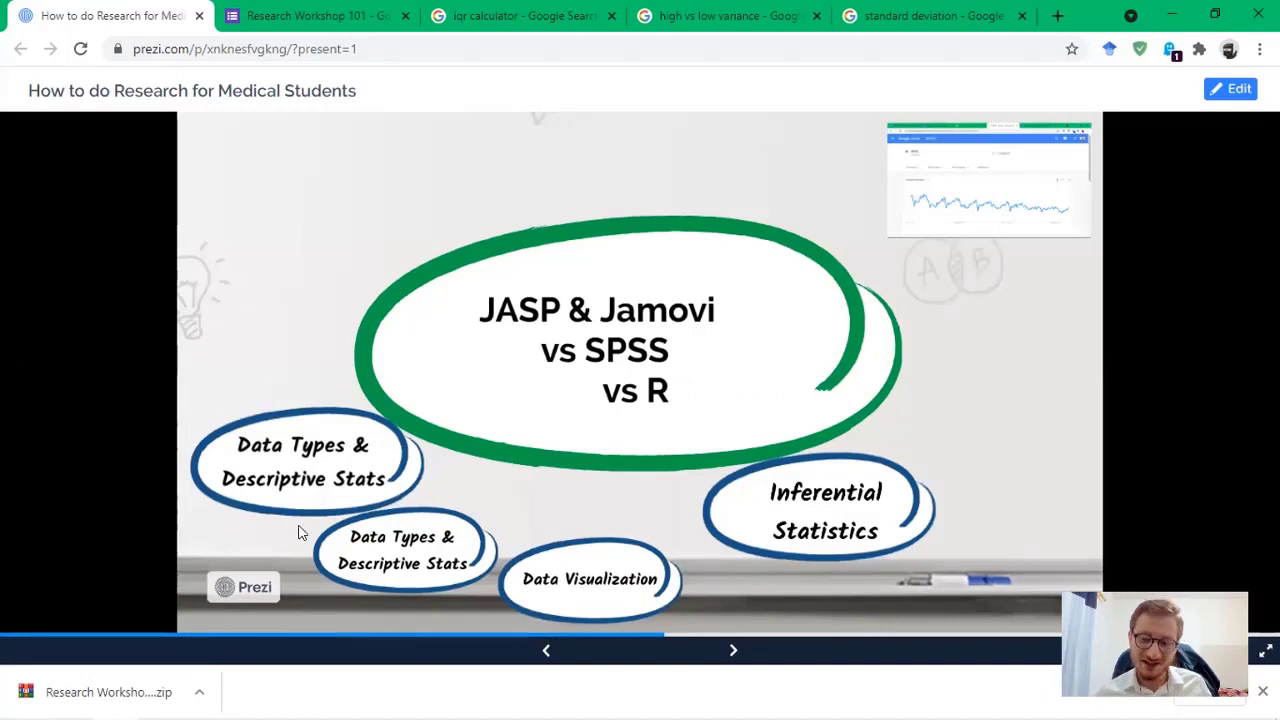
Open the first Data Types & Descriptive Stats topic in the presentation to view its data classification diagram.
click(335, 480)
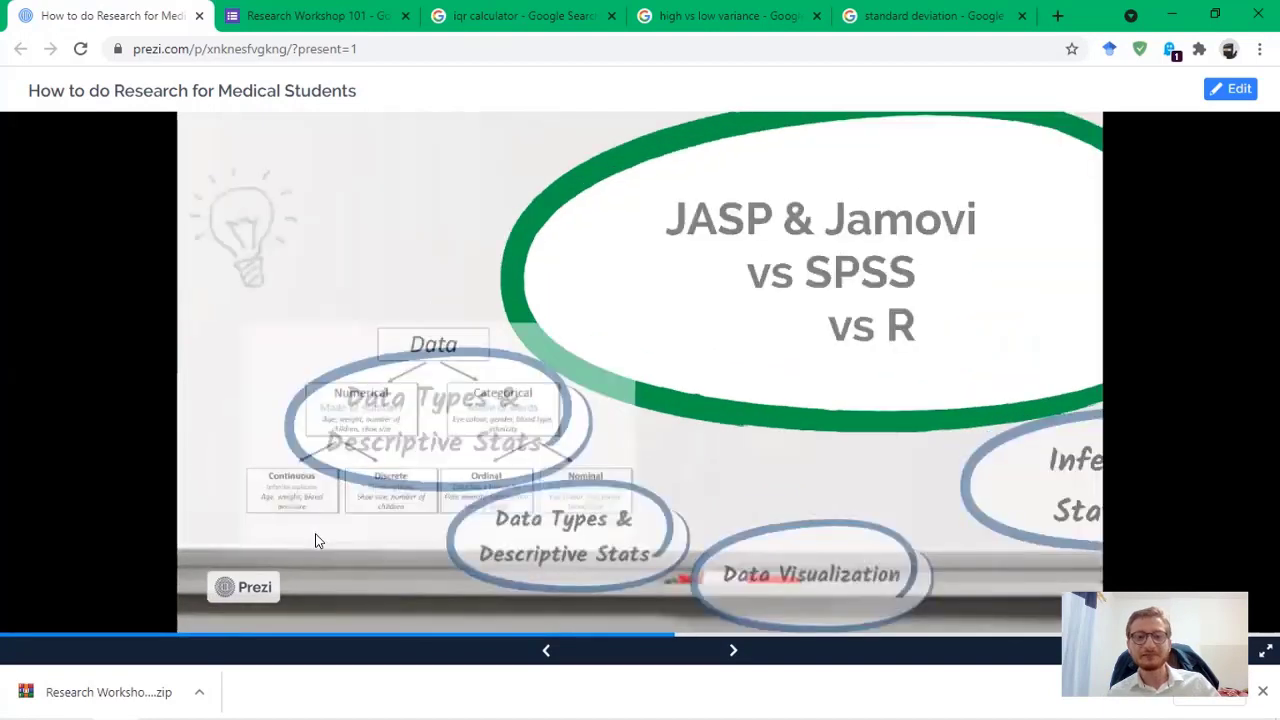
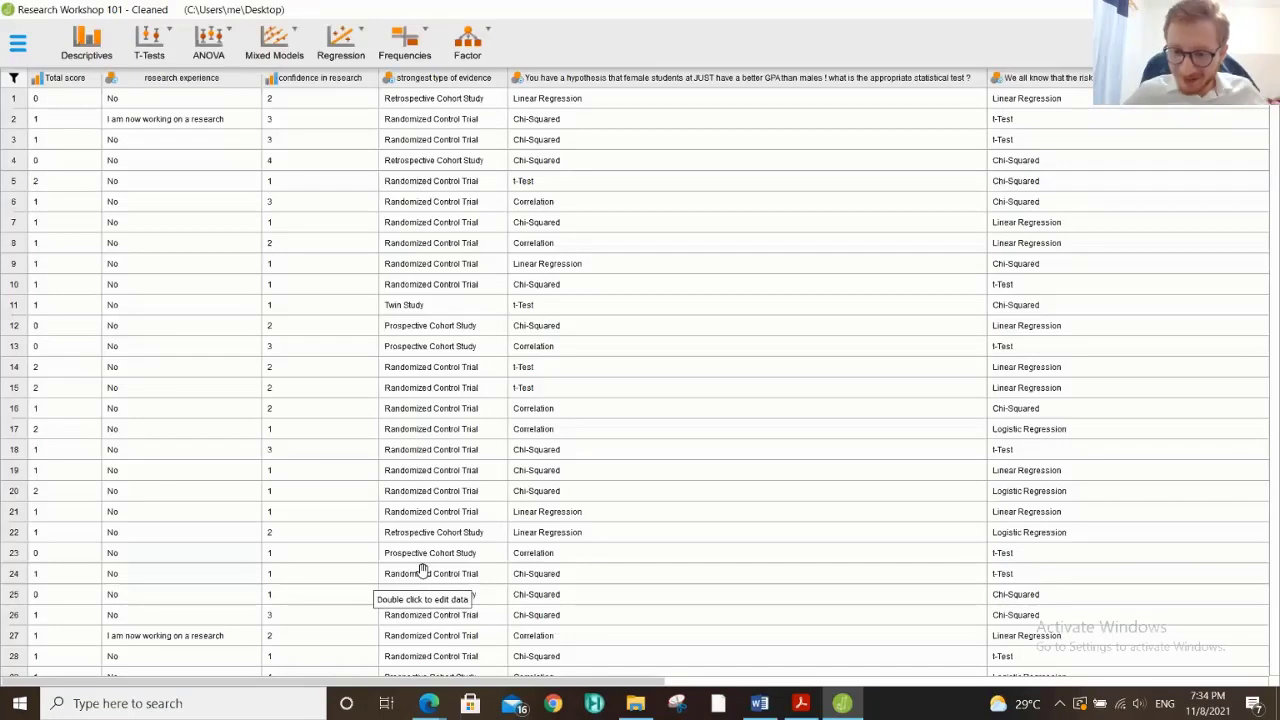
Check the Zoom meeting window in Edge and return to the cleaned dataset in JASP.
mouse_move(428, 703)
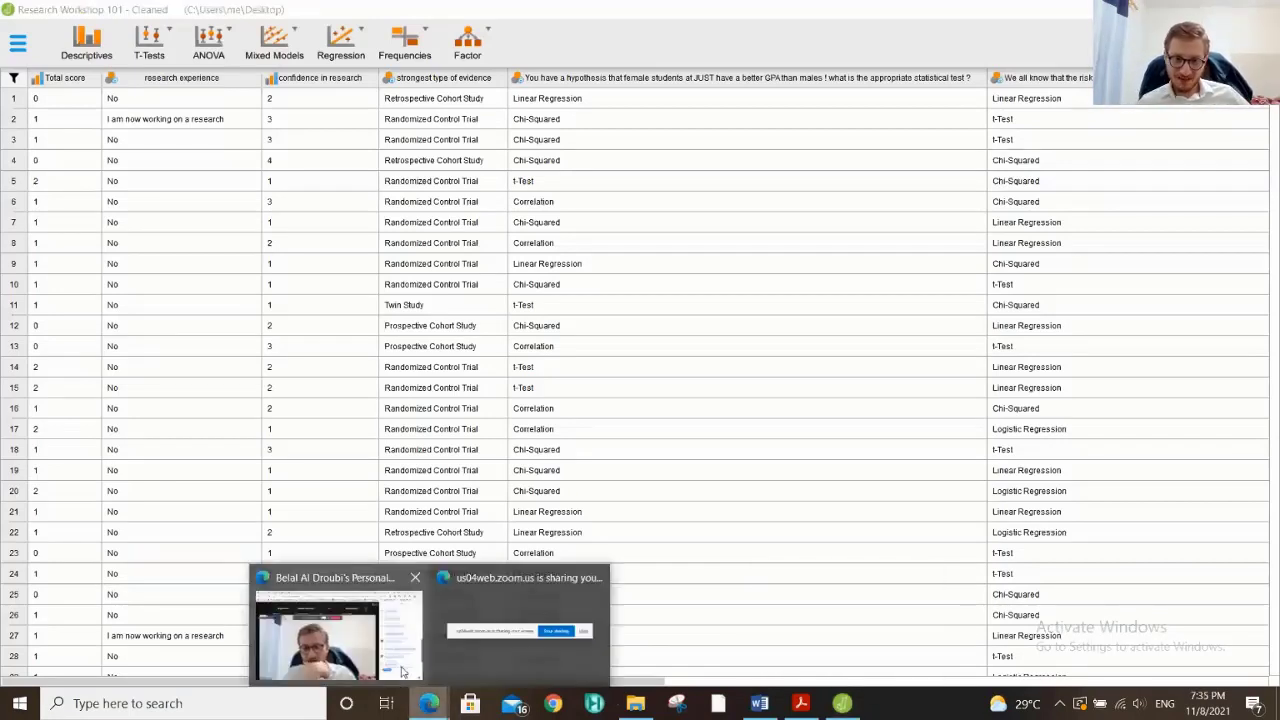
click(393, 663)
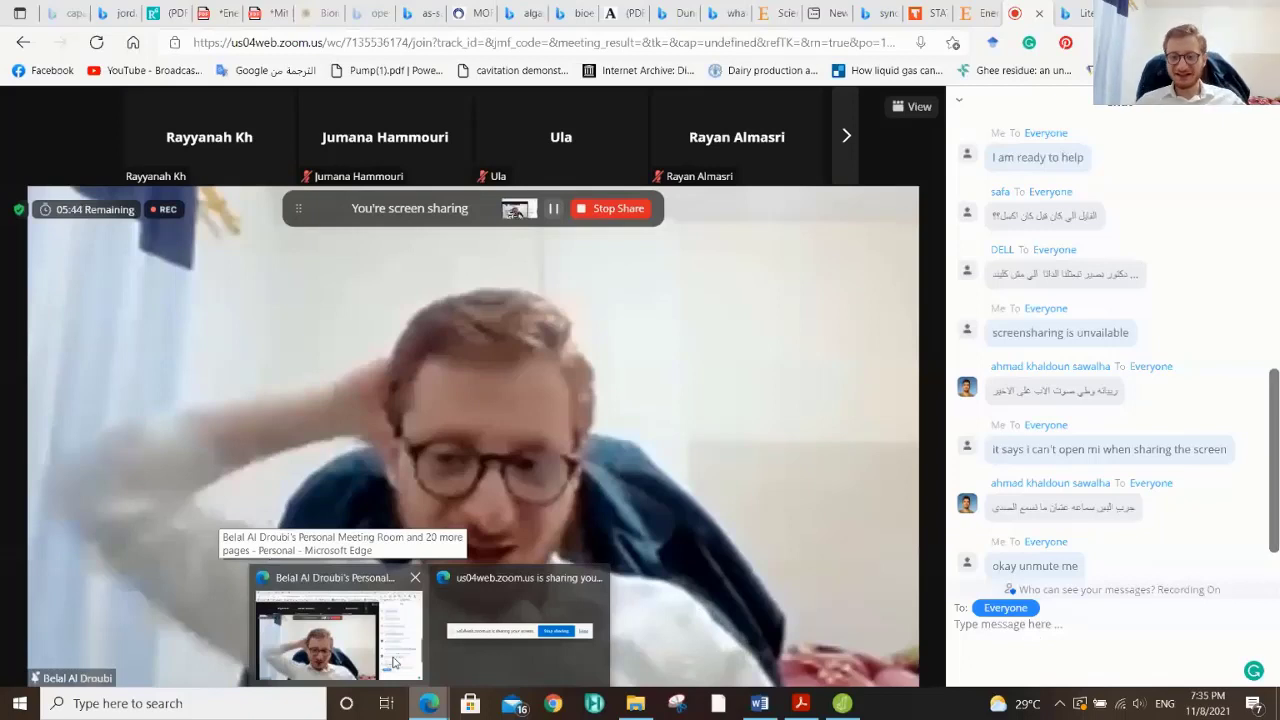
click(395, 662)
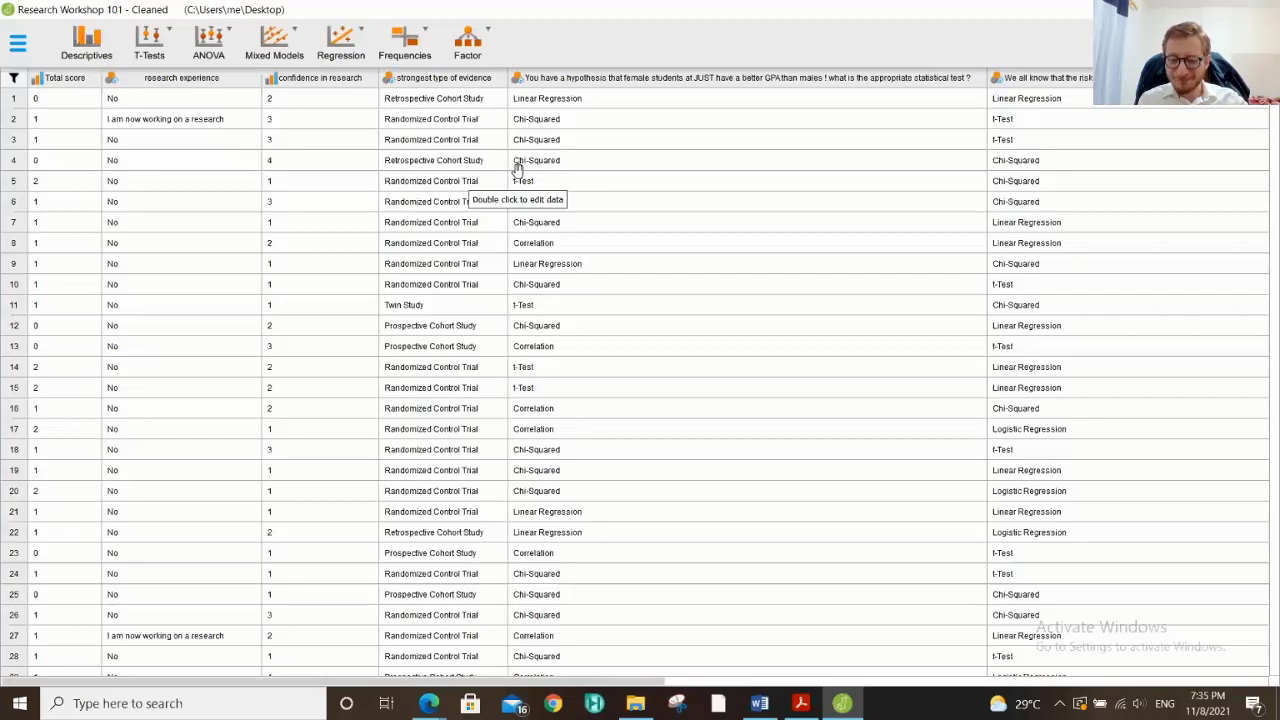
key(XF86AudioLowerVolume)
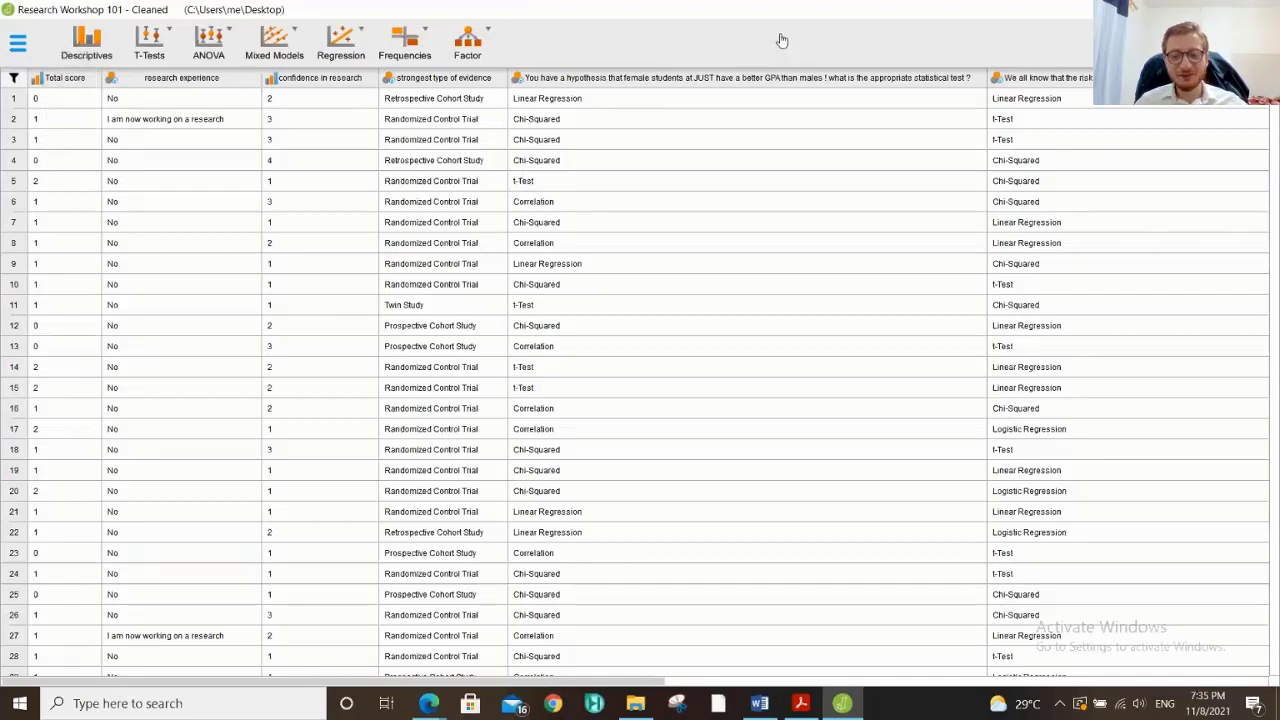
Create a Descriptive Statistics analysis of the cleaned dataset with height as its variable.
drag(843, 180, 527, 184)
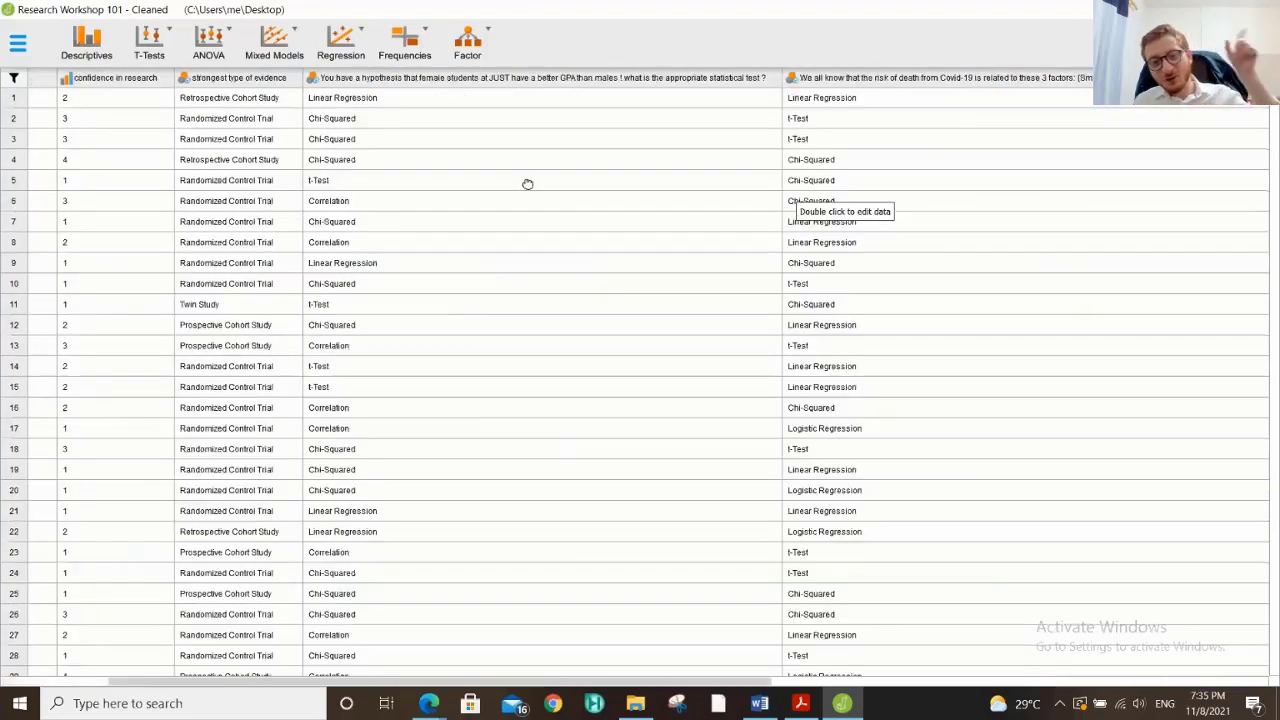
scroll(527, 184, right, 10)
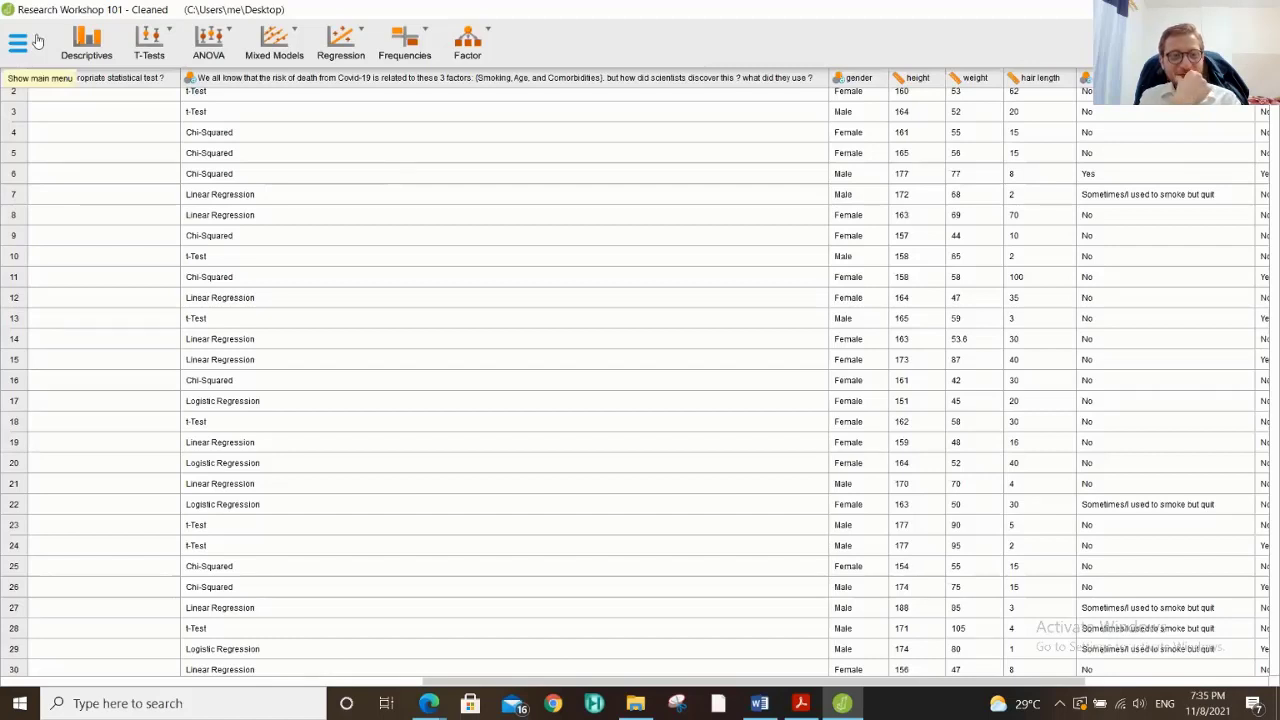
click(95, 40)
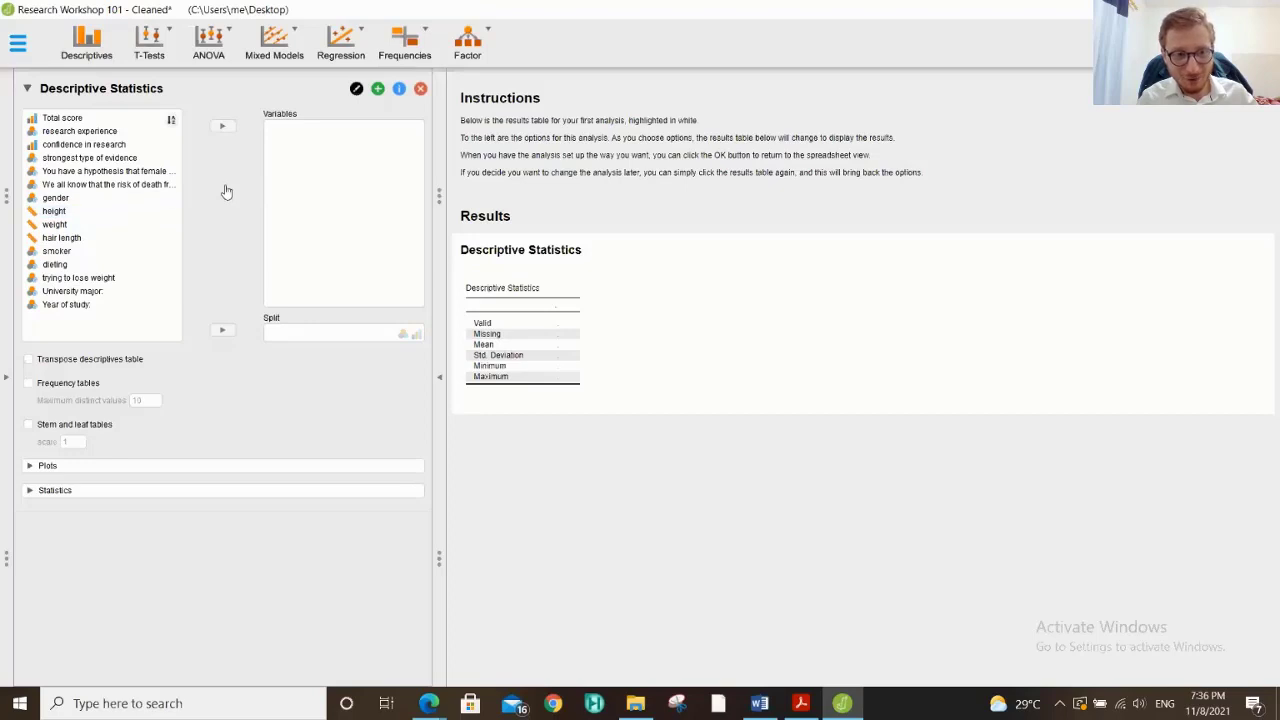
click(55, 211)
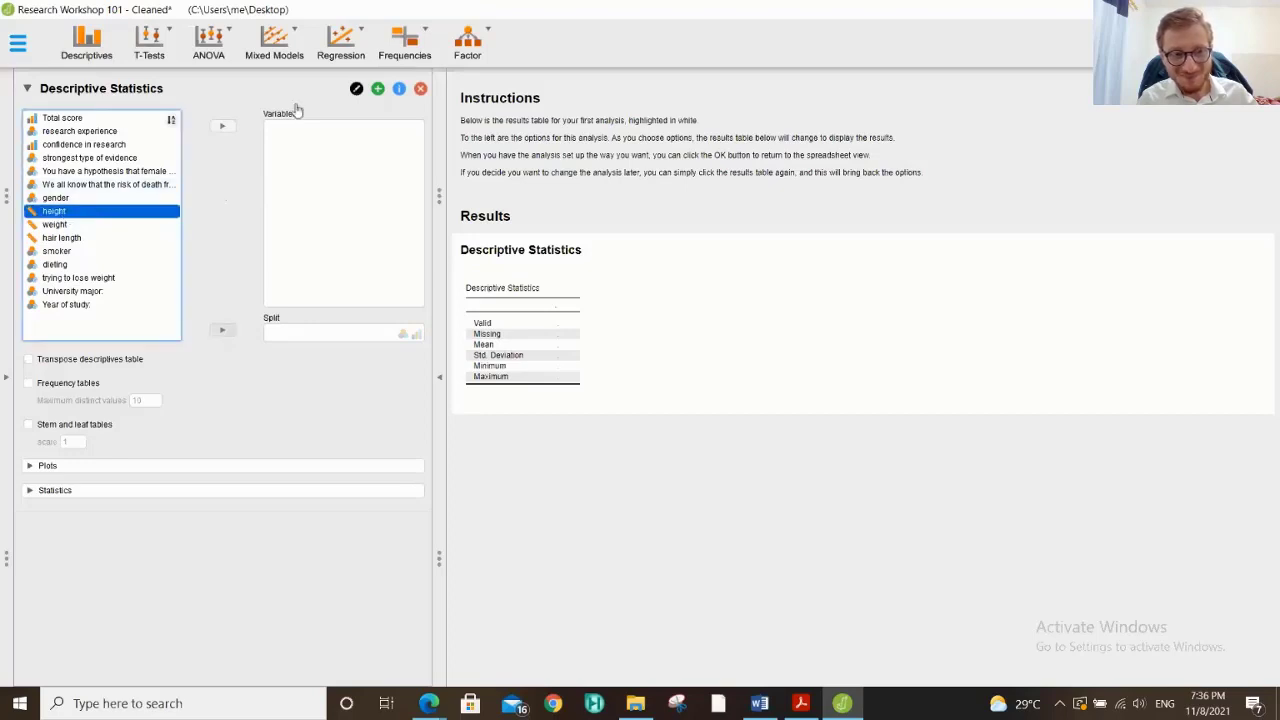
click(223, 127)
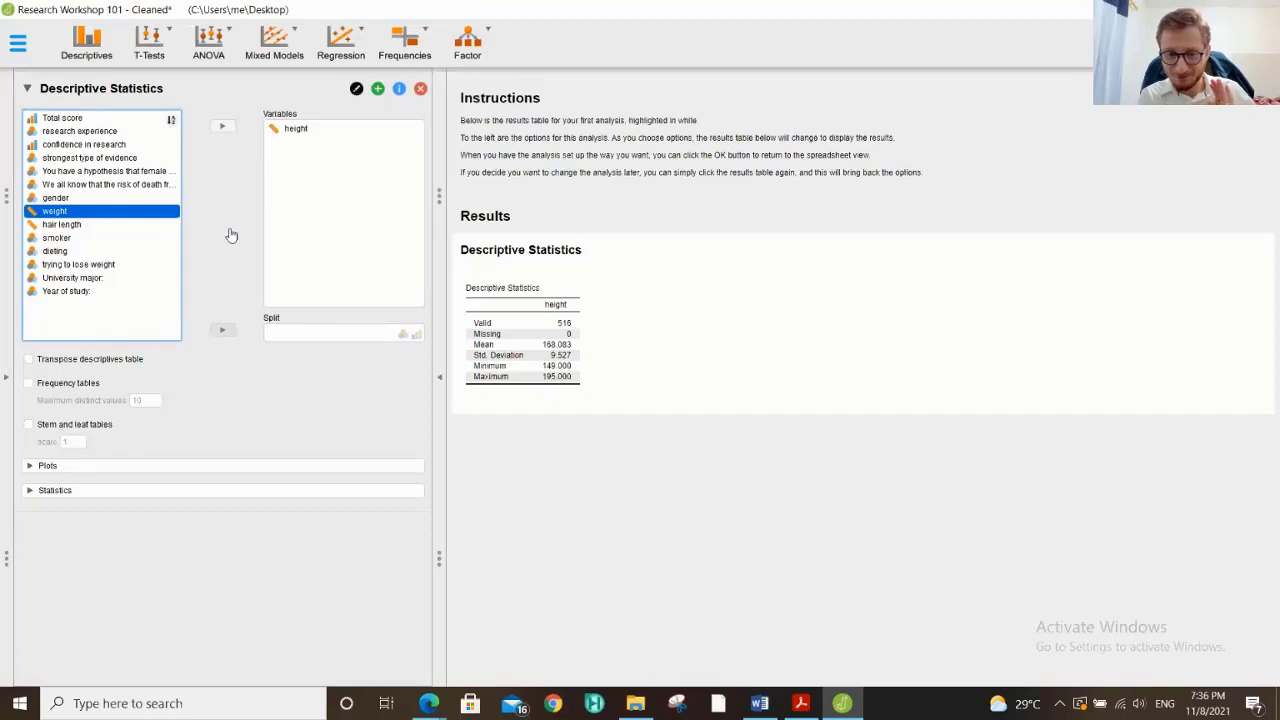
Add weight to the descriptive analysis alongside height, and remove it again.
click(222, 128)
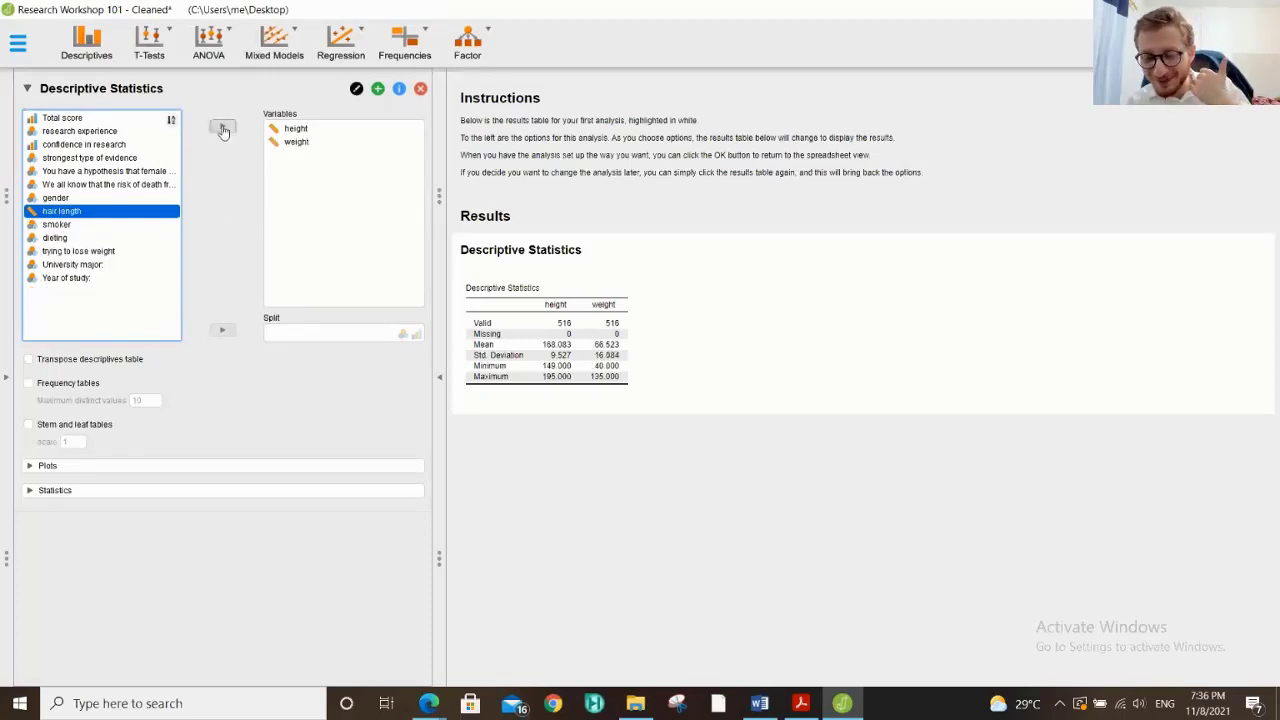
click(298, 130)
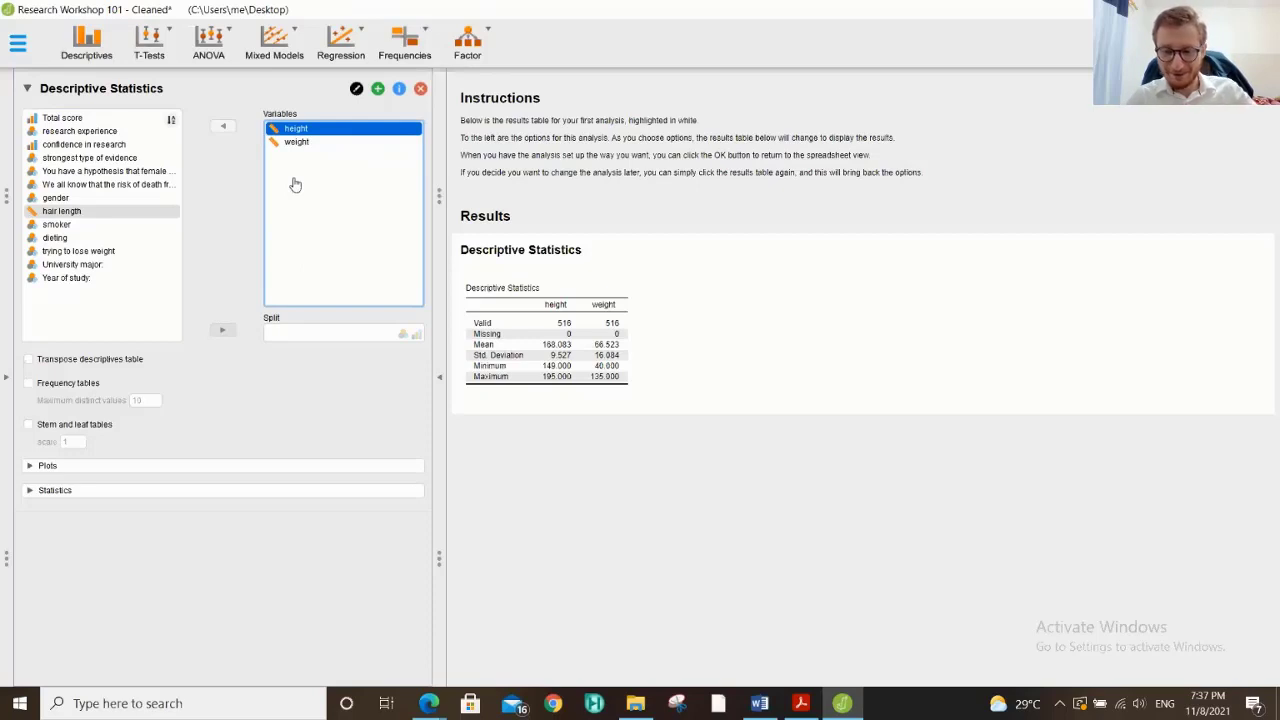
double_click(296, 141)
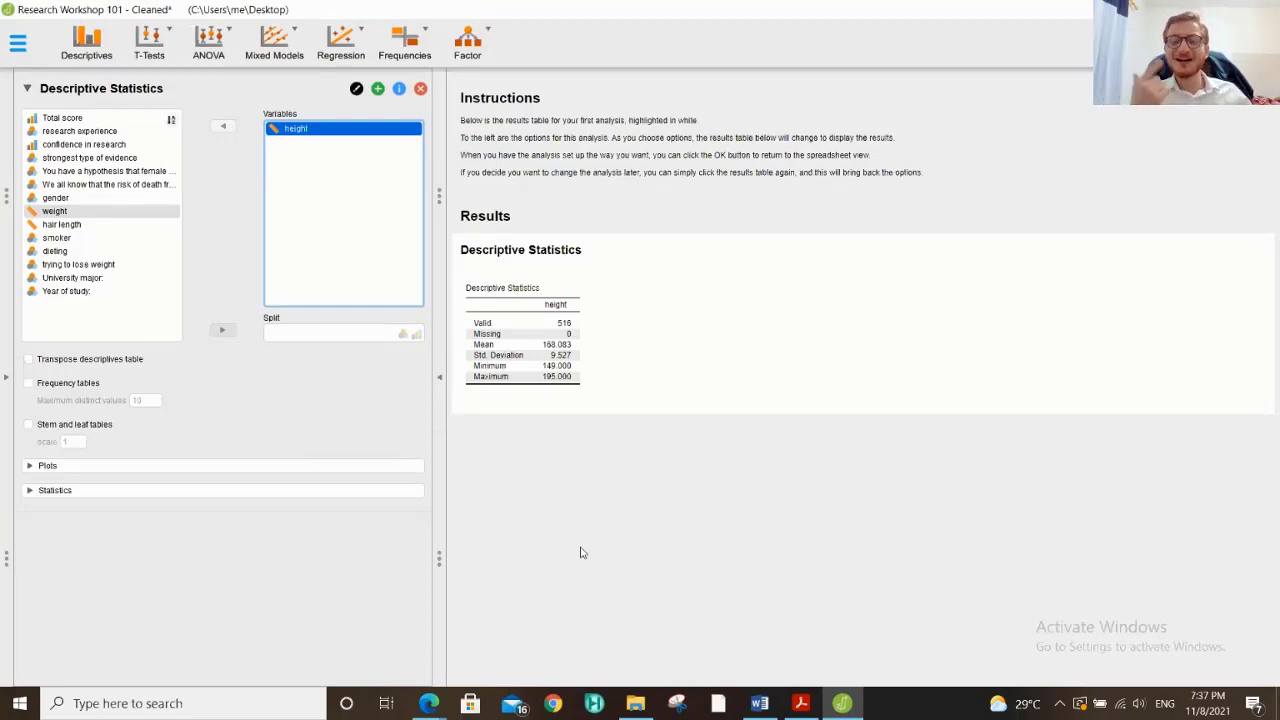
key(XF86AudioLowerVolume)
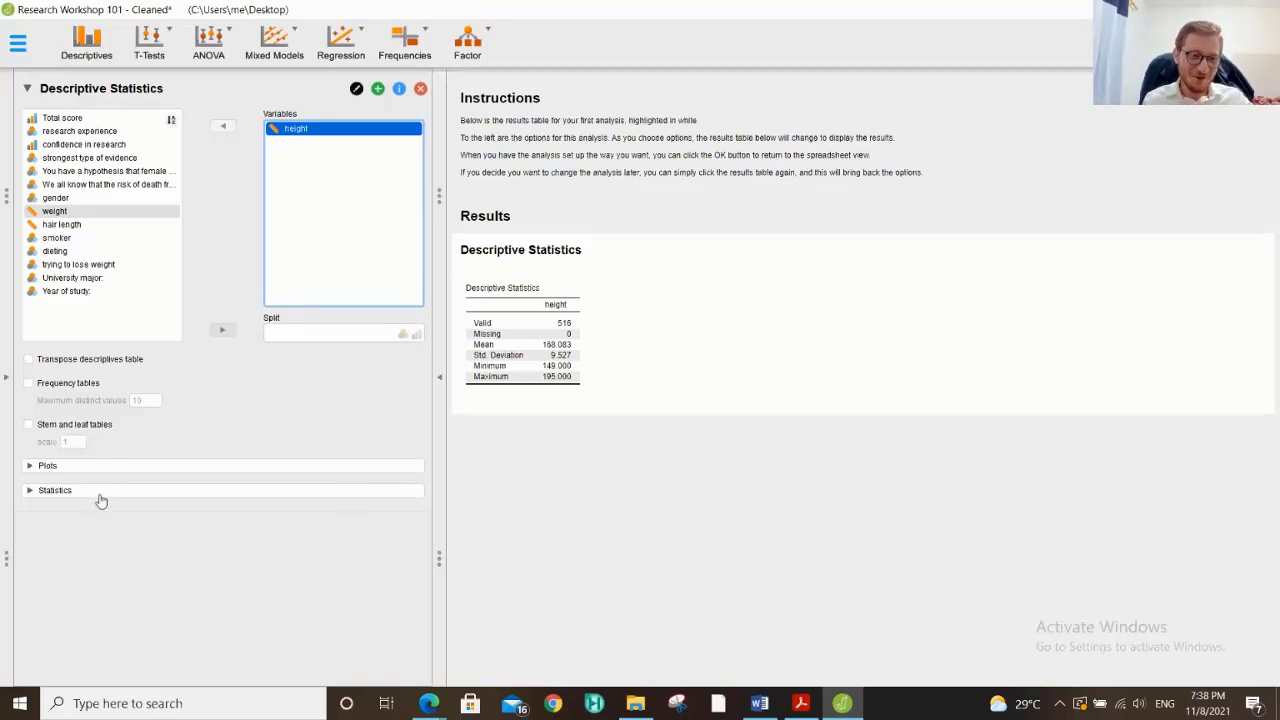
Add a distribution plot of height to the descriptive results and stretch the plot horizontally.
click(38, 466)
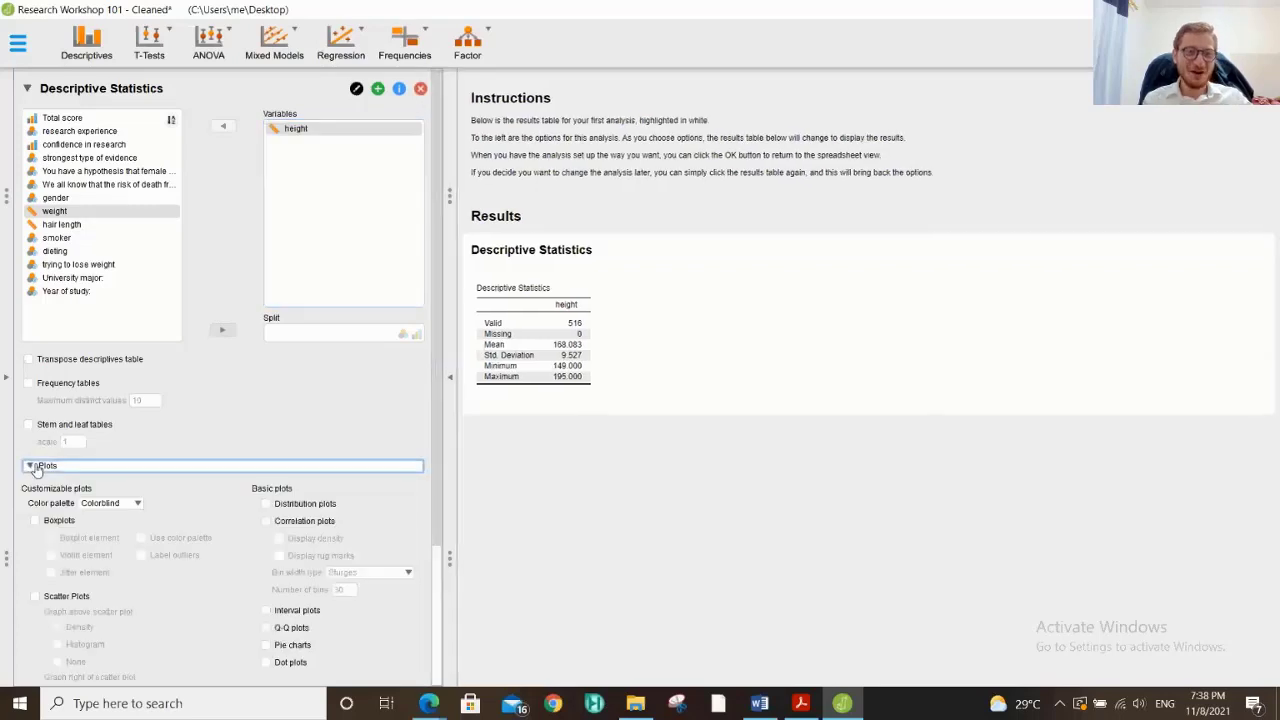
scroll(436, 250, down, 1)
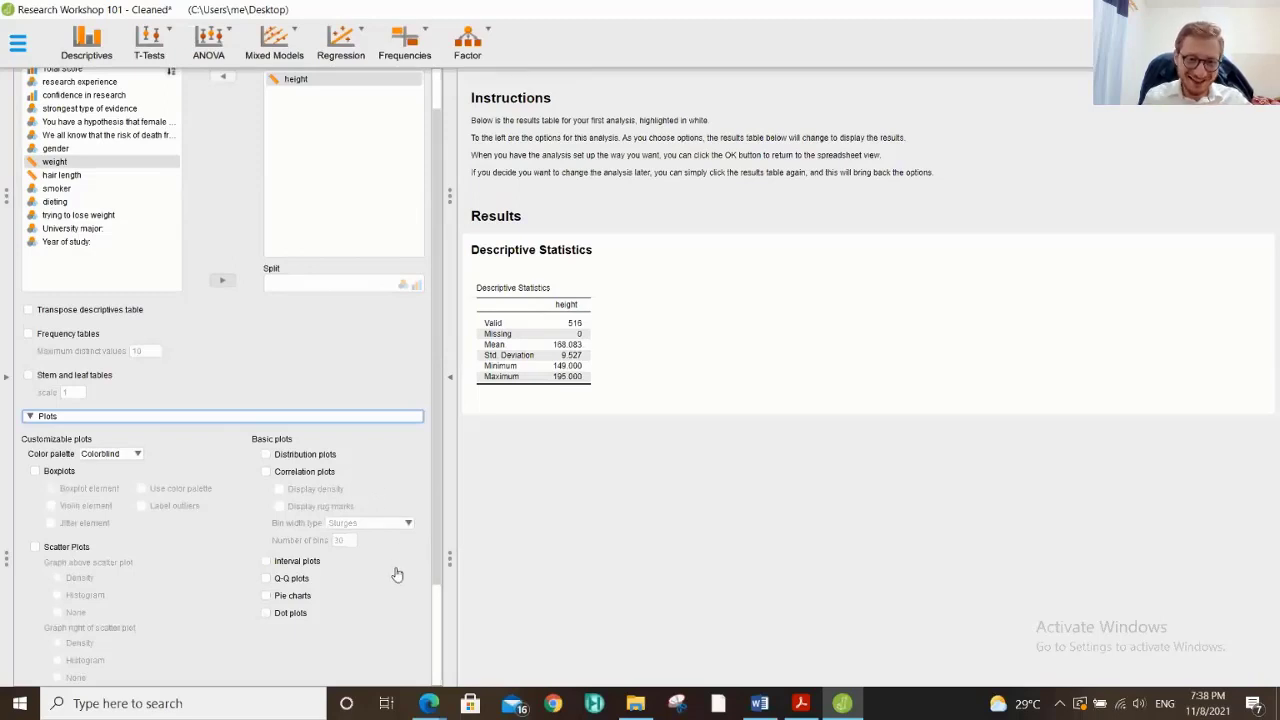
click(266, 455)
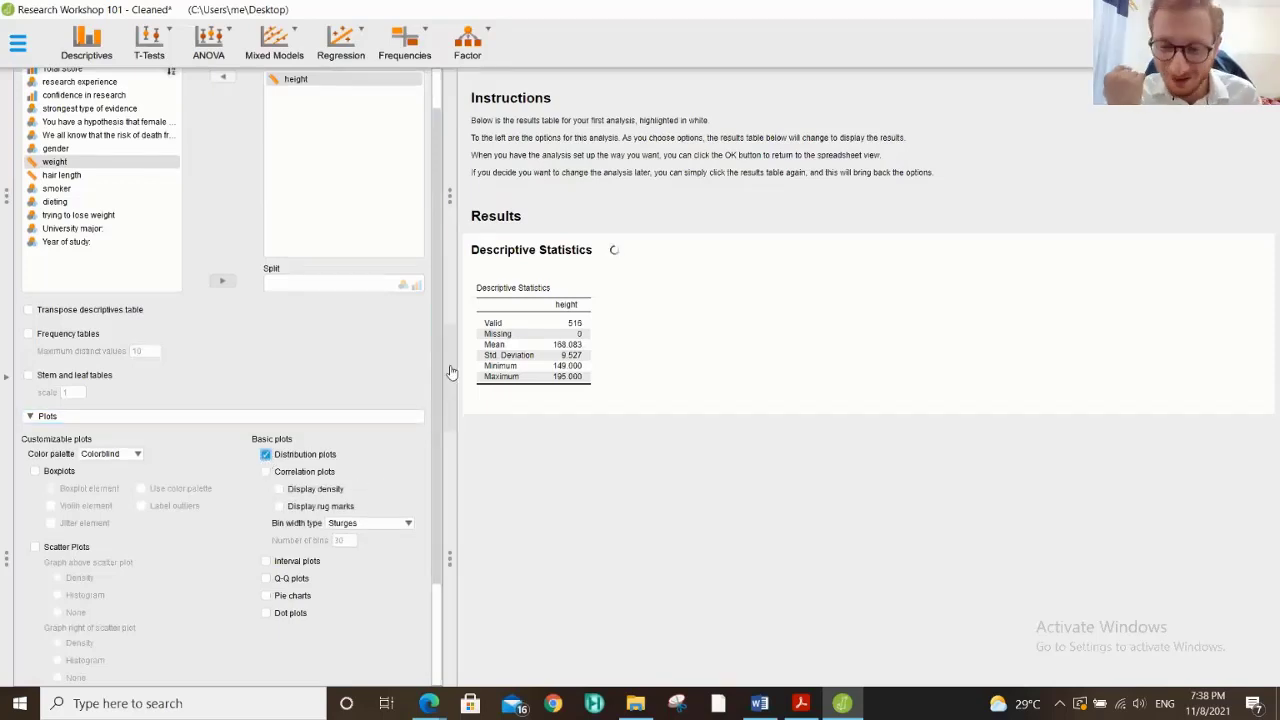
scroll(425, 391, down, 3)
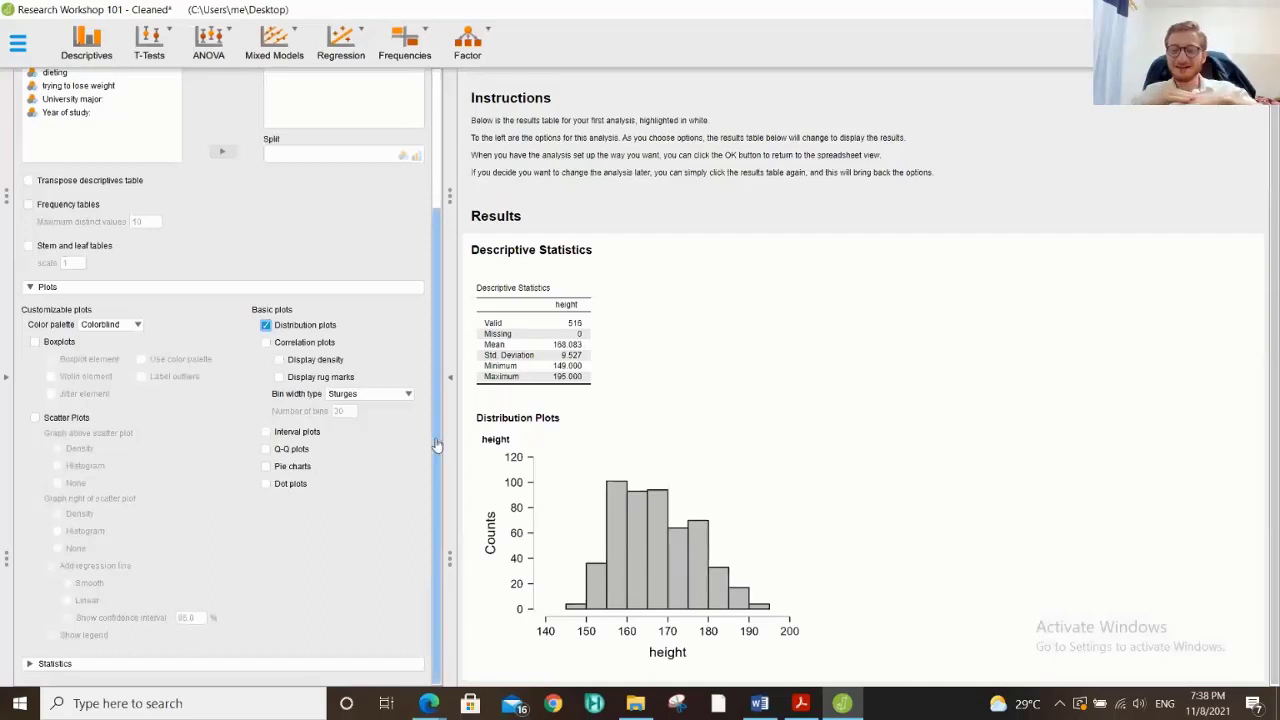
drag(1274, 345, 1273, 387)
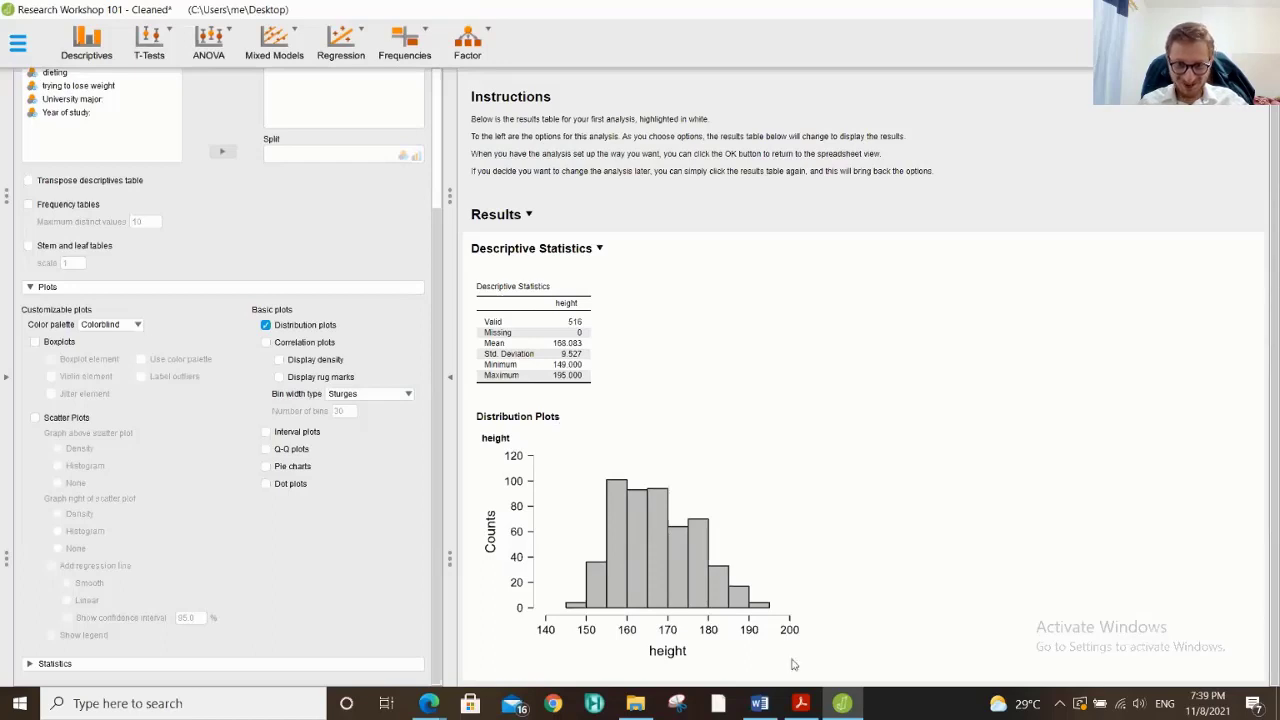
drag(792, 656, 1052, 662)
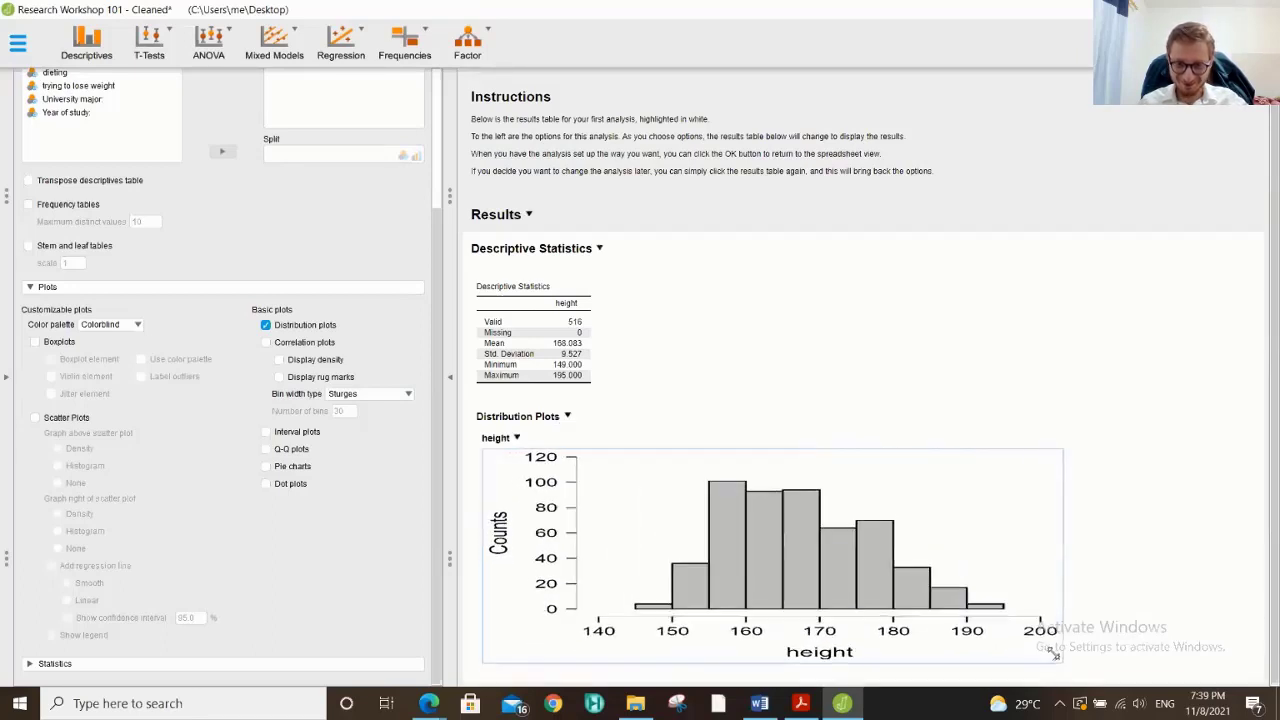
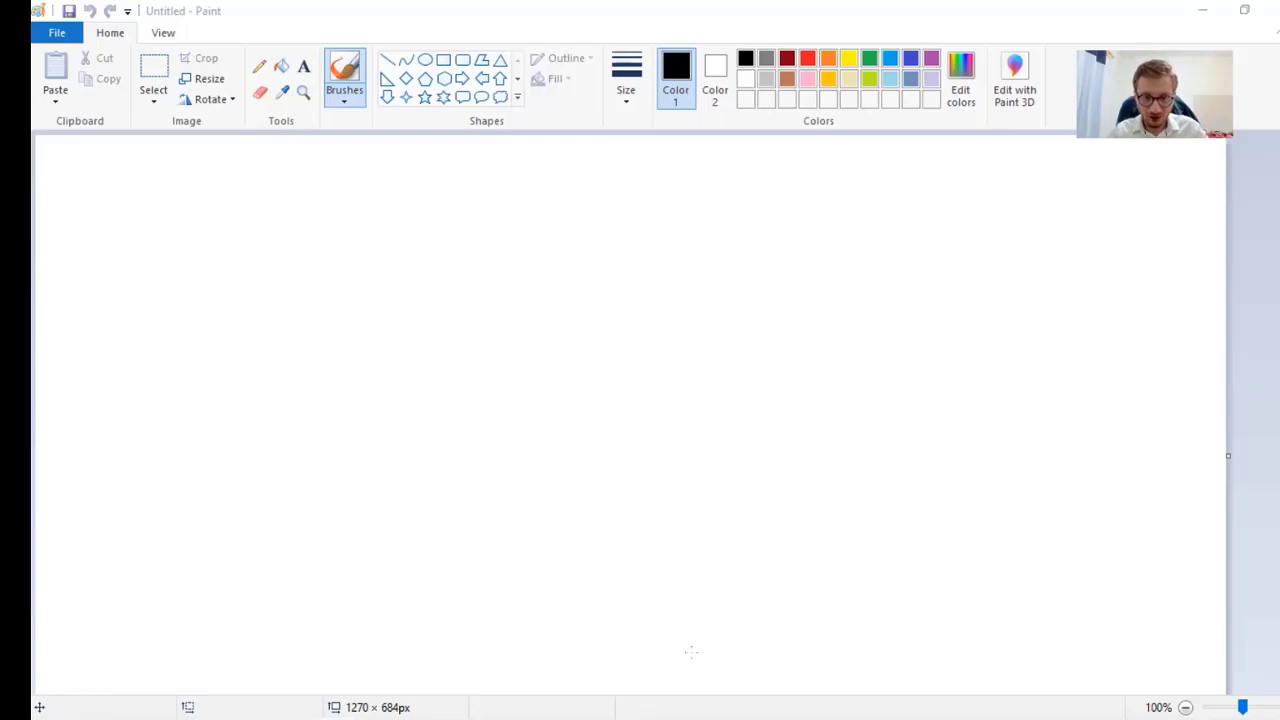
In Paint, brush a wide, flat bell curve across the canvas and a narrow, steep bell curve beneath it.
click(53, 507)
mouse_move(78, 507)
mouse_down()
mouse_move(522, 216)
mouse_move(1226, 484)
mouse_up()
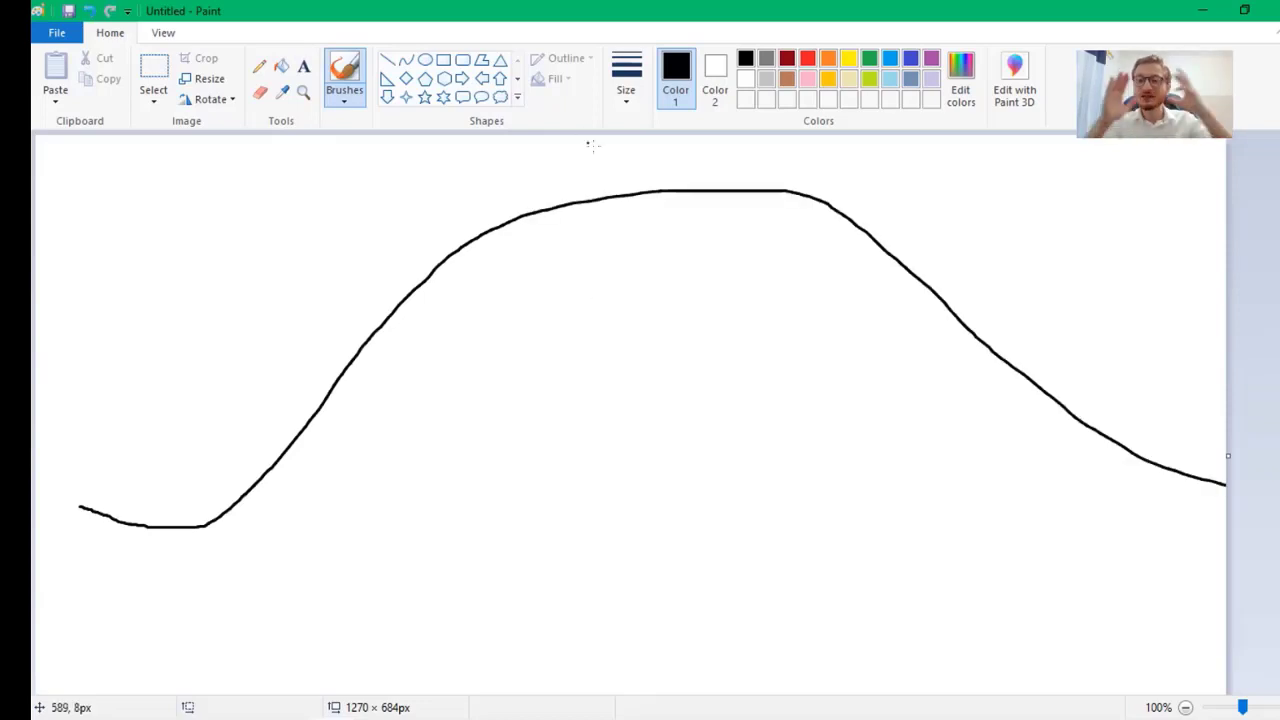
scroll(627, 231, down, 2)
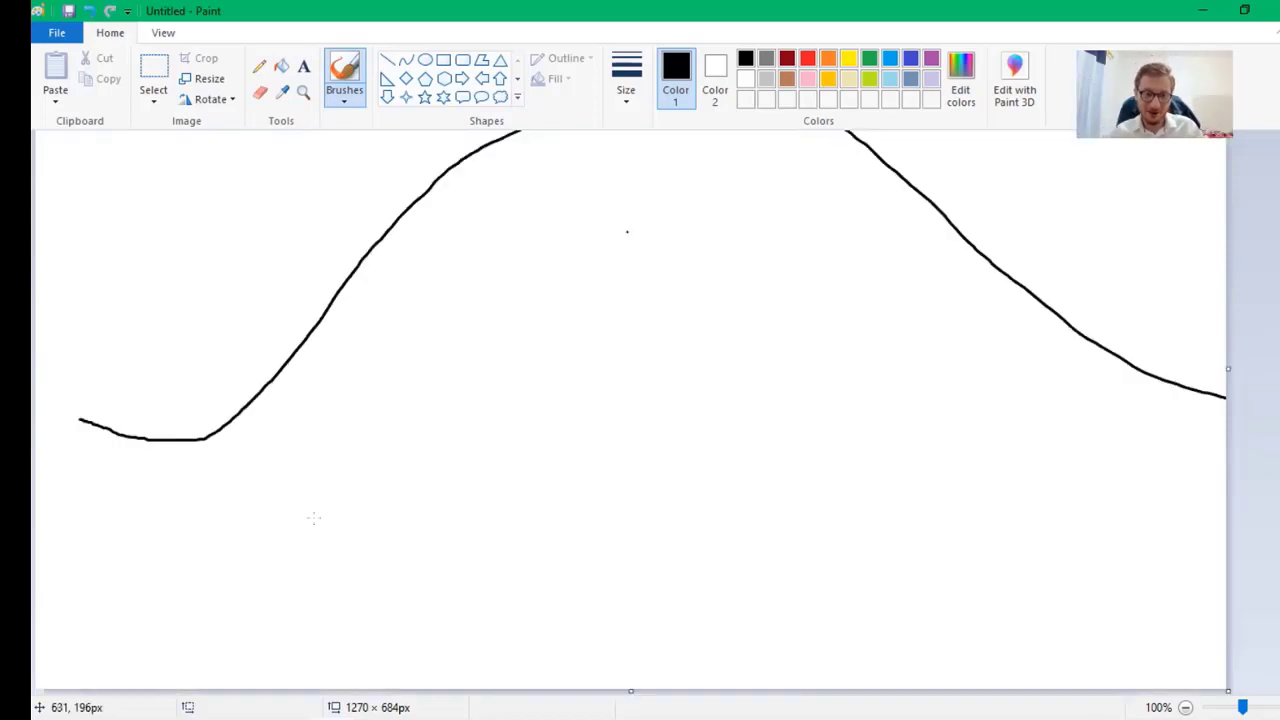
mouse_move(348, 536)
mouse_down()
mouse_move(555, 512)
mouse_move(748, 338)
mouse_up()
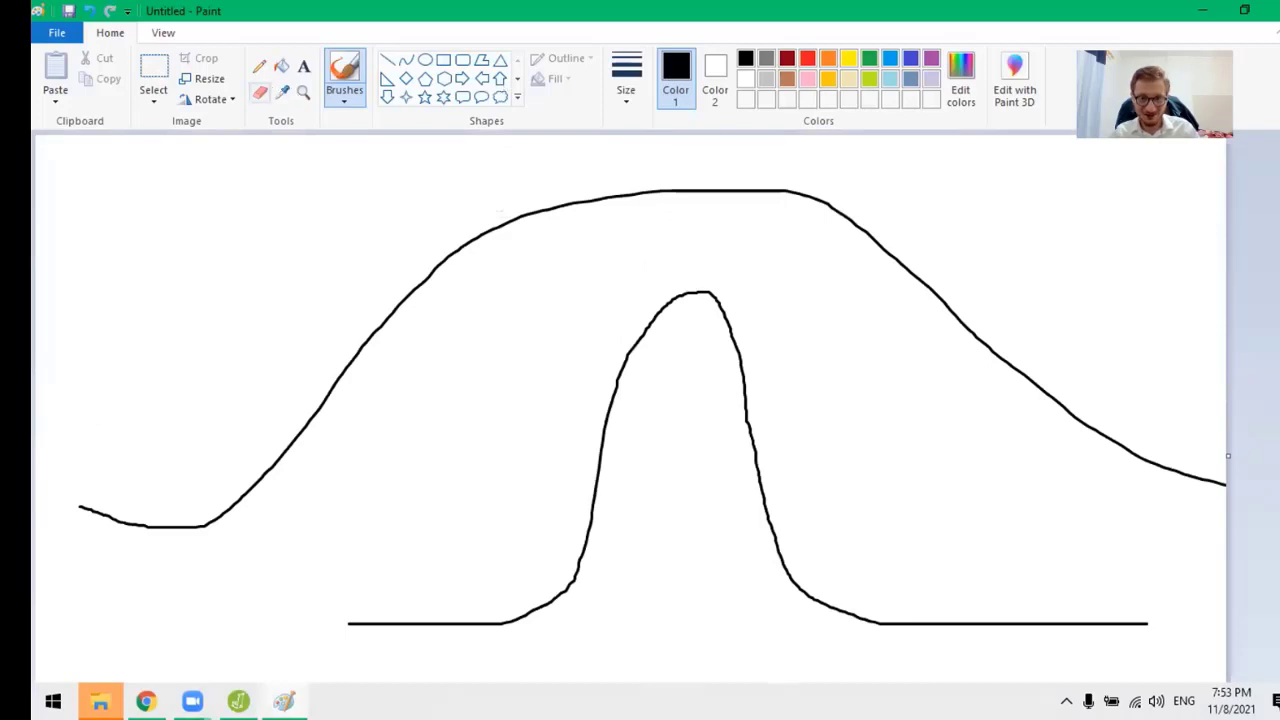
Try the eraser on the wide curve's peak, and undo the erasing and both curves to clear the canvas.
click(260, 92)
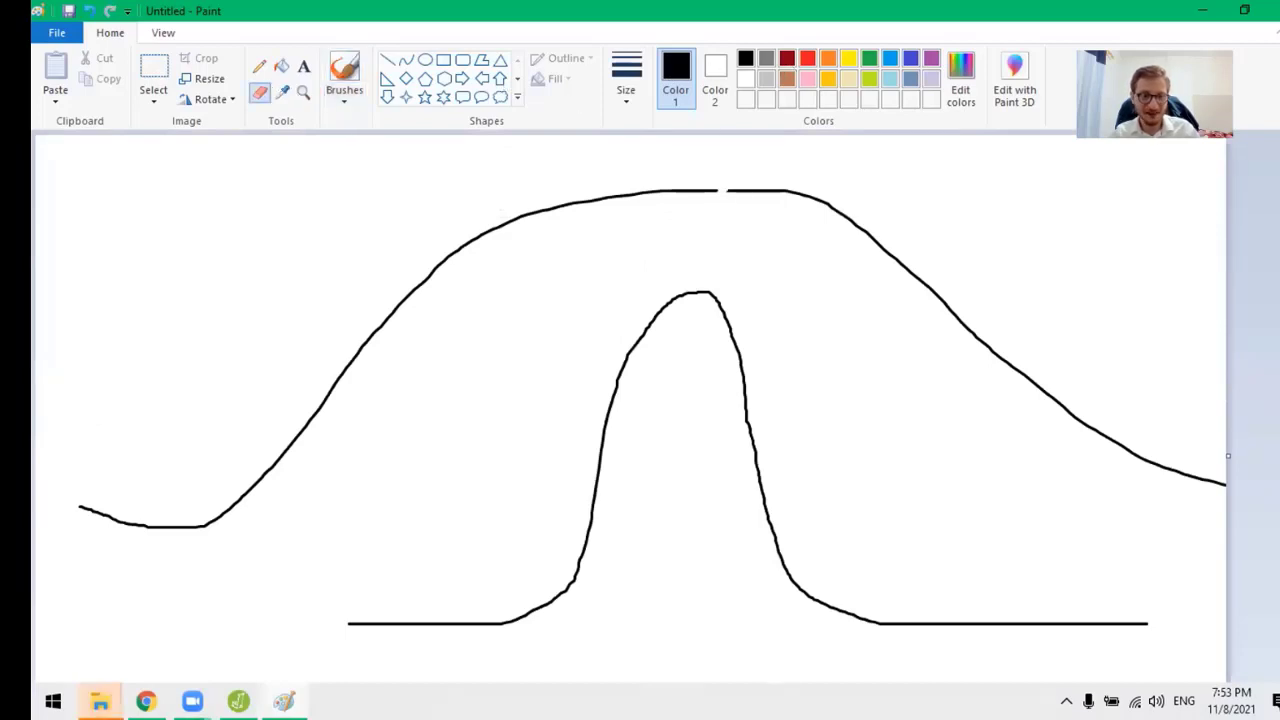
key(ctrl+z)
key(ctrl+z)
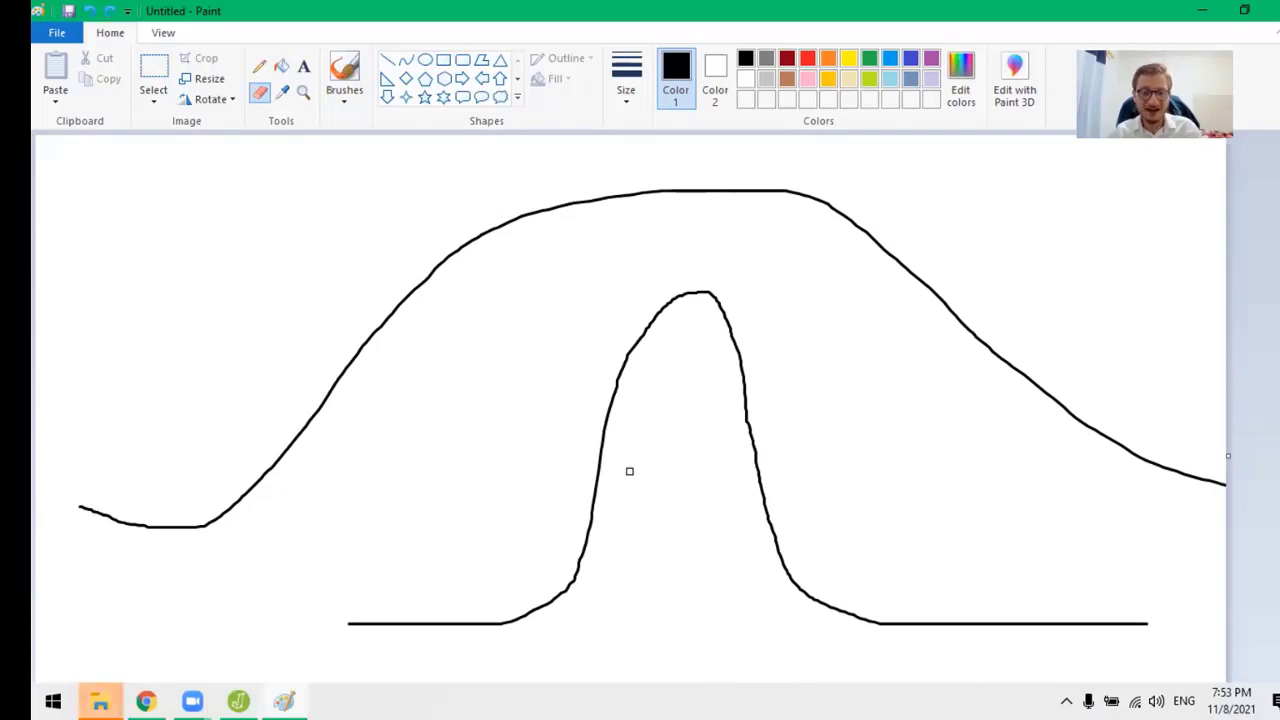
key(ctrl+z)
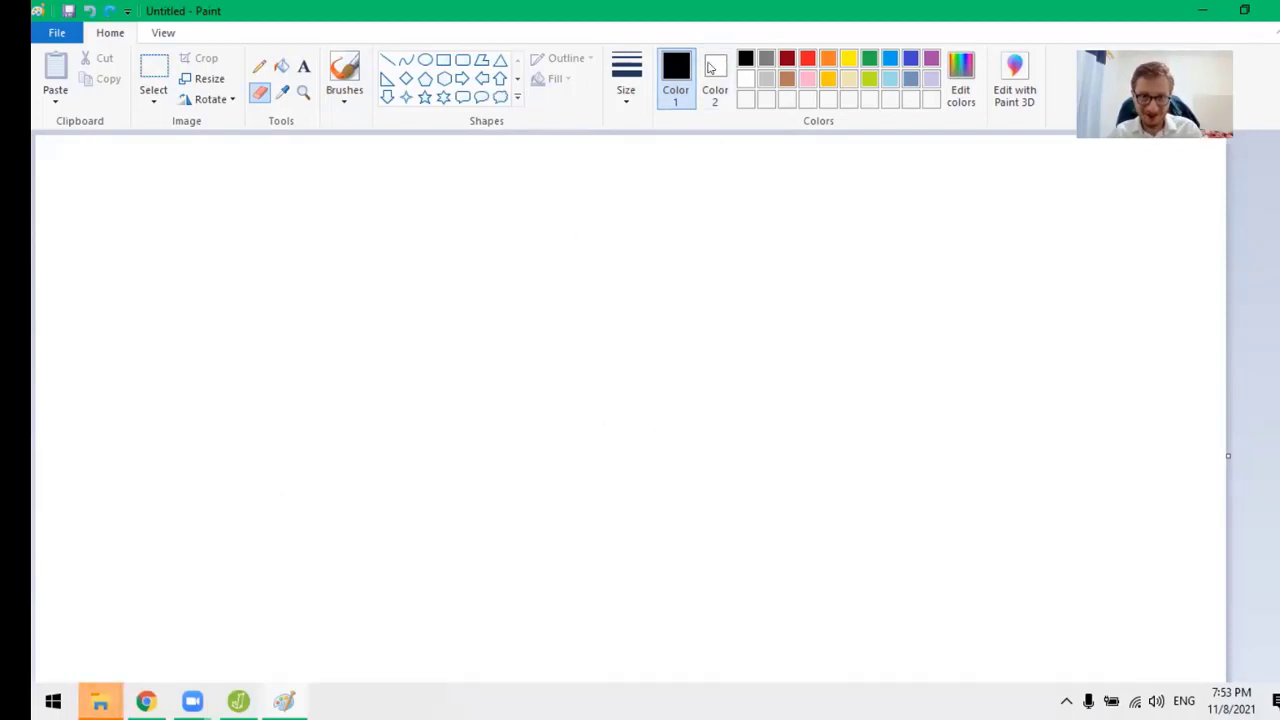
Draw a long horizontal axis across the canvas with the Pencil and mark a tick labelled 20 near its right end.
click(259, 66)
drag(284, 364, 1141, 373)
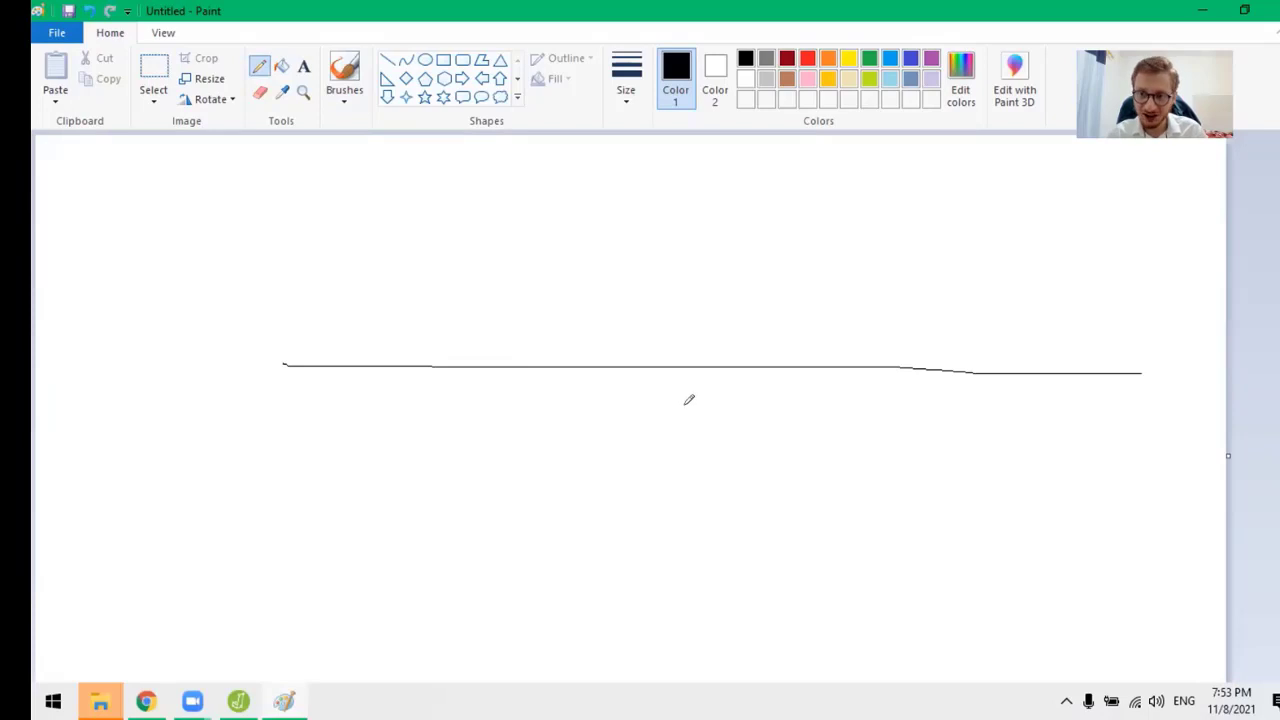
mouse_move(996, 366)
mouse_down()
mouse_move(1006, 448)
mouse_move(1038, 422)
mouse_move(1021, 421)
mouse_up()
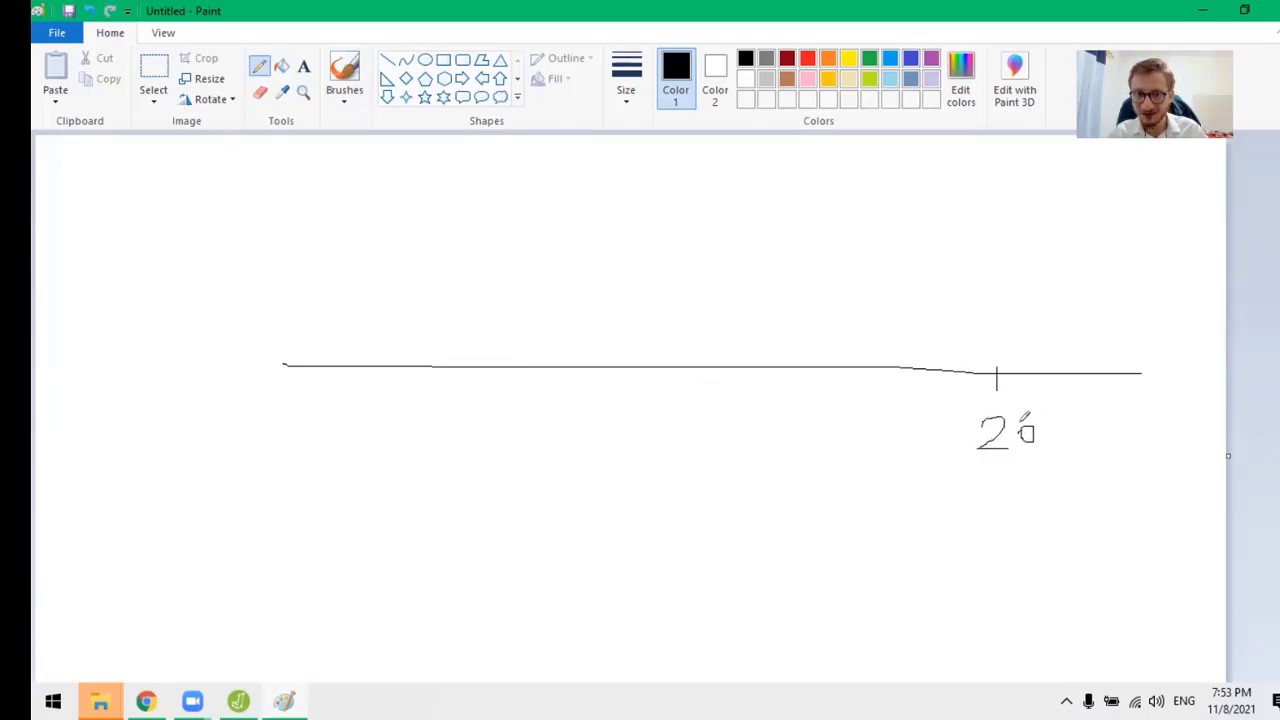
Choose a thicker pencil line, mark a tick labelled 0 near the axis's left end, and retrace the 20 label.
click(628, 90)
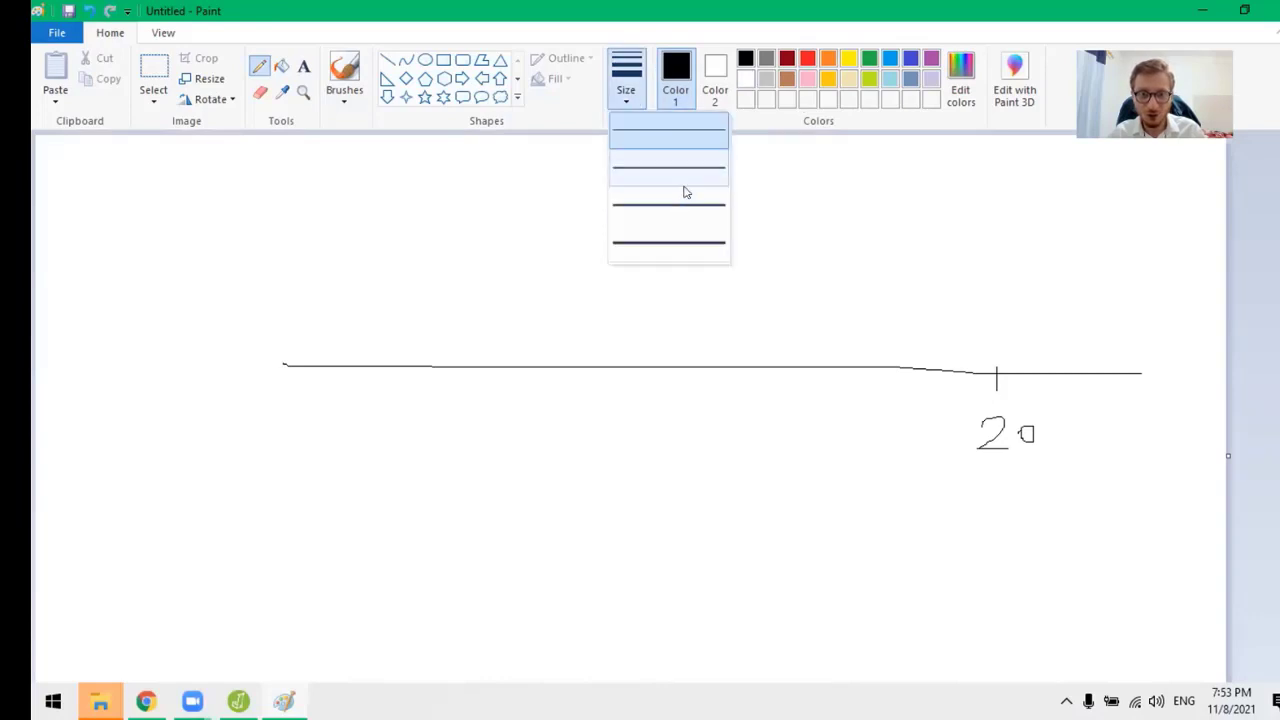
click(882, 338)
drag(378, 352, 368, 392)
mouse_move(364, 422)
mouse_down()
mouse_move(378, 424)
mouse_move(364, 420)
mouse_up()
mouse_move(981, 407)
mouse_down()
mouse_move(997, 414)
mouse_move(1002, 448)
mouse_move(1016, 426)
mouse_up()
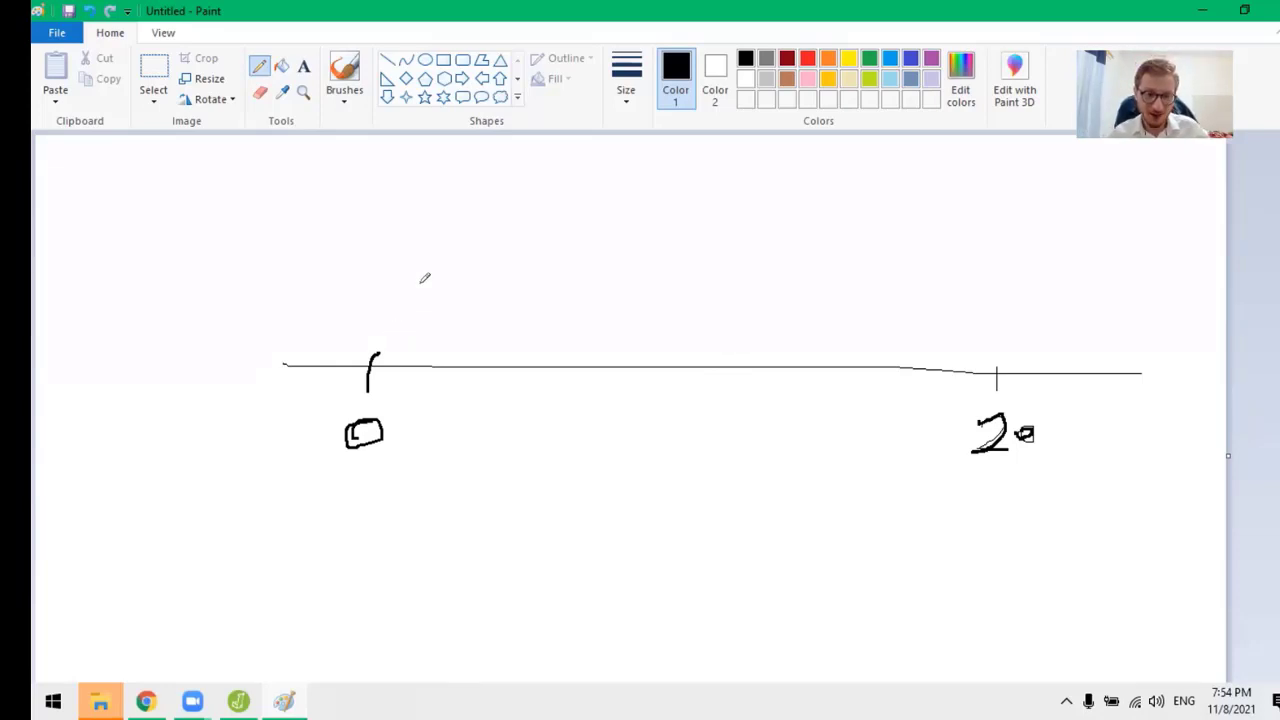
Draw a row of progressively taller vertical bars on the axis just to the right of the 0 tick.
mouse_move(404, 318)
mouse_down()
mouse_move(416, 374)
mouse_move(434, 358)
mouse_up()
drag(452, 284, 452, 359)
mouse_move(476, 250)
mouse_down()
mouse_move(467, 358)
mouse_move(480, 374)
mouse_up()
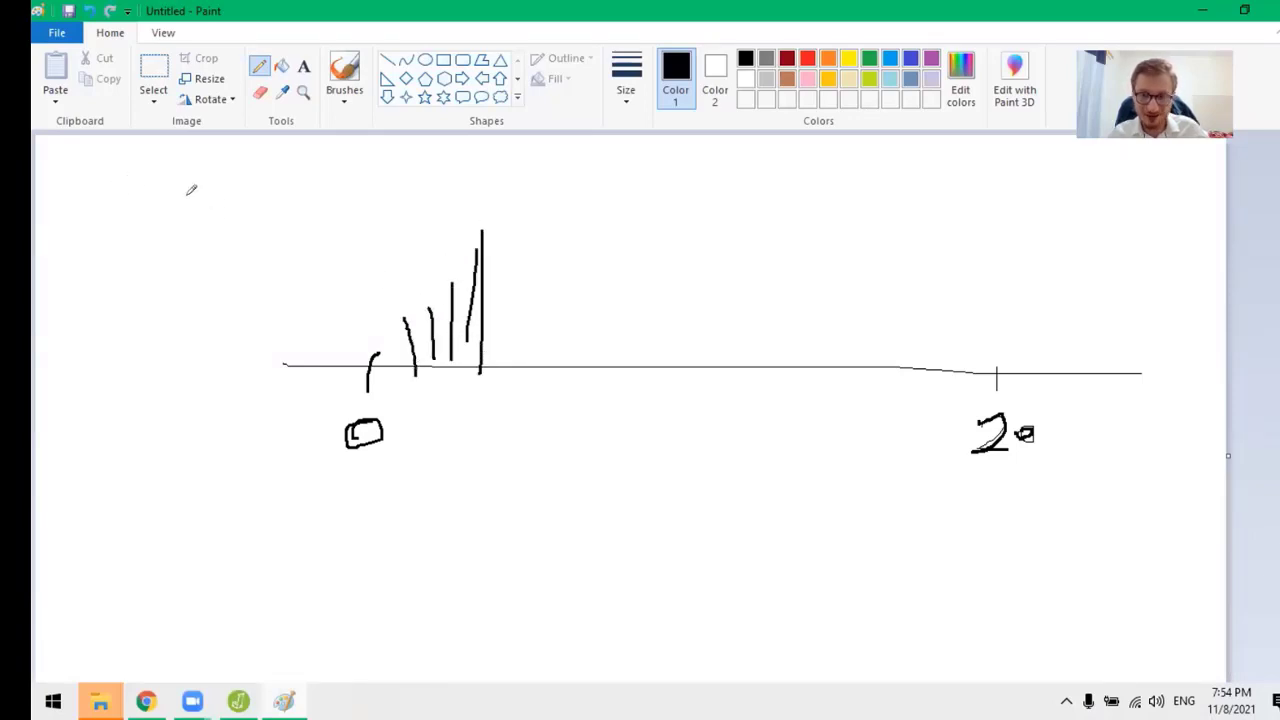
Draw a vertical axis with ticks labelled 1, 20, 30 and 50, and write 5 beneath the tallest bar.
drag(277, 140, 268, 220)
mouse_move(268, 284)
mouse_down()
mouse_move(281, 383)
mouse_move(235, 348)
mouse_move(202, 357)
mouse_move(288, 289)
mouse_up()
mouse_move(182, 285)
mouse_down()
mouse_move(206, 302)
mouse_move(224, 288)
mouse_up()
drag(258, 240, 290, 239)
mouse_move(174, 228)
mouse_down()
mouse_move(188, 243)
mouse_move(175, 258)
mouse_move(207, 232)
mouse_up()
drag(262, 184, 276, 183)
mouse_move(193, 174)
mouse_down()
mouse_move(162, 186)
mouse_move(182, 202)
mouse_move(206, 182)
mouse_up()
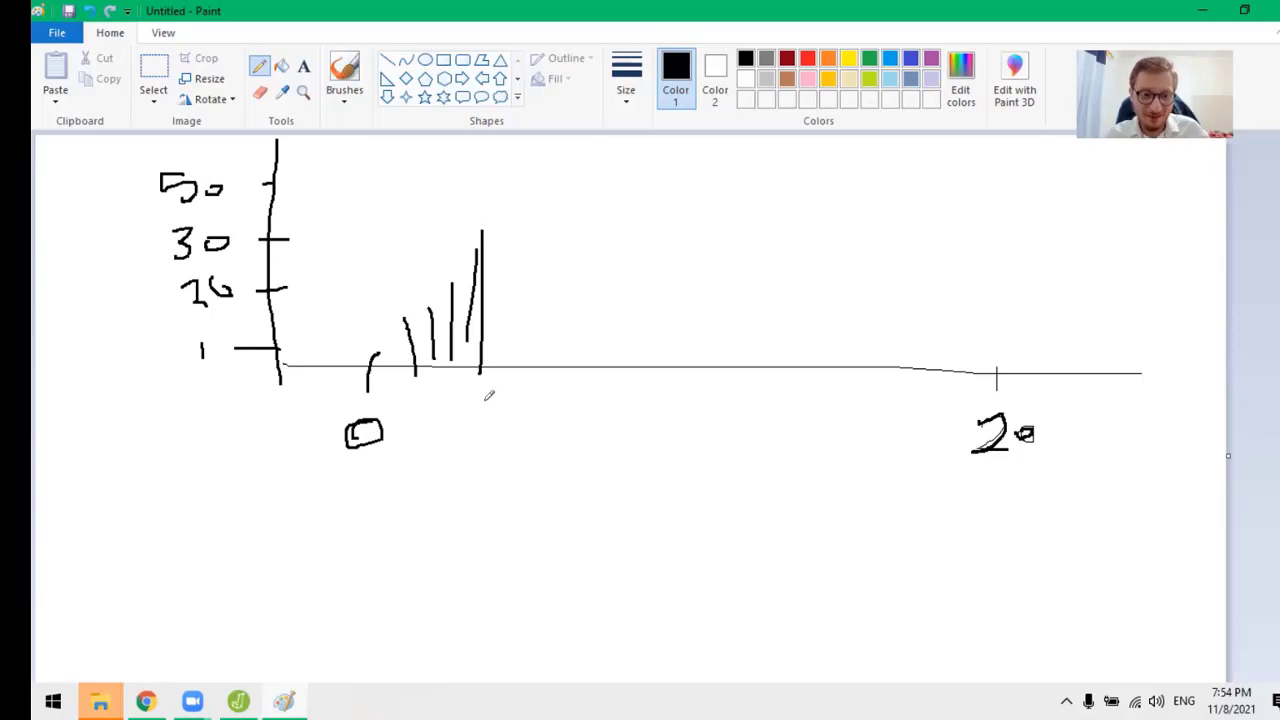
drag(482, 404, 482, 434)
drag(484, 404, 510, 403)
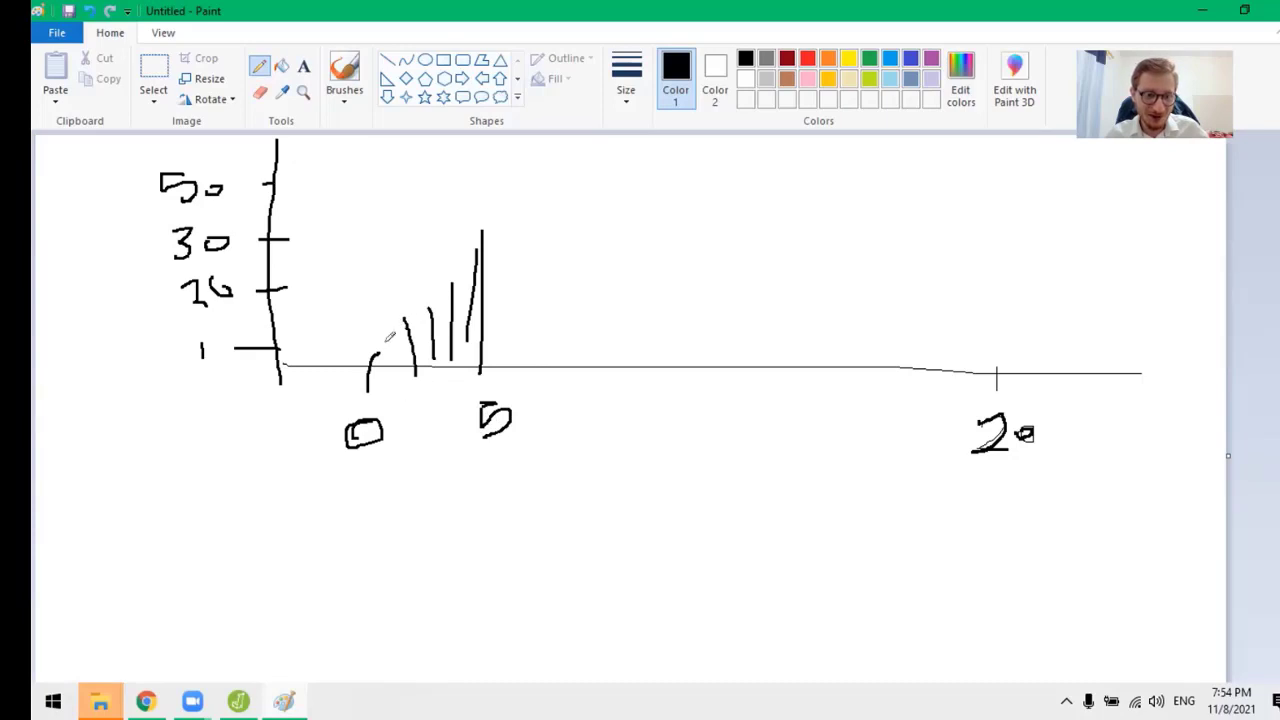
Write 1 under the axis, mark a green tick just before 20, and draw a red right-skewed curve over the chart.
drag(401, 399, 401, 434)
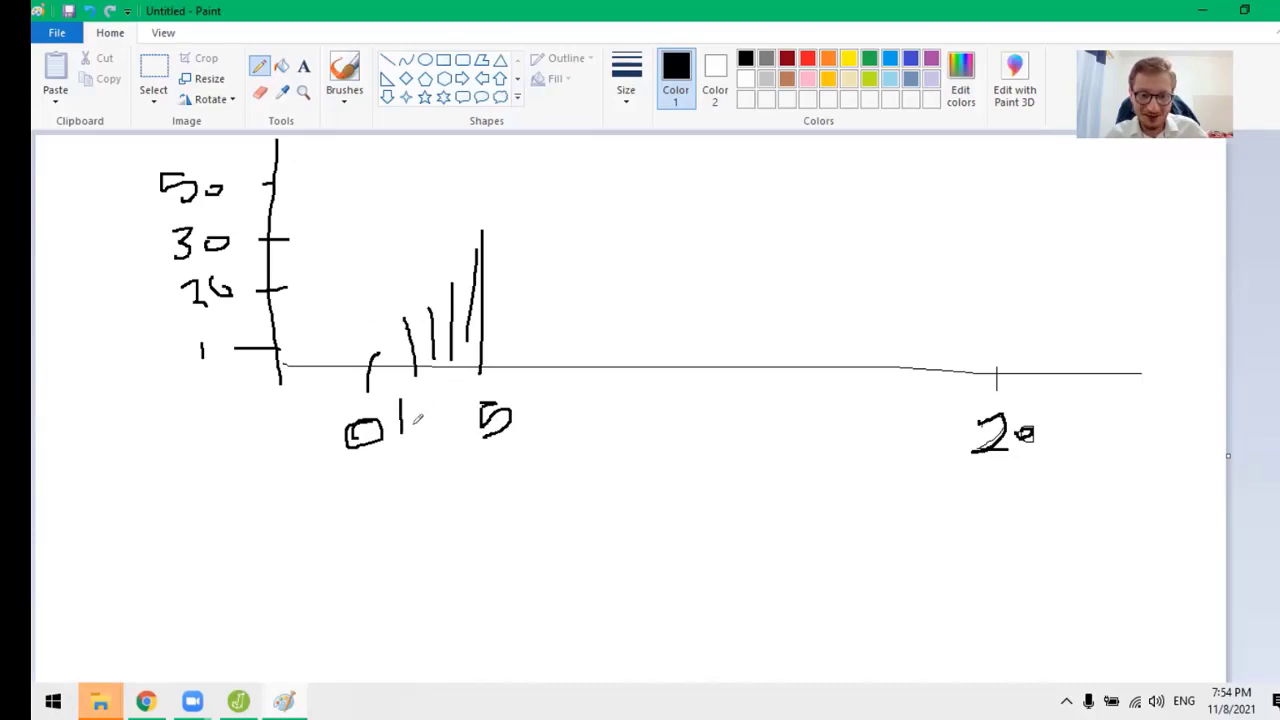
click(869, 60)
drag(965, 358, 966, 366)
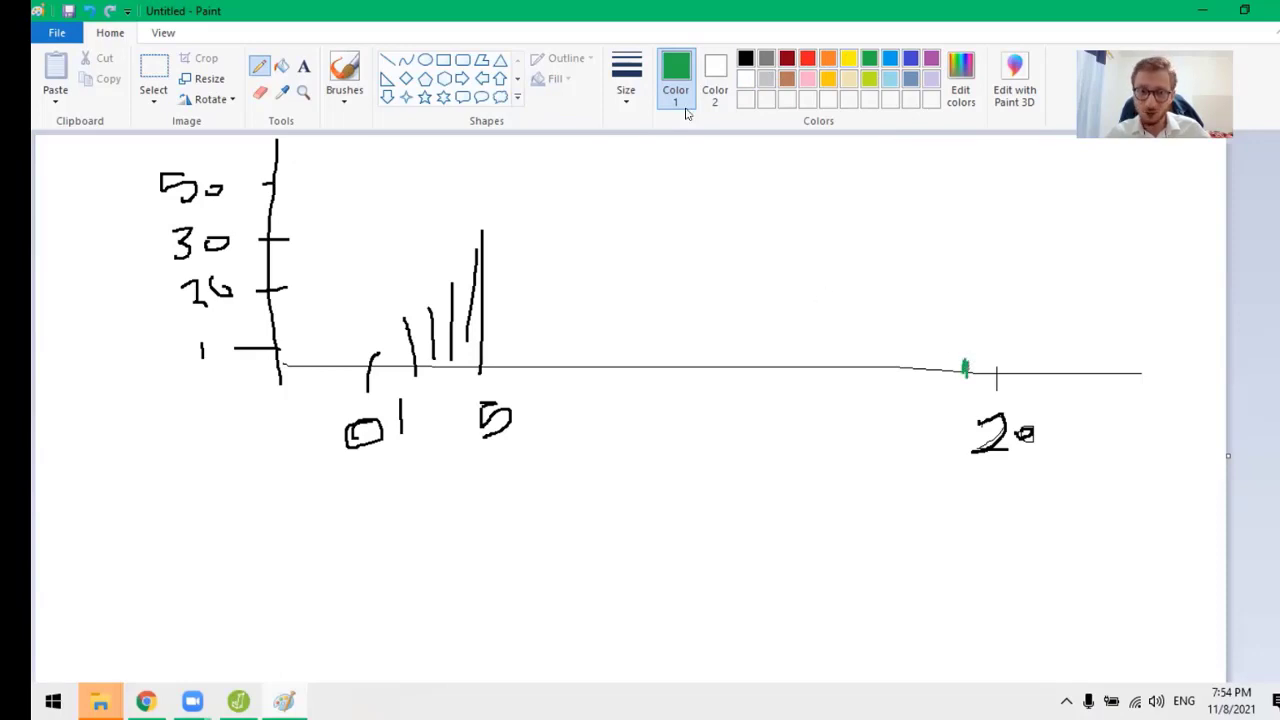
click(805, 60)
mouse_move(976, 369)
mouse_down()
mouse_move(536, 284)
mouse_move(441, 205)
mouse_move(373, 279)
mouse_move(327, 421)
mouse_move(292, 432)
mouse_up()
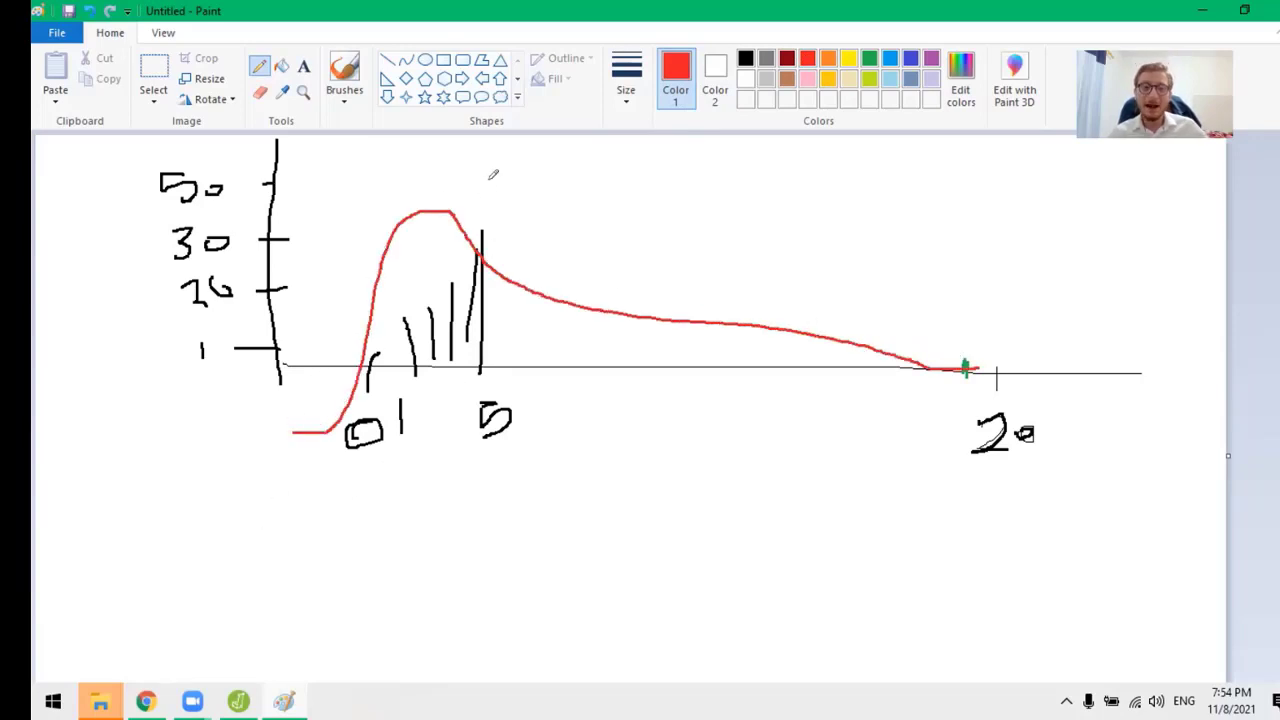
Undo the red curve, the green mark, the 1 and 5 under the axis, and the 50 mark on the vertical axis.
key(ctrl+z)
key(ctrl+z)
key(ctrl+z)
key(ctrl+z)
key(ctrl+z)
key(ctrl+z)
key(ctrl+z)
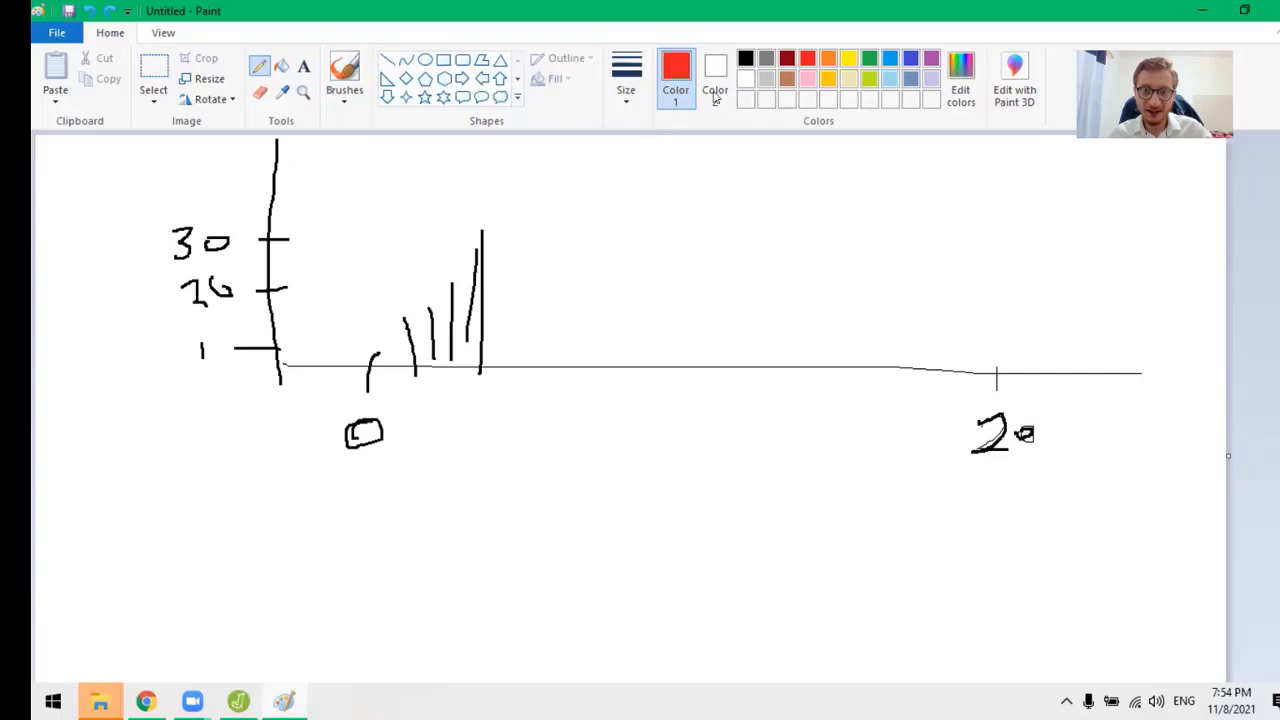
Draw a cluster of tall black vertical bars on the axis just before the 20 tick.
click(746, 58)
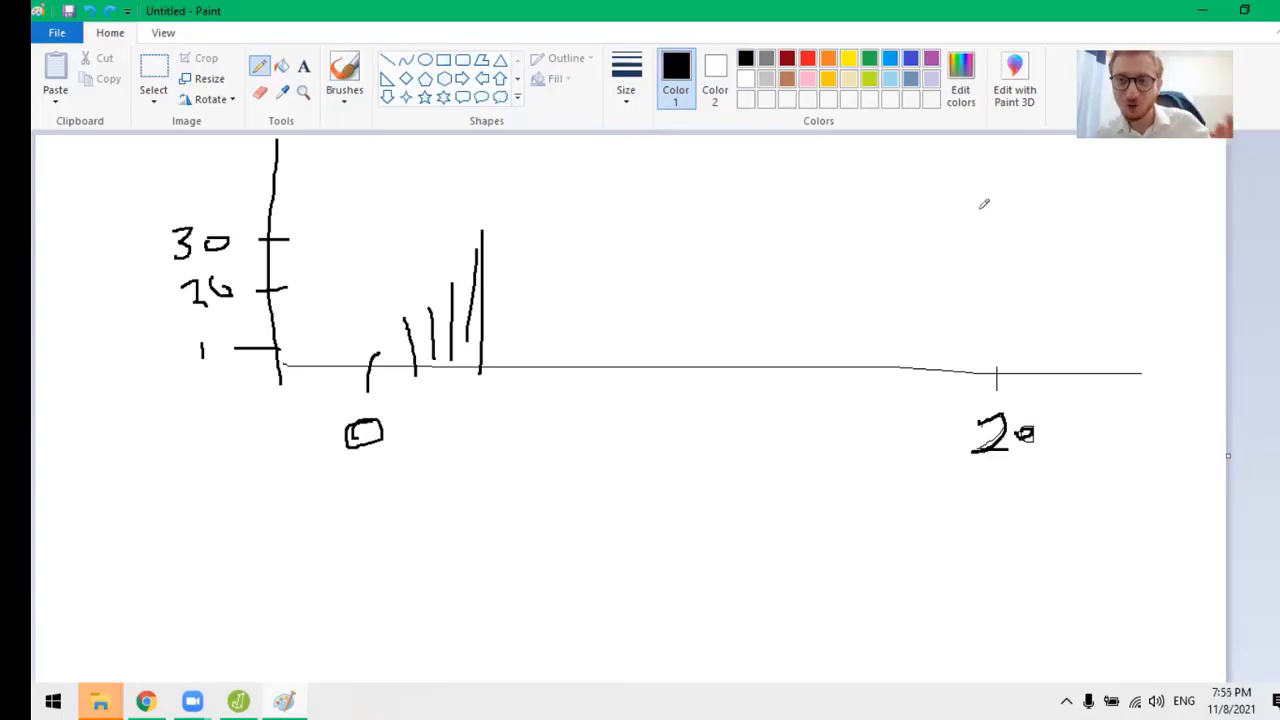
drag(986, 168, 980, 368)
drag(960, 210, 954, 370)
mouse_move(940, 242)
mouse_down()
mouse_move(941, 364)
mouse_move(976, 345)
mouse_move(975, 358)
mouse_move(952, 342)
mouse_move(952, 372)
mouse_up()
drag(978, 226, 984, 368)
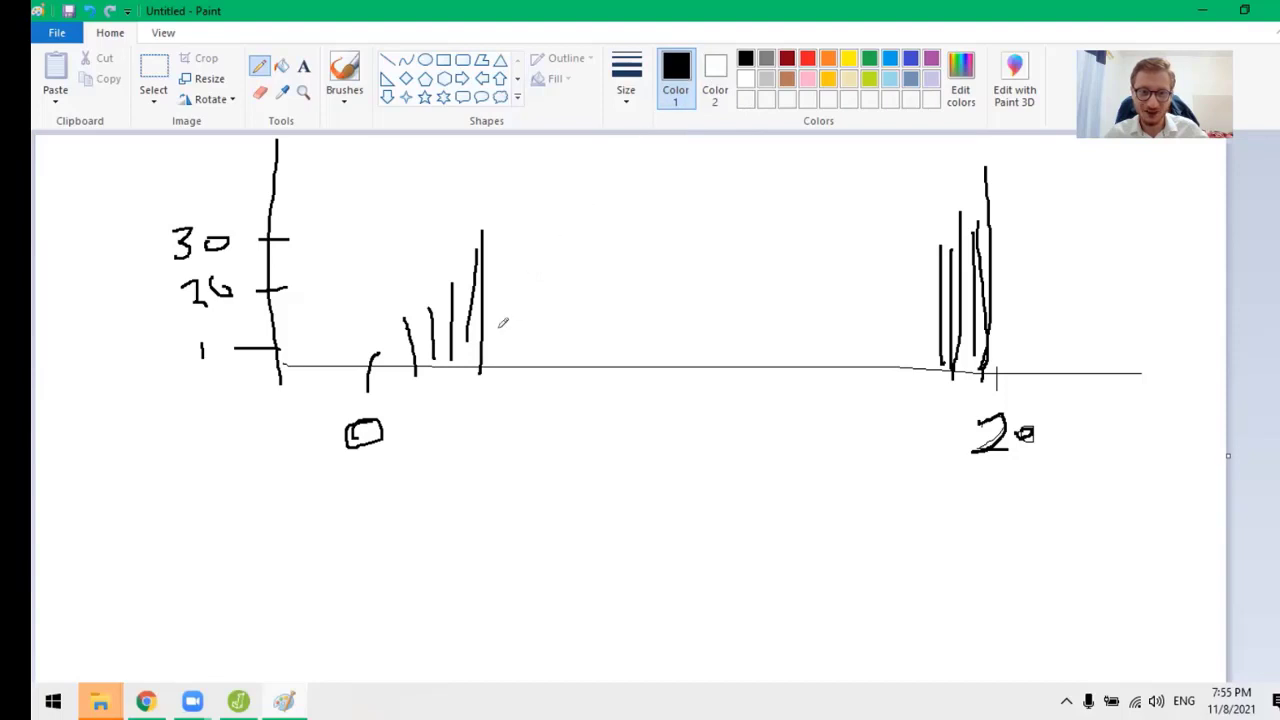
Draw two slanted black lines across the bars near 0 and a red curve running from 0 to past the 20 tick.
drag(491, 309, 433, 360)
drag(498, 270, 380, 313)
click(808, 60)
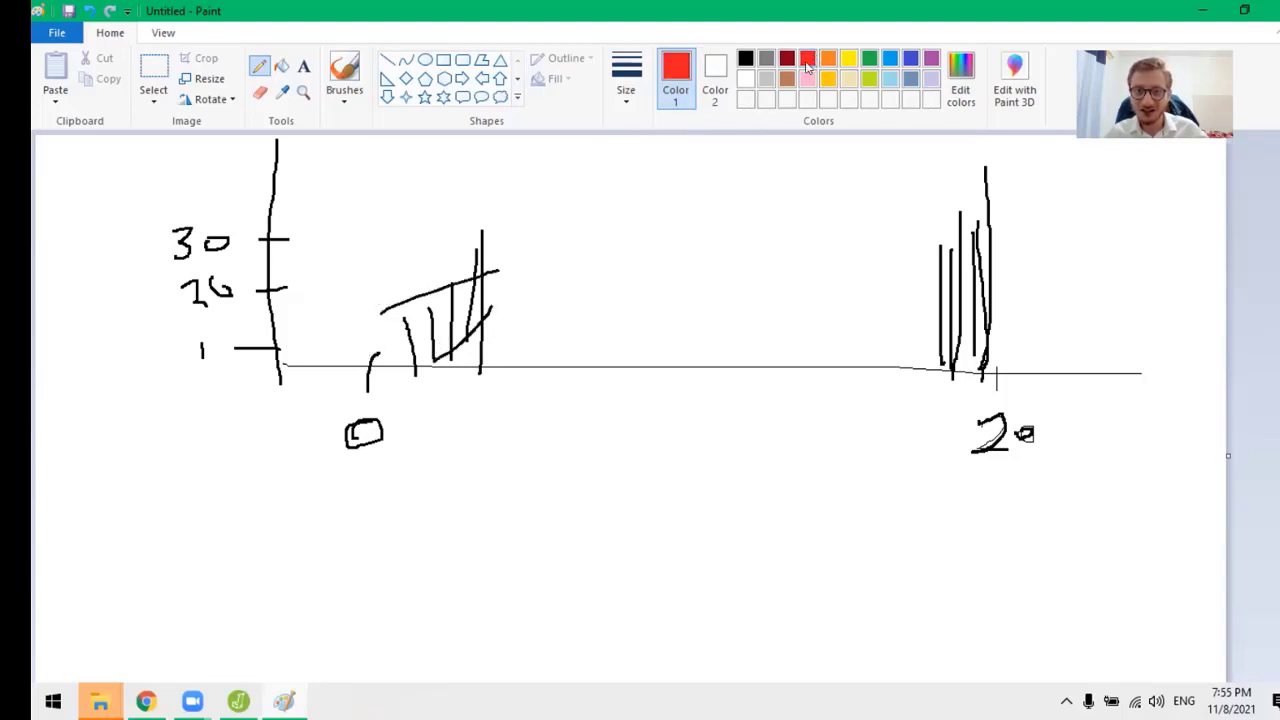
mouse_move(370, 347)
mouse_down()
mouse_move(618, 327)
mouse_move(769, 289)
mouse_move(883, 239)
mouse_move(966, 136)
mouse_move(1013, 237)
mouse_move(1020, 370)
mouse_up()
Undo the red curve, the slanted lines and the cluster of tall bars beside the 20 tick.
key(ctrl+z)
key(ctrl+z)
key(ctrl+z)
key(ctrl+z)
key(ctrl+z)
key(ctrl+z)
key(ctrl+z)
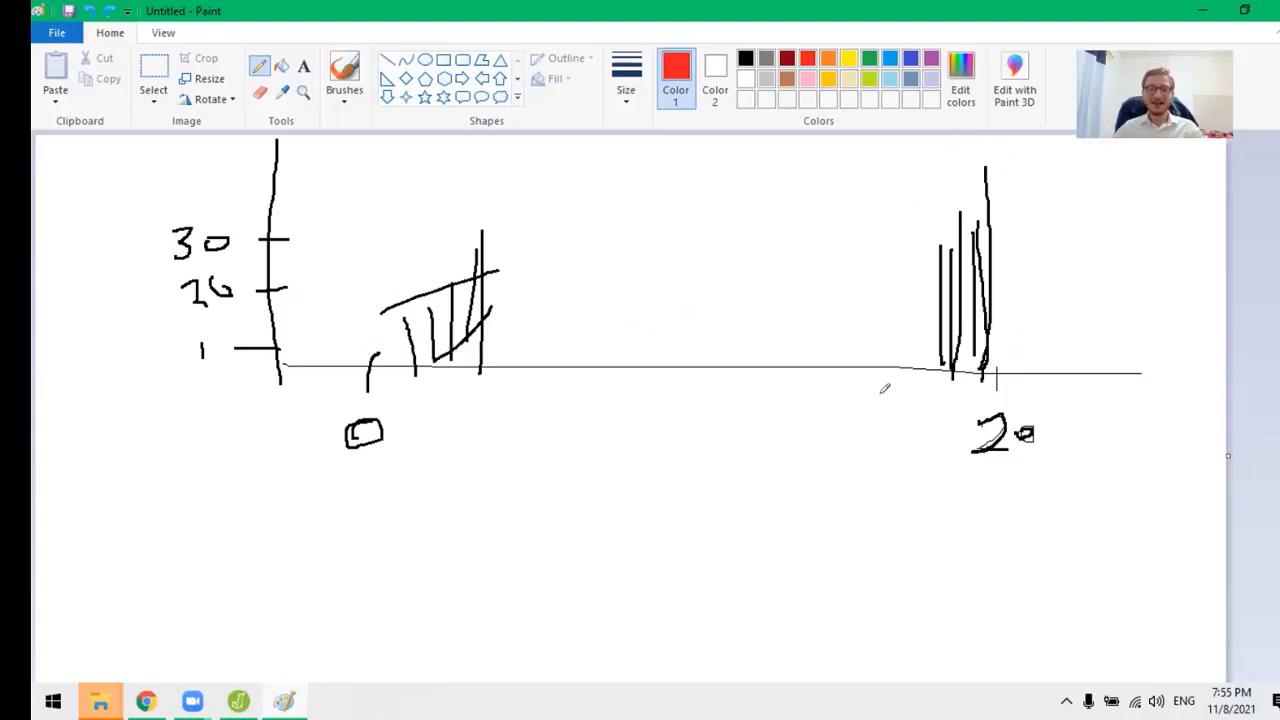
key(ctrl+z)
key(ctrl+z)
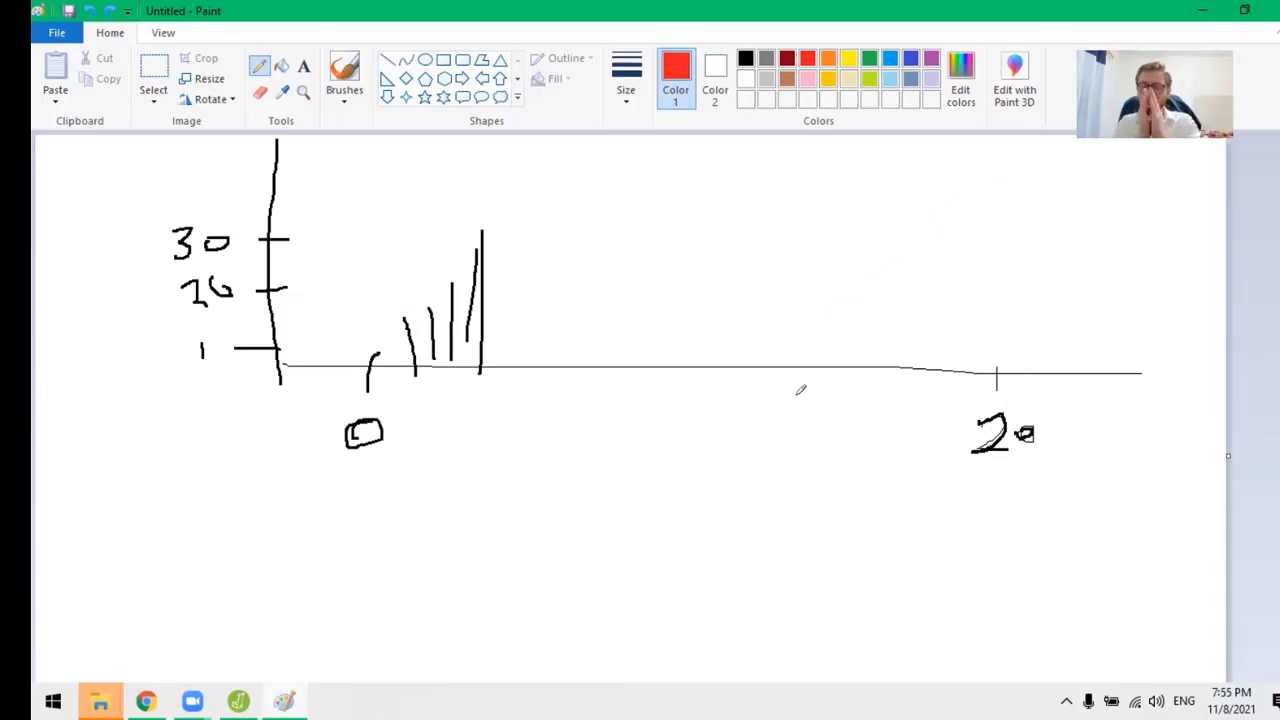
Switch to JASP and review the height descriptive statistics for females and males.
key(alt+Tab)
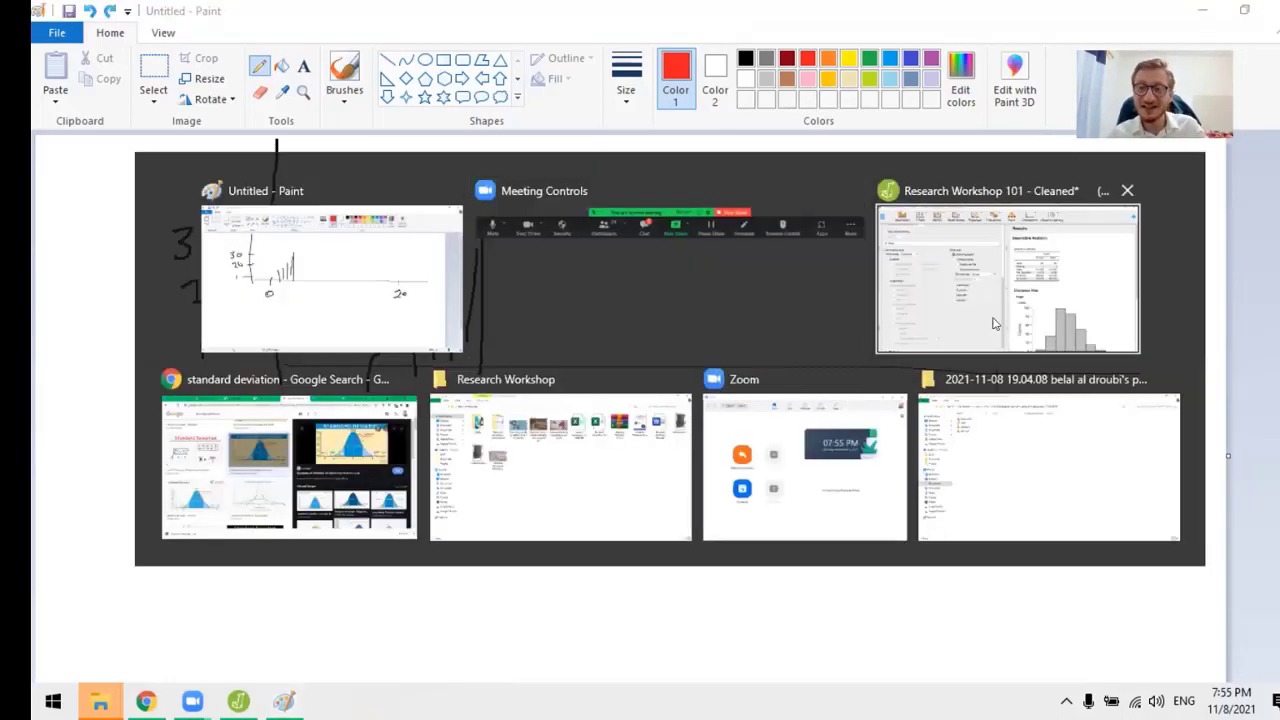
click(1012, 278)
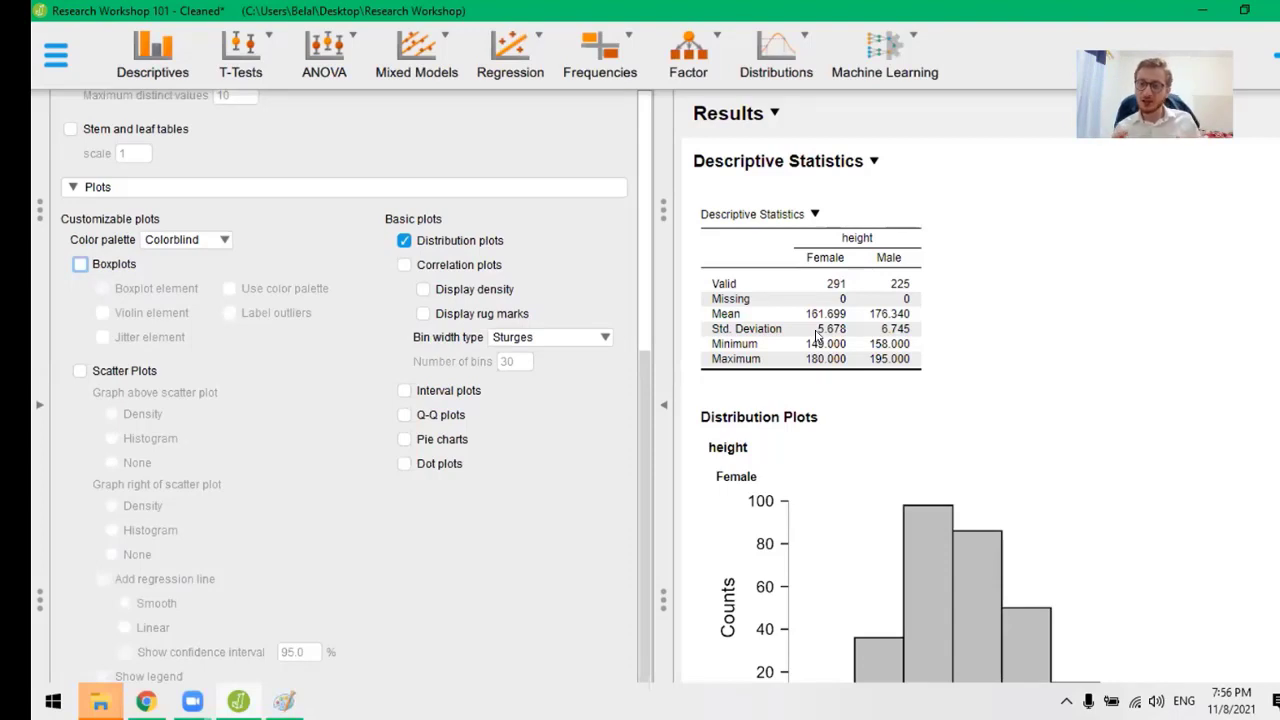
Switch back to Paint and enlarge the canvas well beyond the existing sketch to get a blank drawing area.
key(alt+Tab)
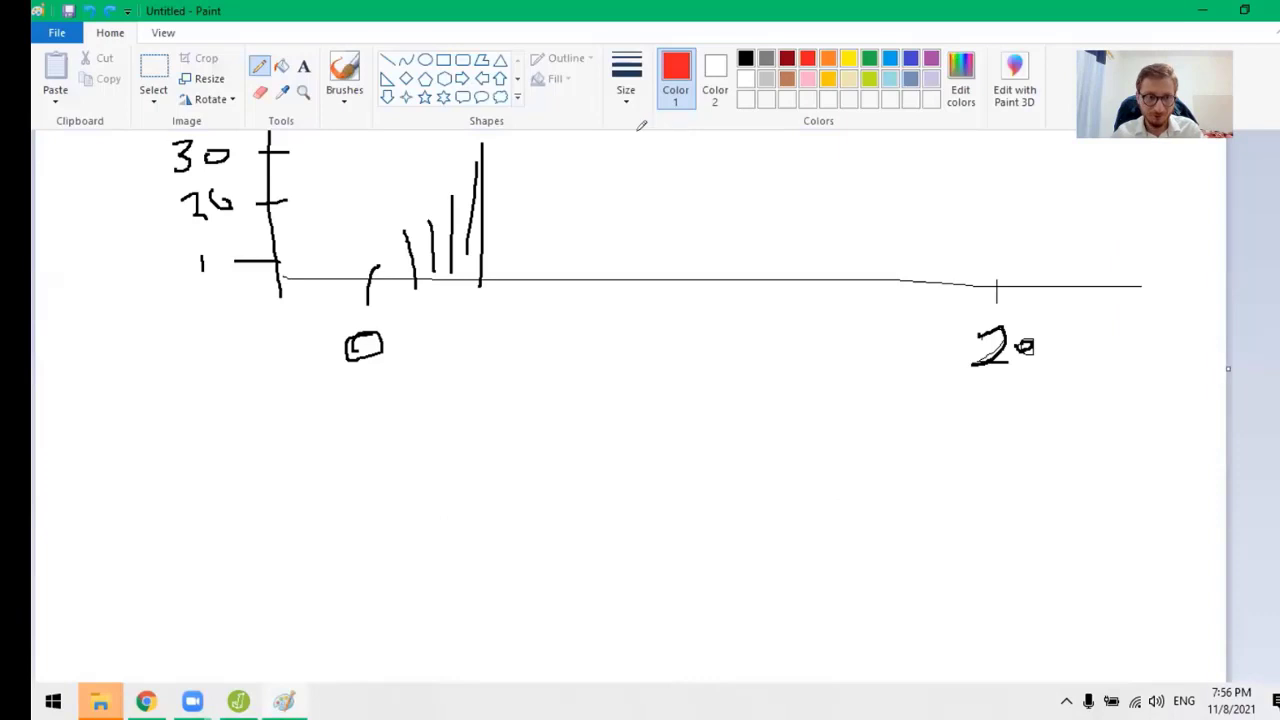
scroll(346, 260, down, 3)
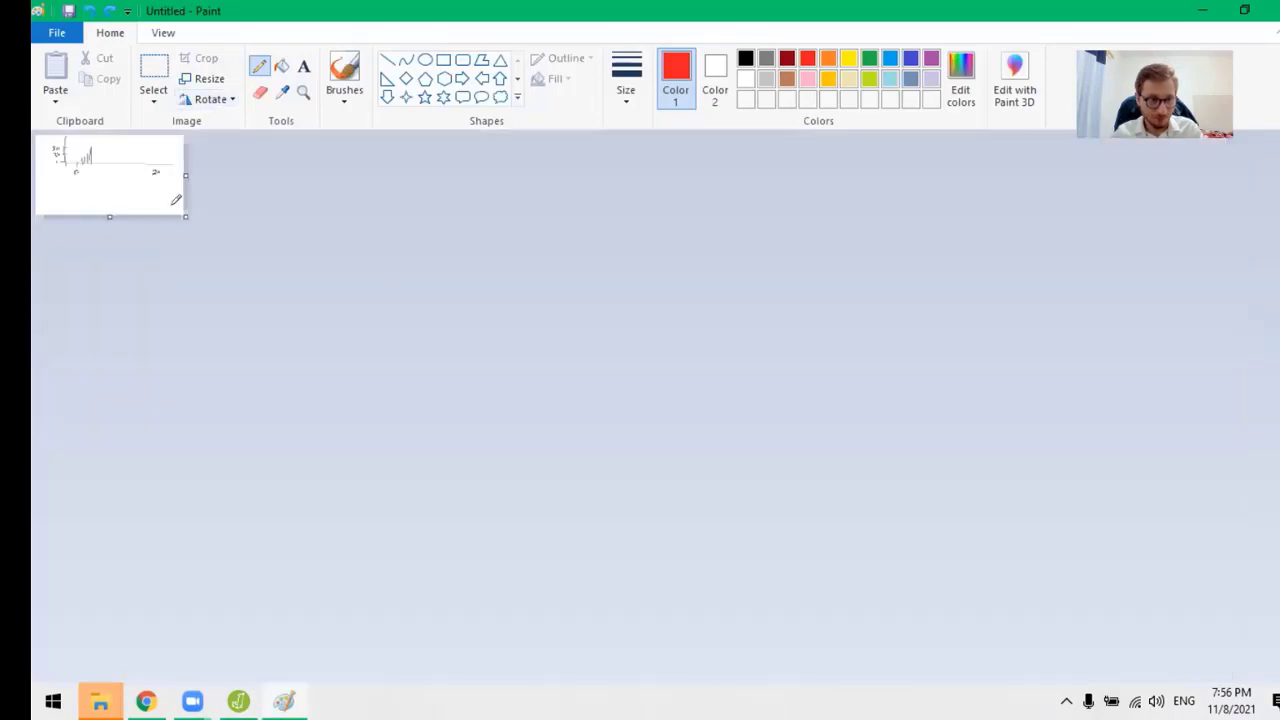
drag(185, 216, 936, 524)
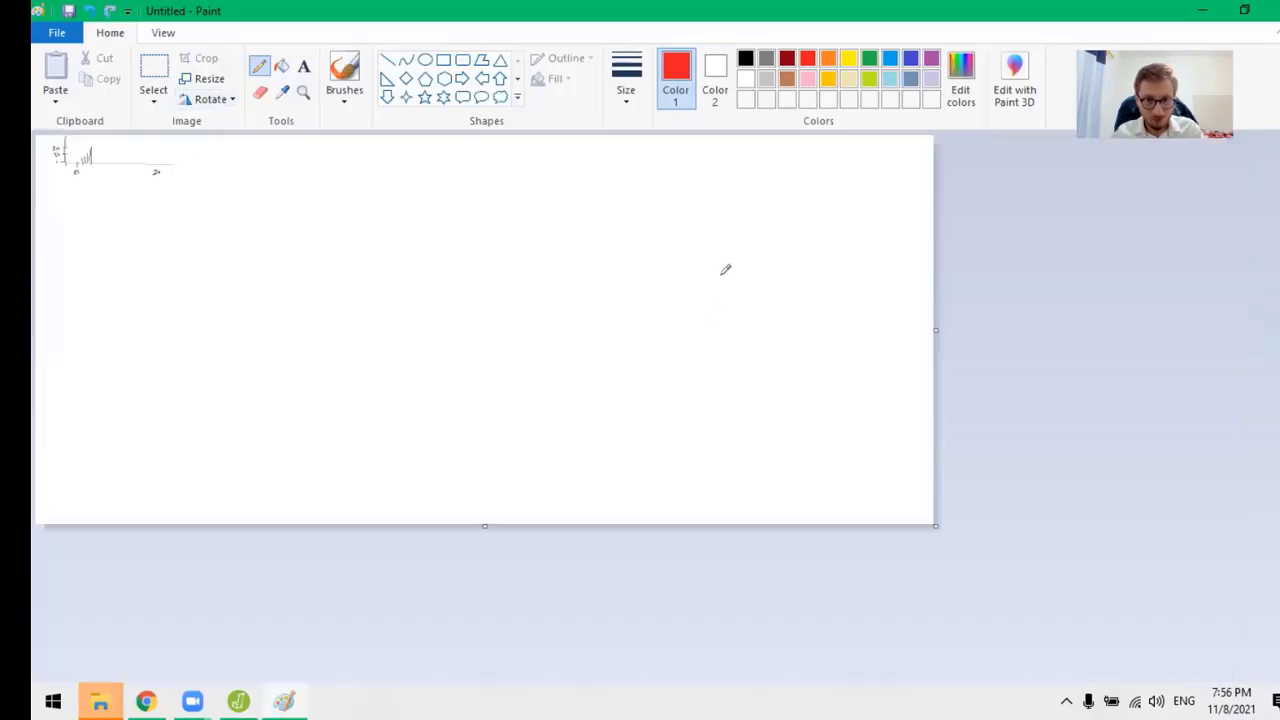
scroll(725, 269, up, 3)
scroll(1009, 294, down, 4)
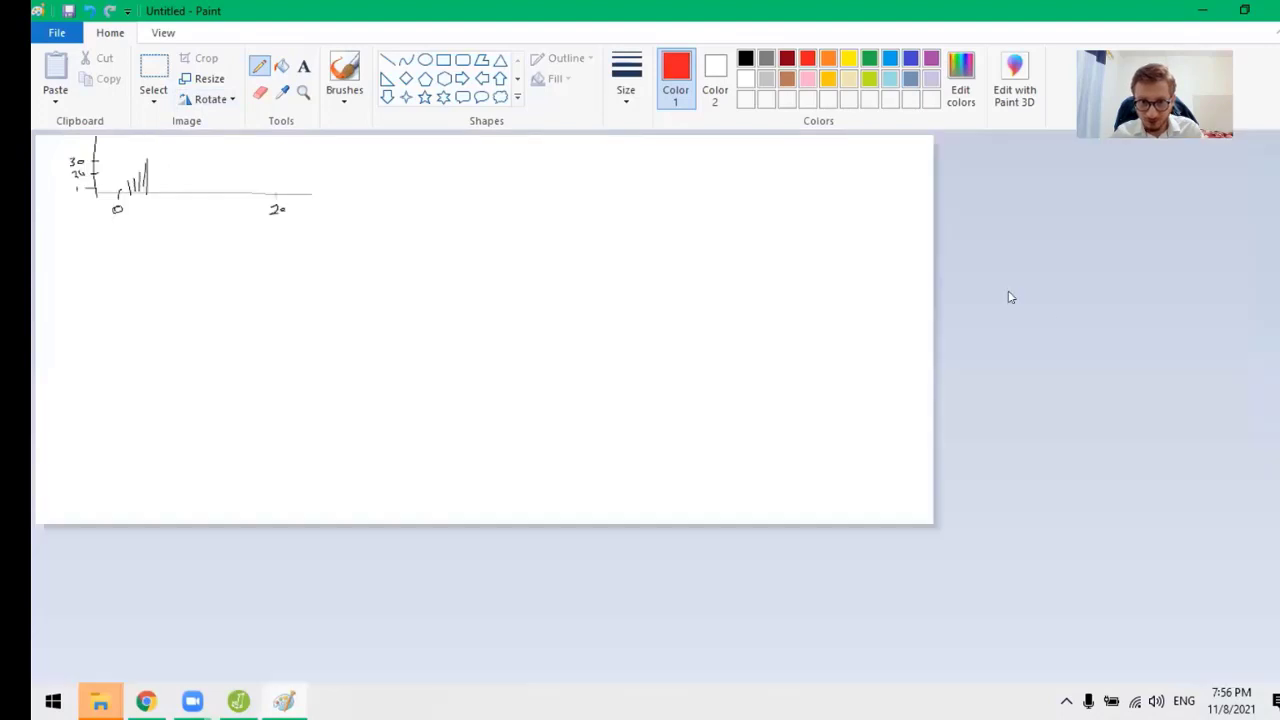
scroll(994, 251, up, 5)
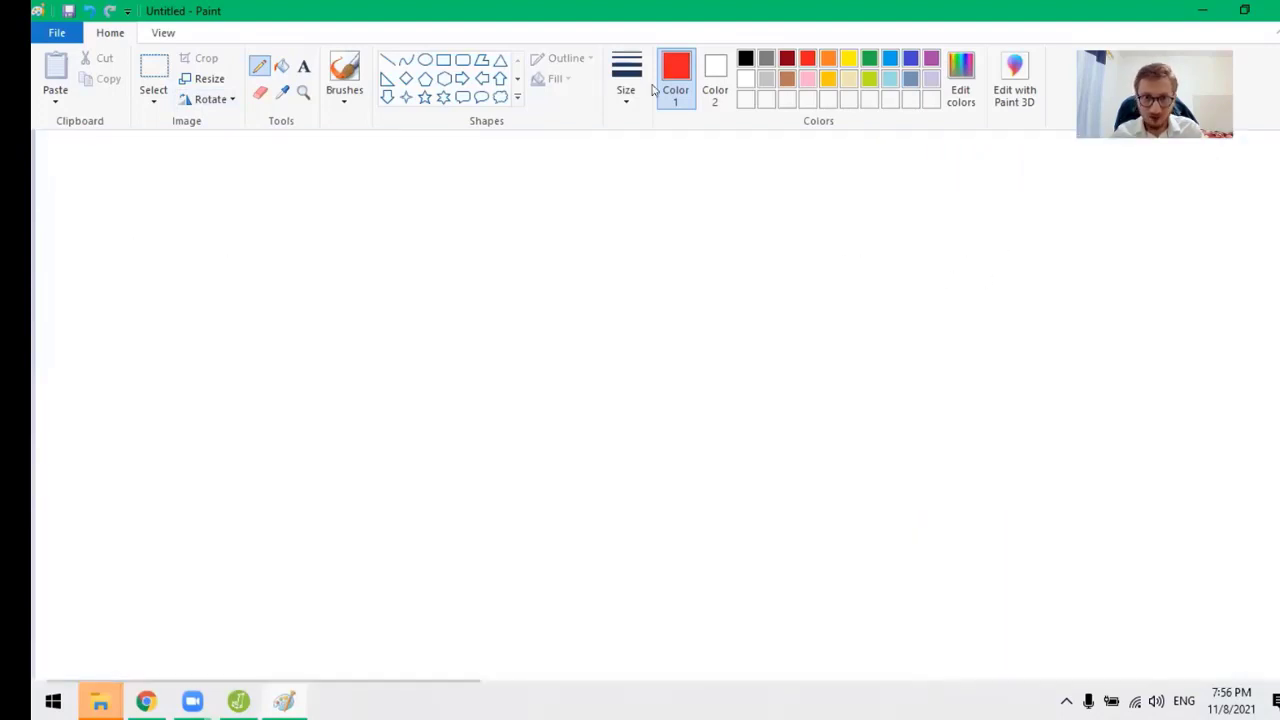
Draw a long red horizontal line in the blank area and mark a thicker black tick at its middle.
drag(344, 411, 968, 411)
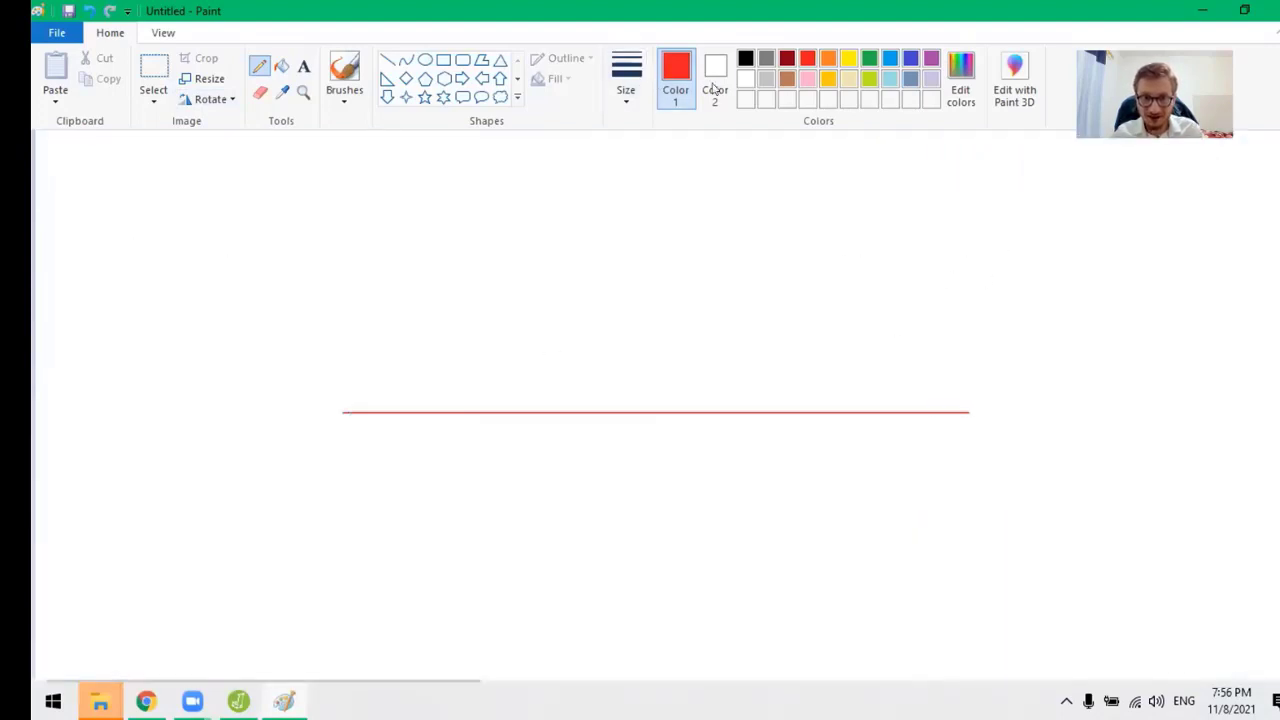
click(745, 58)
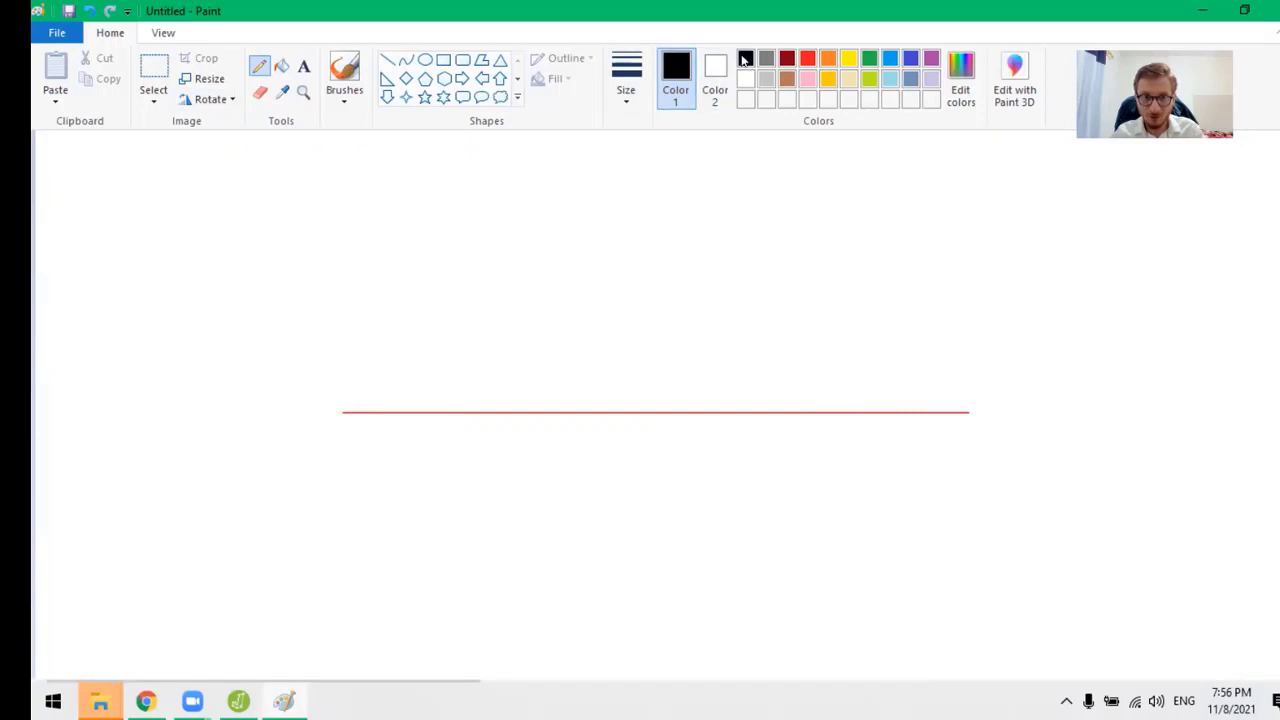
click(626, 75)
click(660, 236)
drag(645, 398, 647, 430)
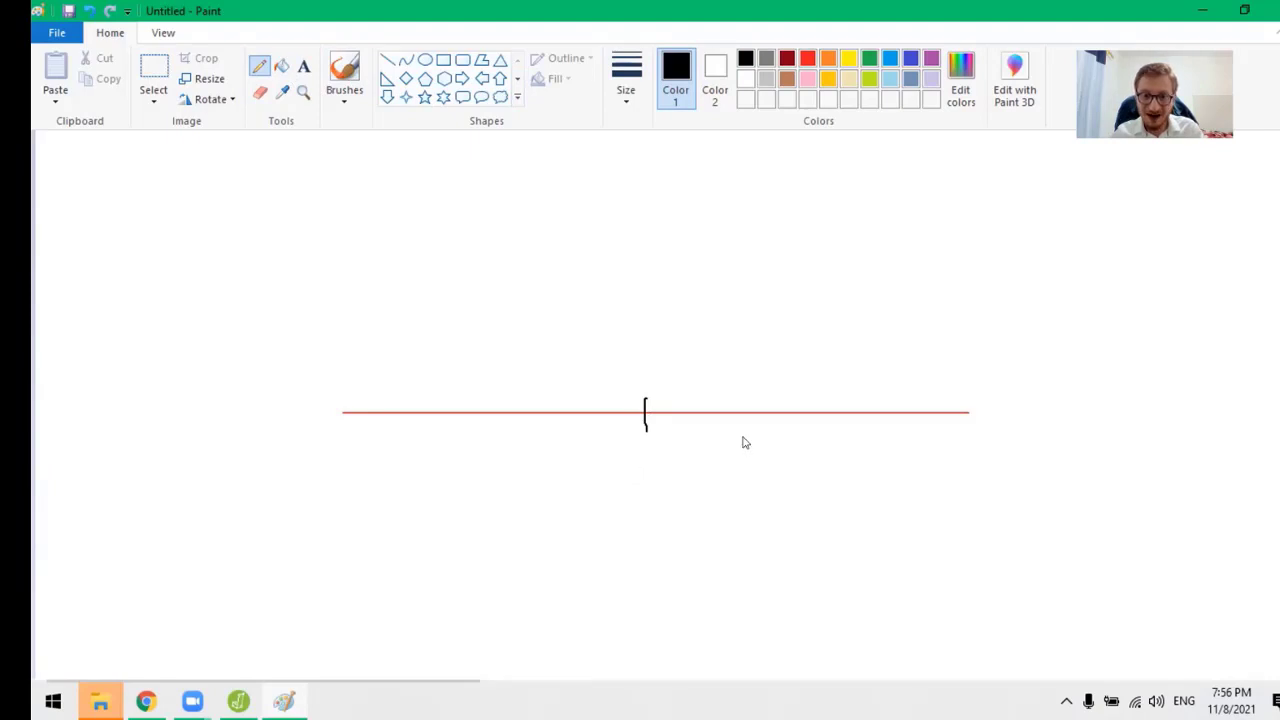
Switch to JASP and examine the female and male height distribution plots.
key(alt+Tab)
click(991, 352)
scroll(995, 365, down, 1)
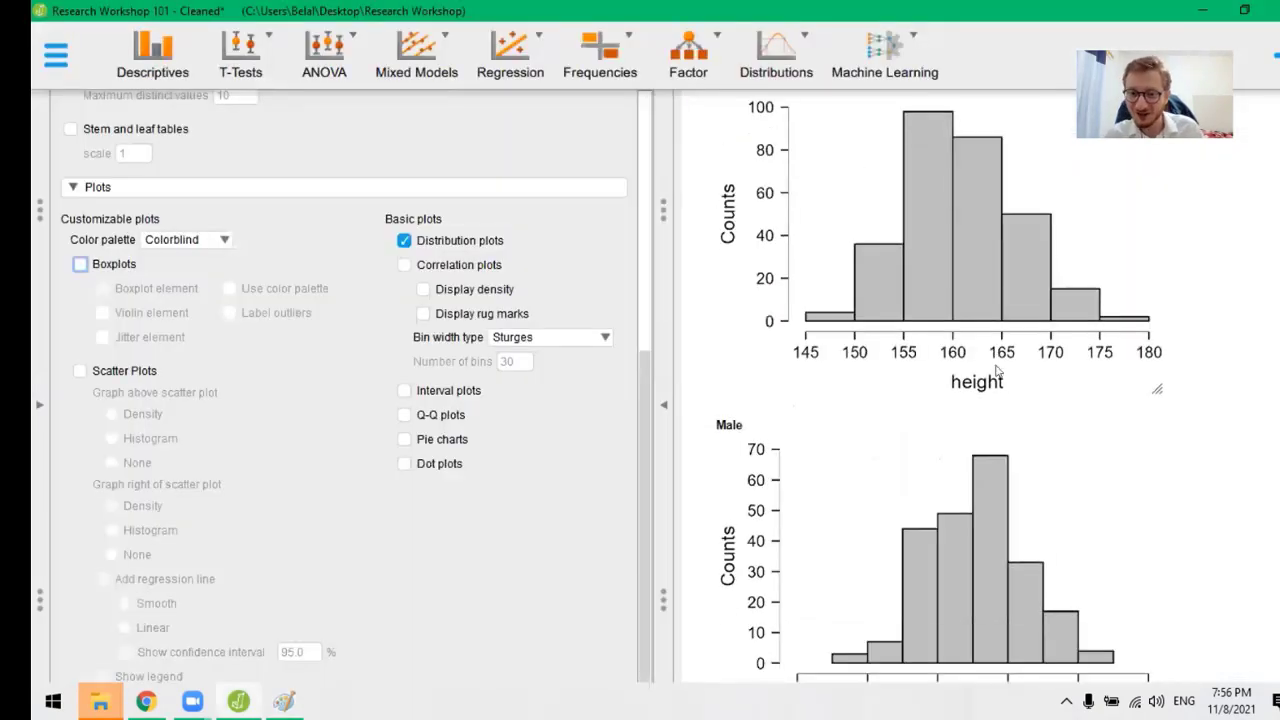
scroll(1005, 398, up, 2)
scroll(955, 400, down, 1)
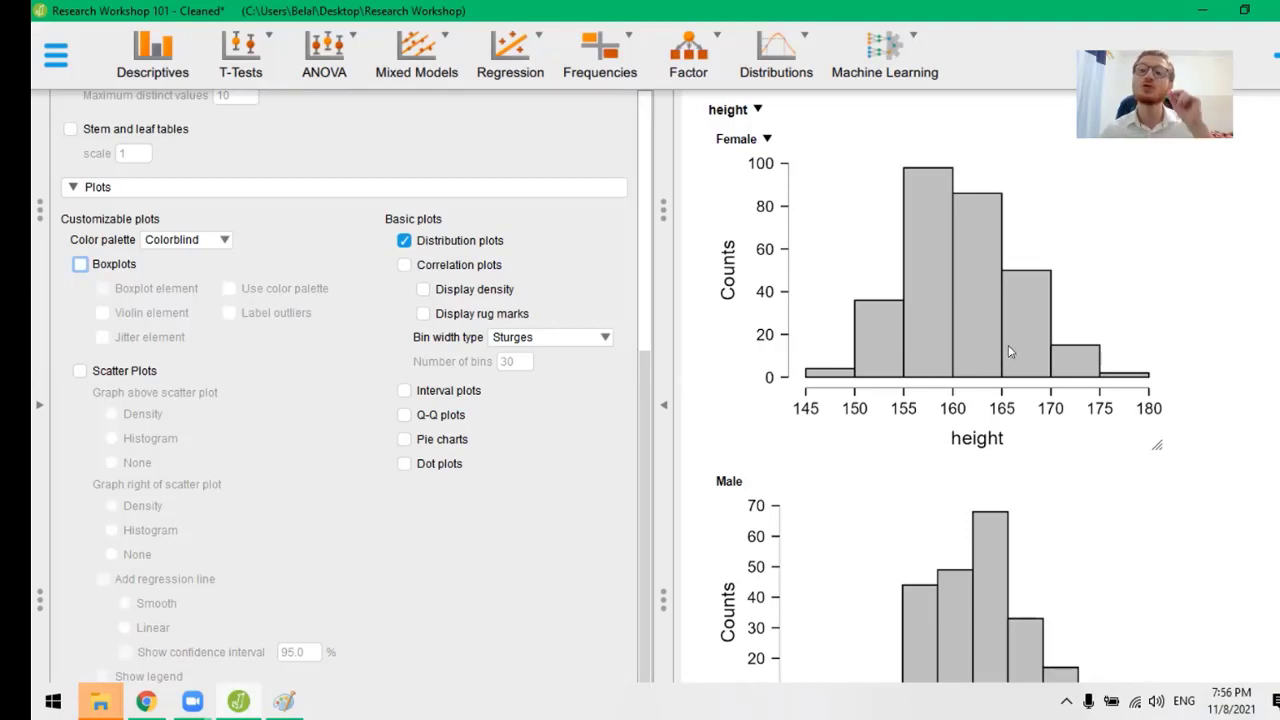
Switch to Chrome and enlarge the Cuemath standard deviation bell curve in the image search results.
key(alt+Tab)
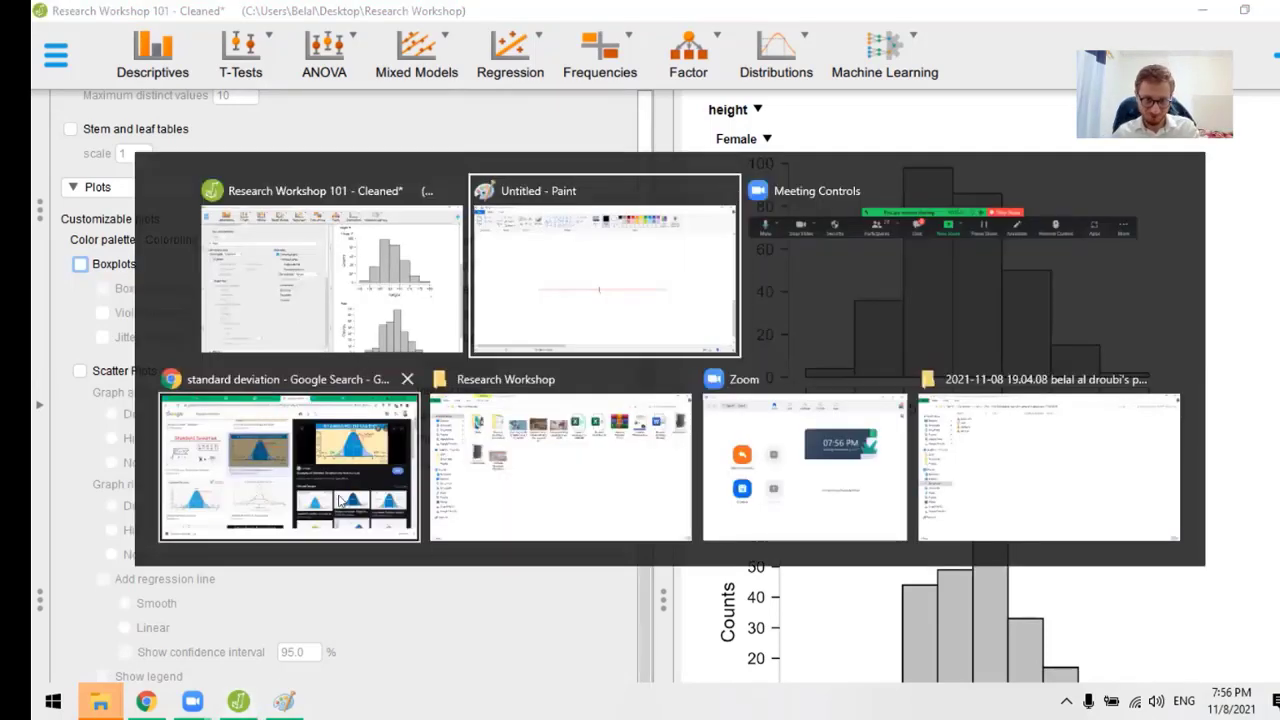
click(290, 465)
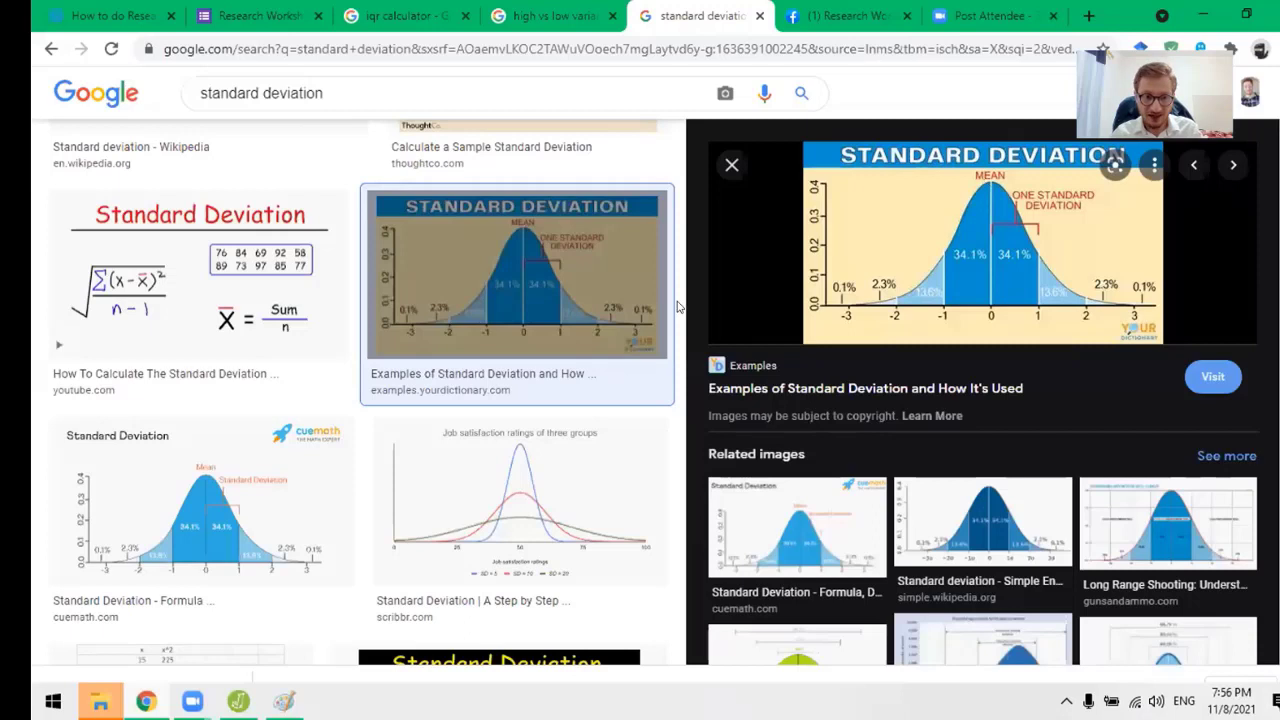
click(838, 254)
click(617, 17)
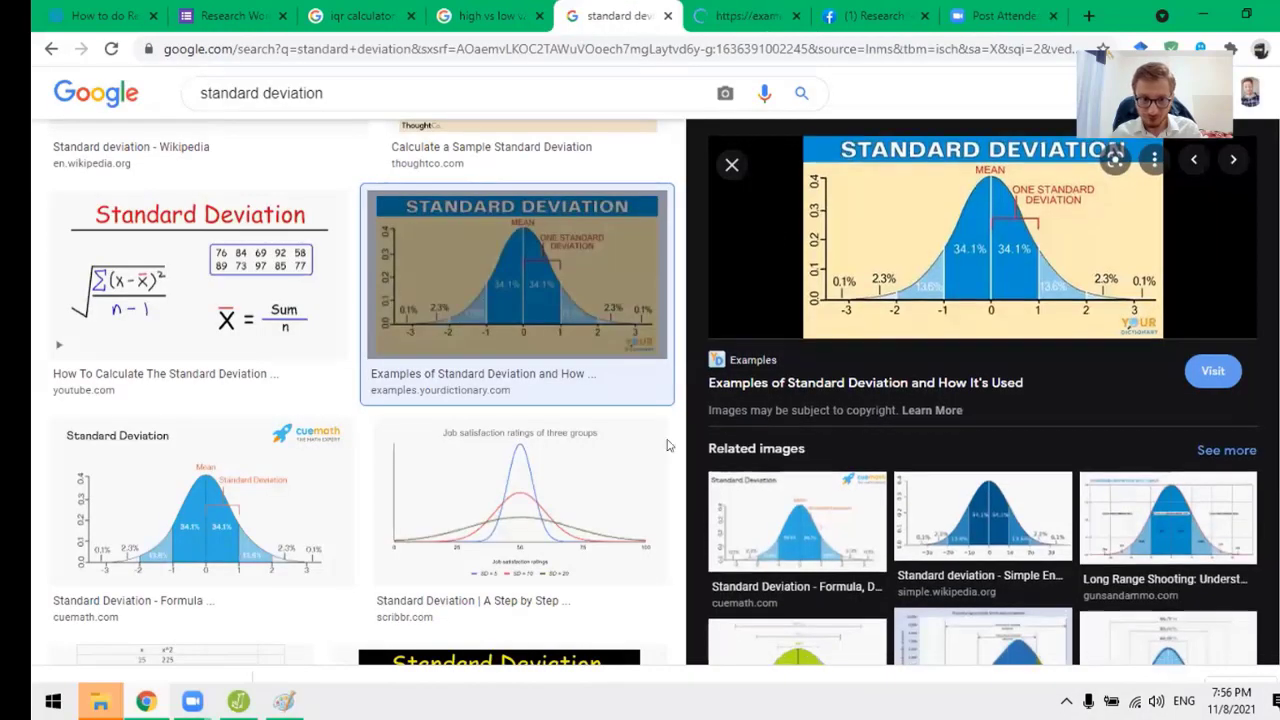
scroll(700, 450, down, 1)
click(200, 500)
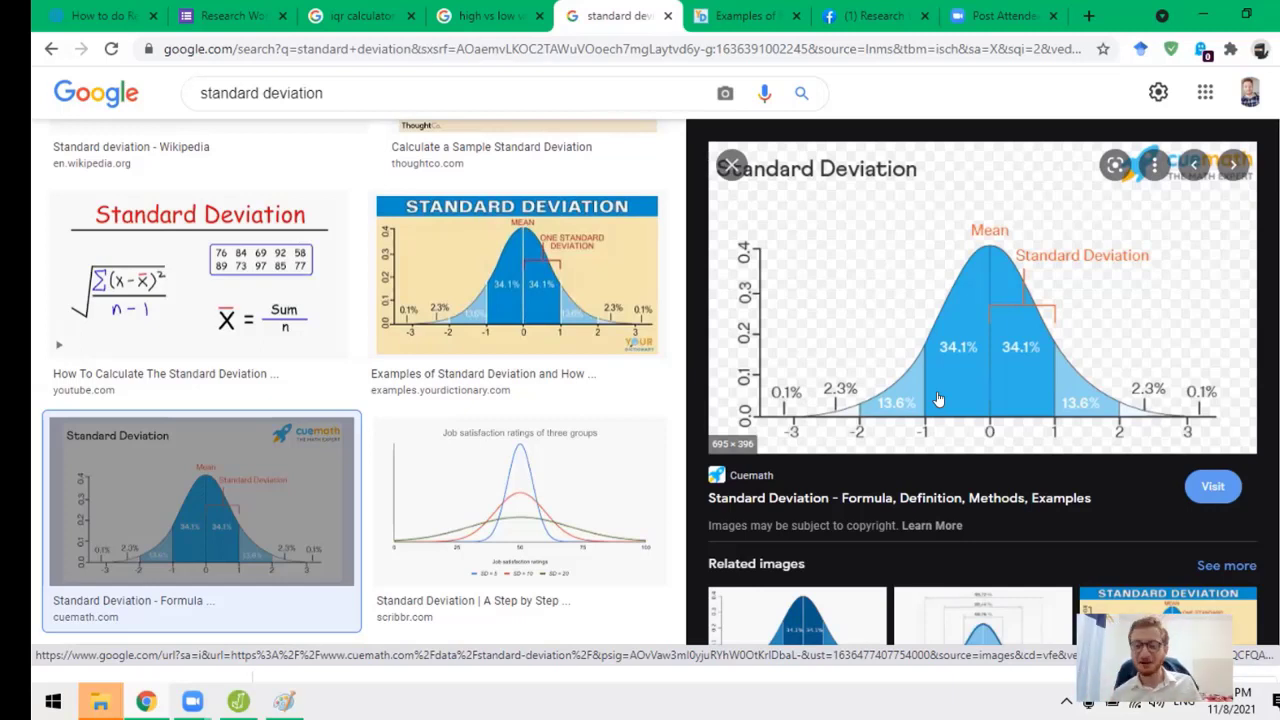
Browse other standard deviation image results, including the worked Socratic example and the sample and population formulas.
key(alt+Tab)
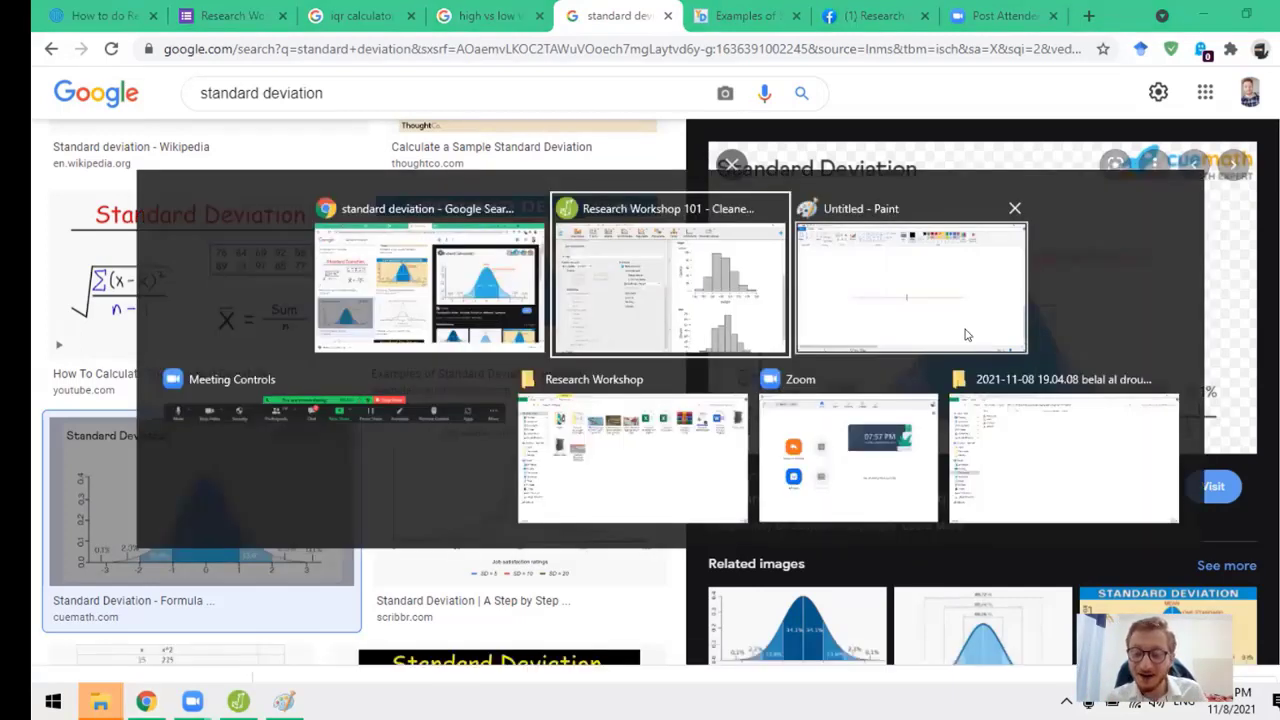
key(alt+Tab)
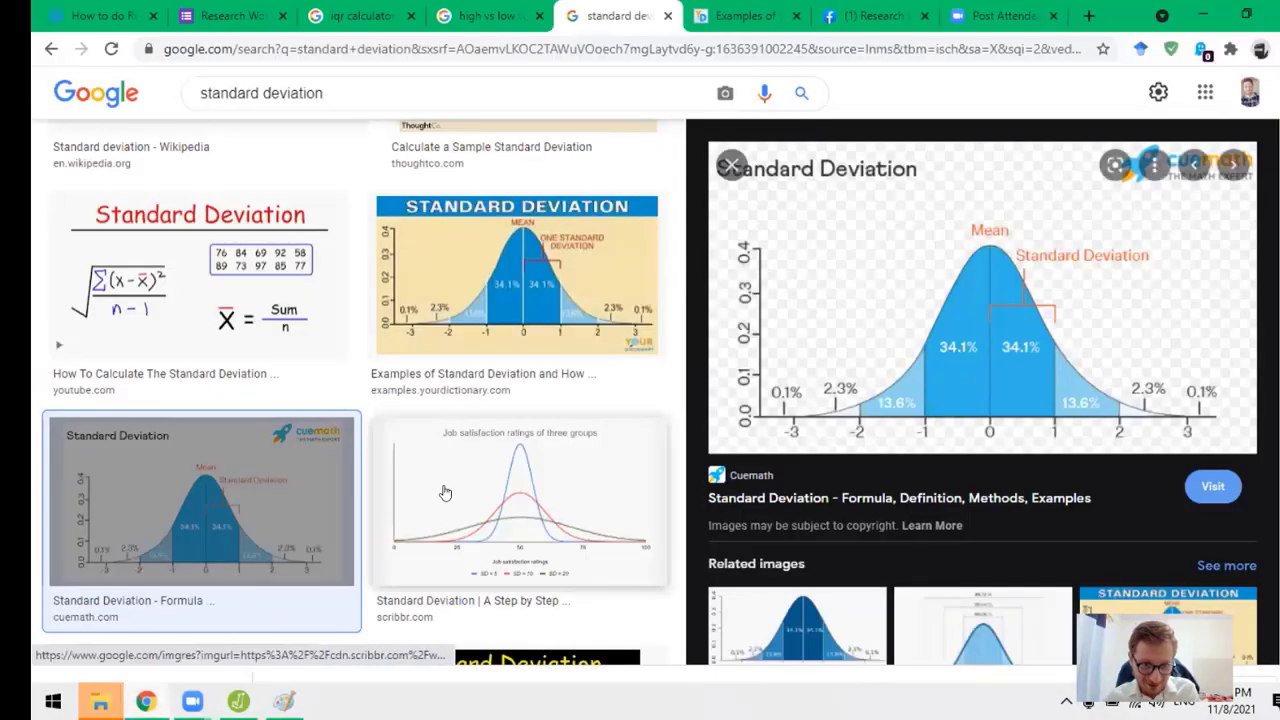
click(483, 497)
key(Right)
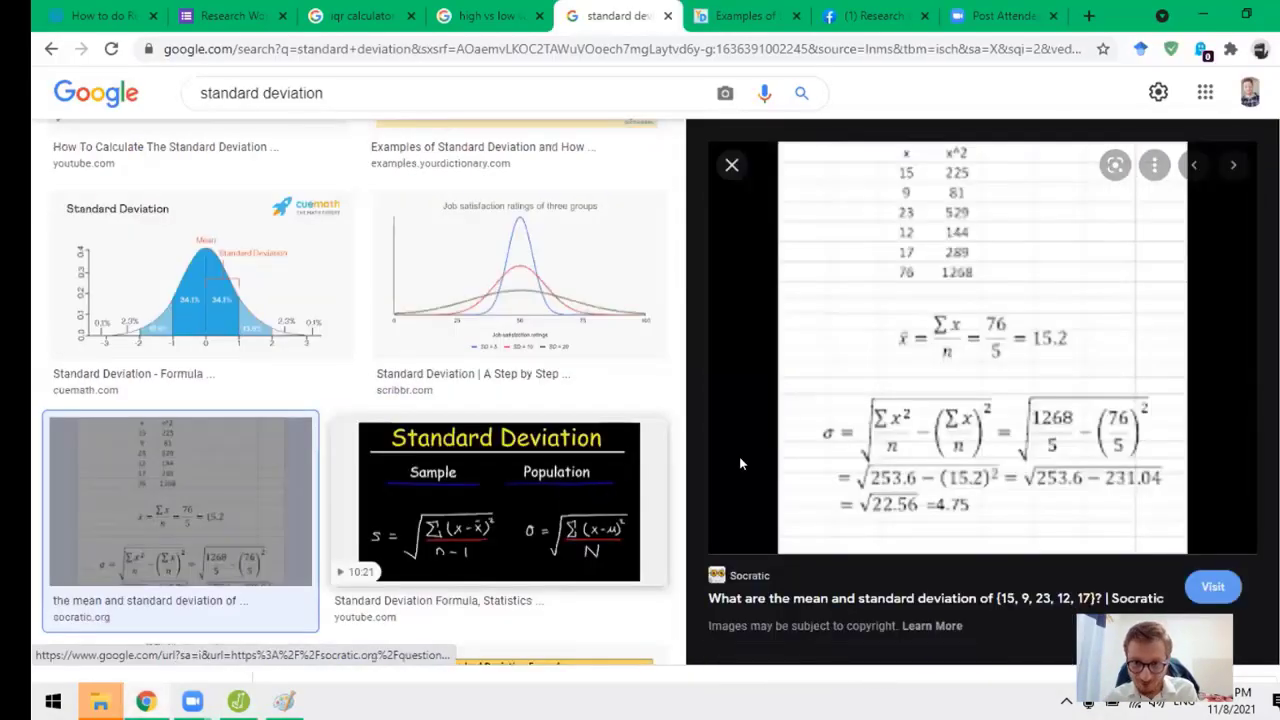
click(618, 483)
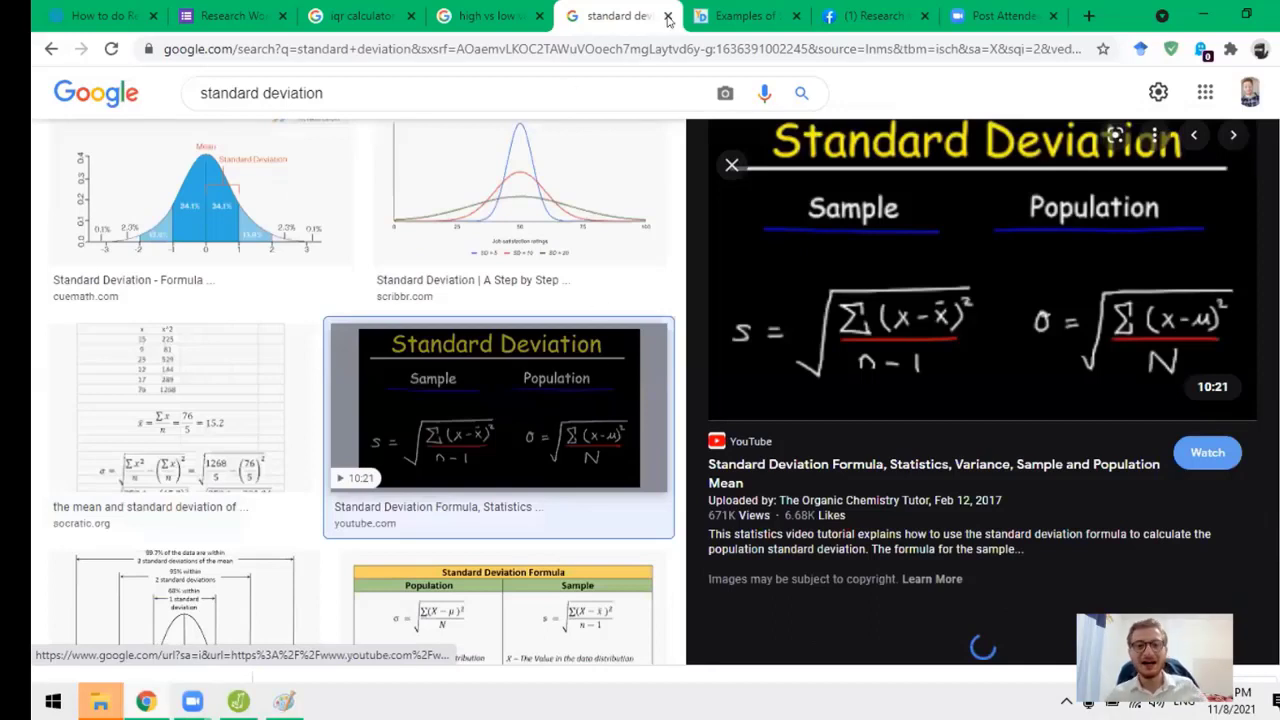
Close the standard deviation search and YourDictionary tabs, and bring up the Prezi presentation How to do Research for Medical Students.
key(ctrl+w)
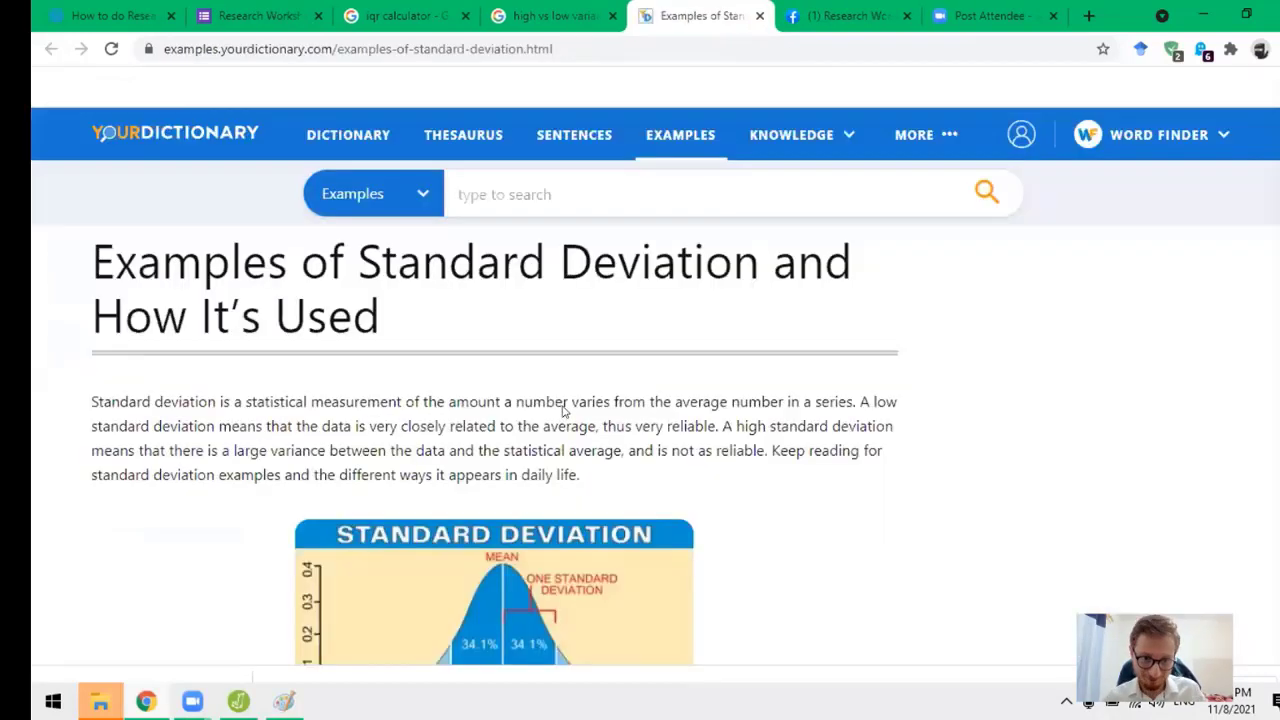
key(ctrl+w)
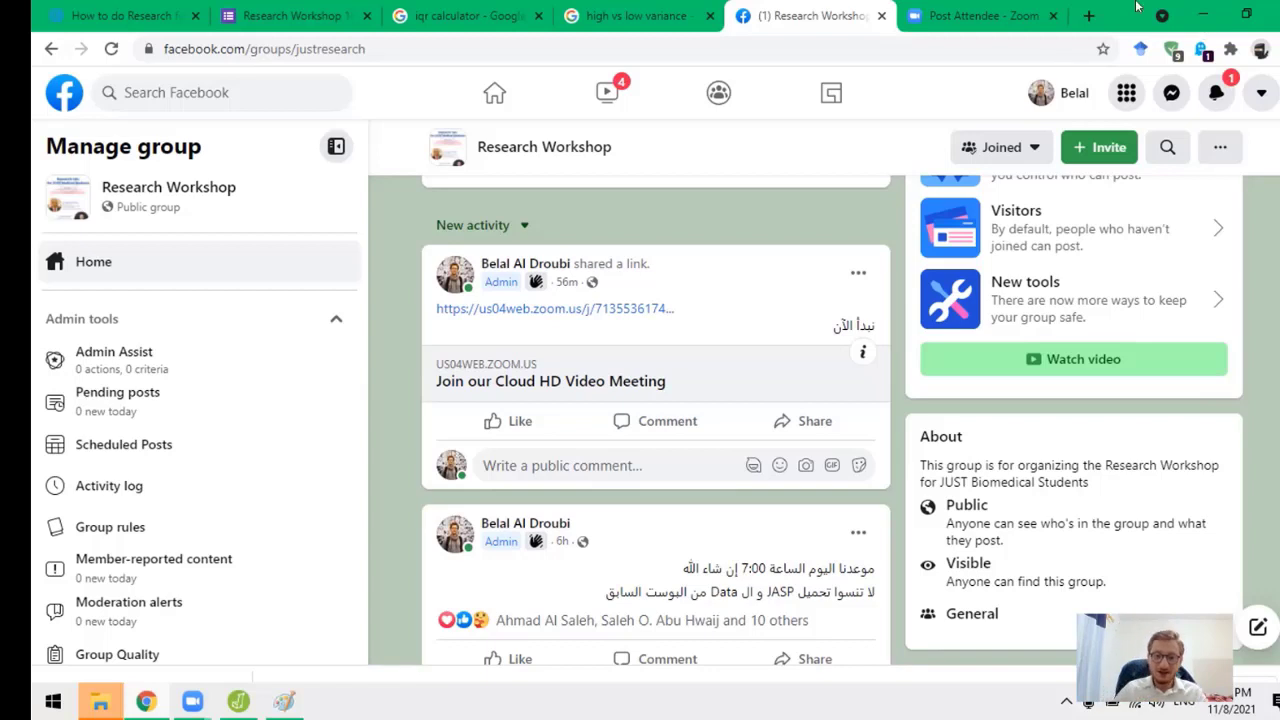
key(alt+Tab)
key(alt+Tab)
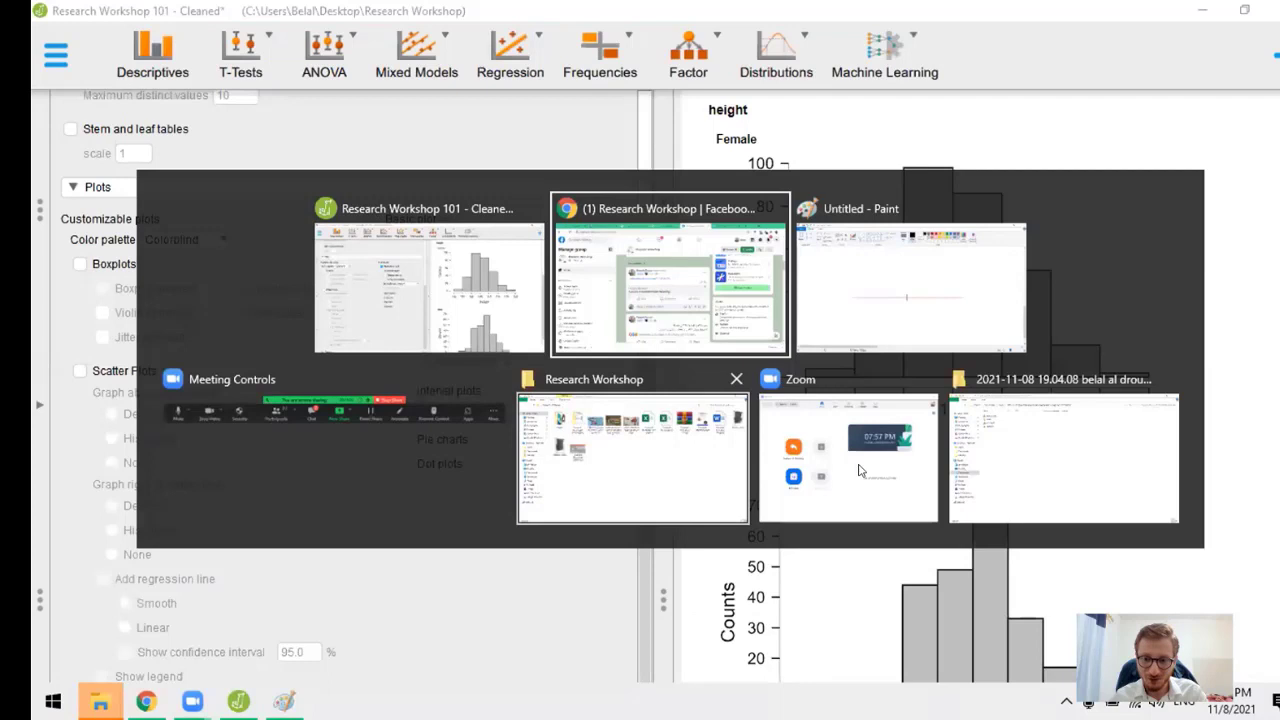
click(593, 280)
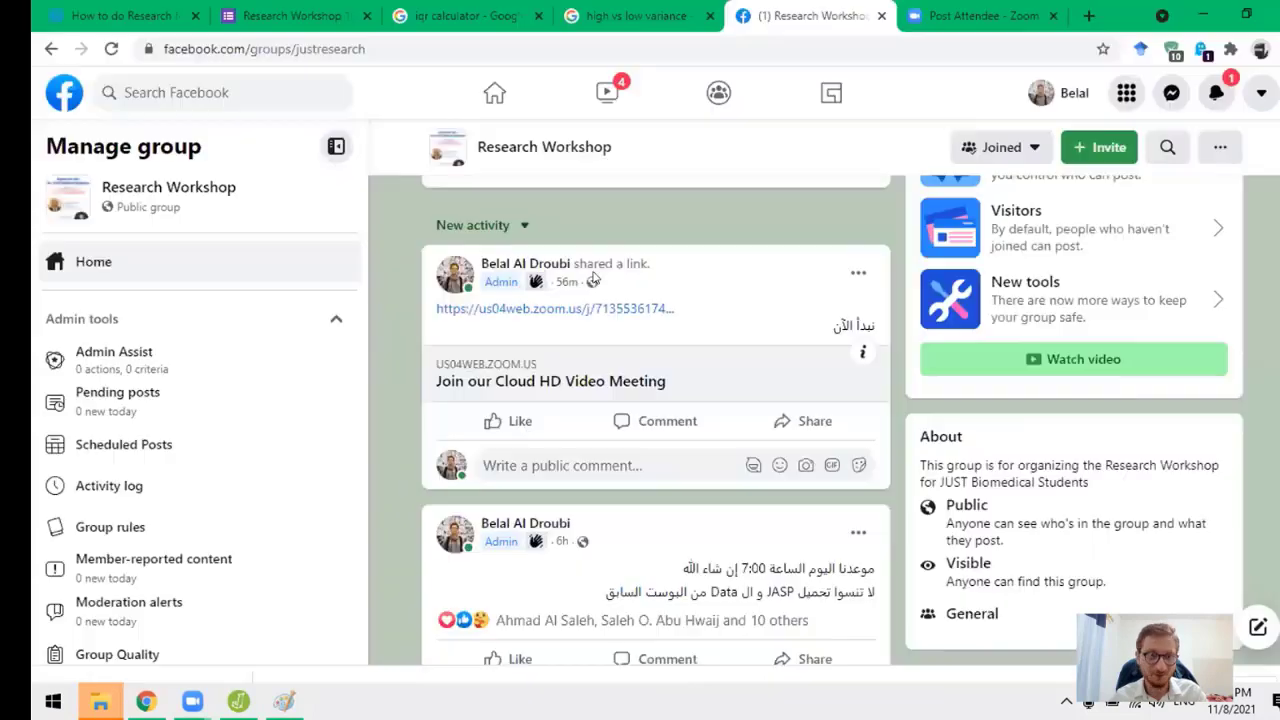
click(157, 14)
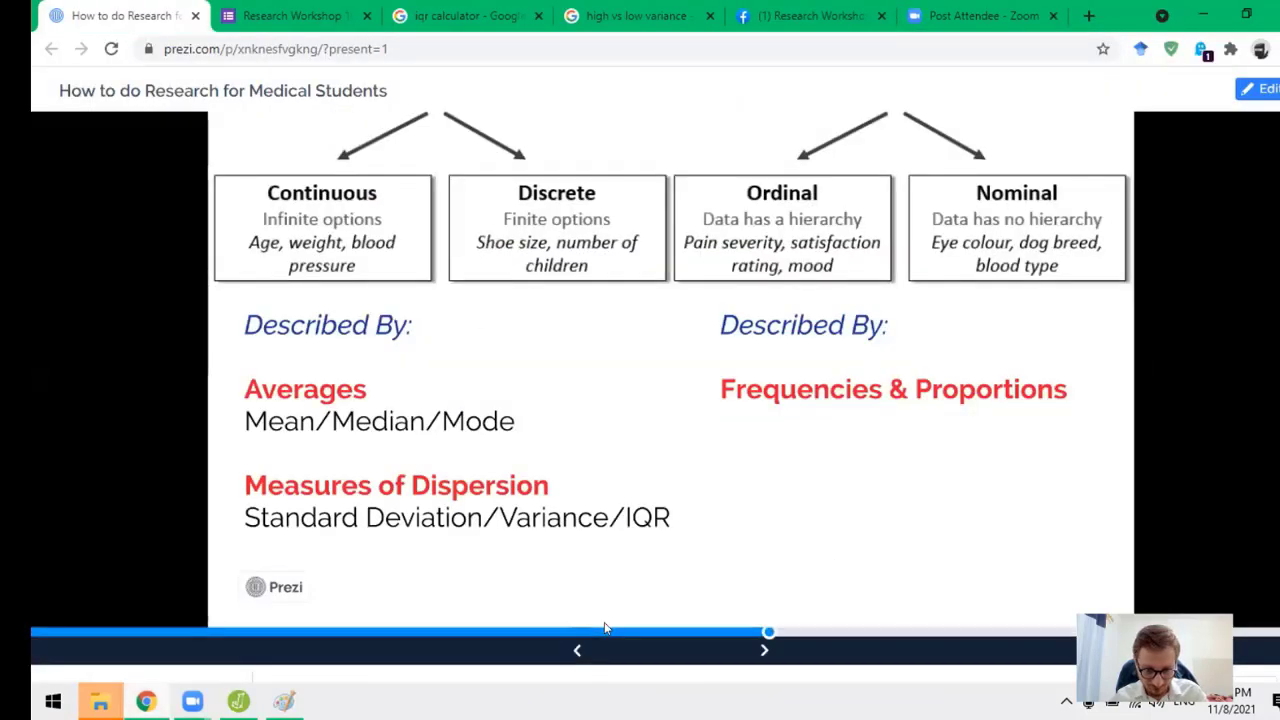
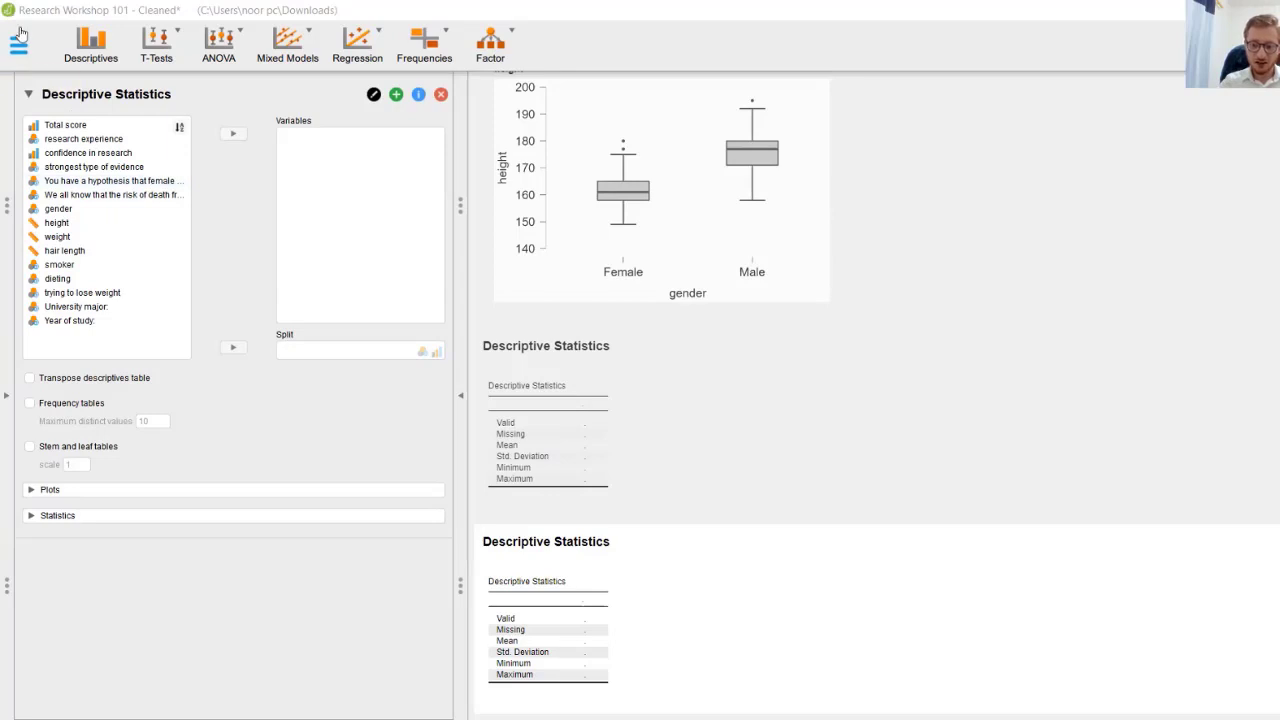
Reopen the first descriptive analysis of height split by gender, and add a classical Contingency Tables analysis.
click(65, 95)
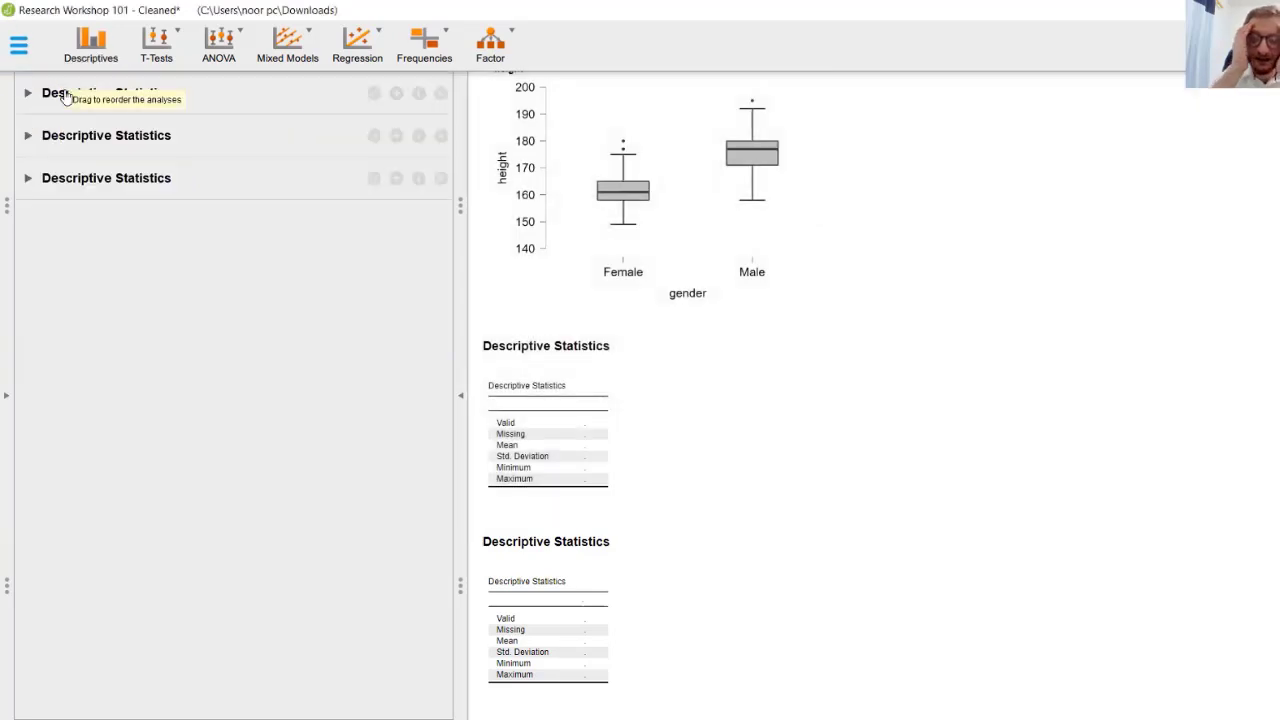
click(65, 93)
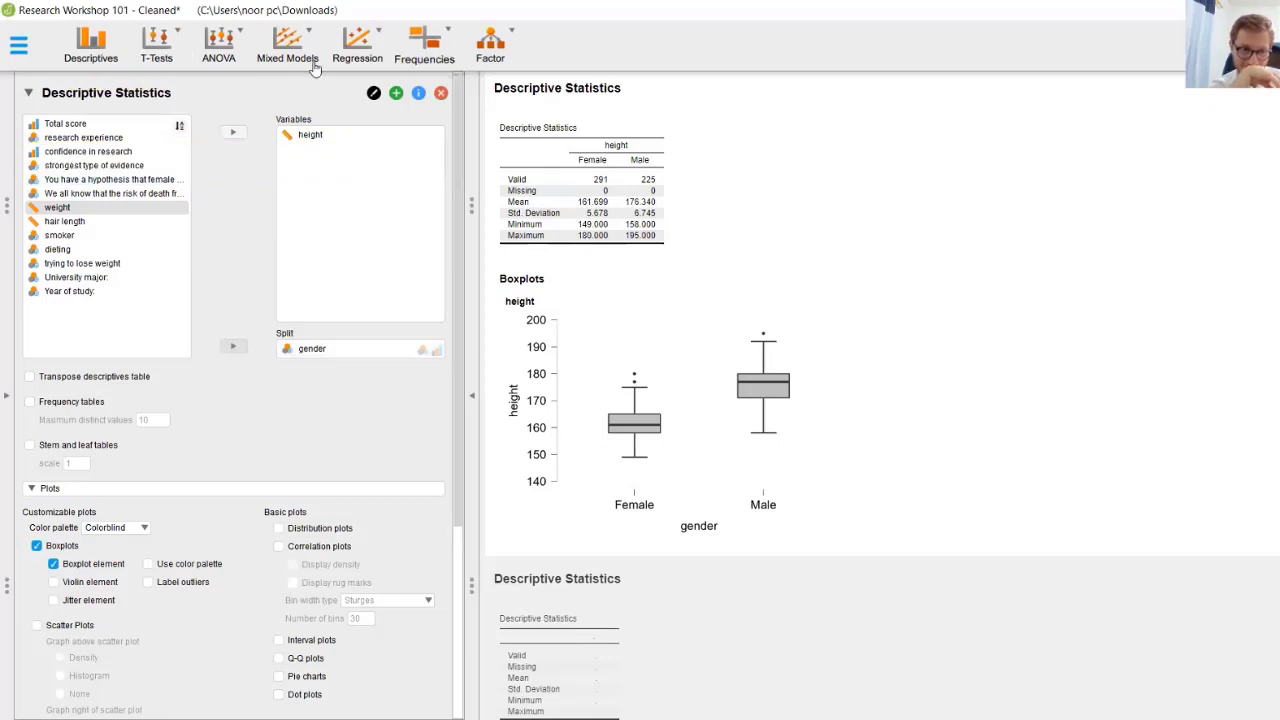
click(424, 45)
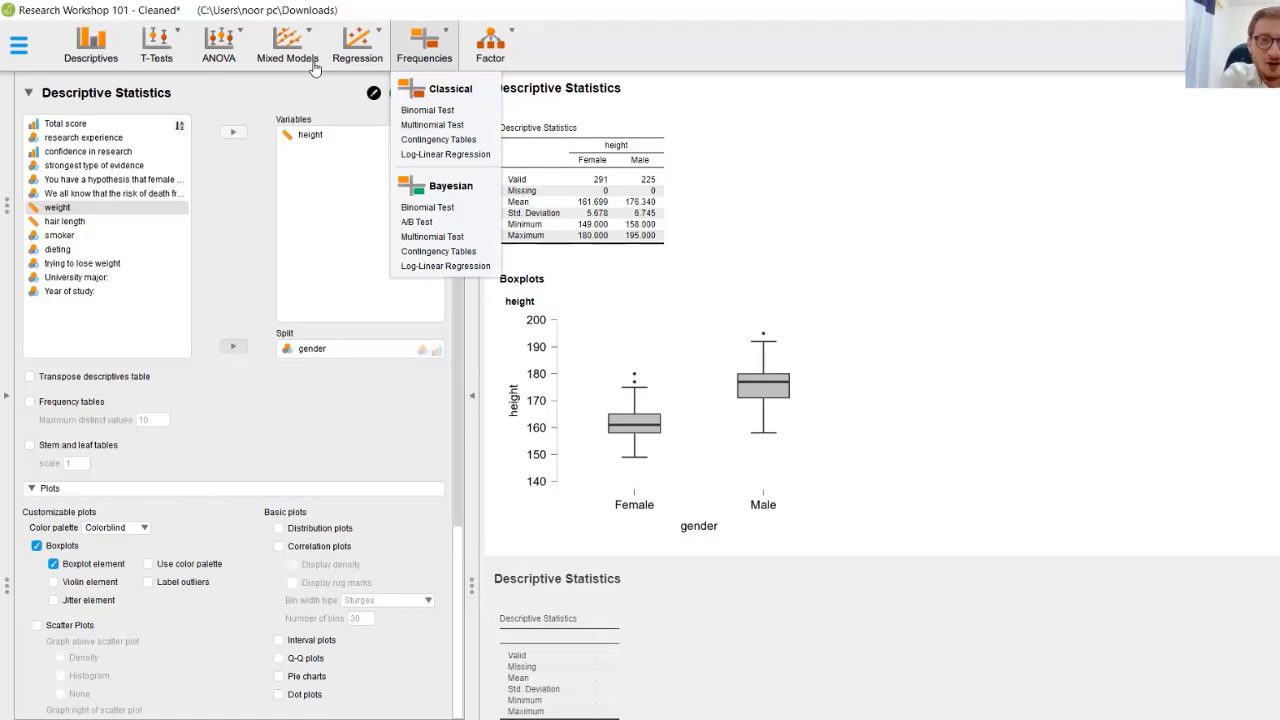
click(440, 140)
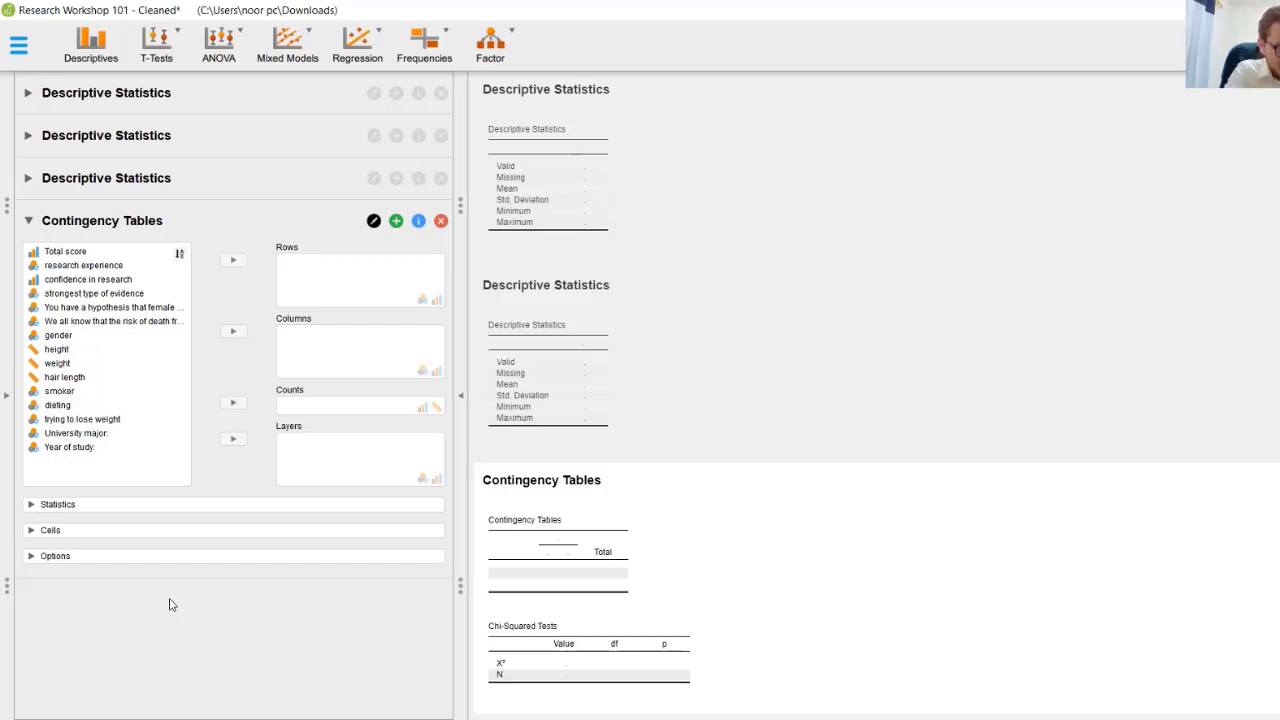
Cross-tabulate dieting against gender, with dieting as the rows and gender as the columns.
click(145, 345)
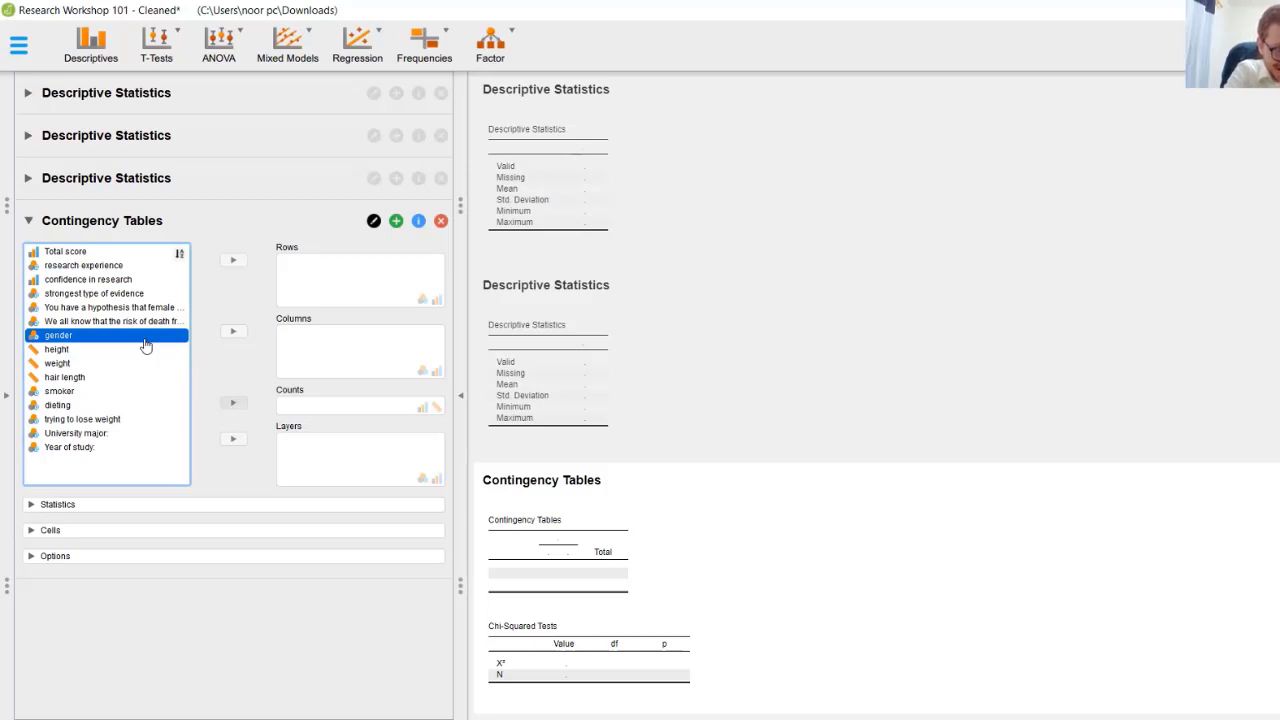
drag(145, 345, 360, 350)
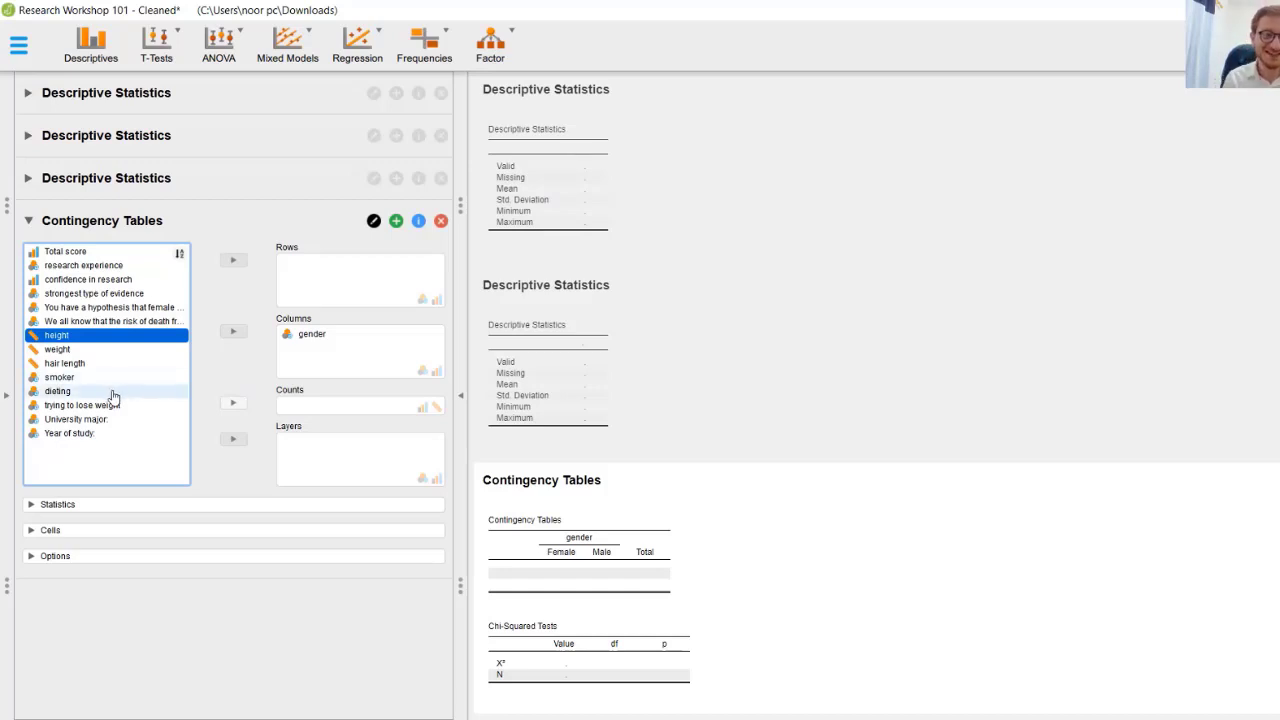
drag(113, 393, 390, 277)
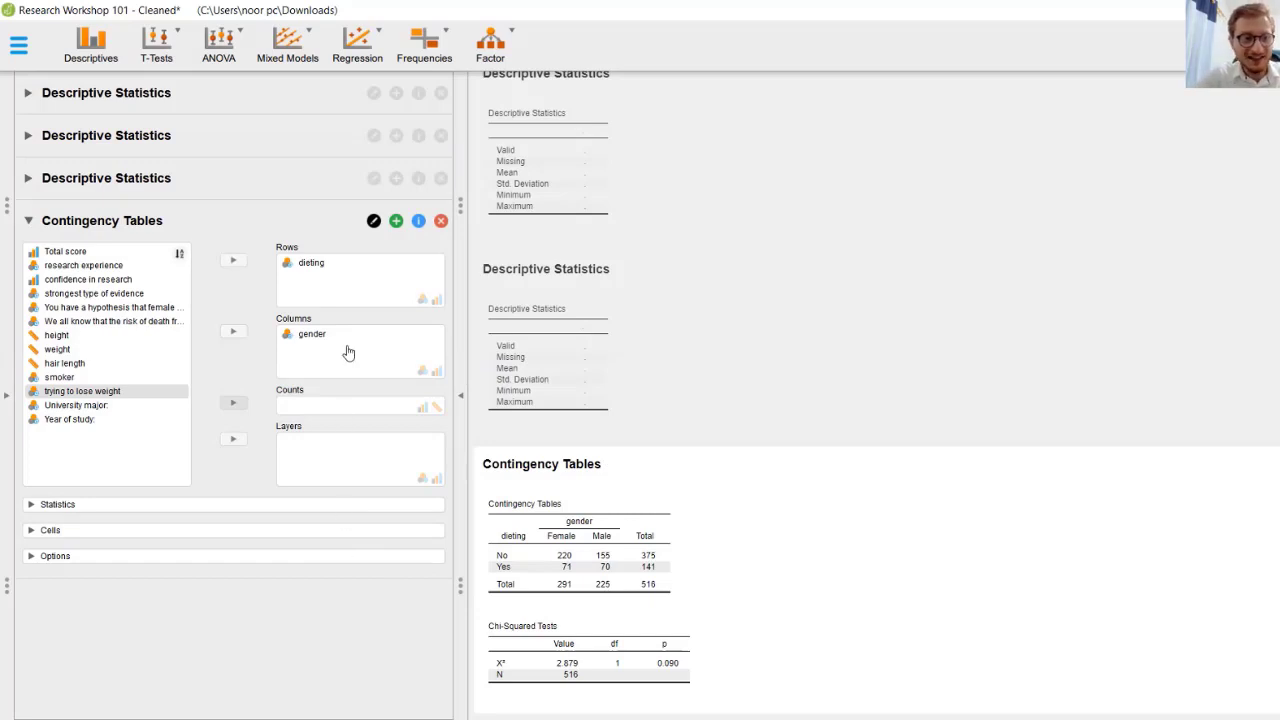
In the first descriptive analysis, replace height with gender as the only variable, without a split, and enable frequency tables.
click(146, 93)
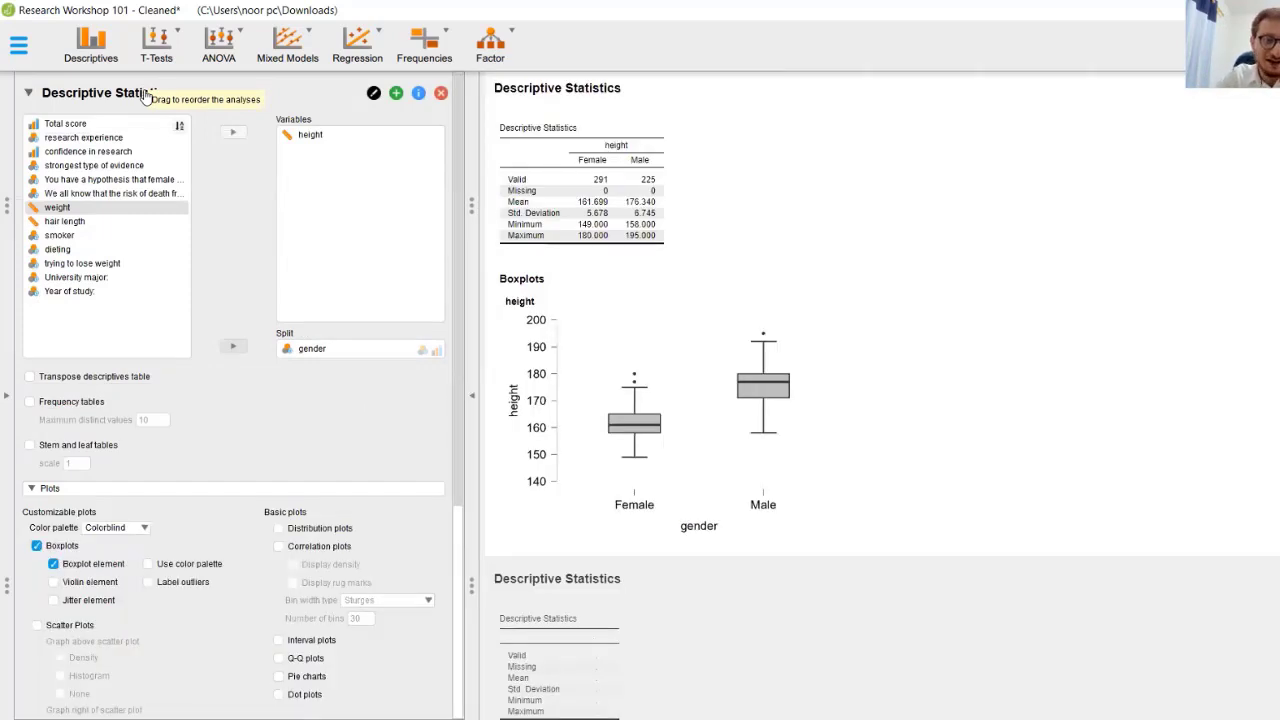
click(325, 135)
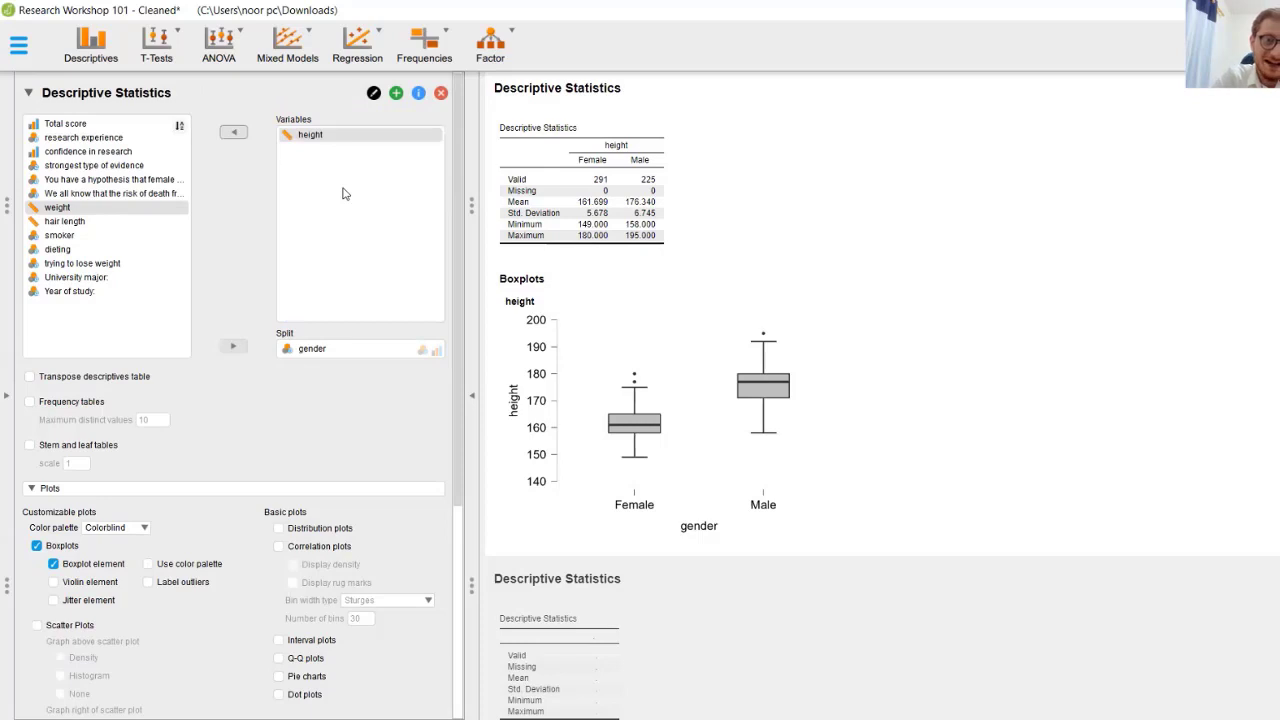
drag(312, 348, 343, 194)
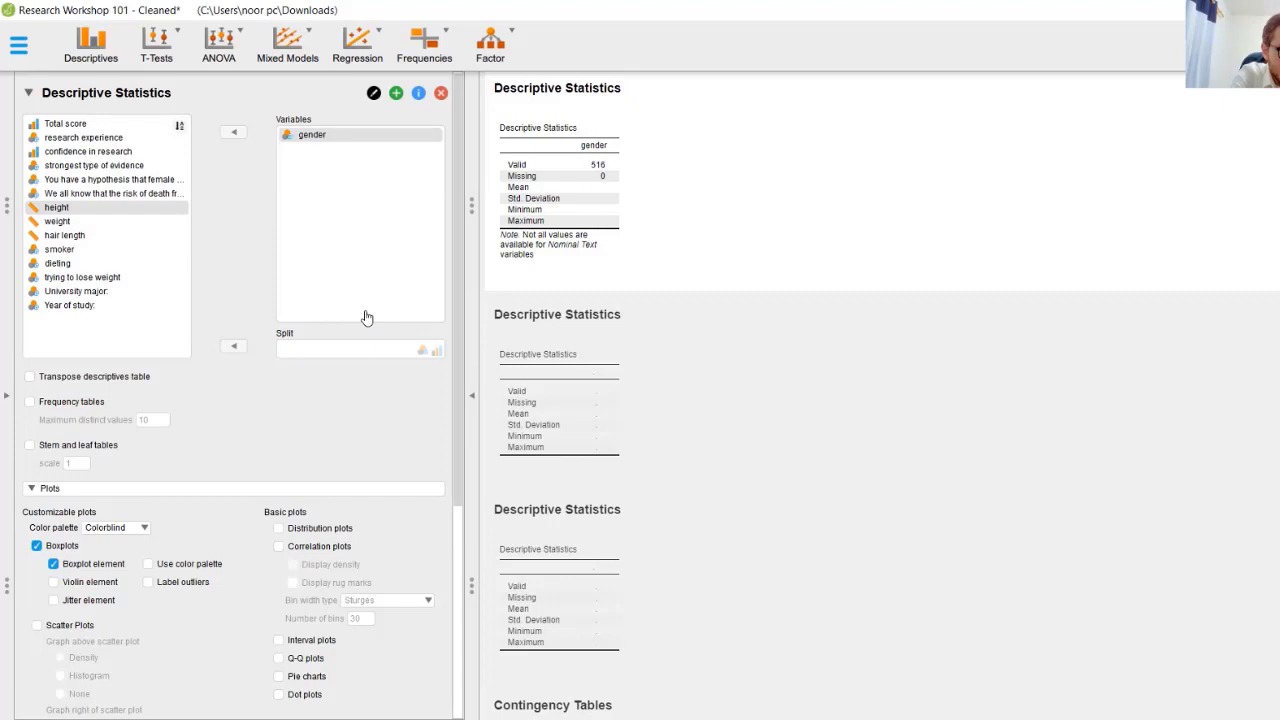
click(30, 402)
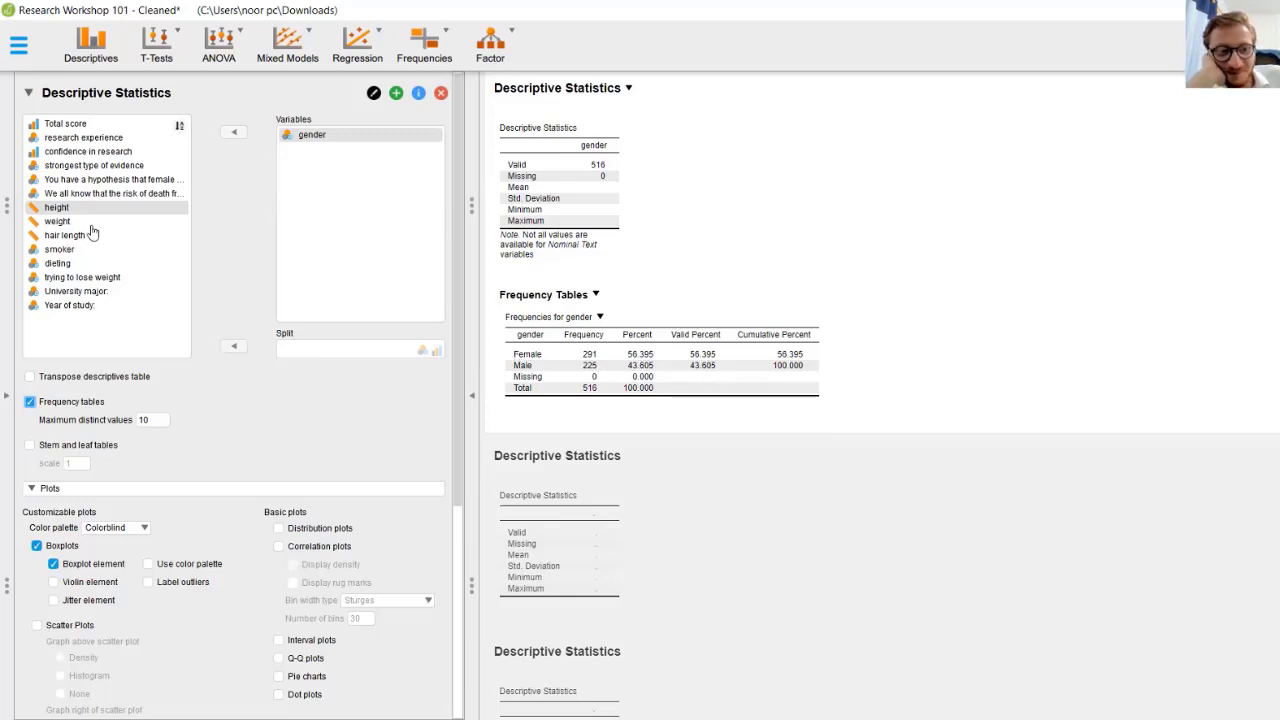
Replace gender with smoker as the analysed variable and split the frequency tables by gender.
click(316, 138)
click(233, 132)
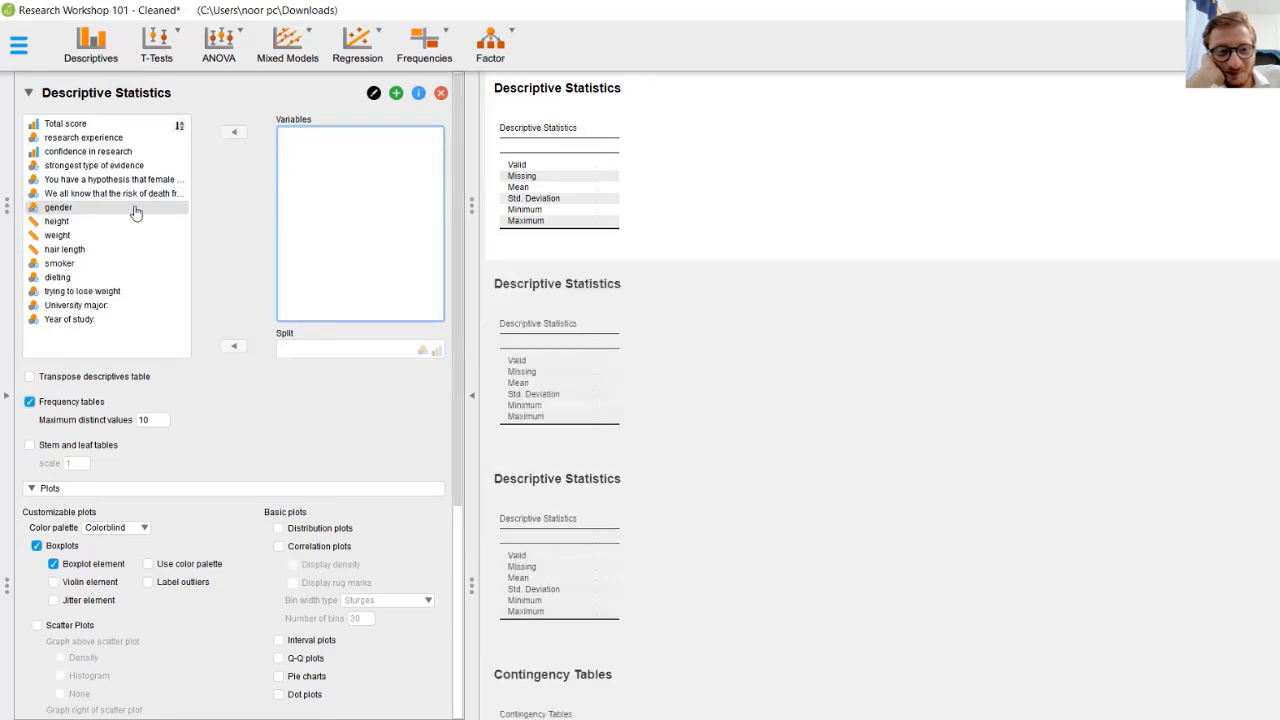
drag(100, 265, 345, 165)
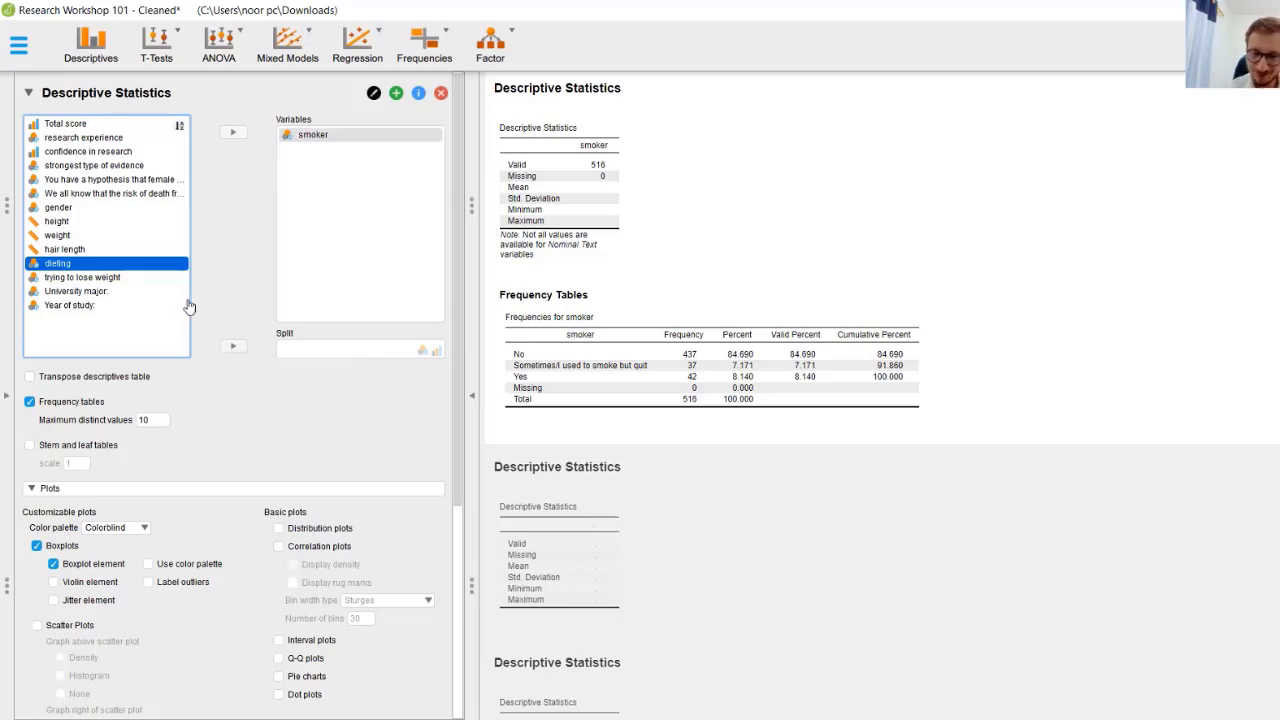
drag(131, 209, 358, 355)
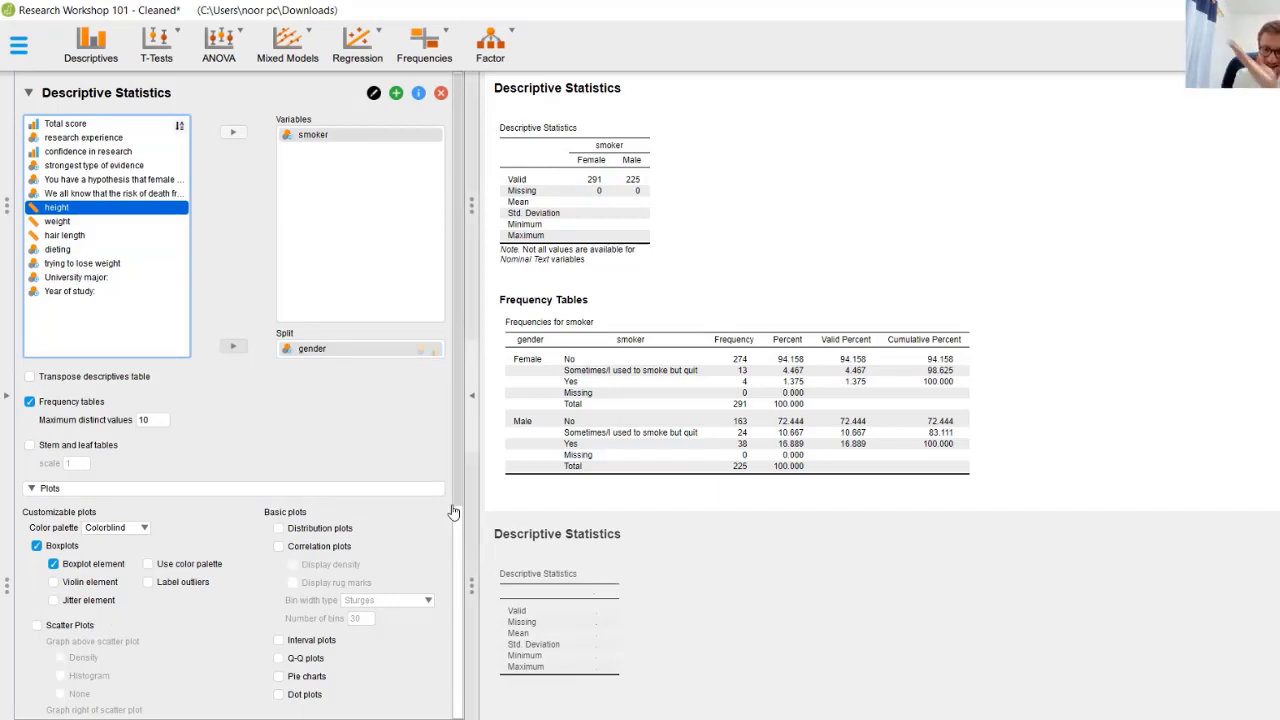
Add pie charts of smoker for each gender and enlarge the female and male charts.
drag(457, 509, 451, 612)
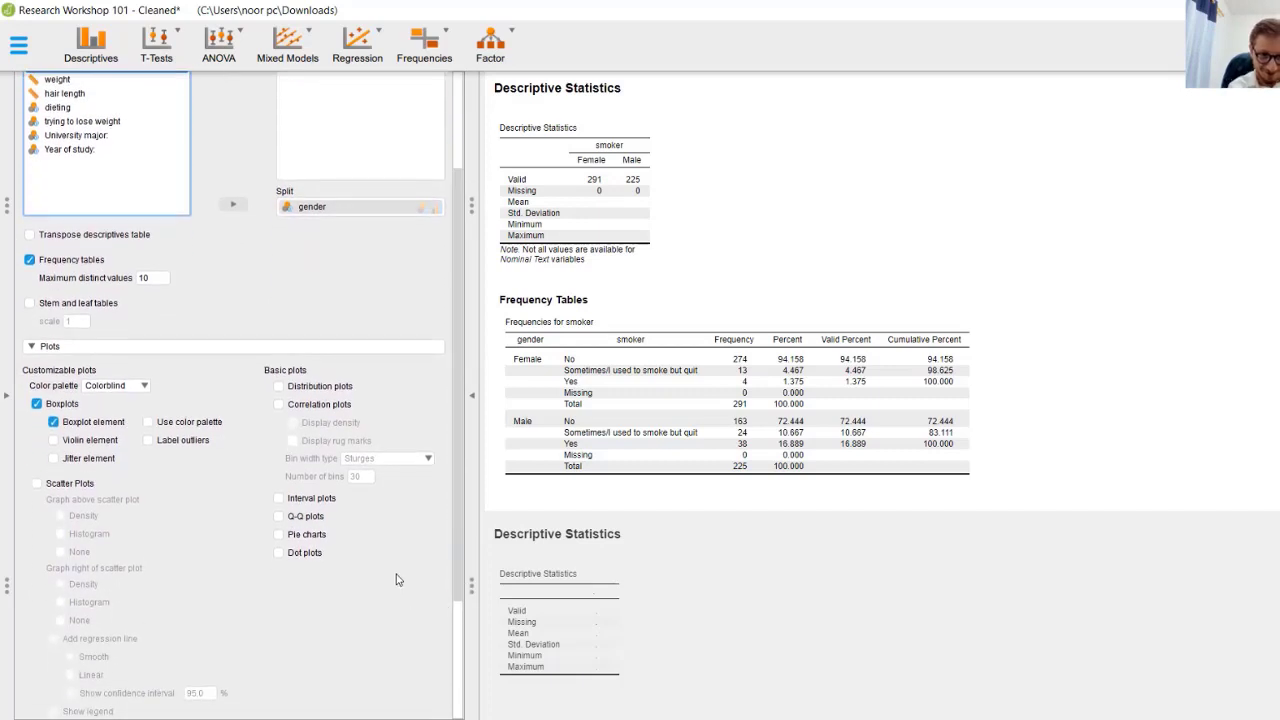
click(305, 536)
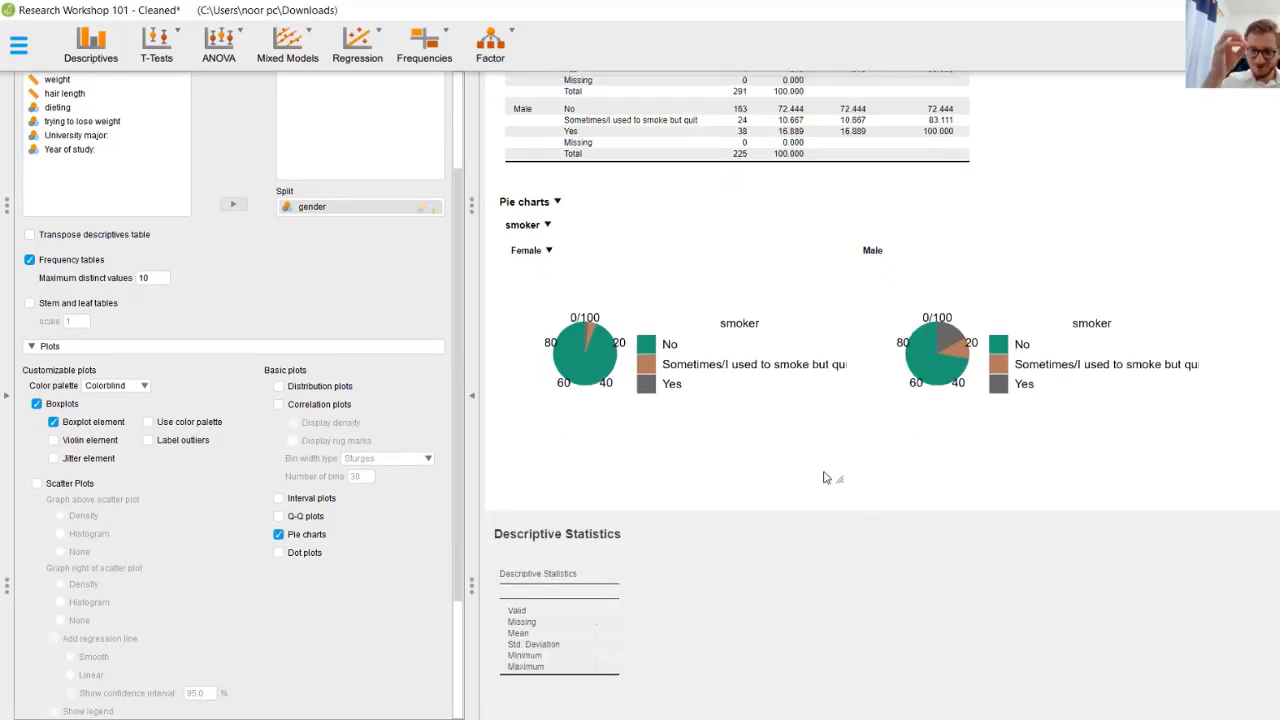
drag(840, 481, 1033, 605)
drag(1037, 613, 1043, 607)
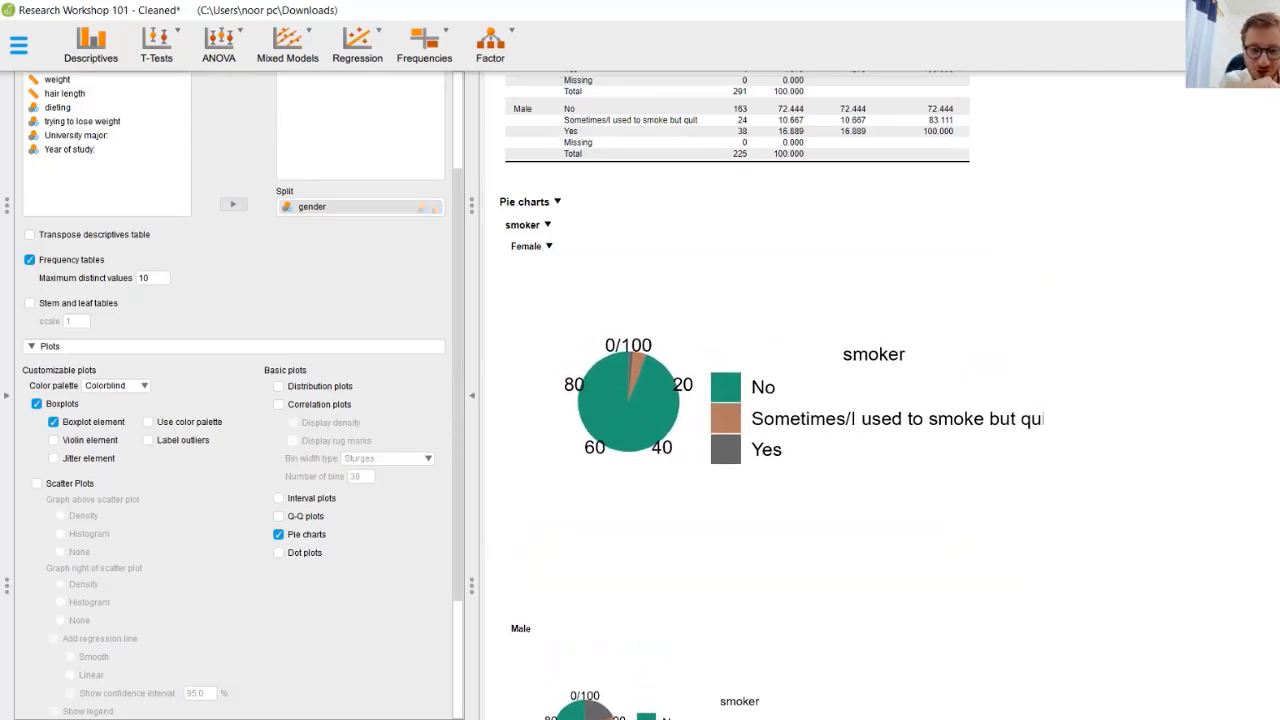
scroll(1085, 358, down, 1)
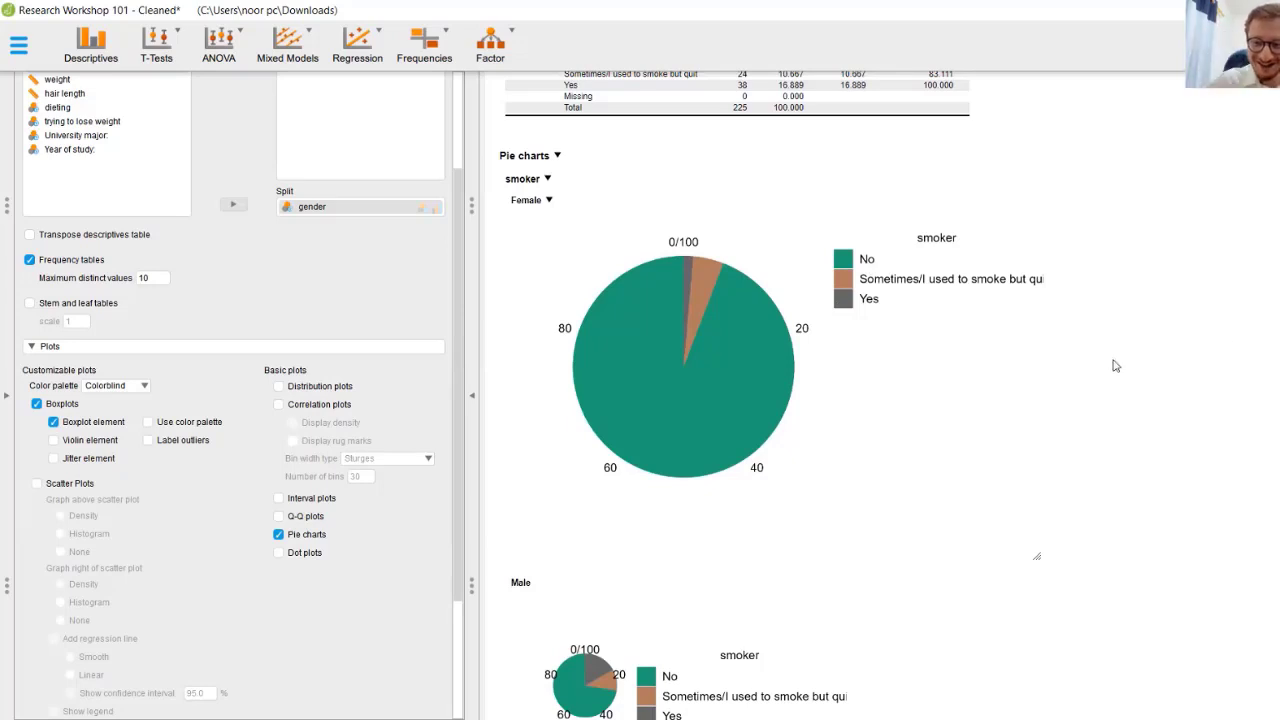
scroll(772, 395, down, 2)
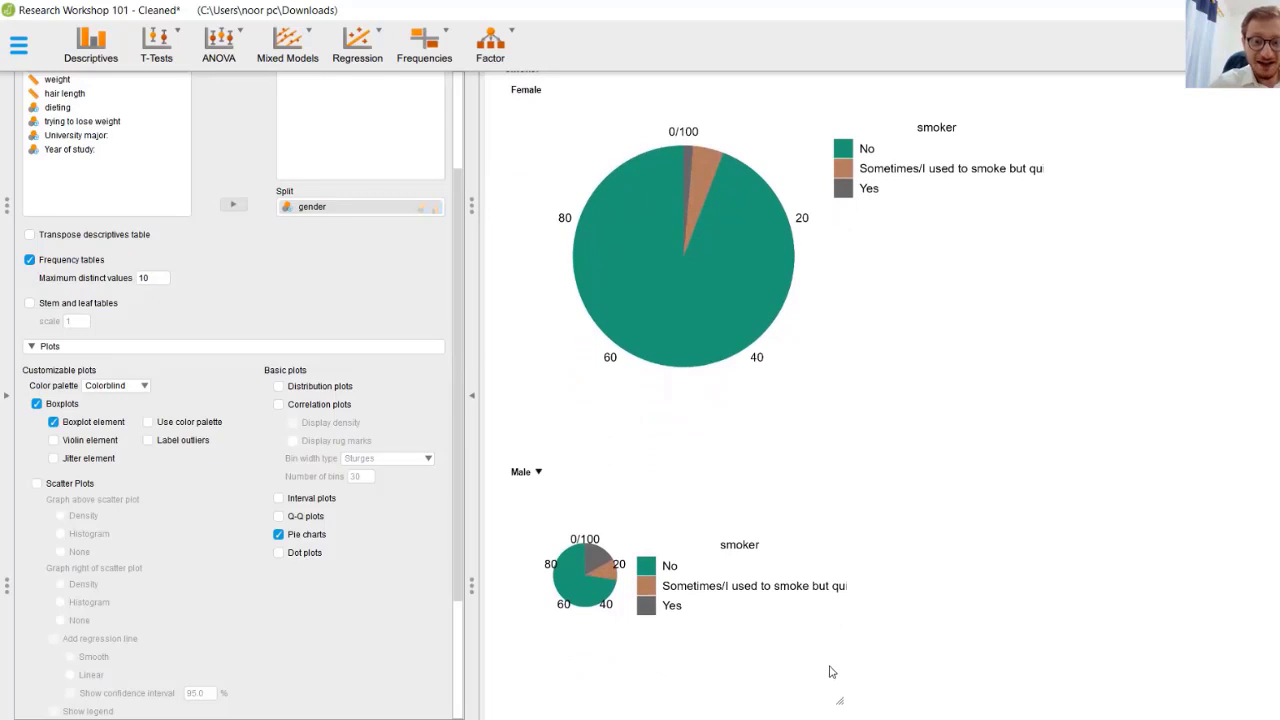
drag(842, 703, 905, 715)
scroll(1200, 517, down, 3)
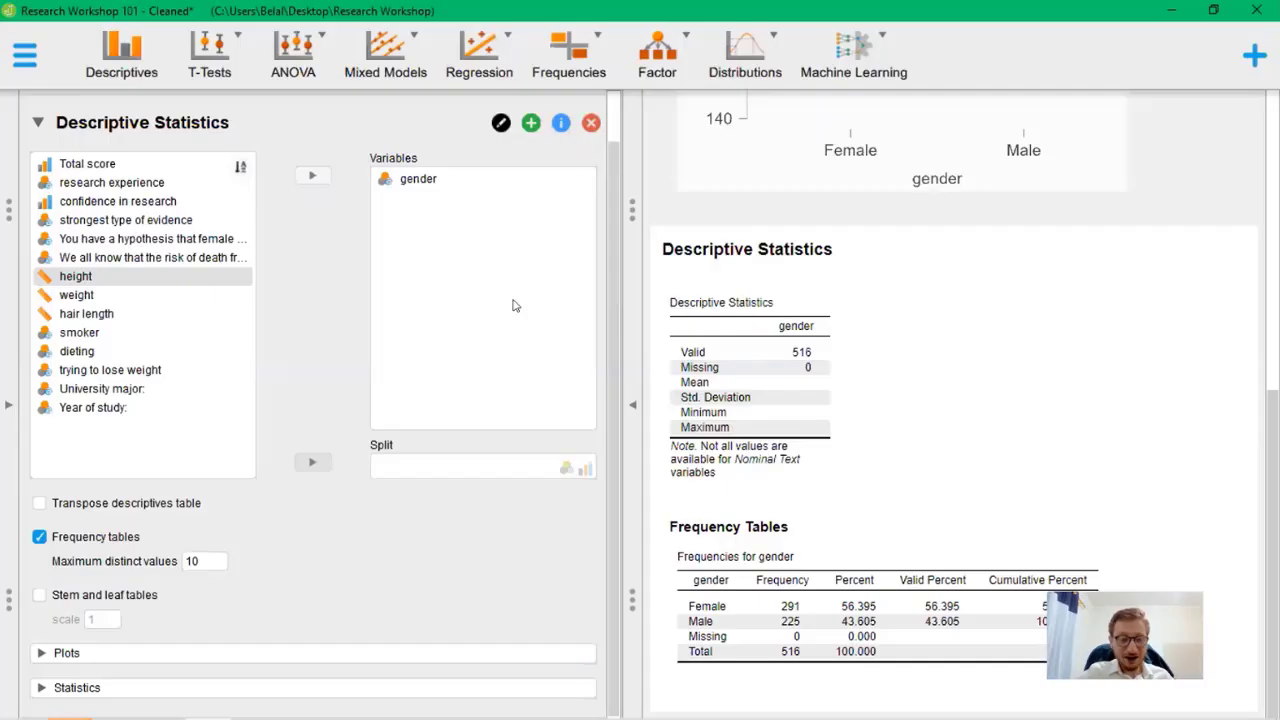
Replace gender with smoker as the analysed variable and split the frequency tables by Year of study.
click(418, 179)
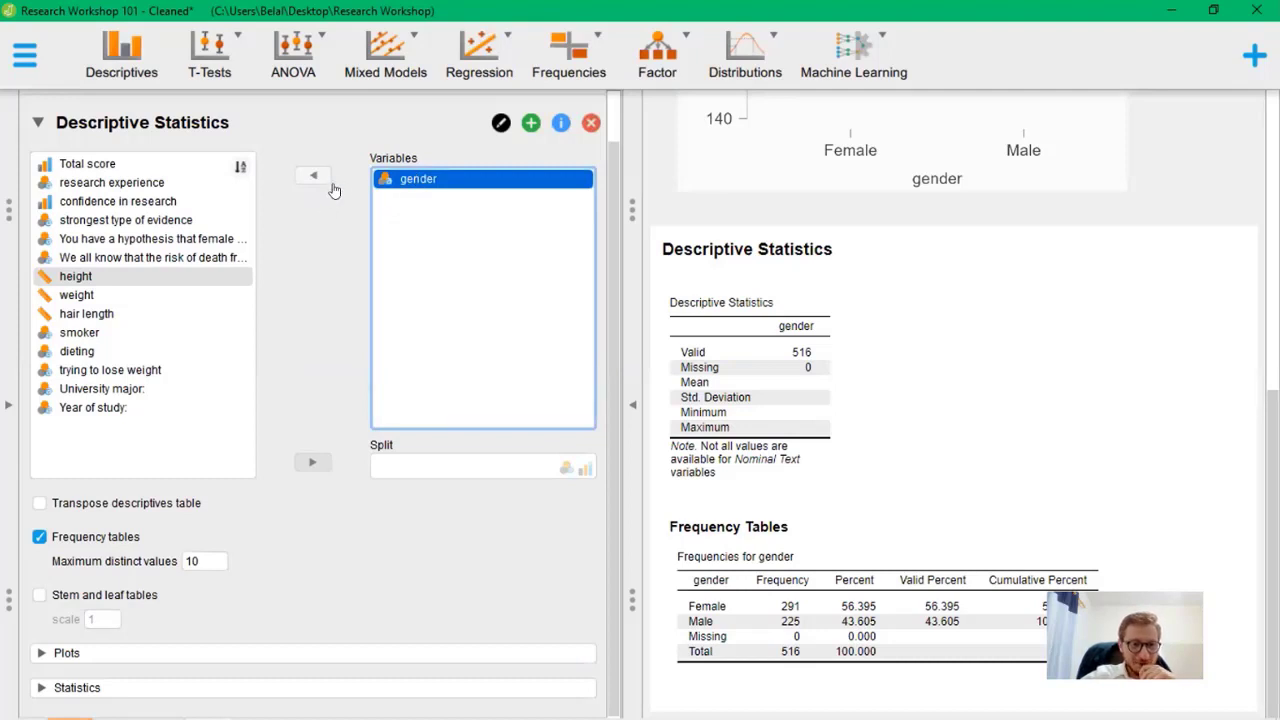
click(311, 179)
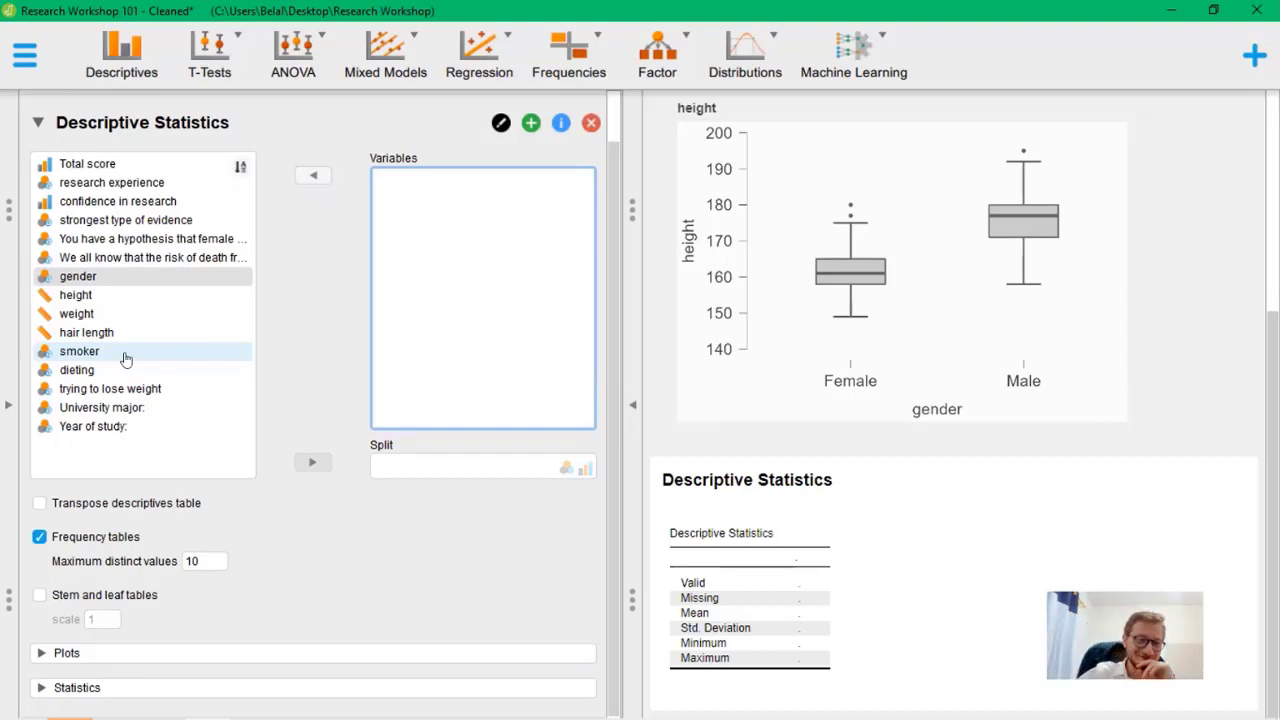
drag(152, 348, 490, 405)
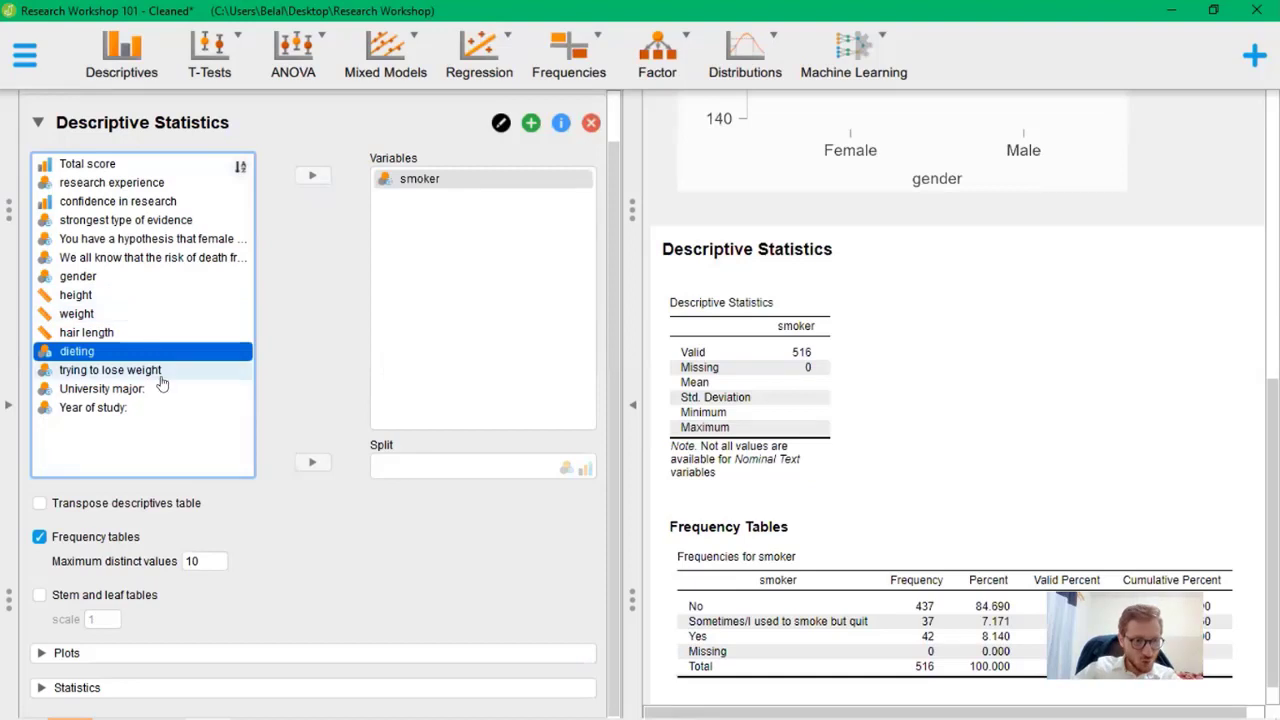
drag(109, 409, 447, 472)
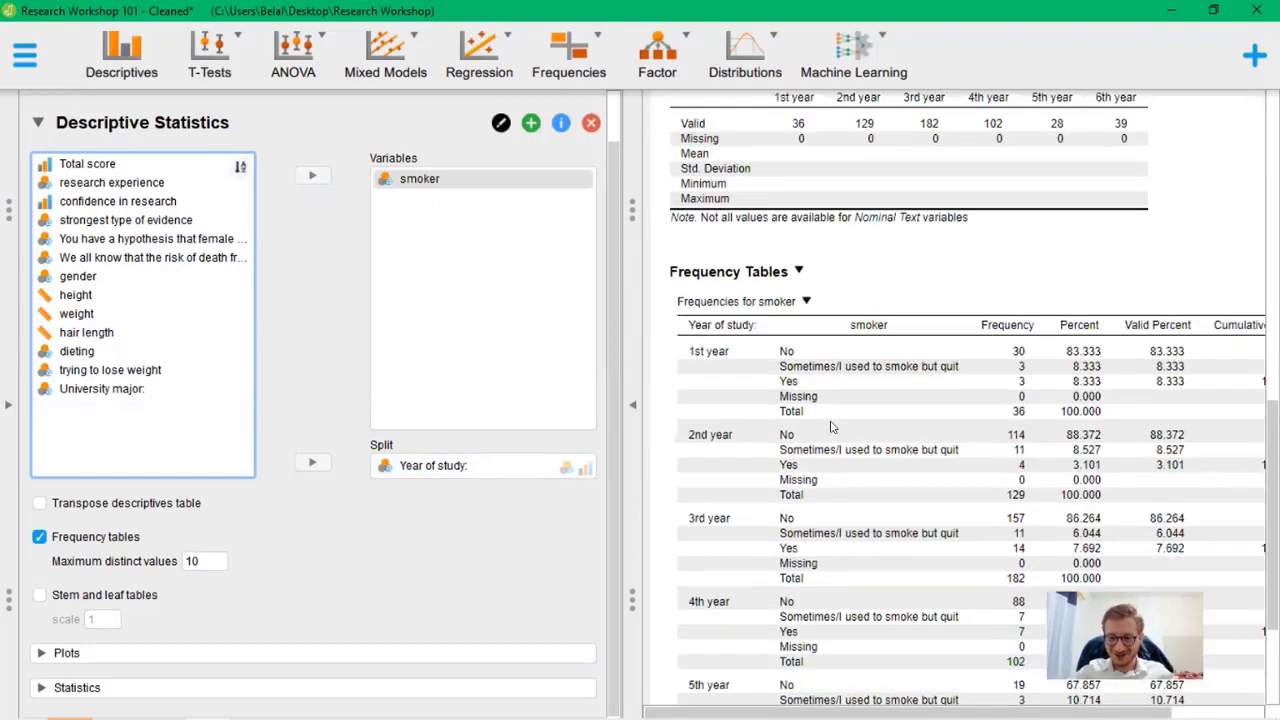
Expand the results view and examine the smoker frequencies from 1st to 6th year of study.
key(alt+Tab)
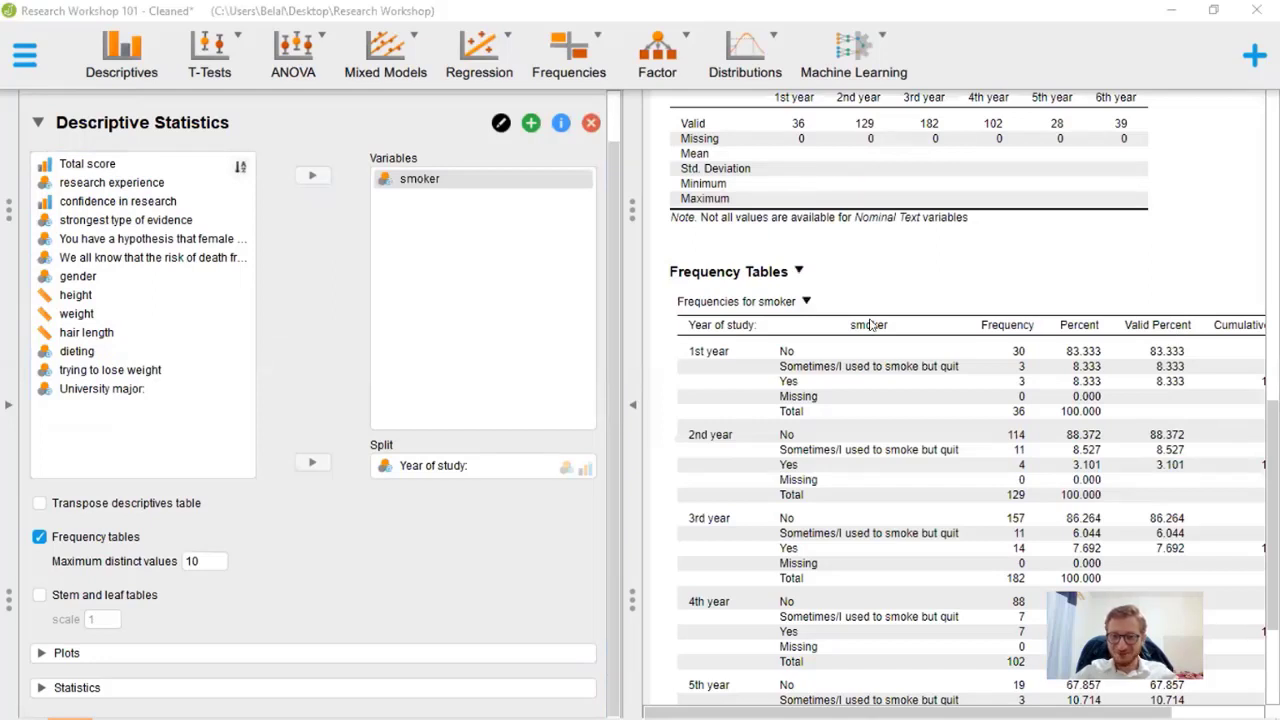
scroll(870, 325, down, 3)
click(638, 378)
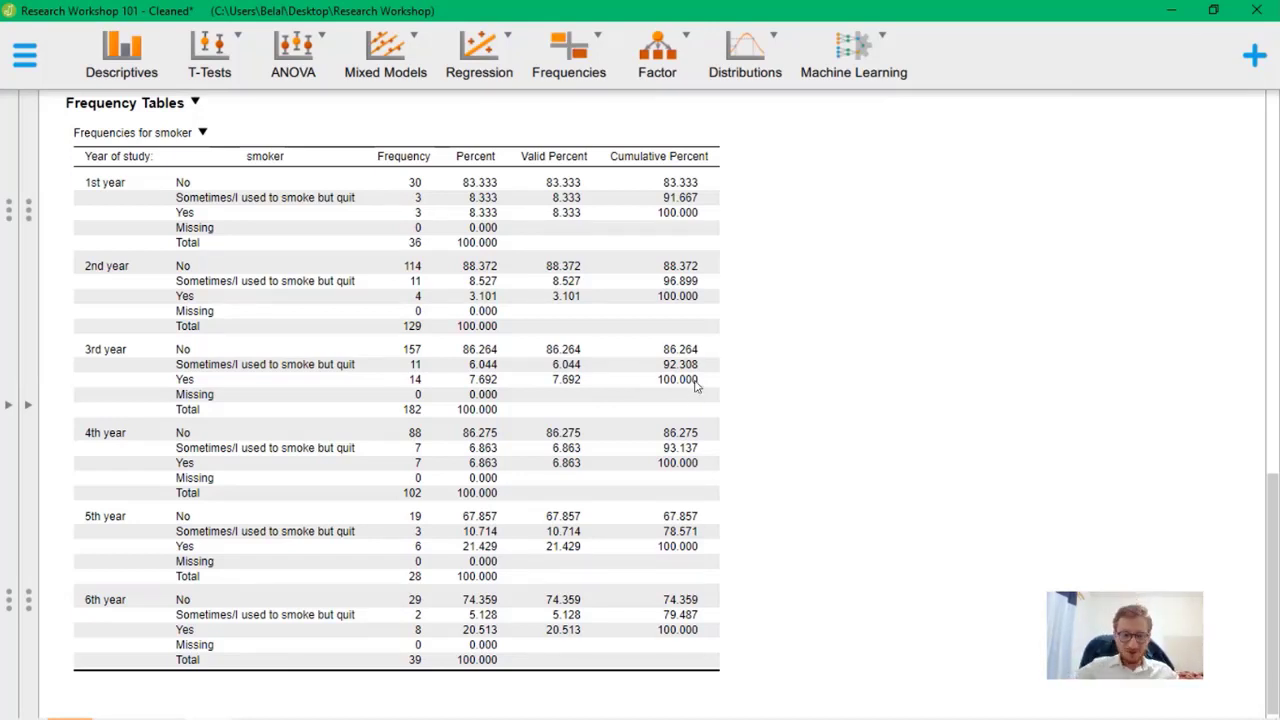
scroll(515, 330, down, 1)
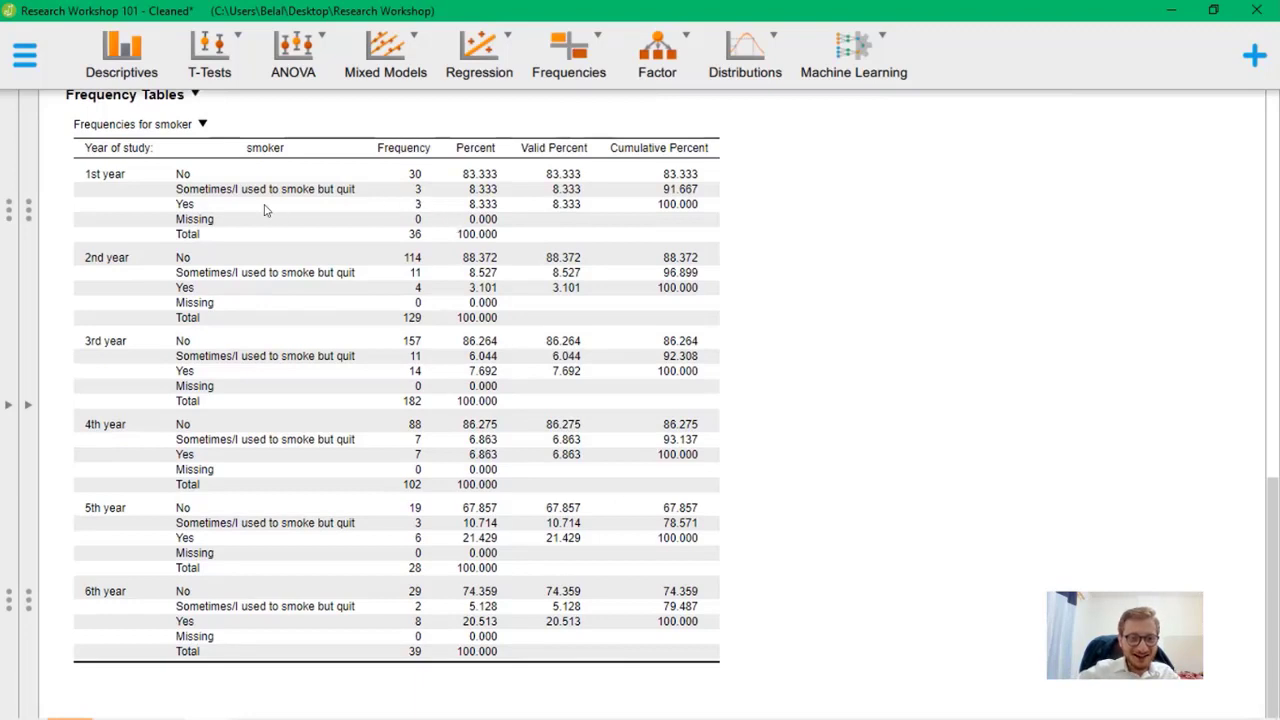